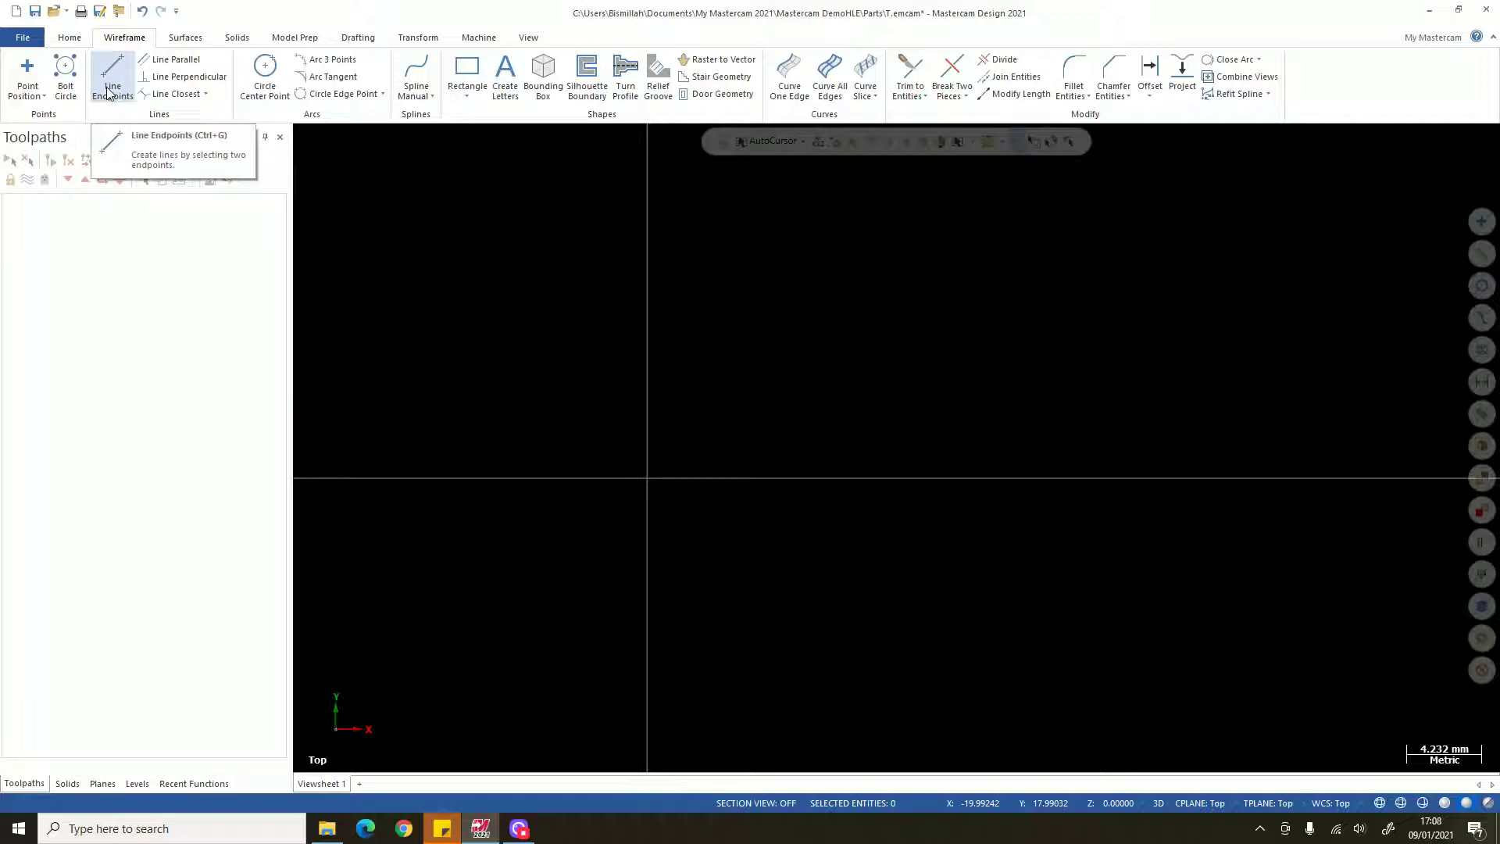
# - Draw a horizontal line about 19.3 mm long above the origin and delete it
pyautogui.click(108, 92)
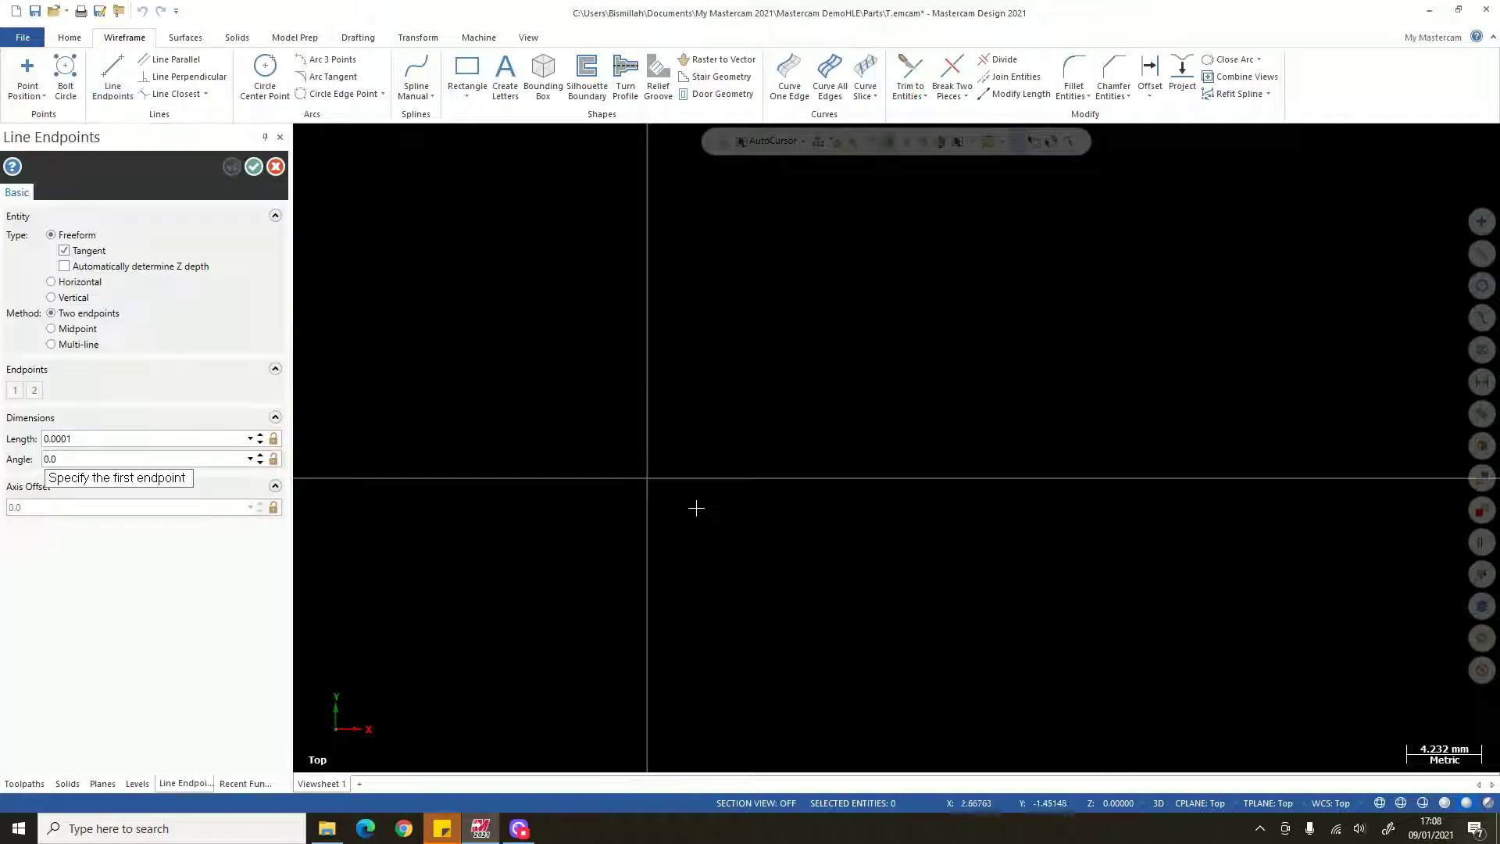
pyautogui.click(577, 340)
pyautogui.click(918, 345)
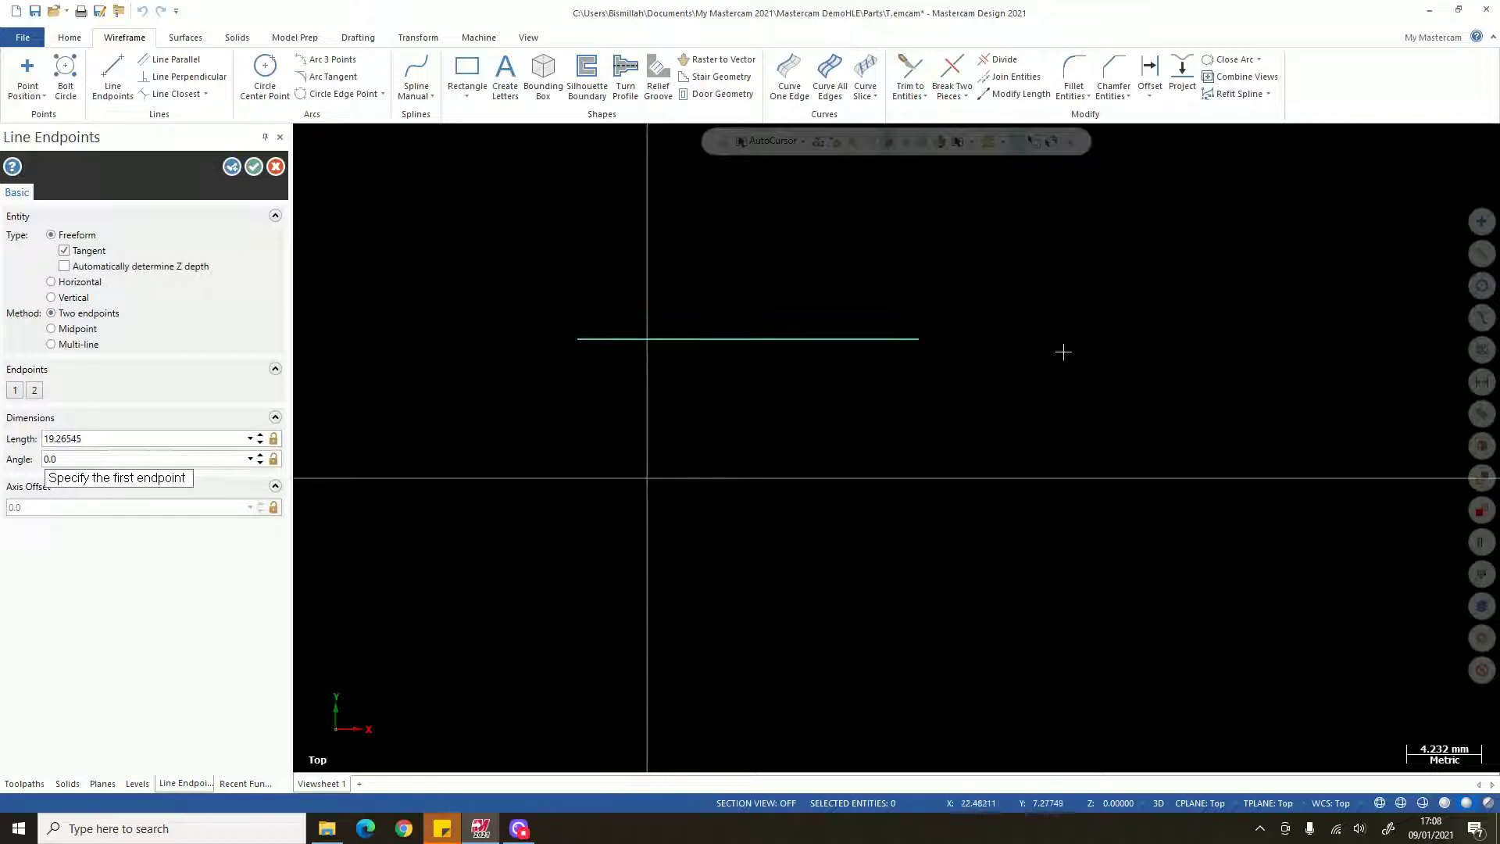
pyautogui.scroll(-1, 743, 459)
pyautogui.scroll(1, 700, 399)
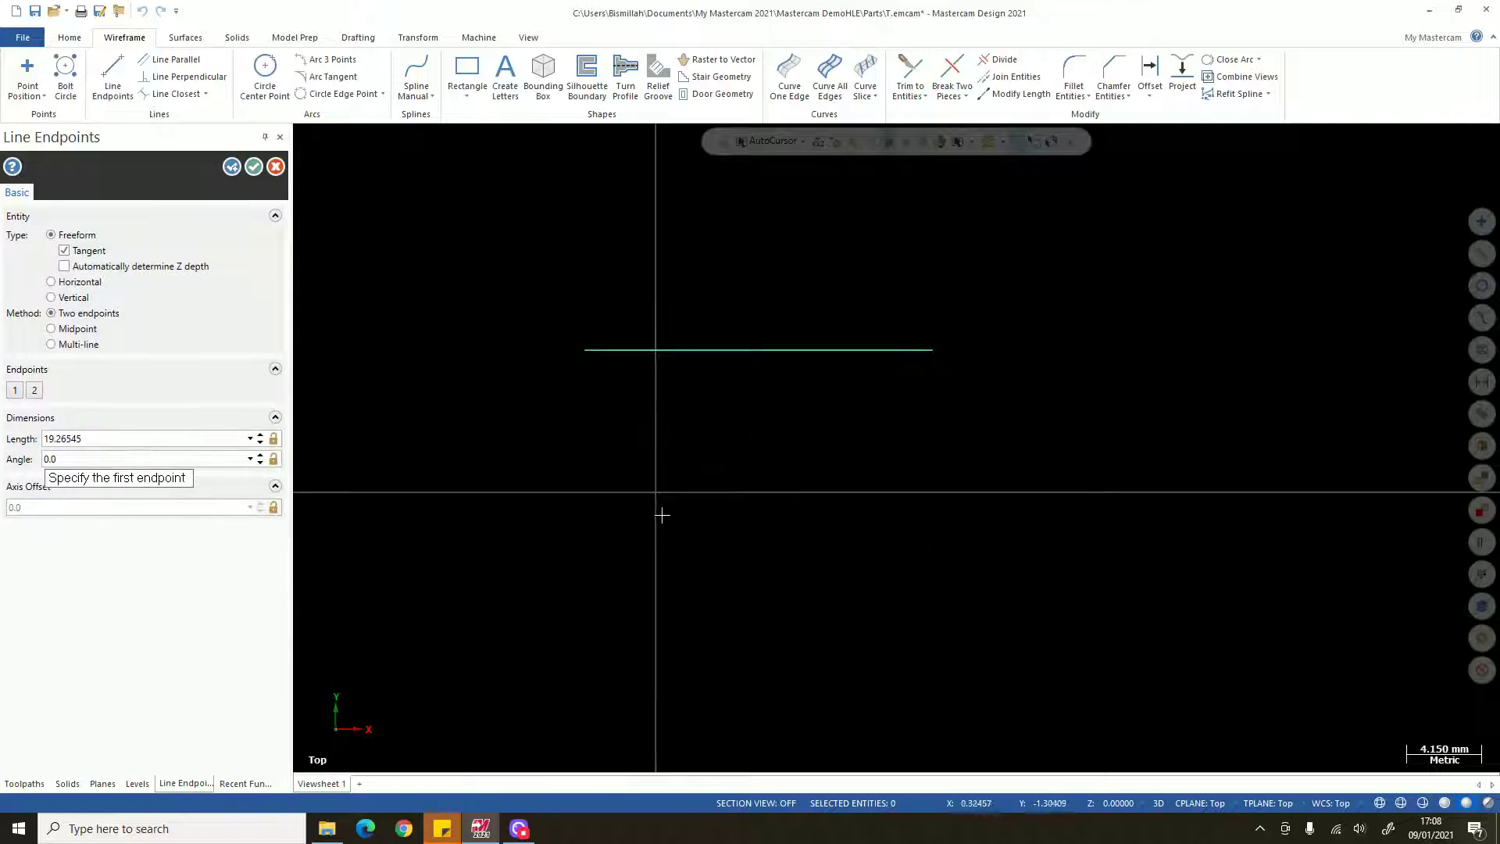
pyautogui.click(275, 167)
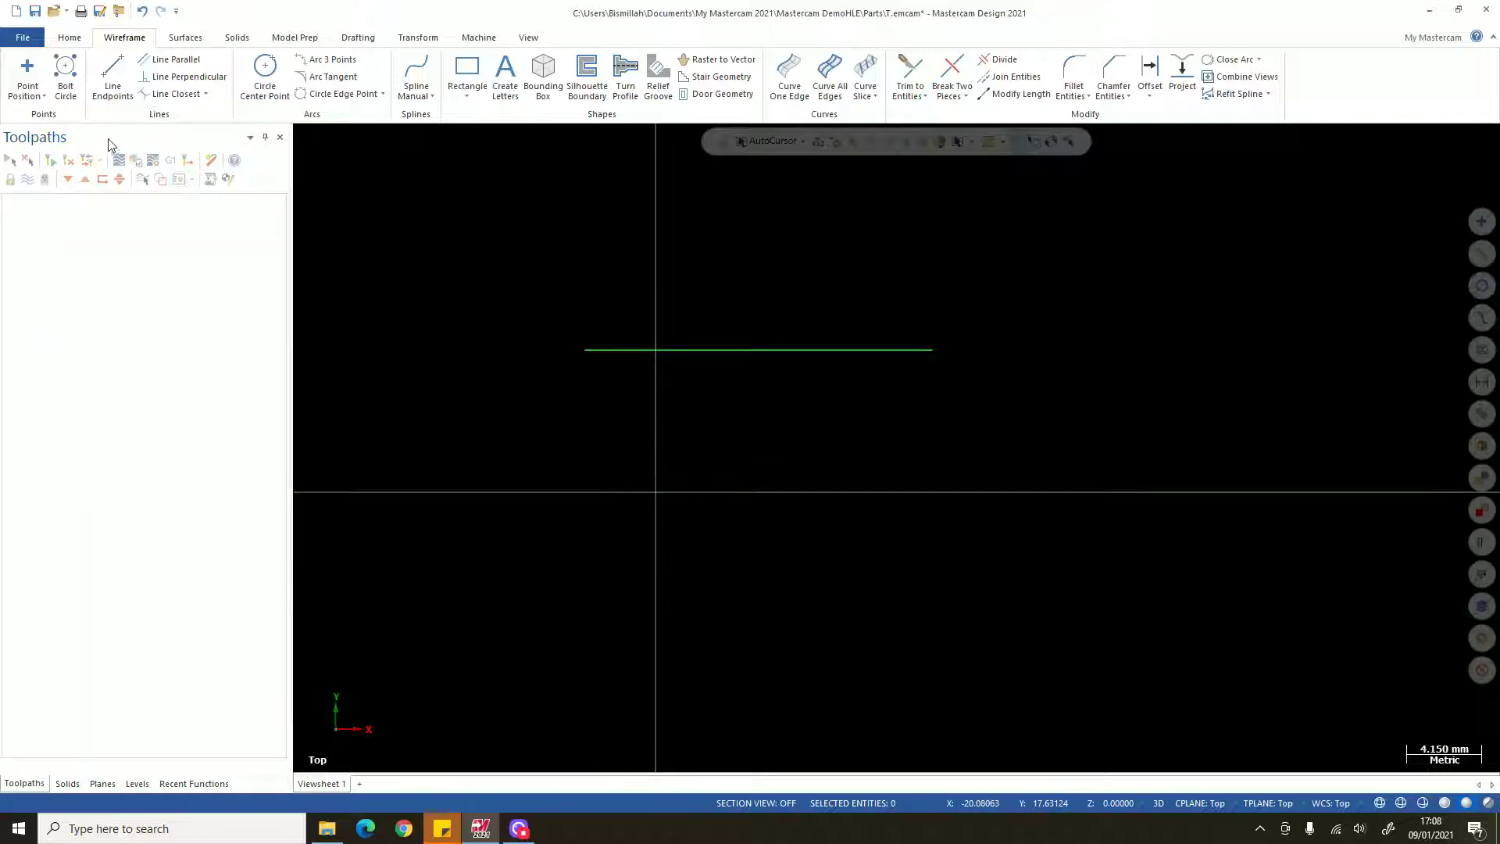
pyautogui.moveTo(467, 253); pyautogui.dragTo(1106, 443)
pyautogui.press('Delete')
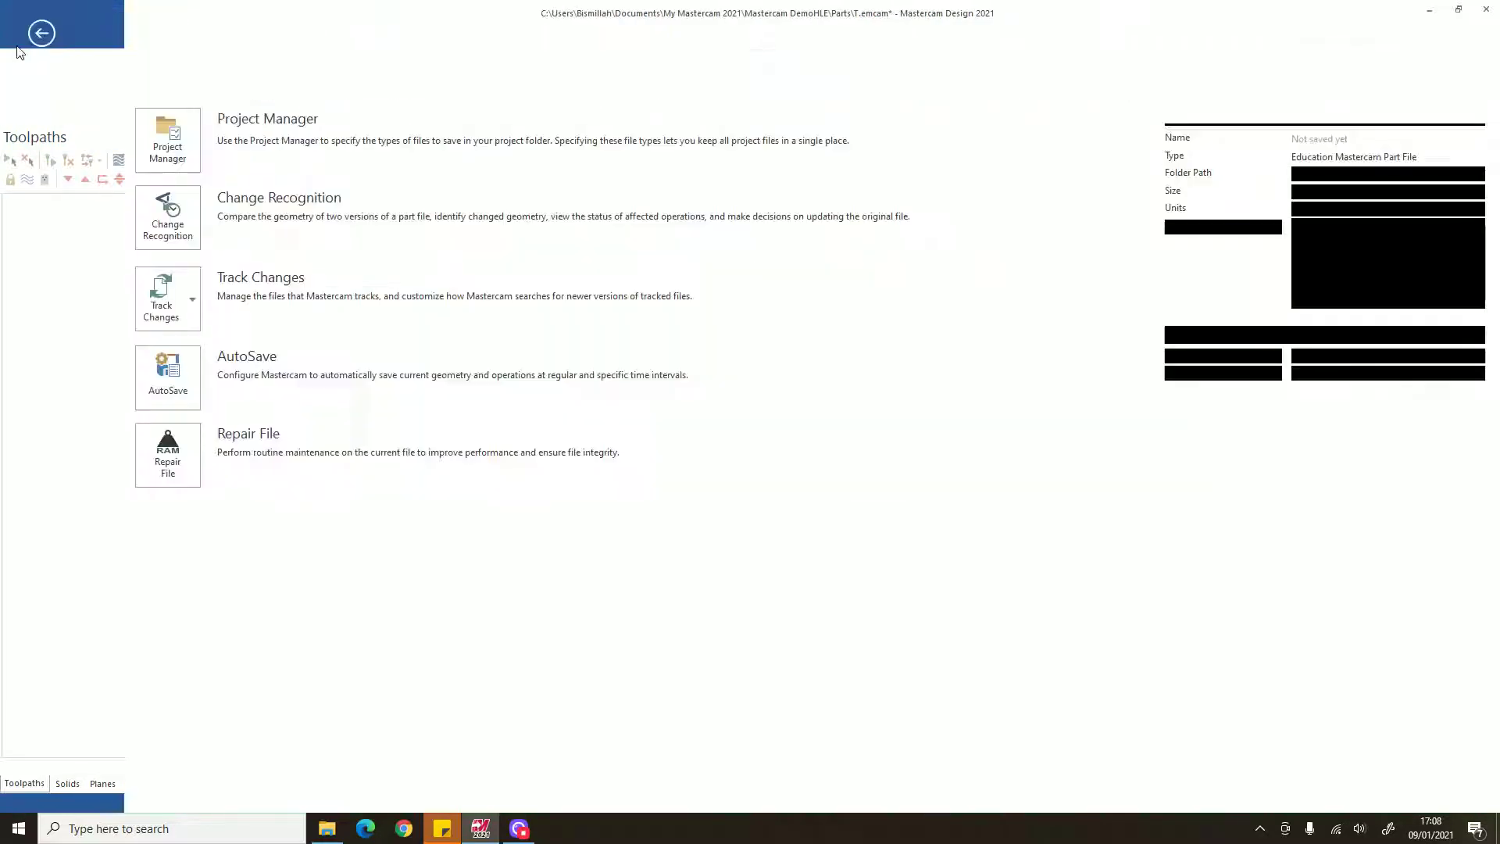
# - Open the keyboard shortcut customization and select the Line Endpoints command in the Wireframe category
pyautogui.click(23, 36)
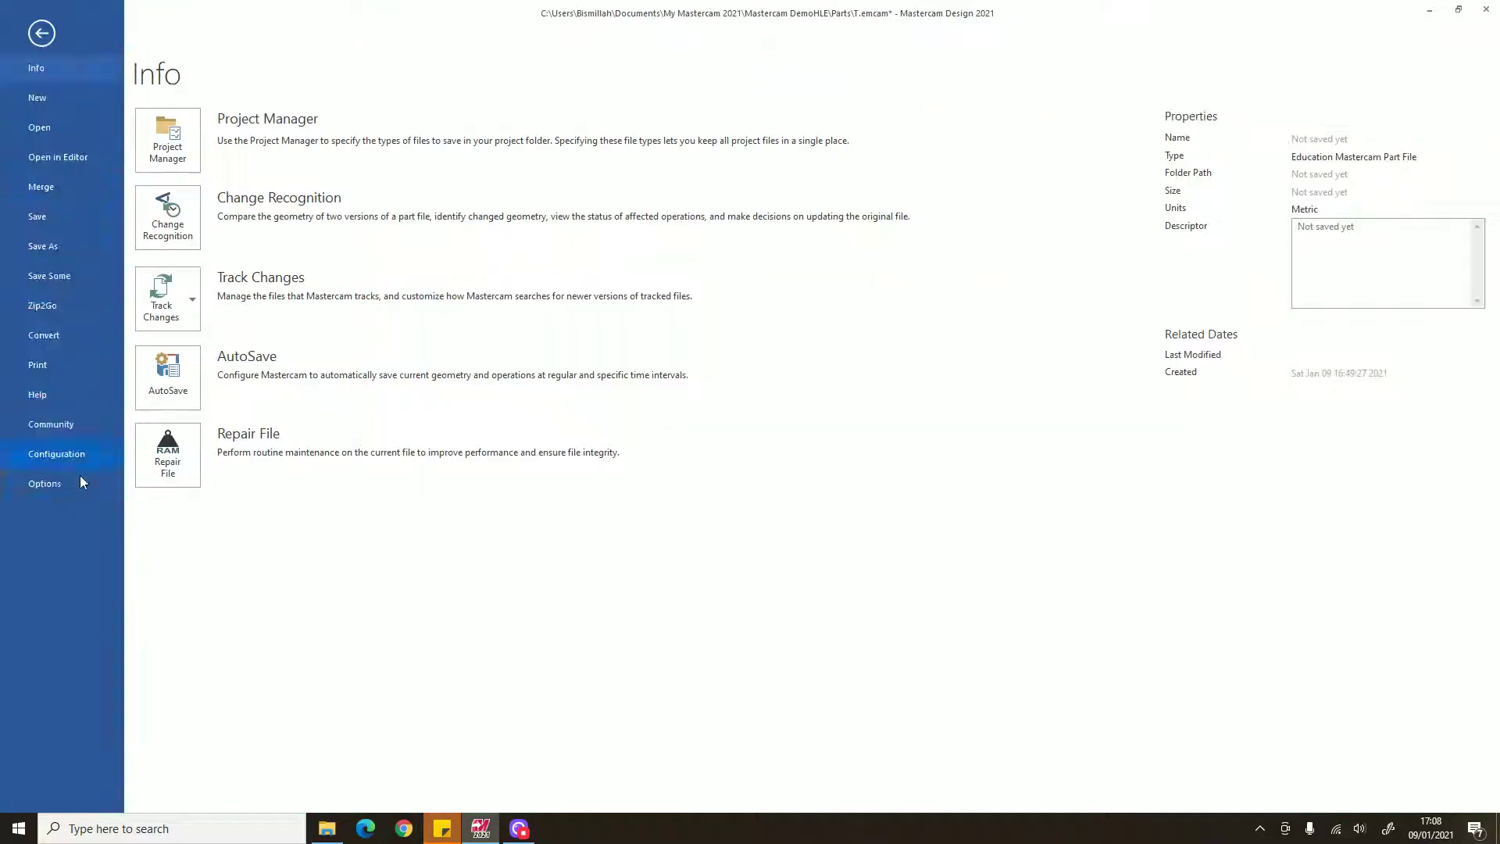
pyautogui.click(77, 485)
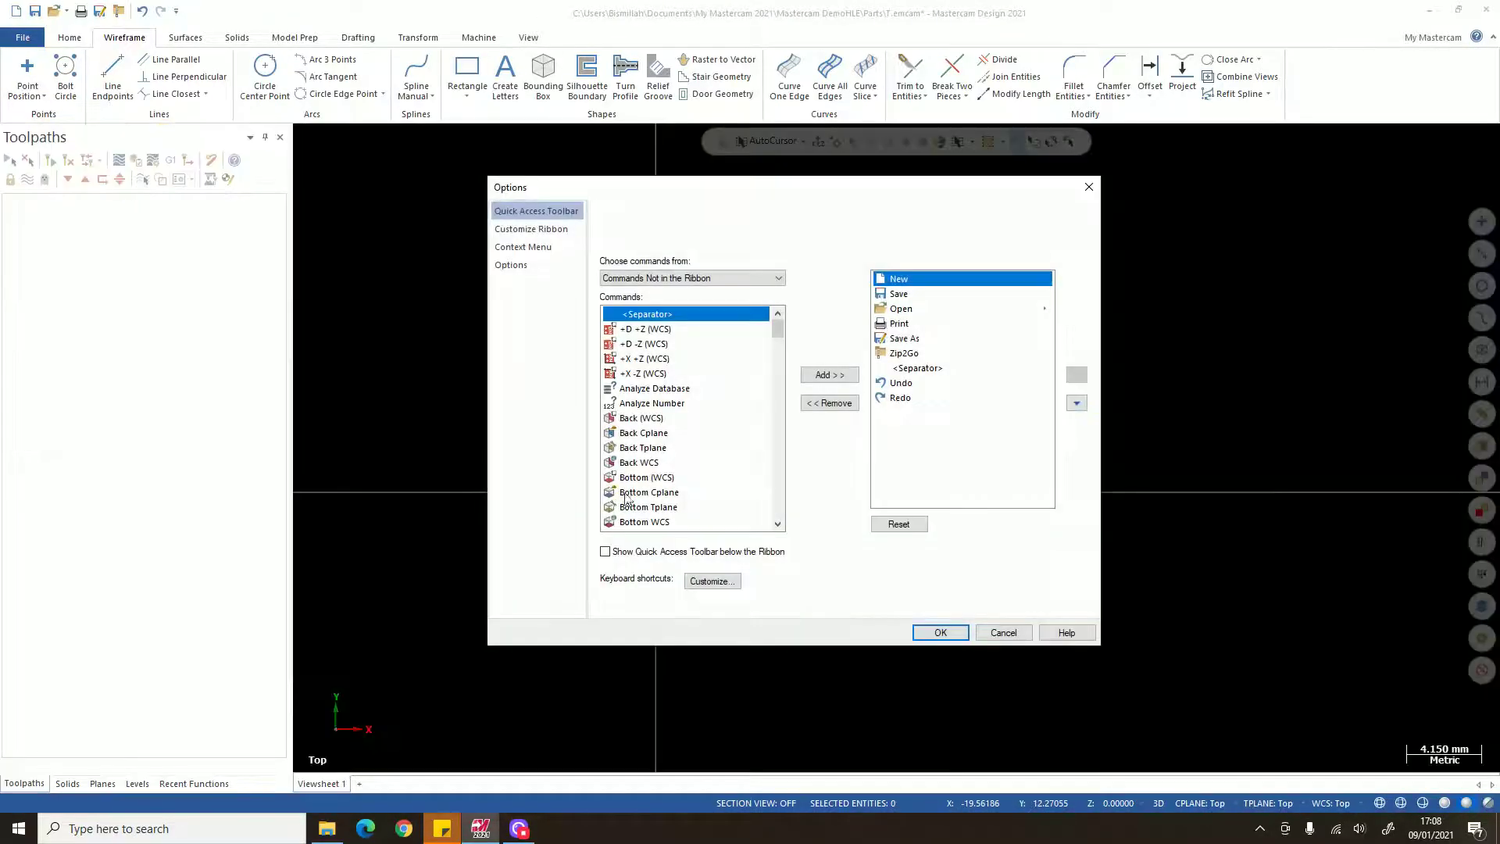
pyautogui.click(711, 581)
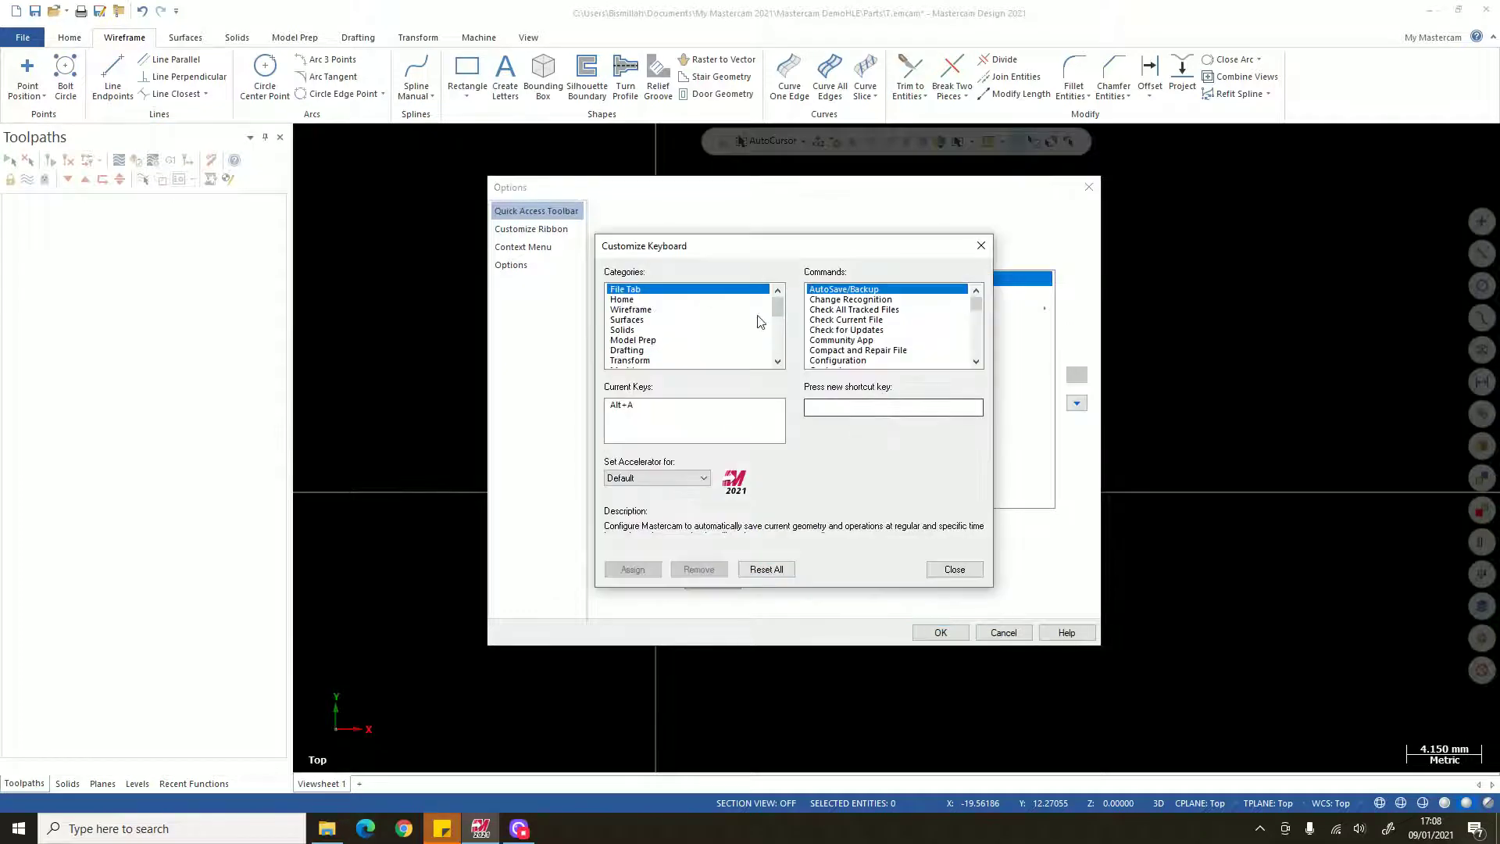
pyautogui.click(668, 310)
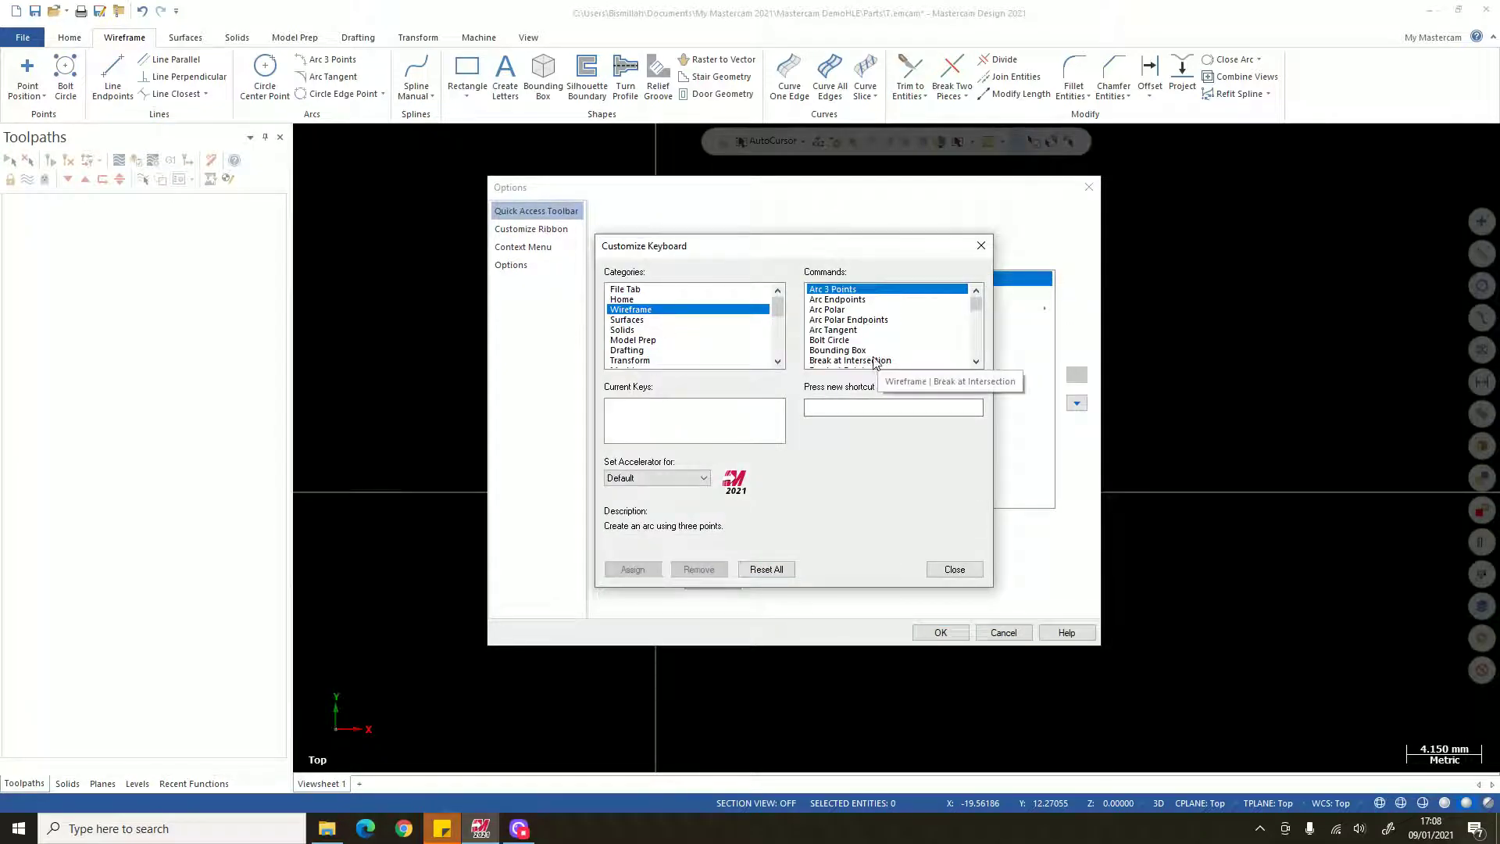
pyautogui.scroll(-5, 875, 355)
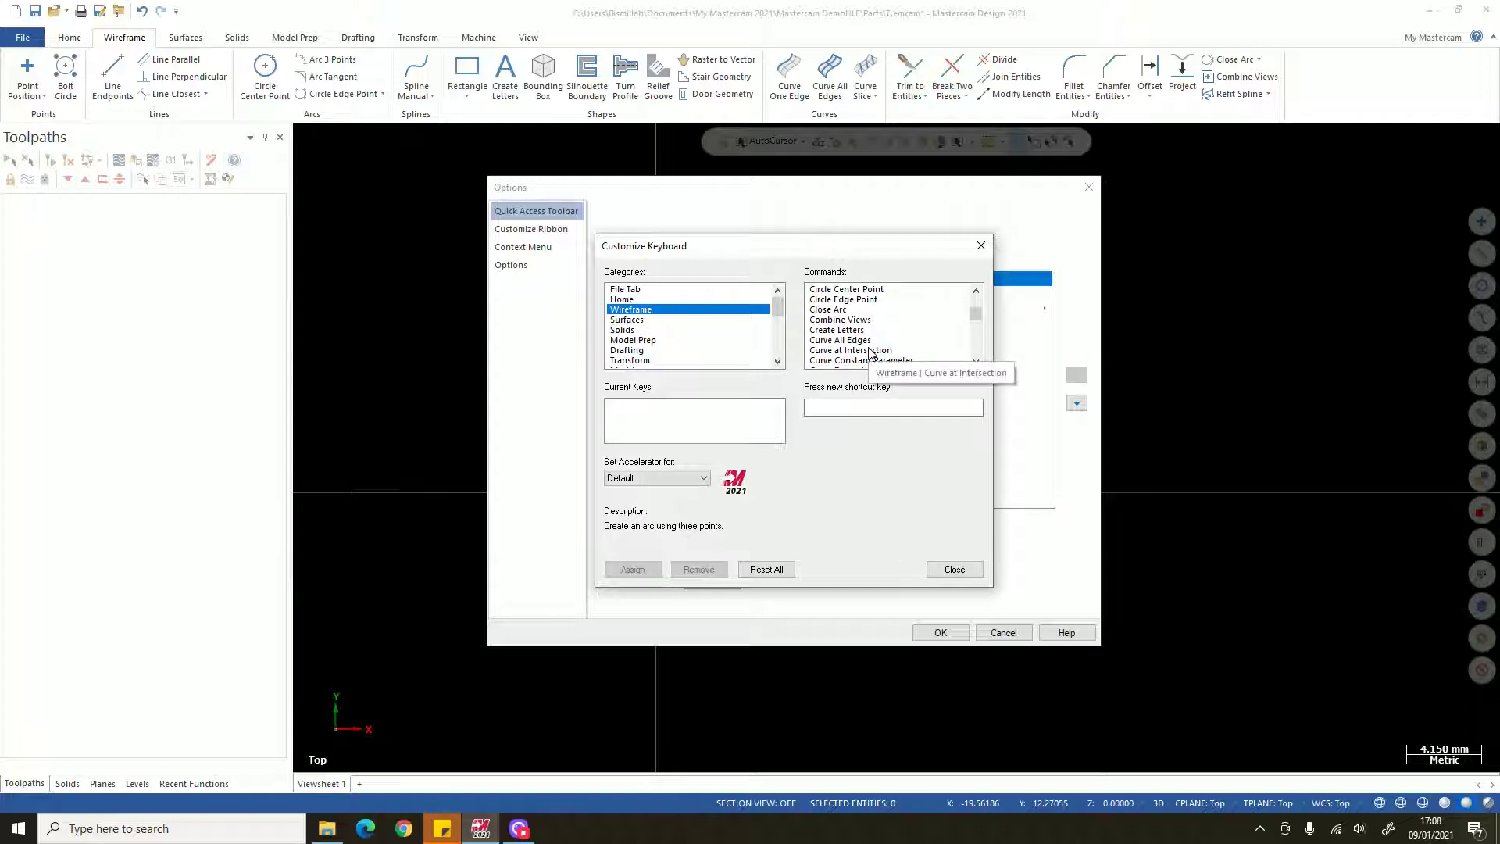
pyautogui.scroll(-1, 872, 353)
pyautogui.click(872, 351)
pyautogui.press('l')
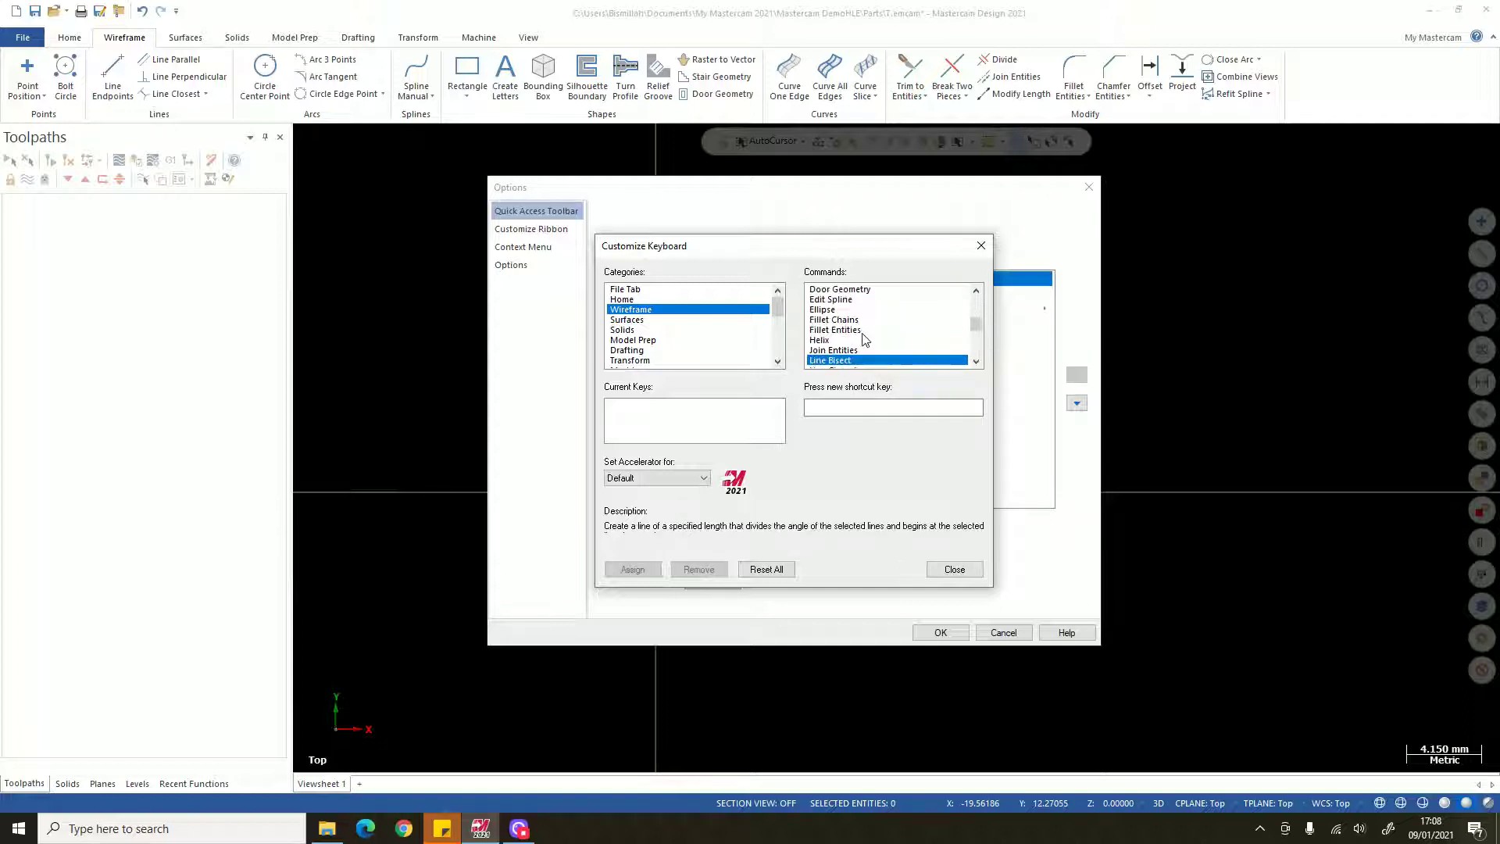
pyautogui.scroll(-1, 871, 367)
pyautogui.click(859, 350)
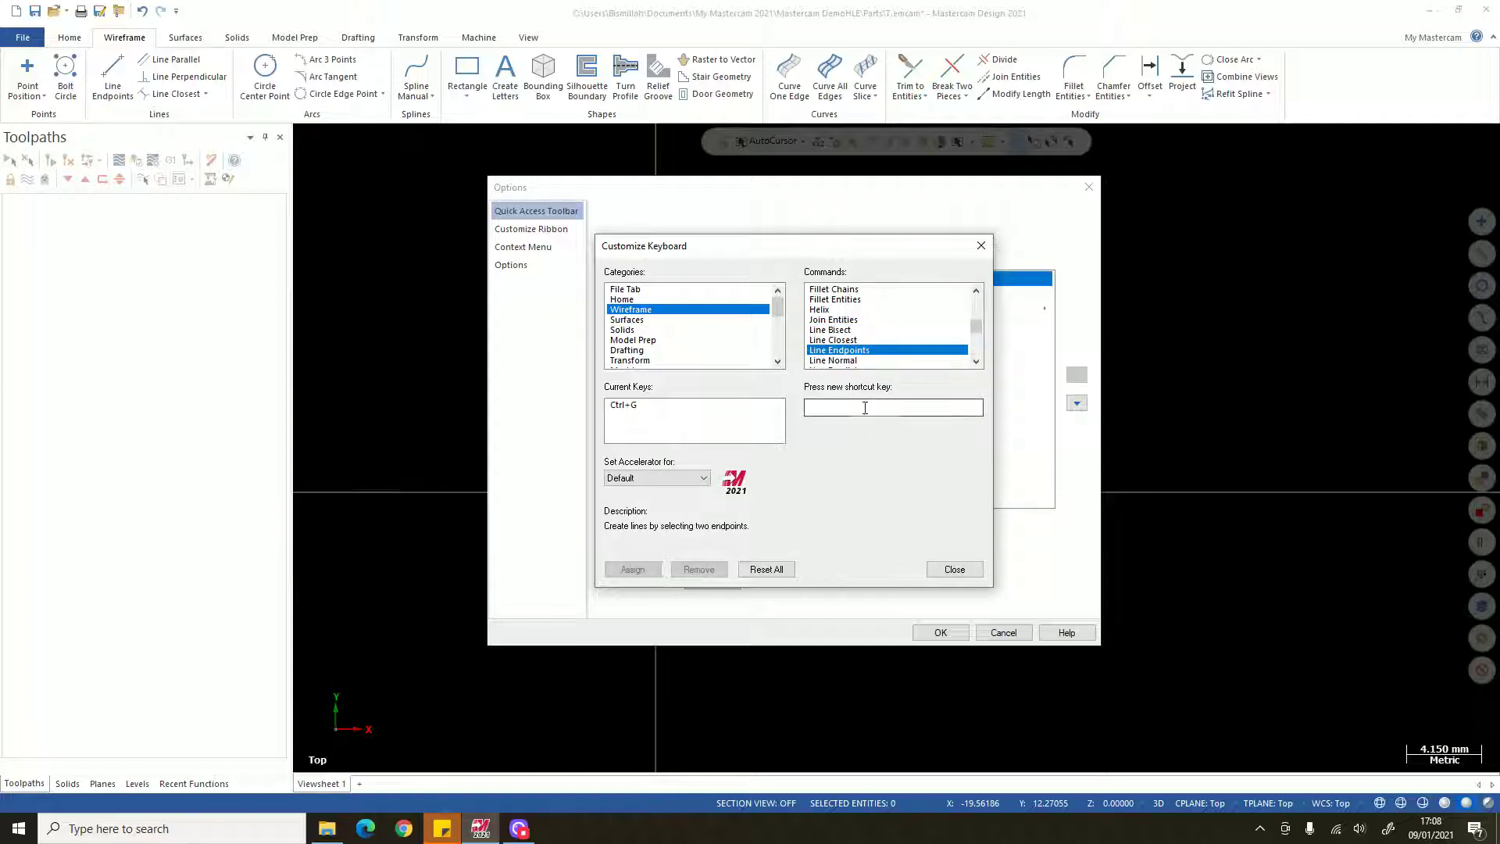
# - Remove the existing Ctrl+G shortcut from Line Endpoints and assign Ctrl+G to the command again
pyautogui.click(664, 407)
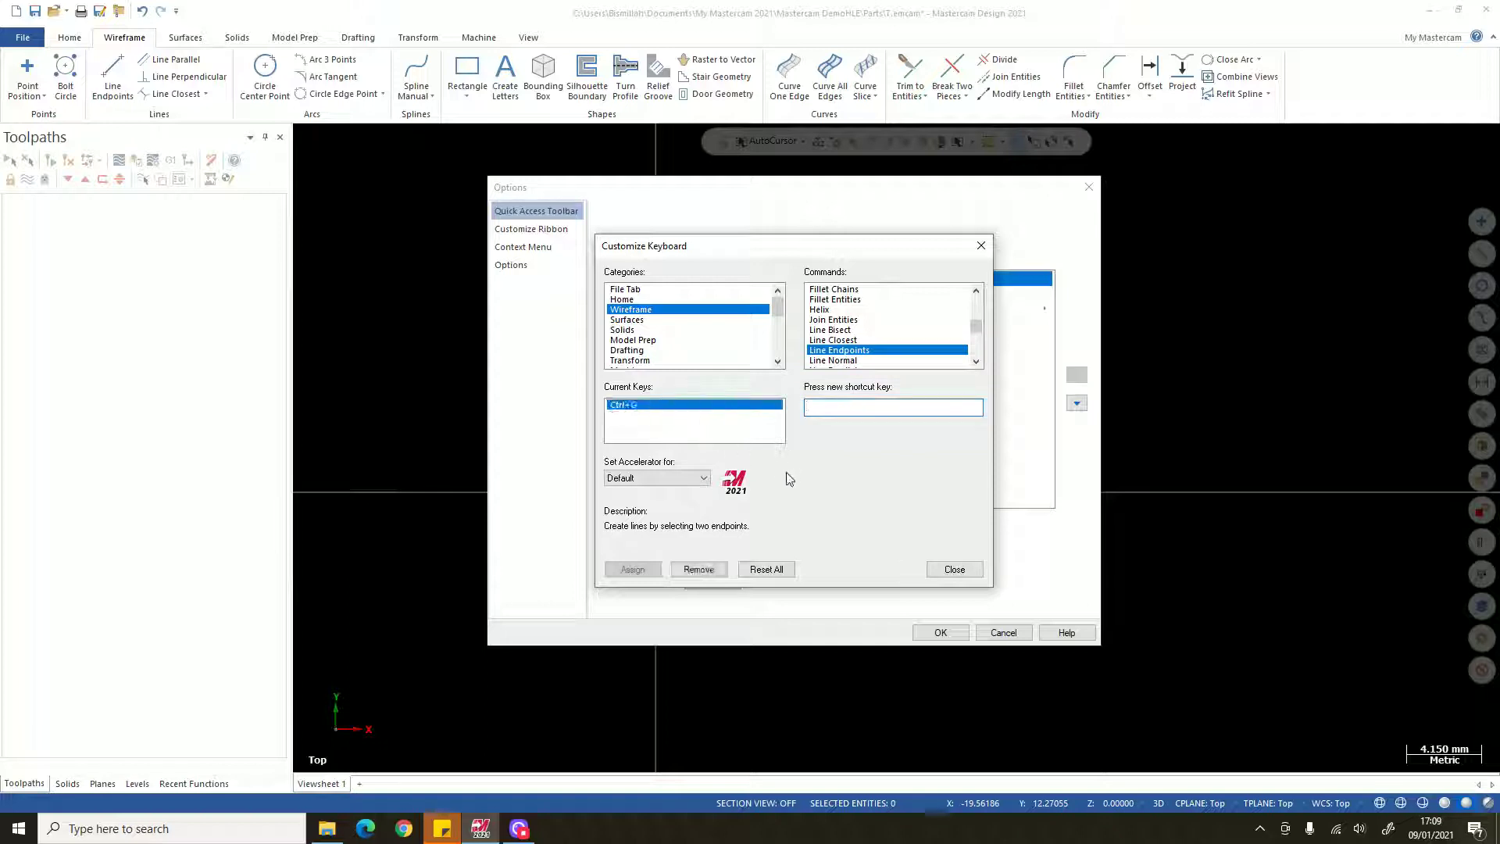
pyautogui.click(842, 410)
pyautogui.click(698, 569)
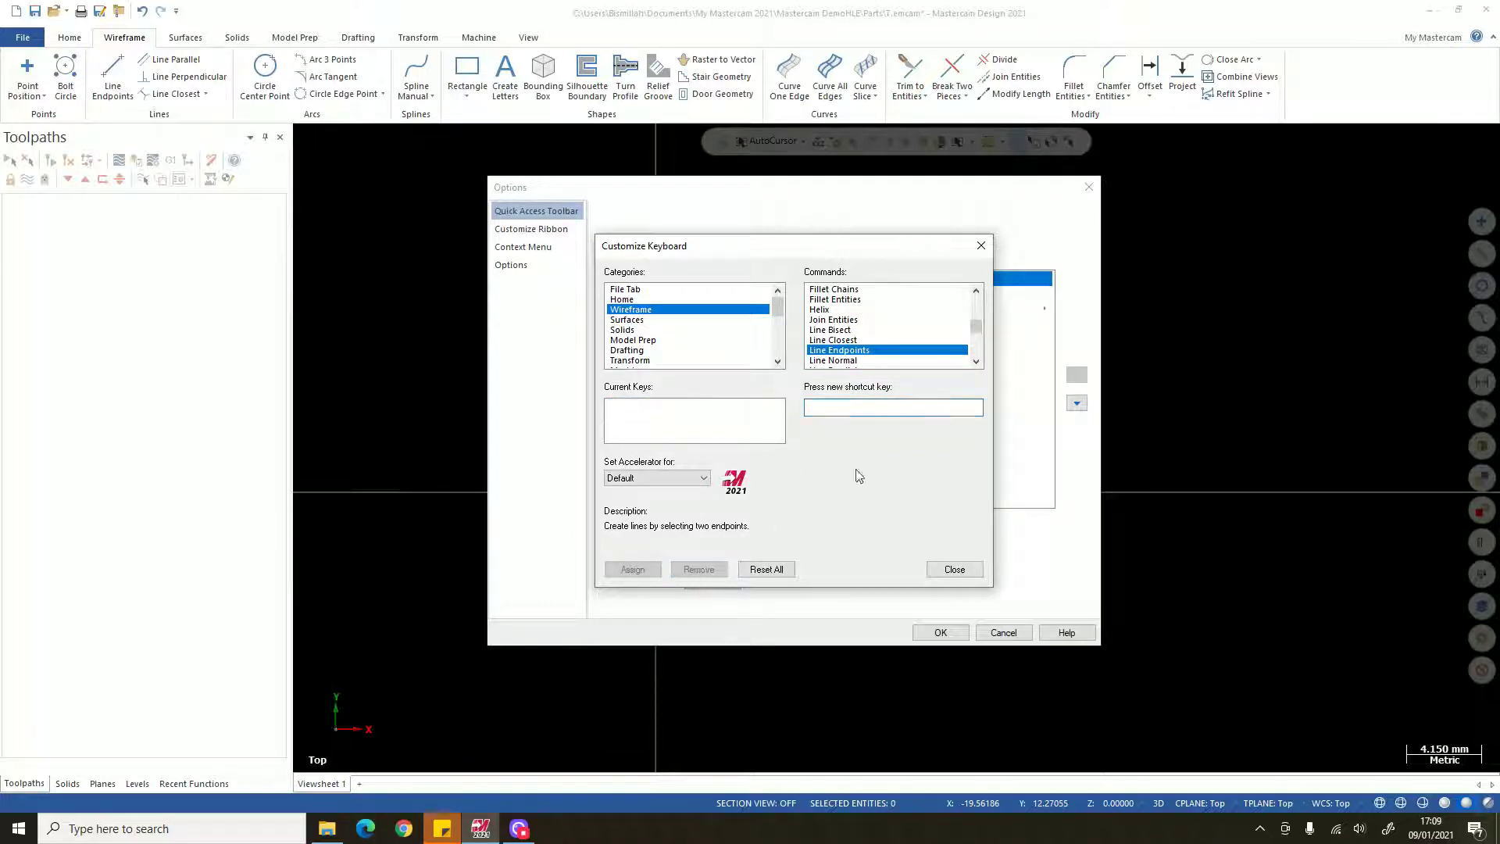
pyautogui.click(865, 407)
pyautogui.hotkey('ctrl', 'g')
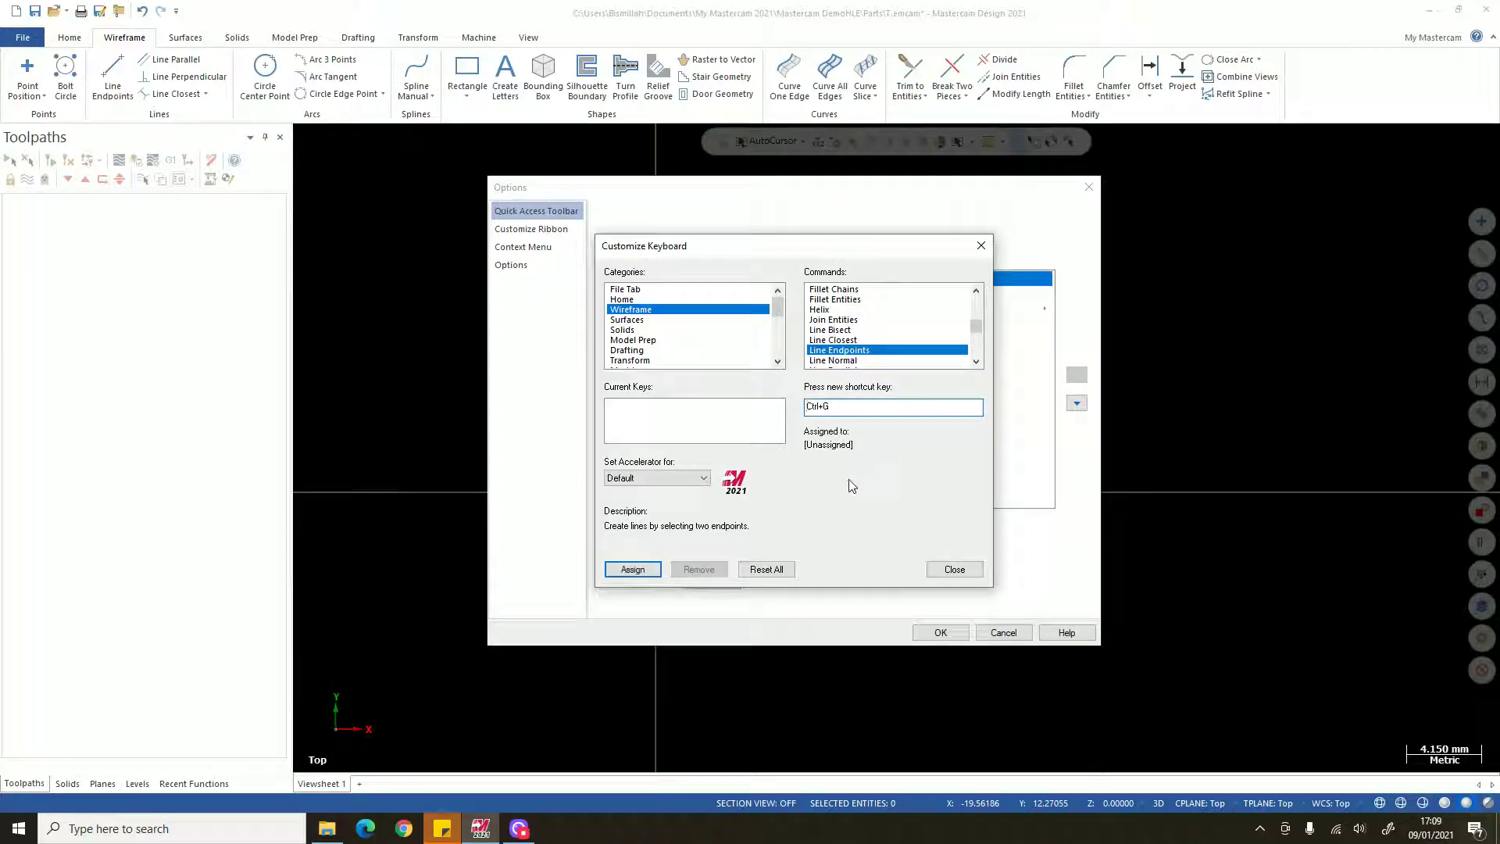
pyautogui.click(642, 573)
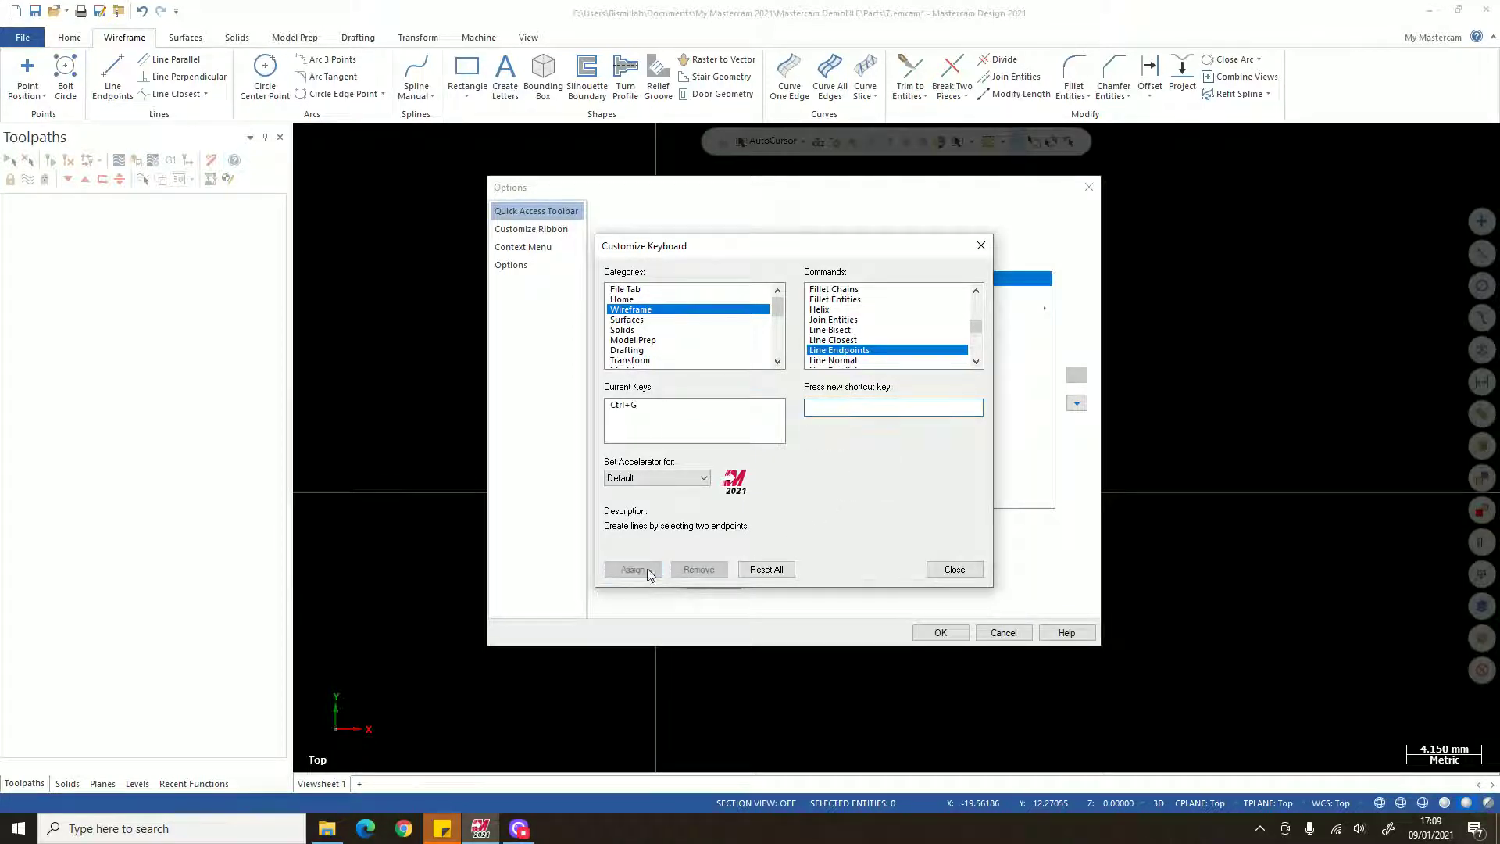
pyautogui.click(954, 570)
pyautogui.click(940, 632)
# - Draw a freeform two-endpoint line starting at the origin with a length of 50 mm
pyautogui.scroll(-1, 775, 528)
pyautogui.scroll(-2, 775, 528)
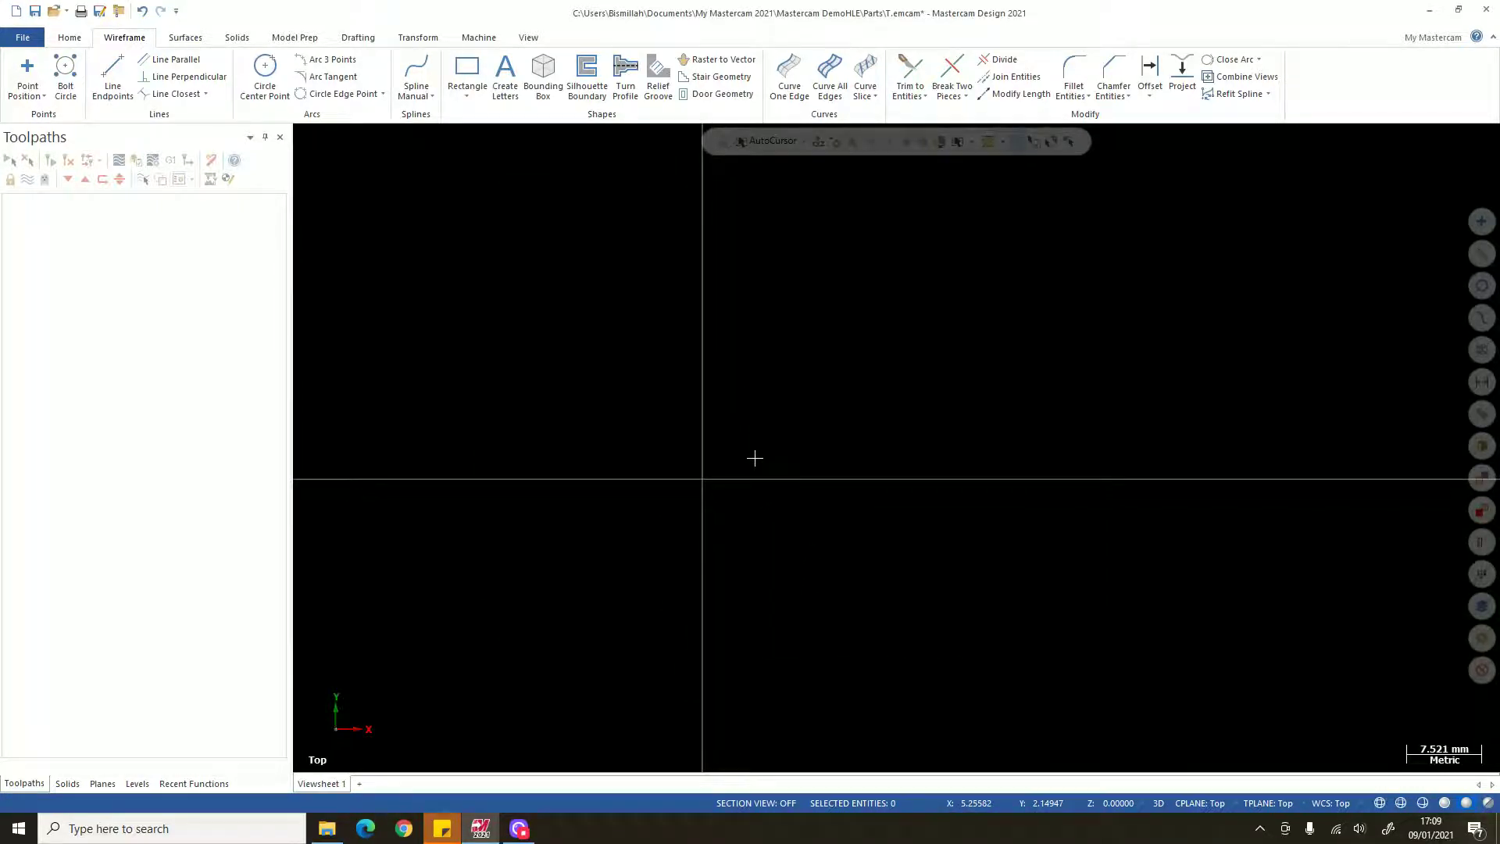
pyautogui.hotkey('ctrl', 'g')
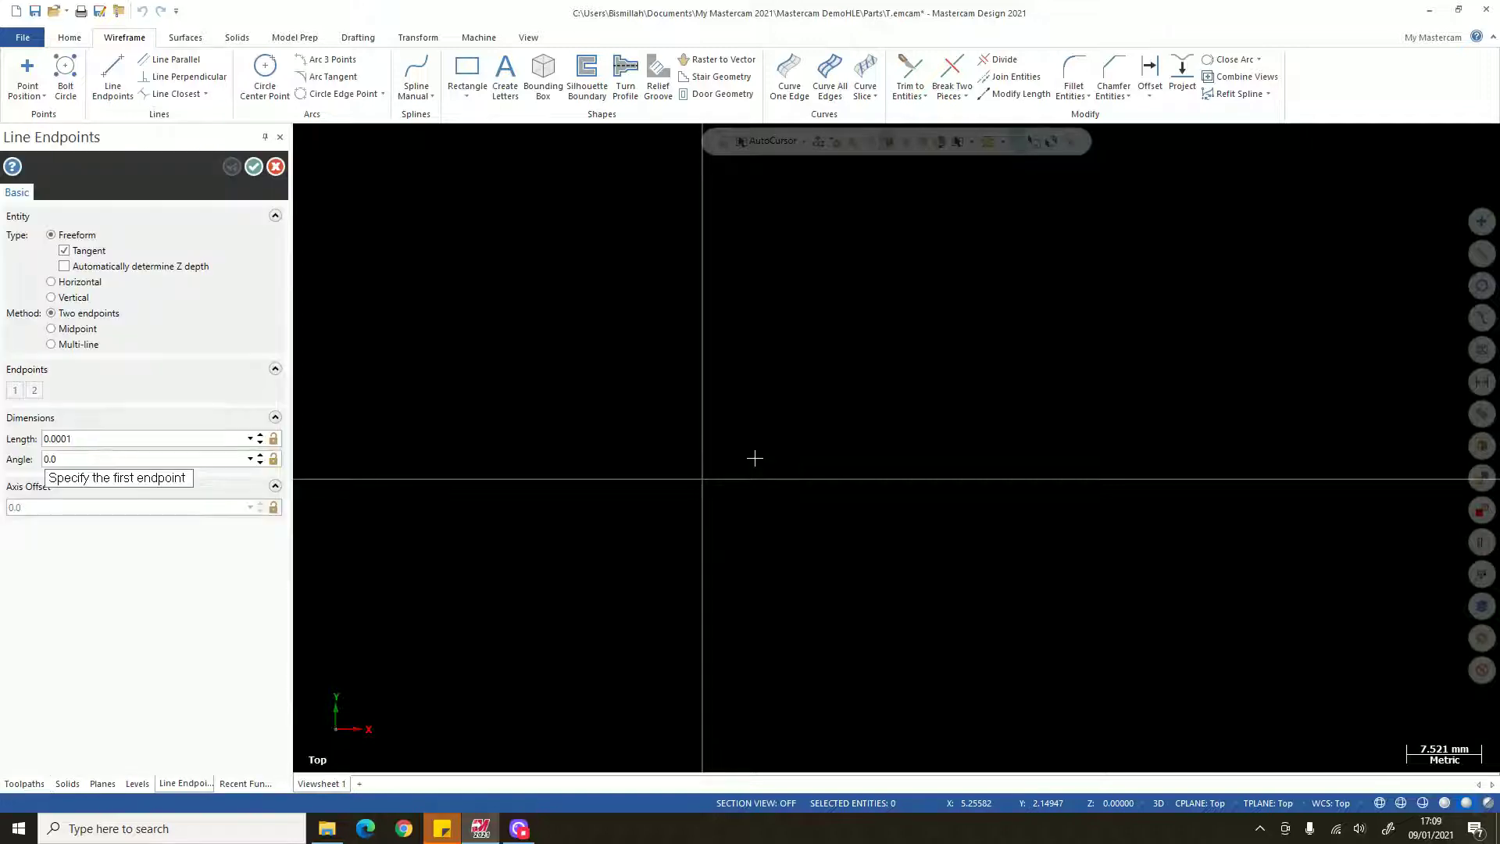
pyautogui.scroll(3, 756, 461)
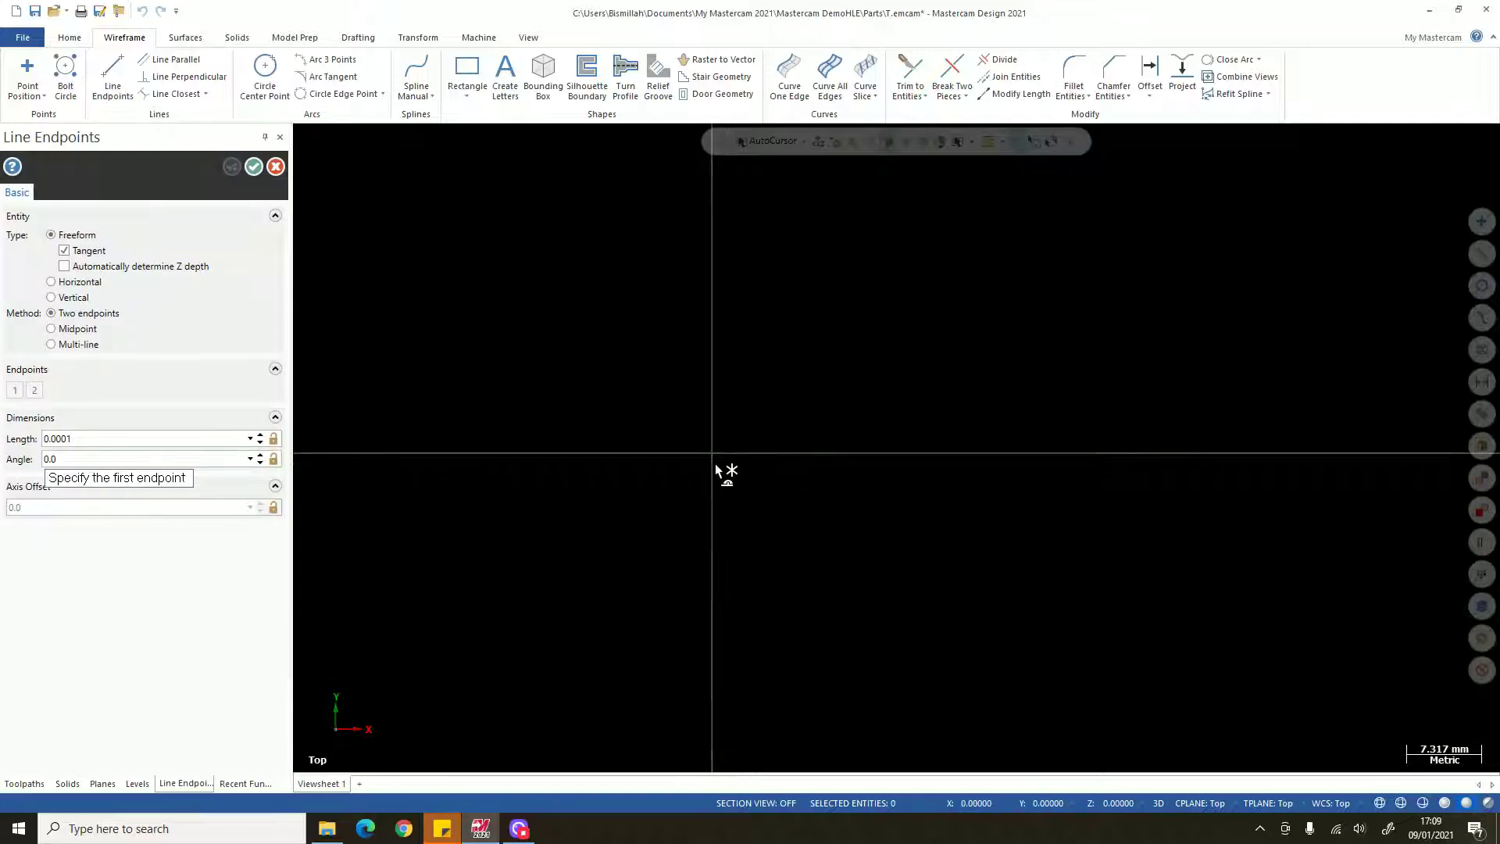
pyautogui.scroll(1, 727, 474)
pyautogui.scroll(2, 700, 443)
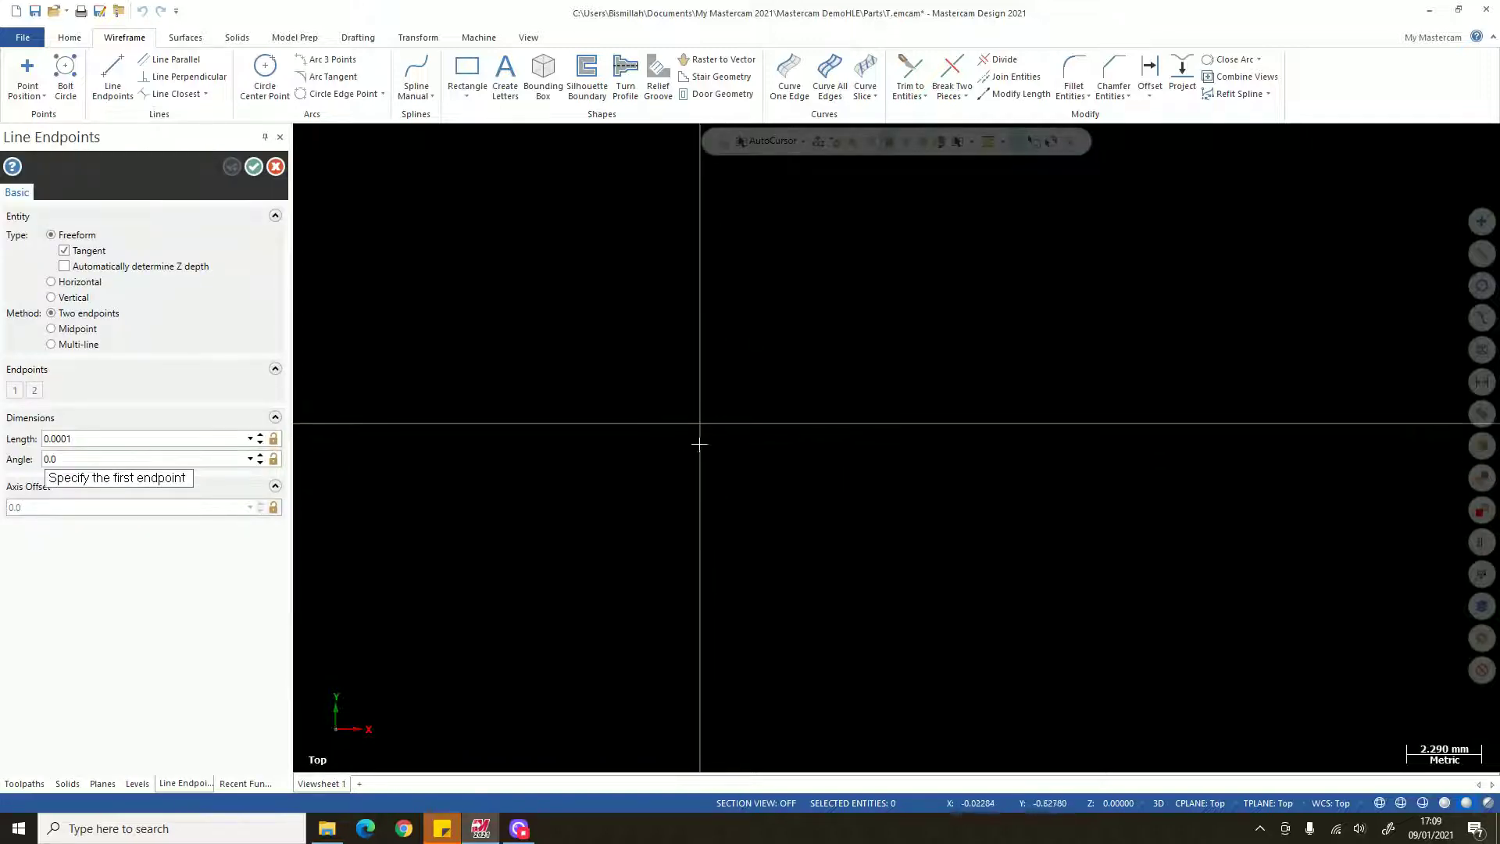
pyautogui.scroll(1, 719, 433)
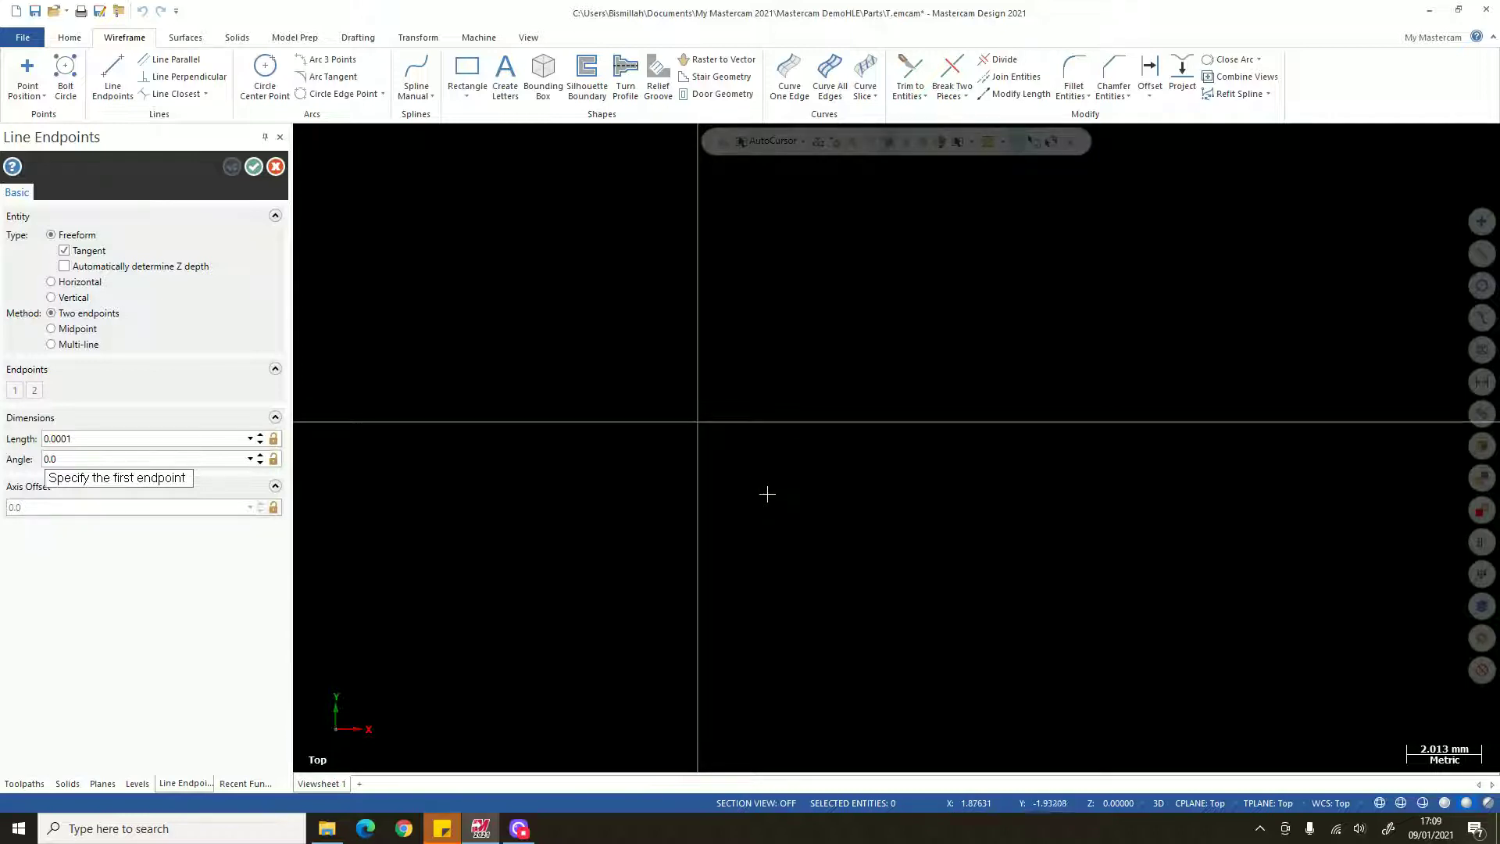
pyautogui.click(697, 422)
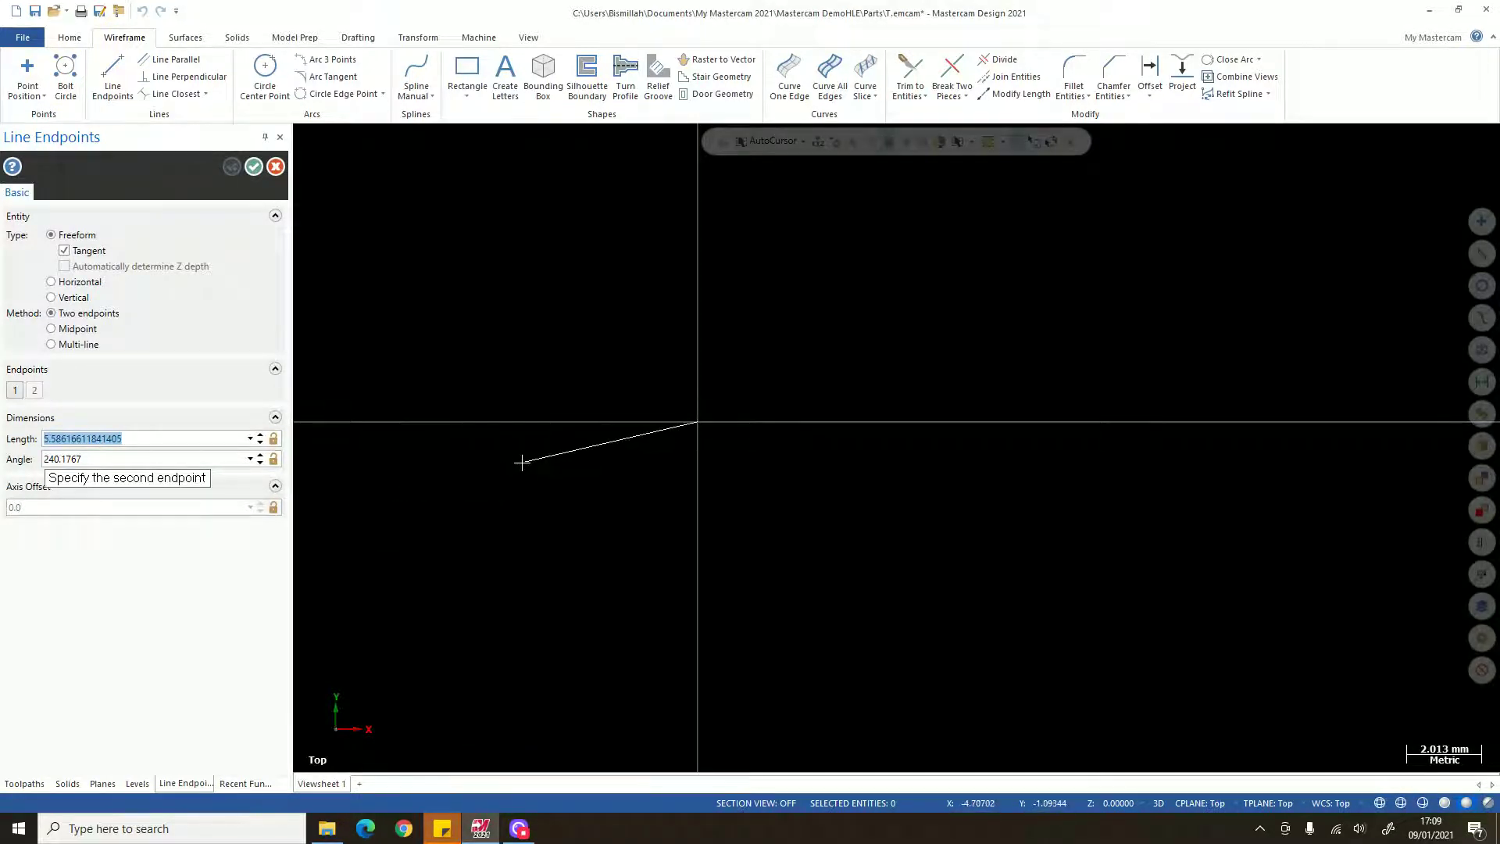
pyautogui.press('Tab')
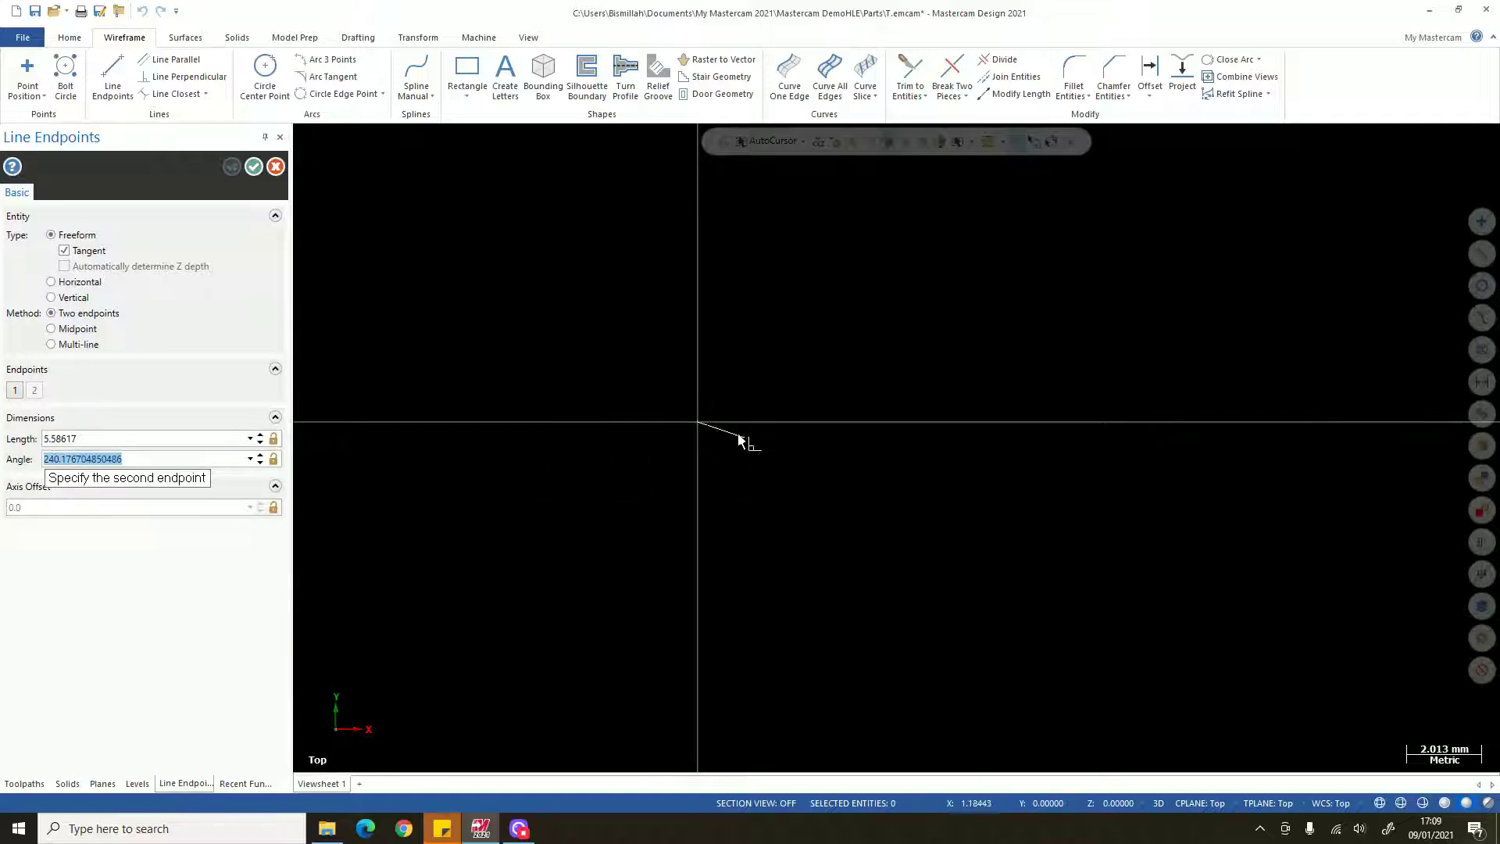
pyautogui.scroll(-1, 718, 414)
pyautogui.scroll(2, 871, 413)
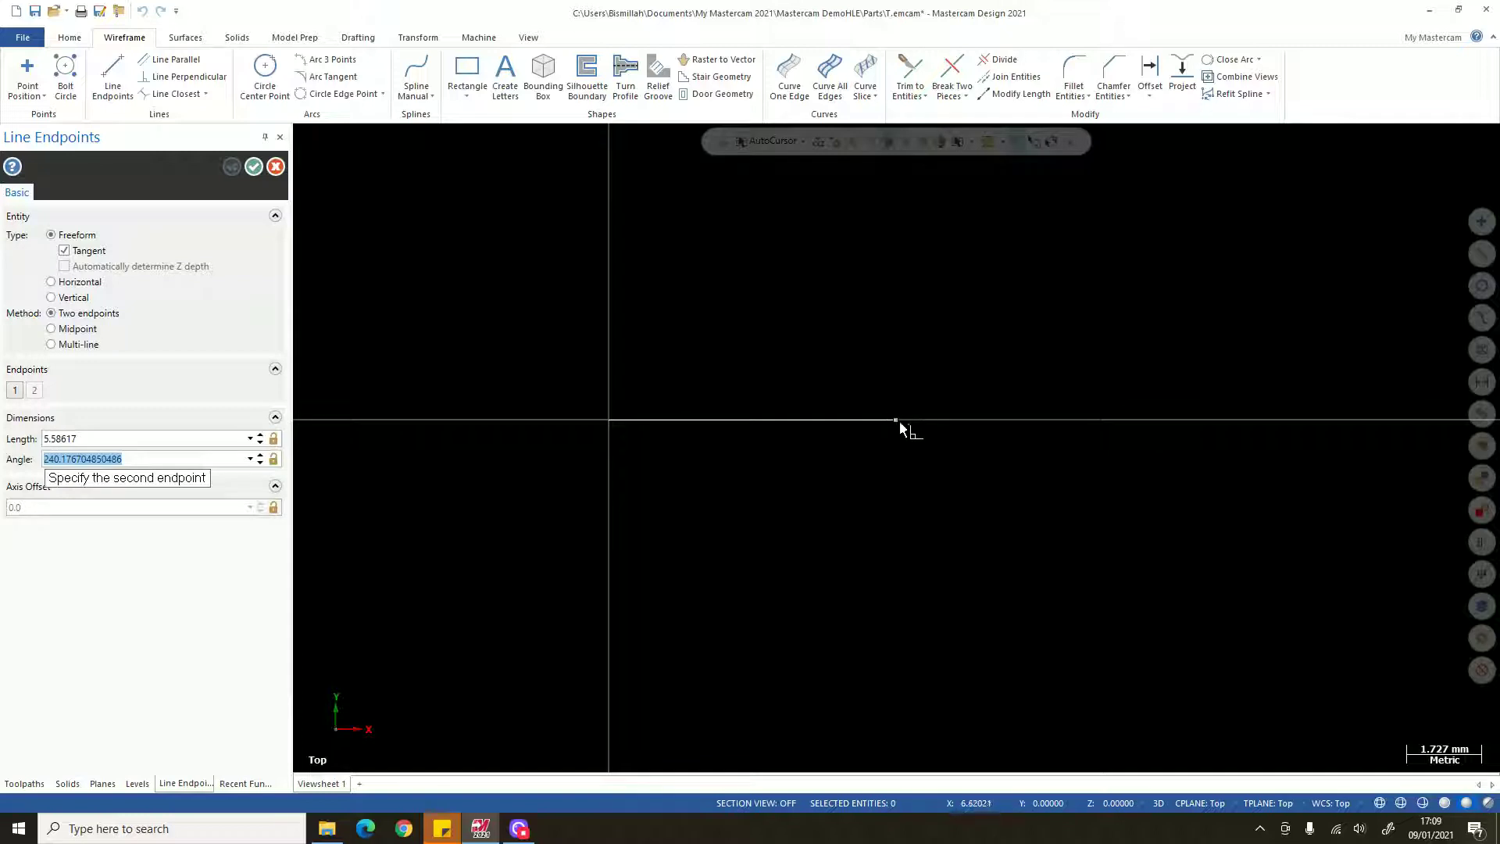
pyautogui.press('Tab')
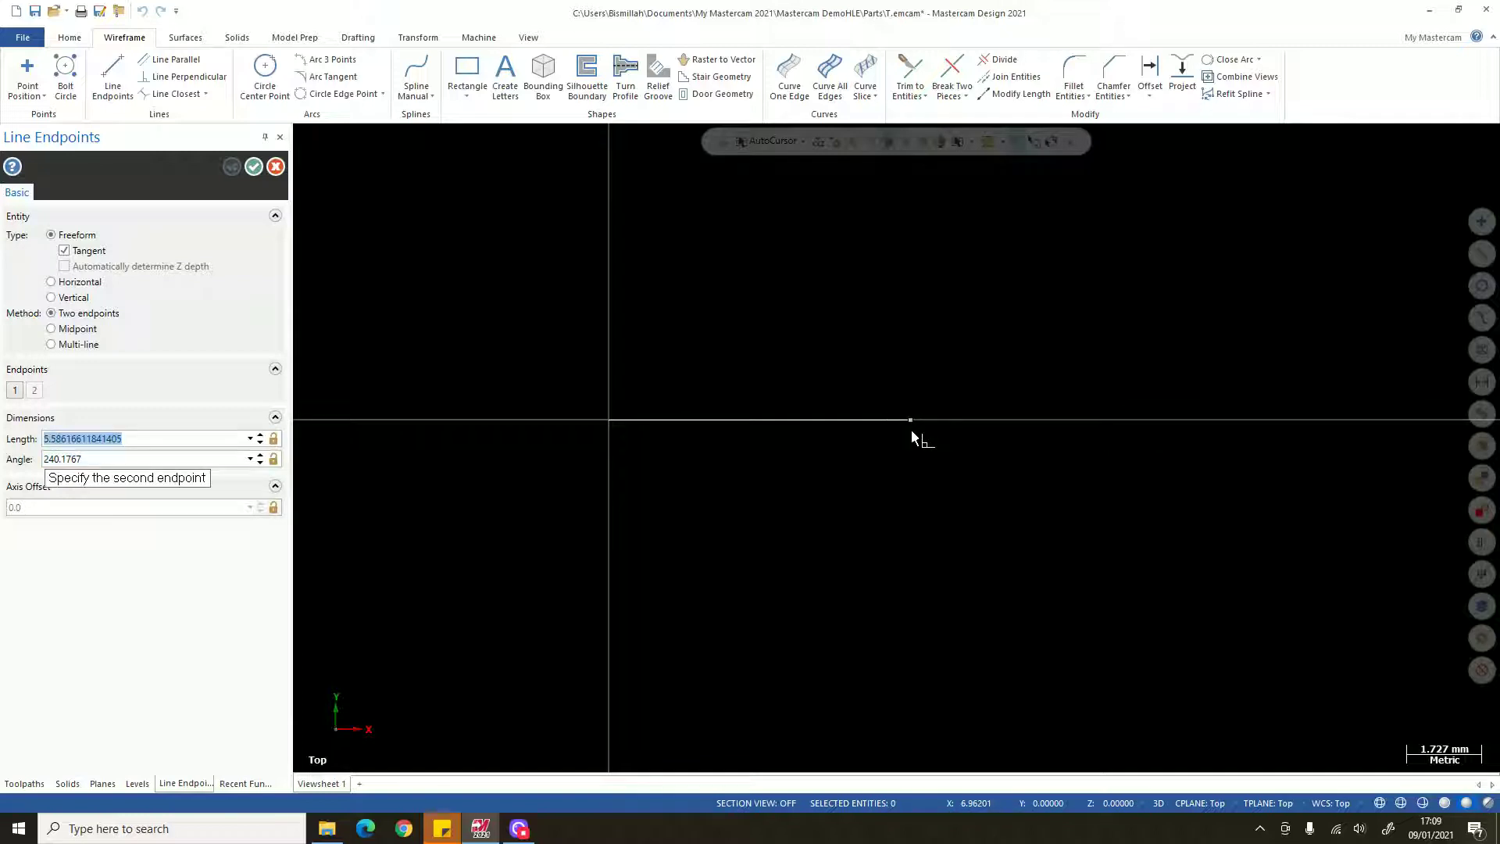
pyautogui.write('5')
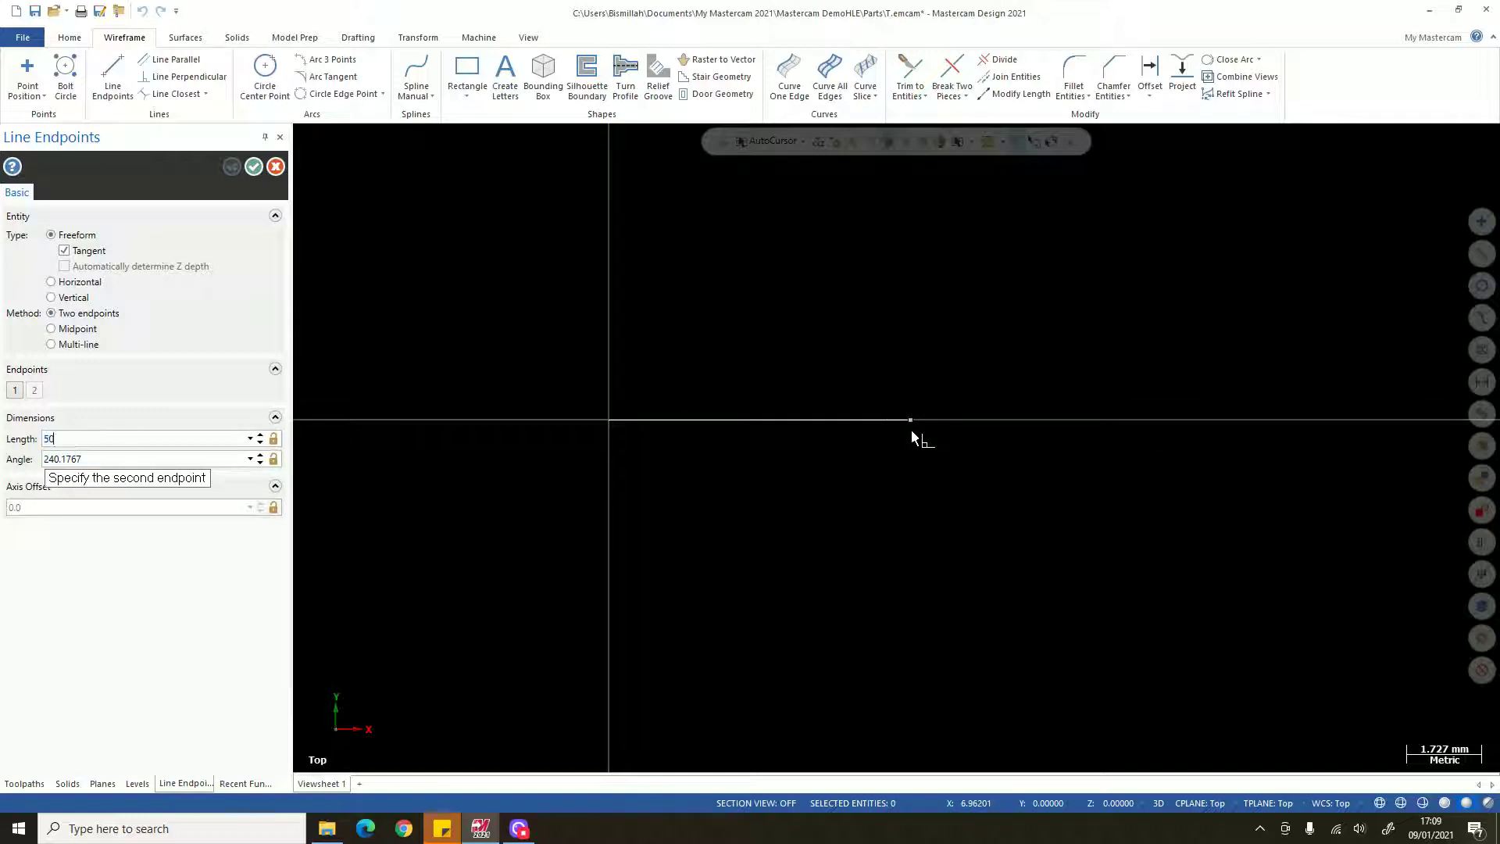
pyautogui.write('0')
pyautogui.press('Return')
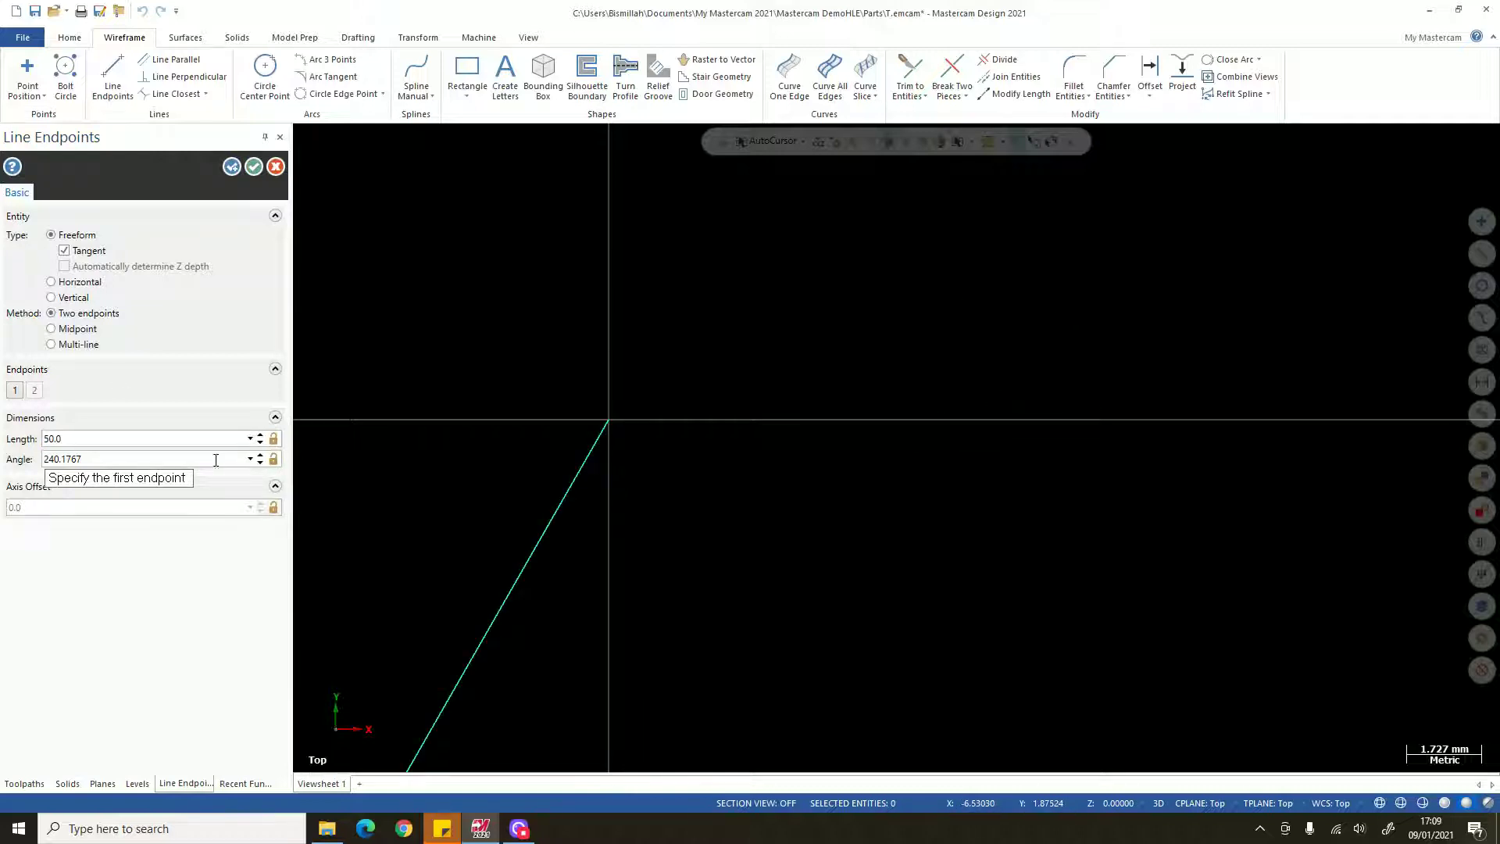
# - Set the angle of the line from the origin to 270 degrees
pyautogui.scroll(-5, 658, 350)
pyautogui.scroll(-4, 688, 323)
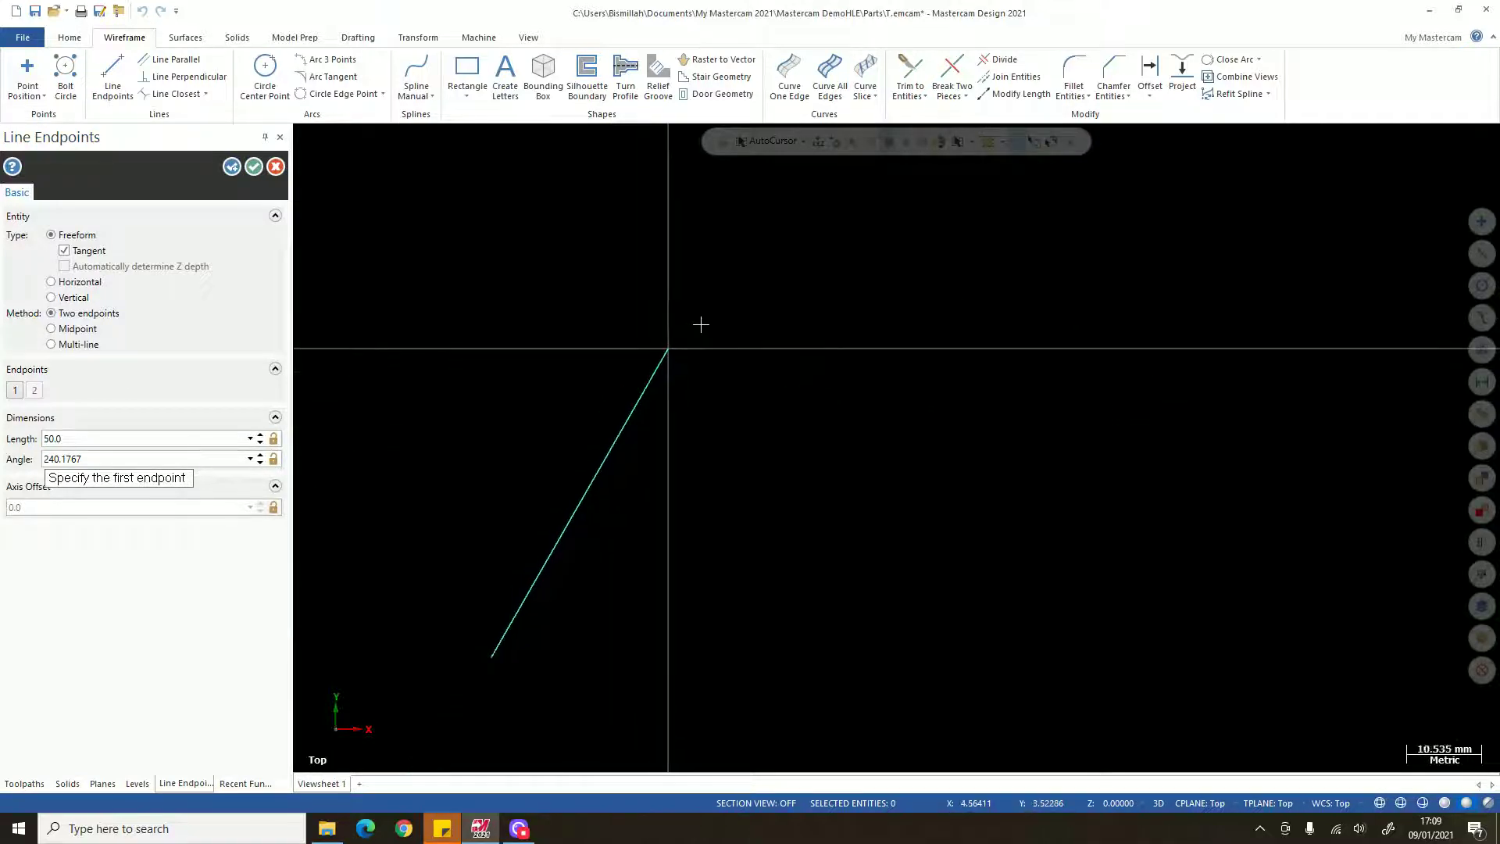
pyautogui.scroll(2, 686, 344)
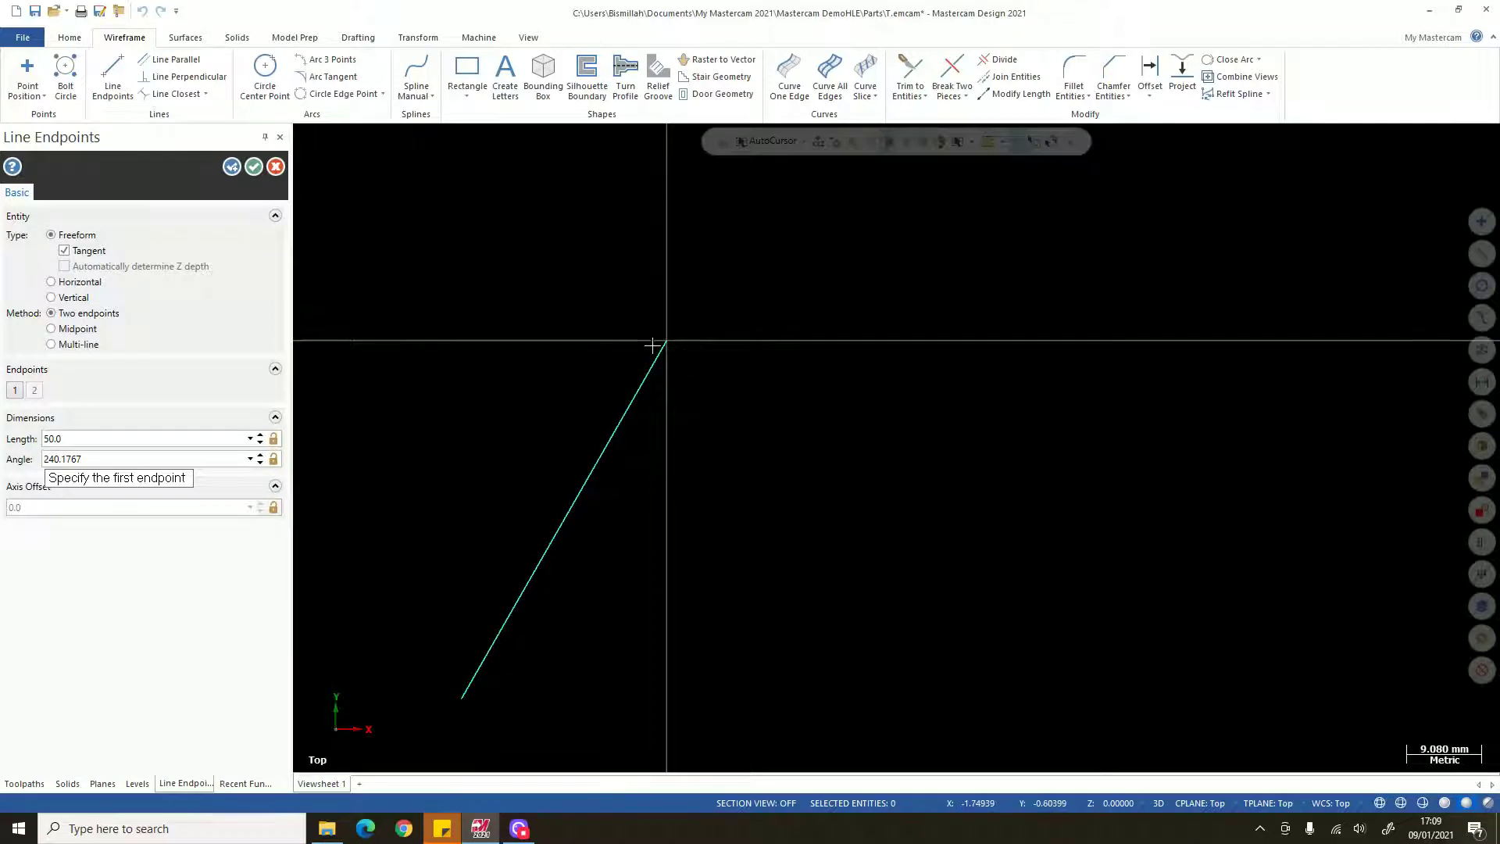
pyautogui.press('Tab')
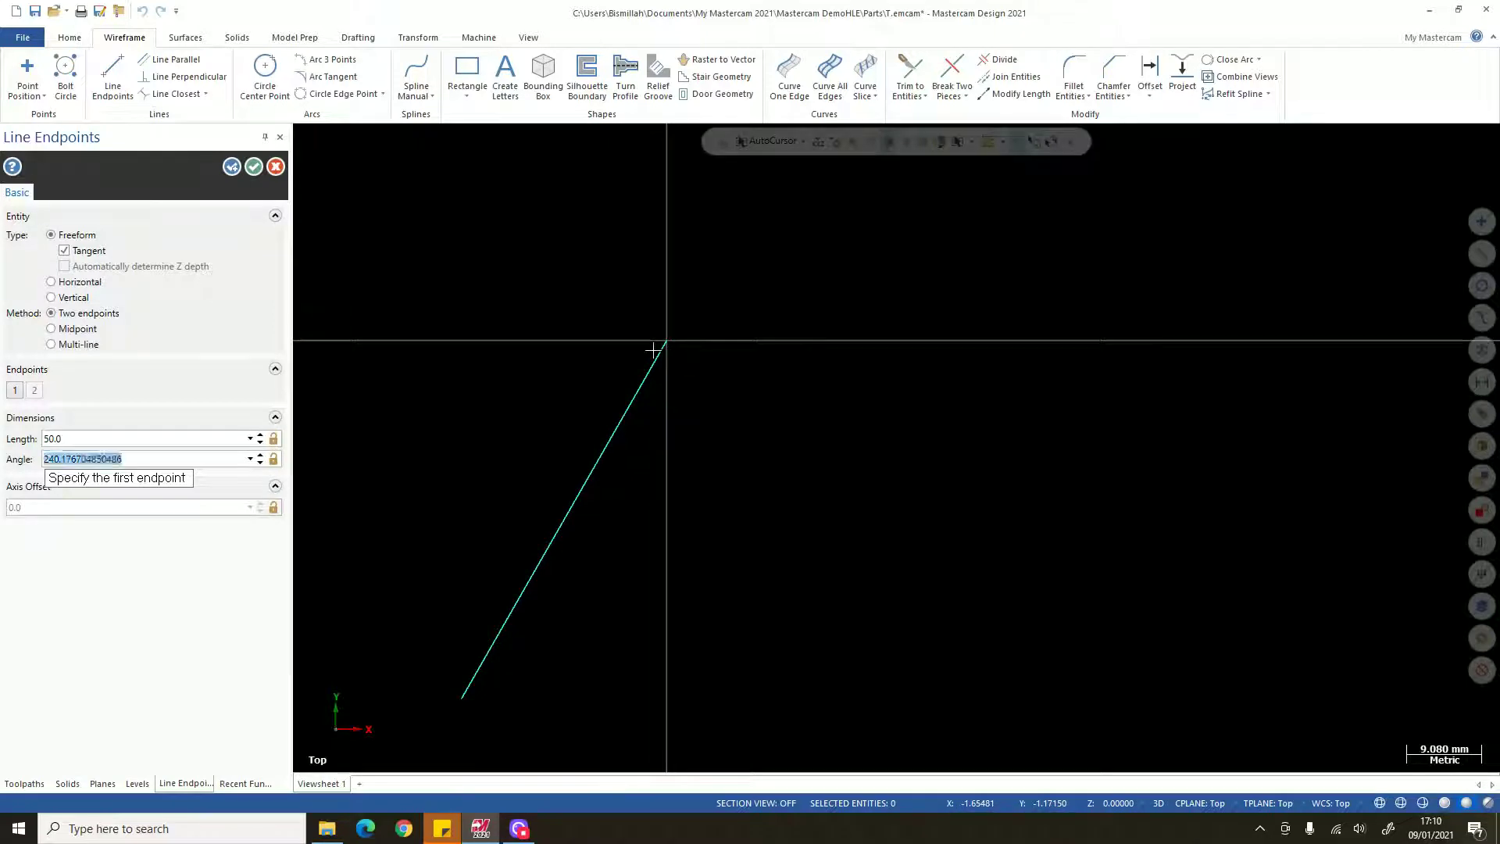
pyautogui.write('27')
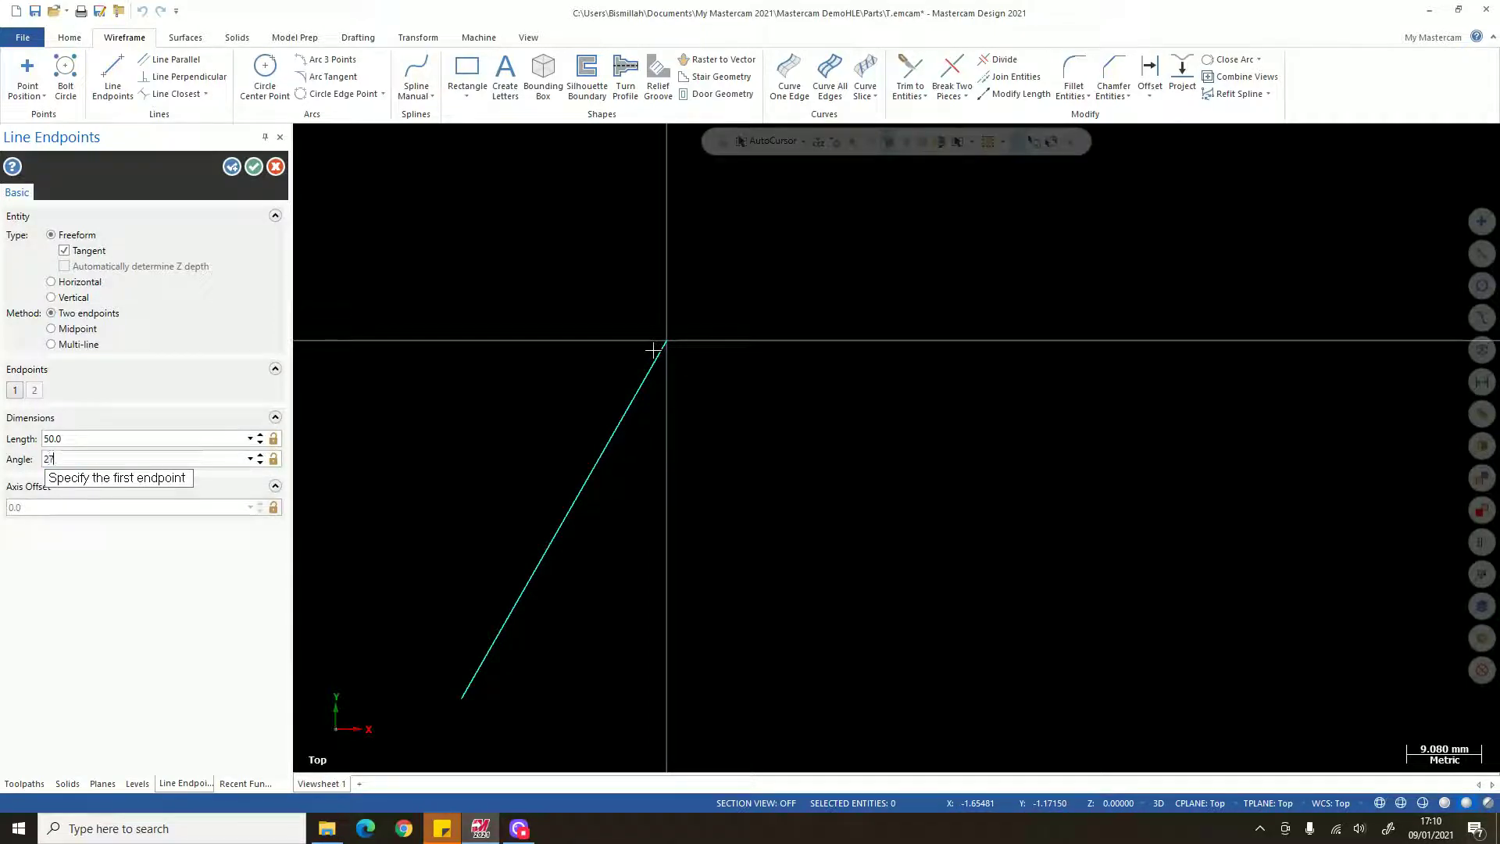
pyautogui.write('0')
pyautogui.press('Tab')
pyautogui.scroll(-4, 649, 341)
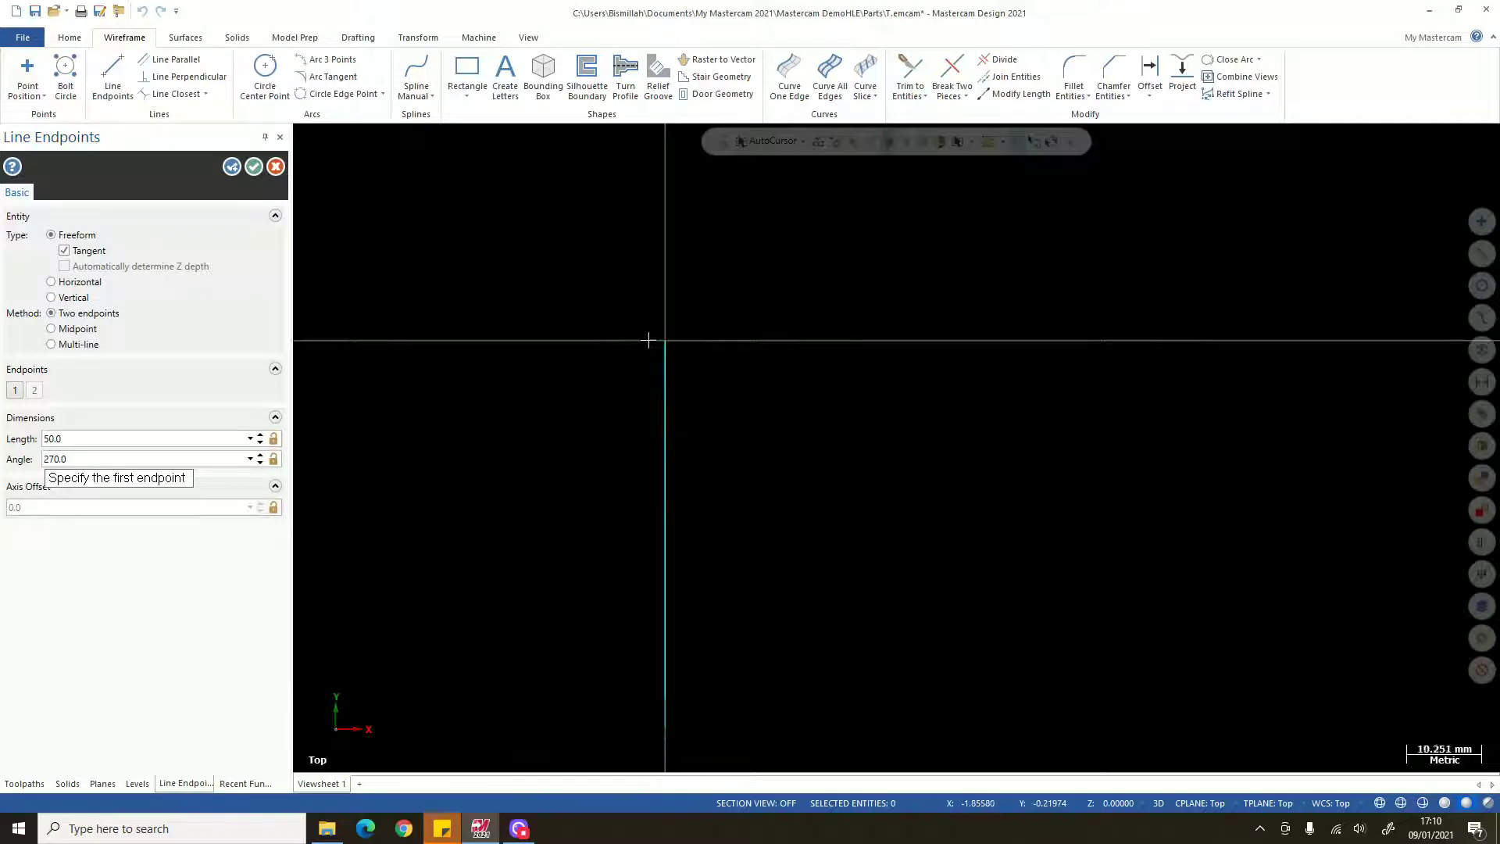
pyautogui.scroll(4, 681, 379)
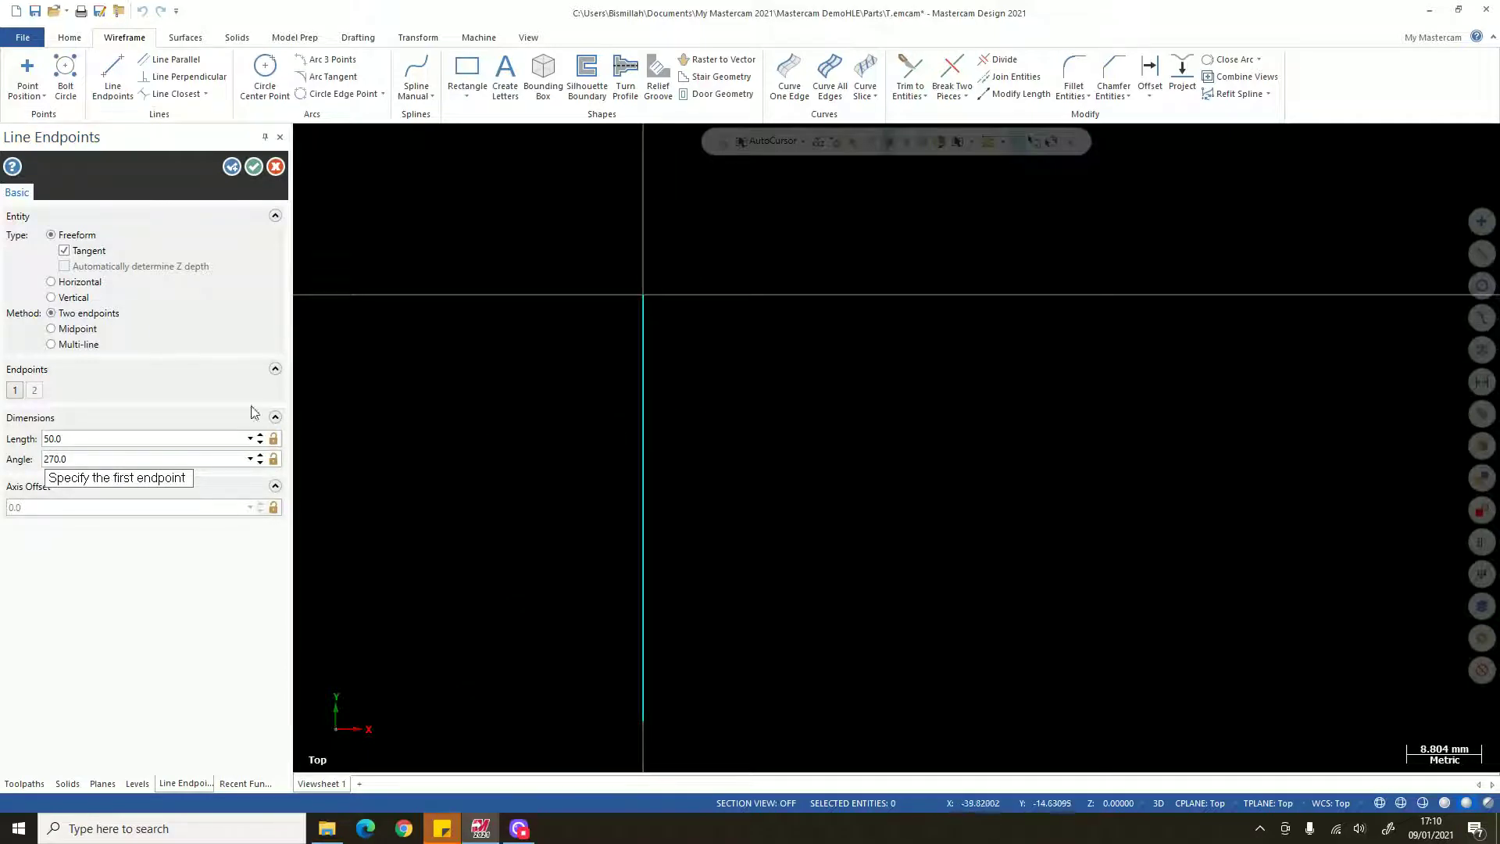
pyautogui.scroll(-3, 602, 414)
pyautogui.scroll(3, 500, 375)
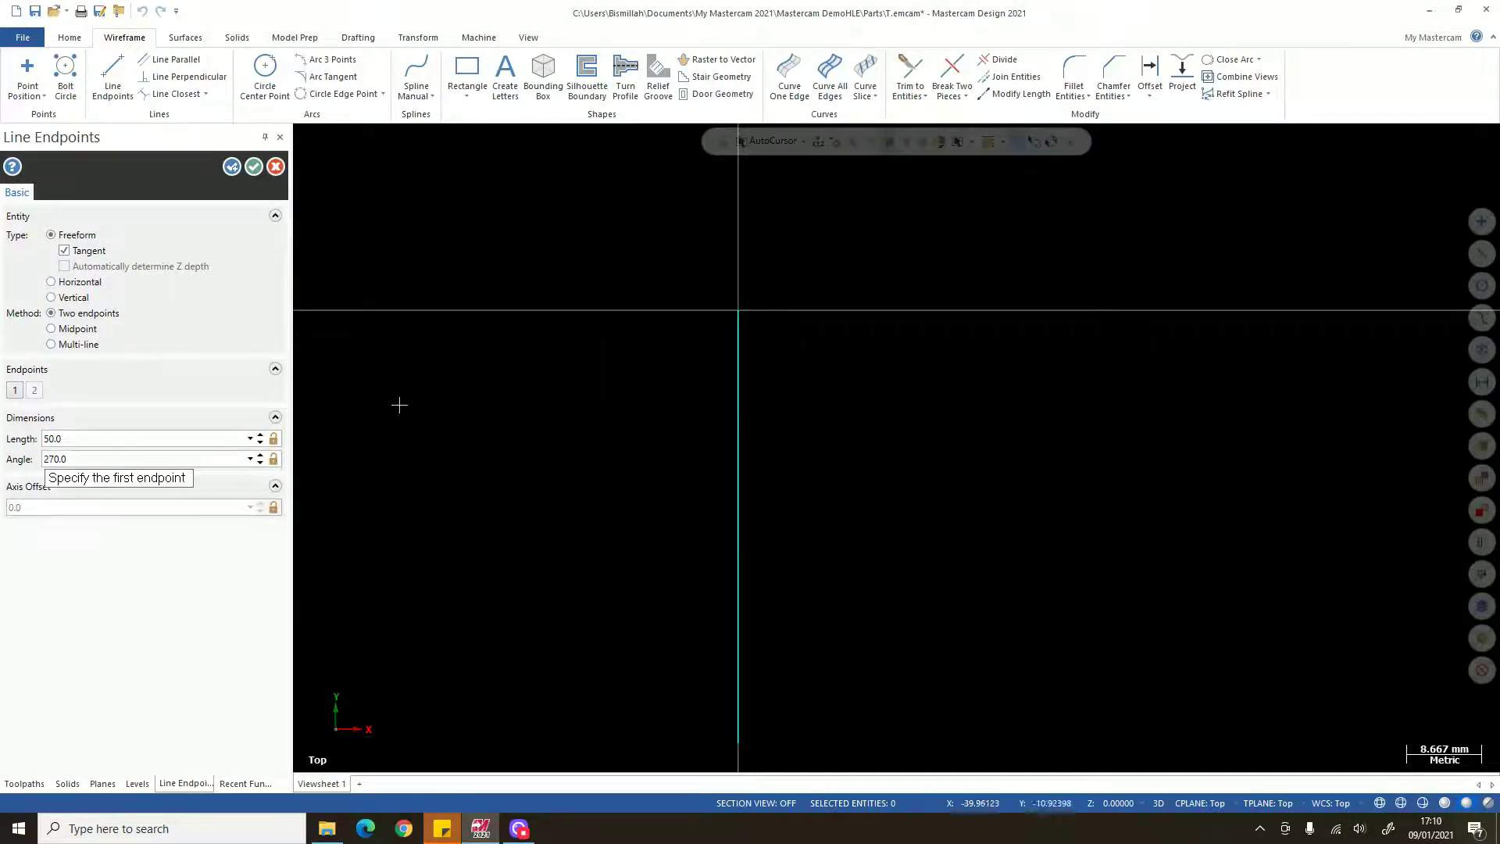
pyautogui.scroll(-2, 762, 323)
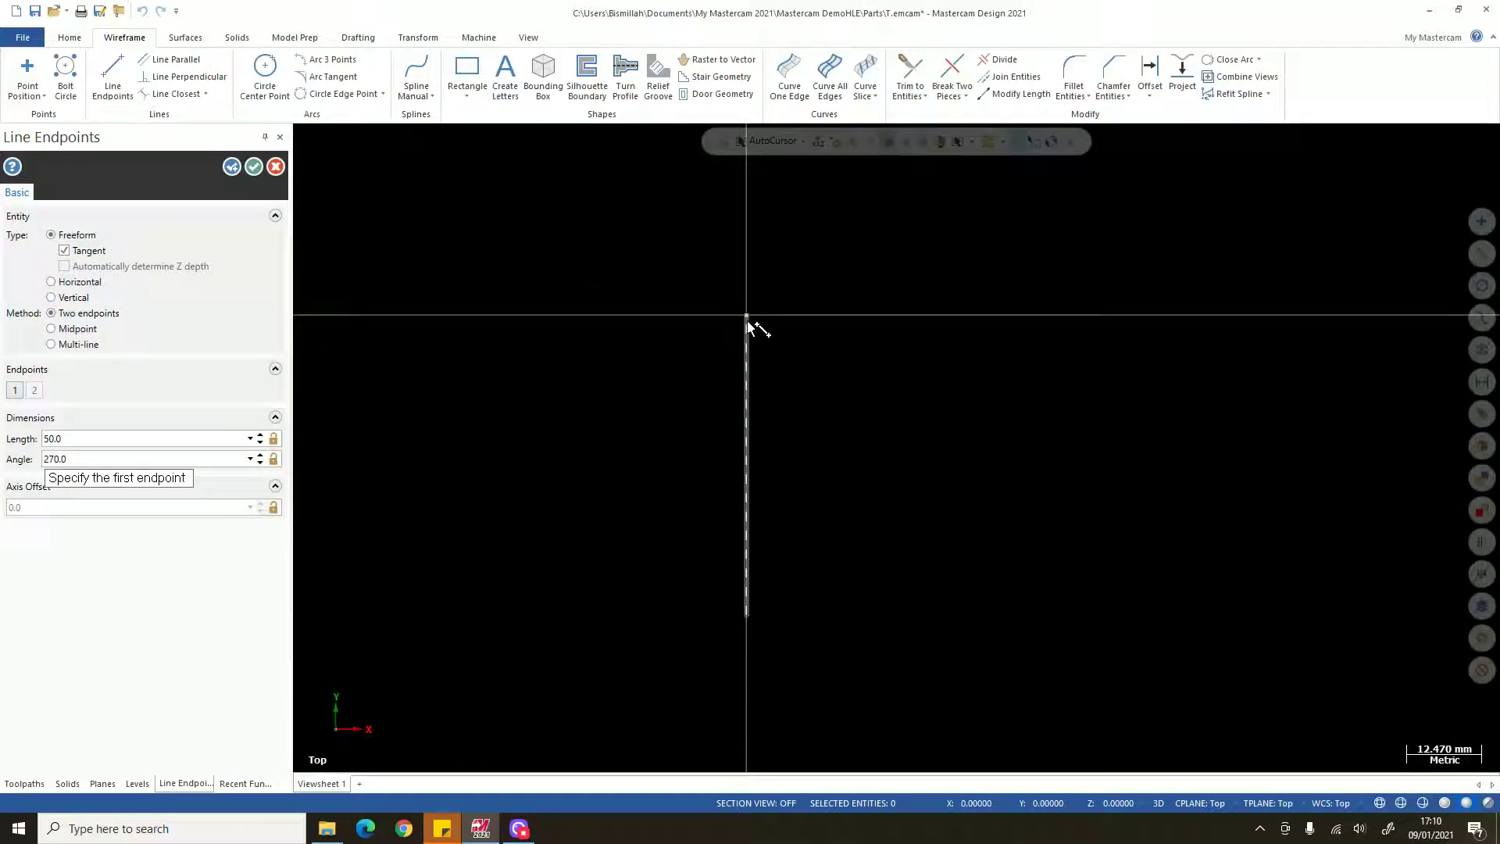
# - Draw a horizontal line about 21 mm long from the origin along the positive X axis
pyautogui.click(77, 286)
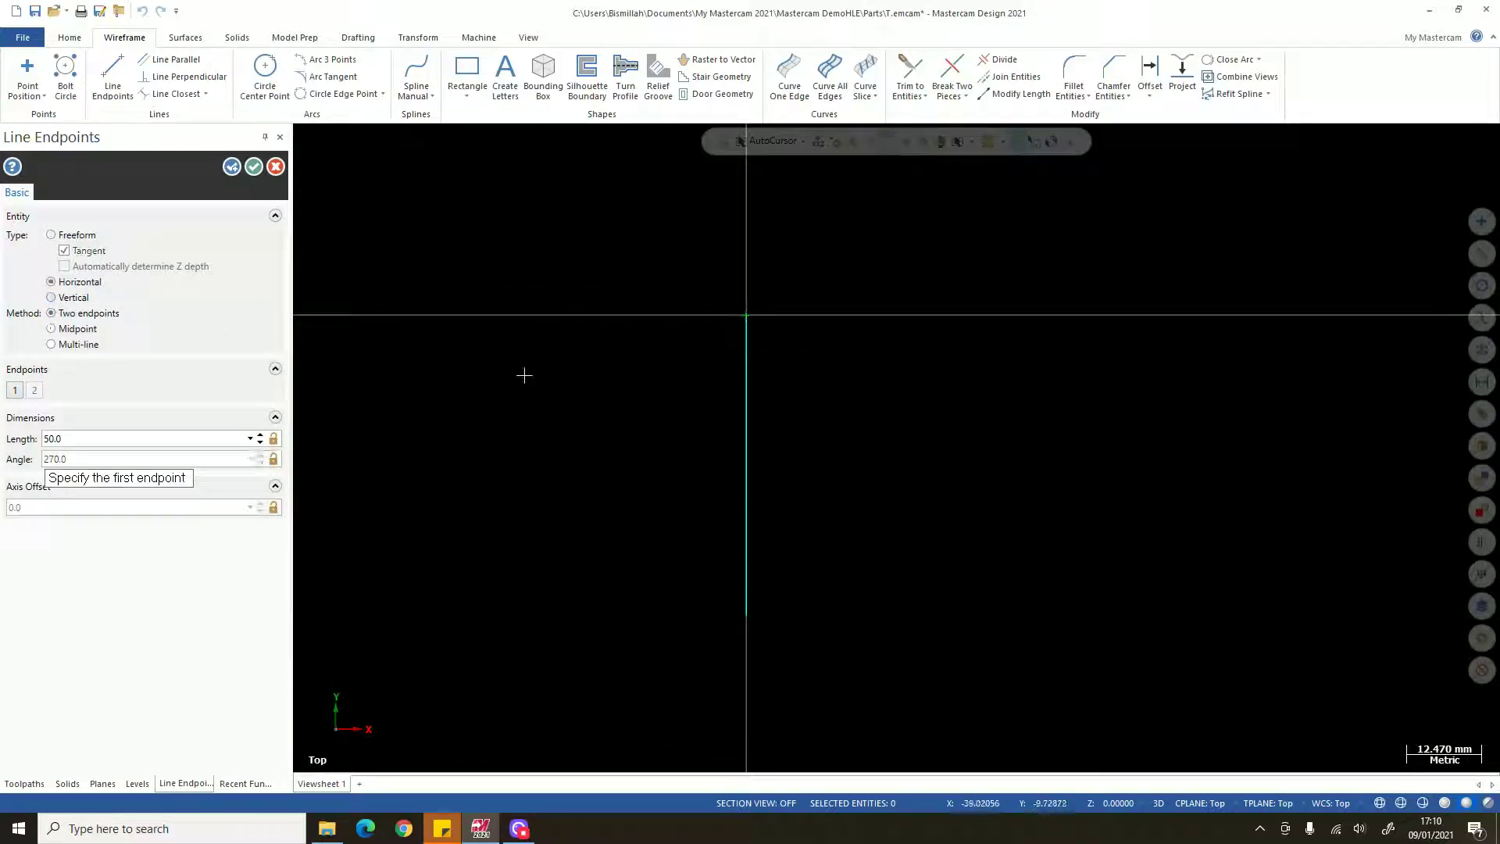
pyautogui.scroll(2, 765, 329)
pyautogui.scroll(1, 763, 325)
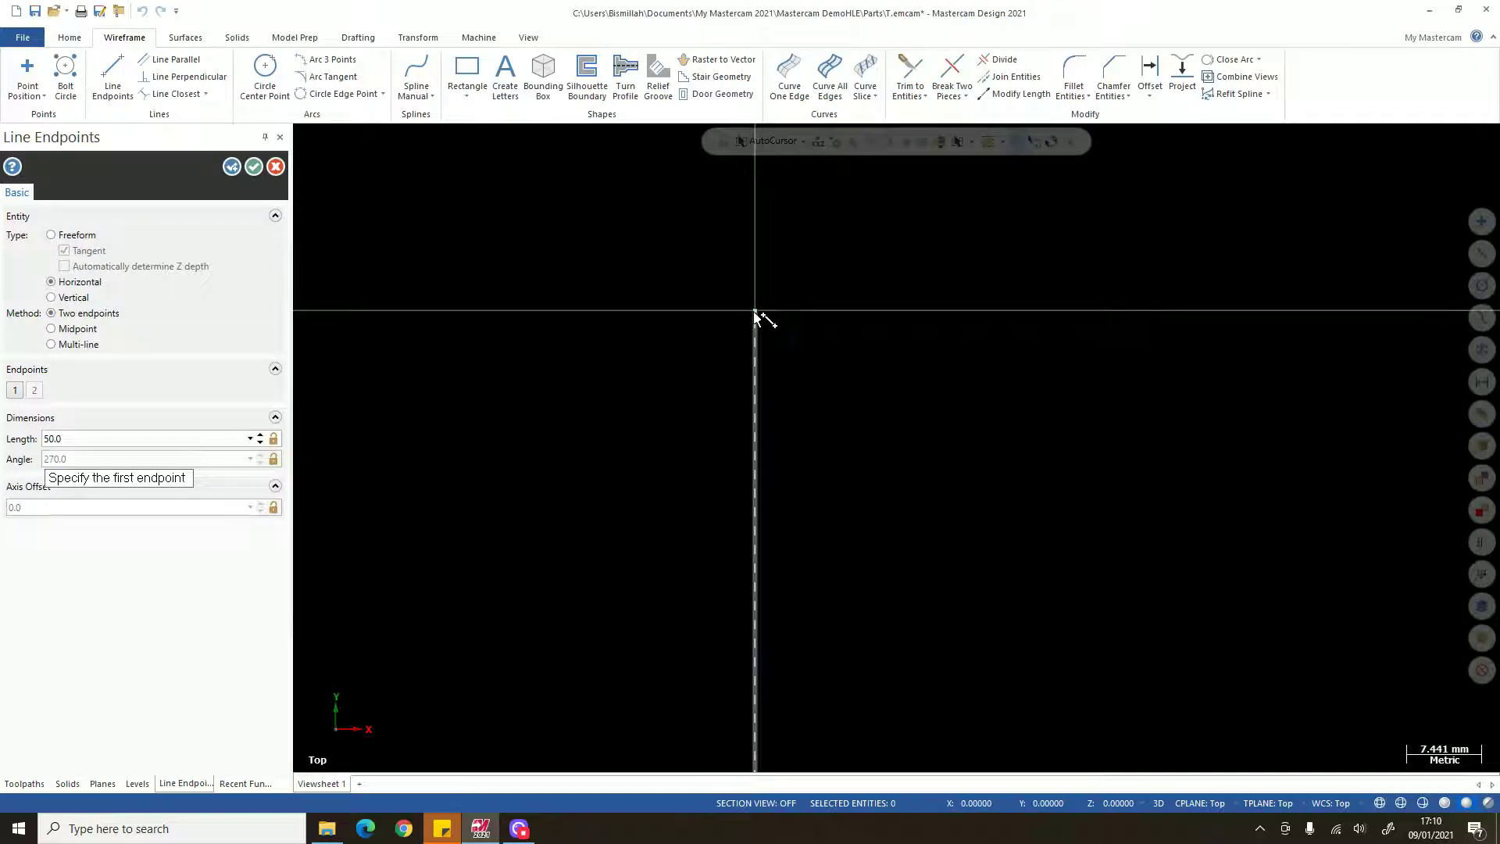
pyautogui.click(760, 317)
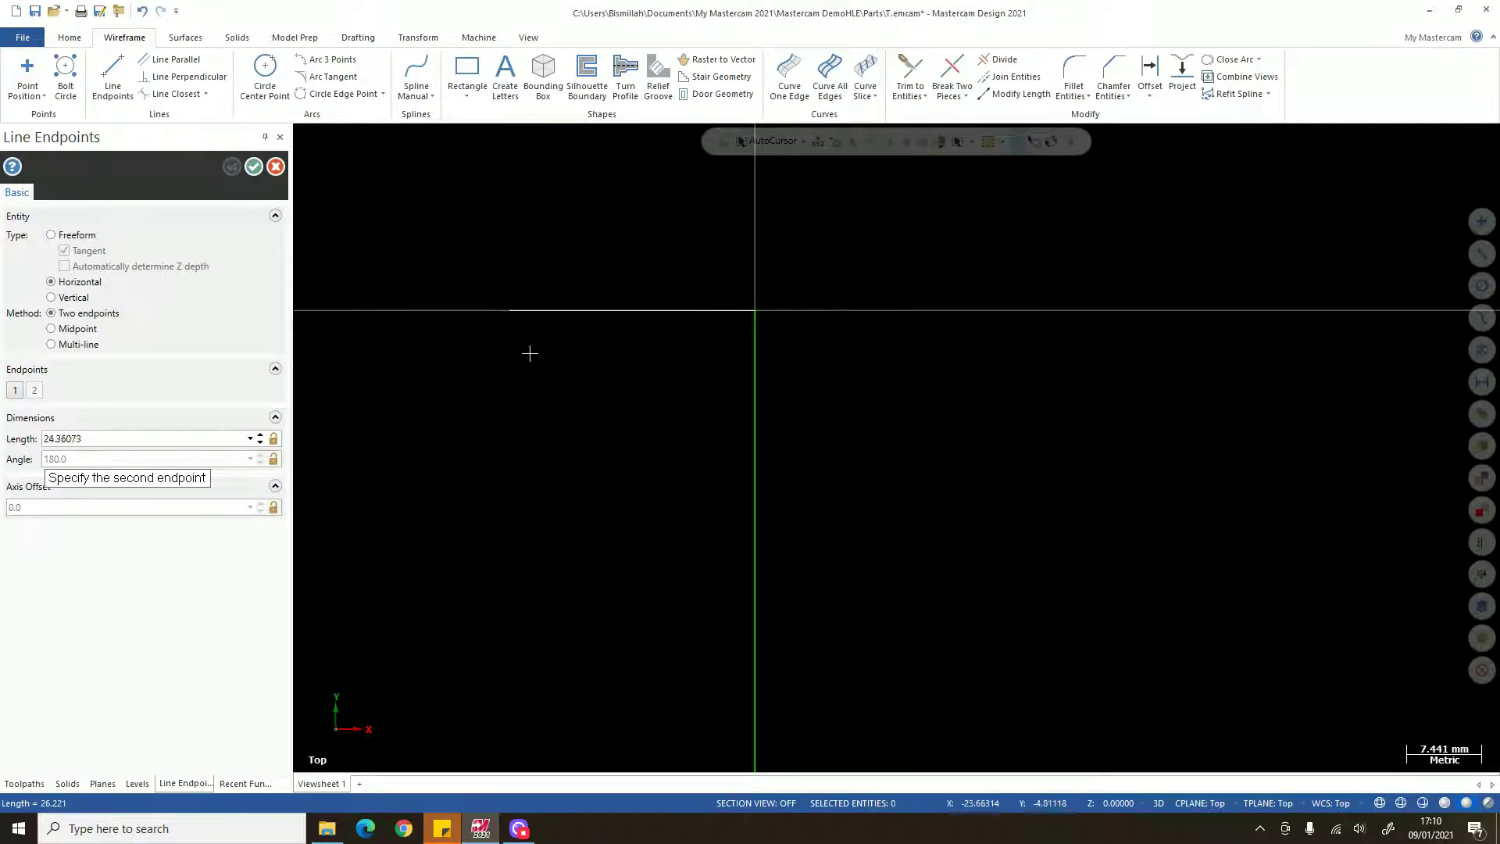
pyautogui.scroll(-2, 525, 341)
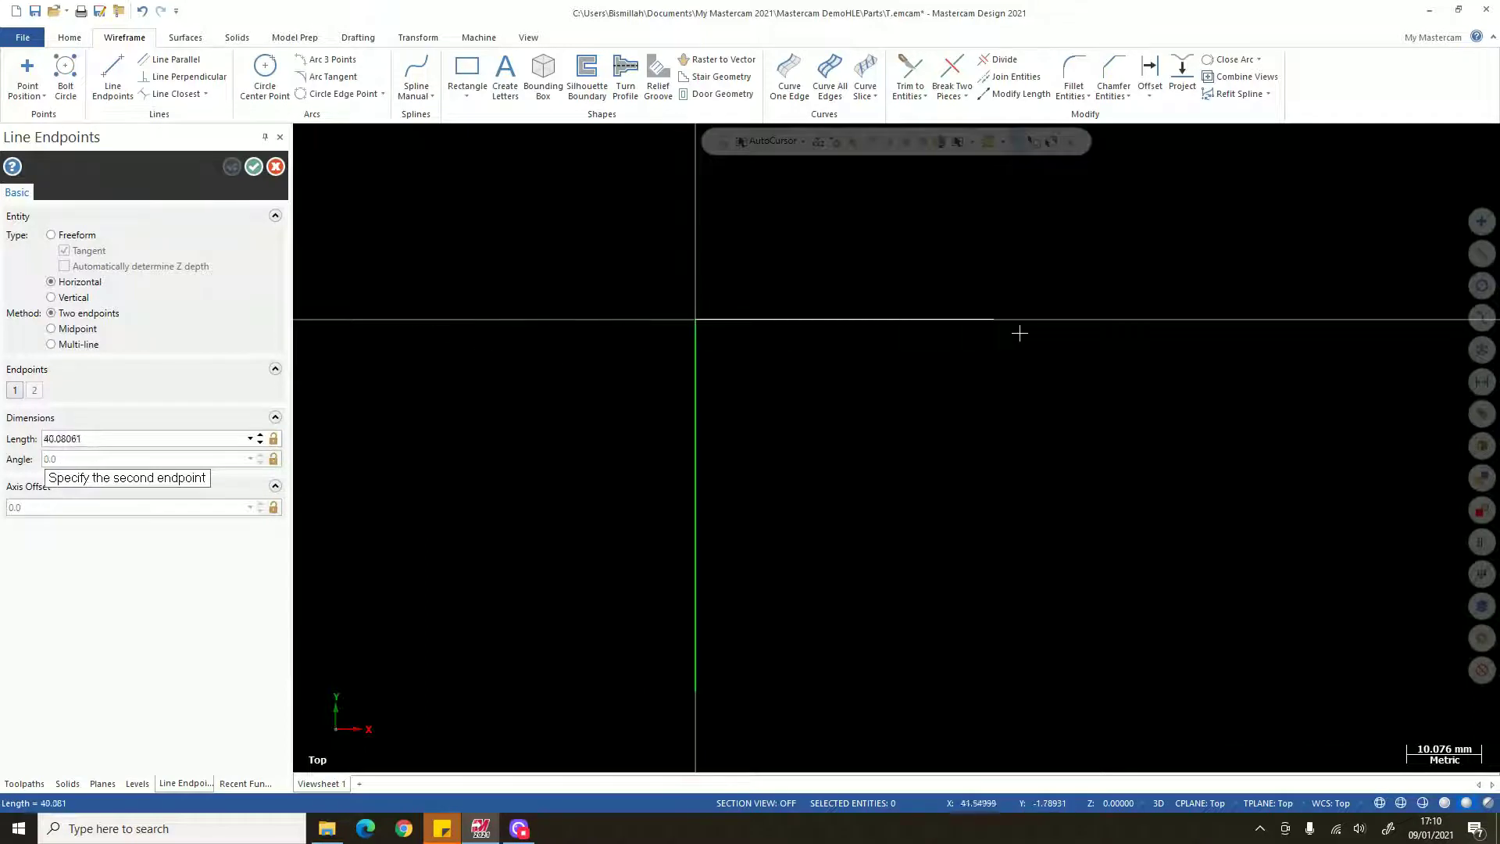
pyautogui.click(848, 356)
# - Draw two freehand horizontal lines below the X axis on the positive X side, the upper one about 39 mm long
pyautogui.click(727, 435)
pyautogui.click(1015, 439)
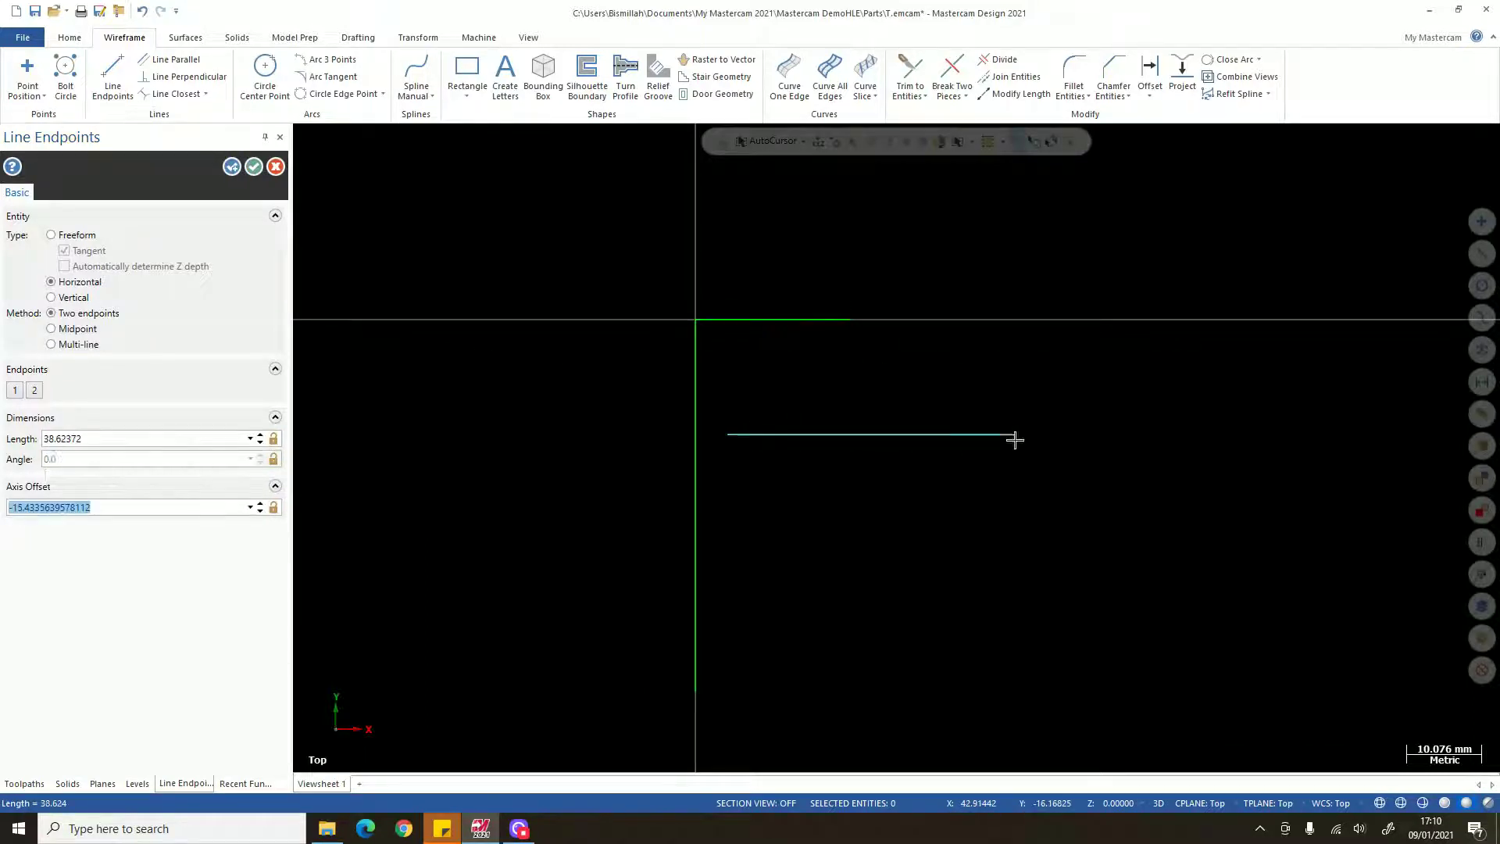
pyautogui.click(787, 517)
pyautogui.click(1064, 517)
# - Draw two freehand horizontal lines on the negative X side below the X axis, about 15 mm and 8 mm long, and end the command
pyautogui.click(505, 406)
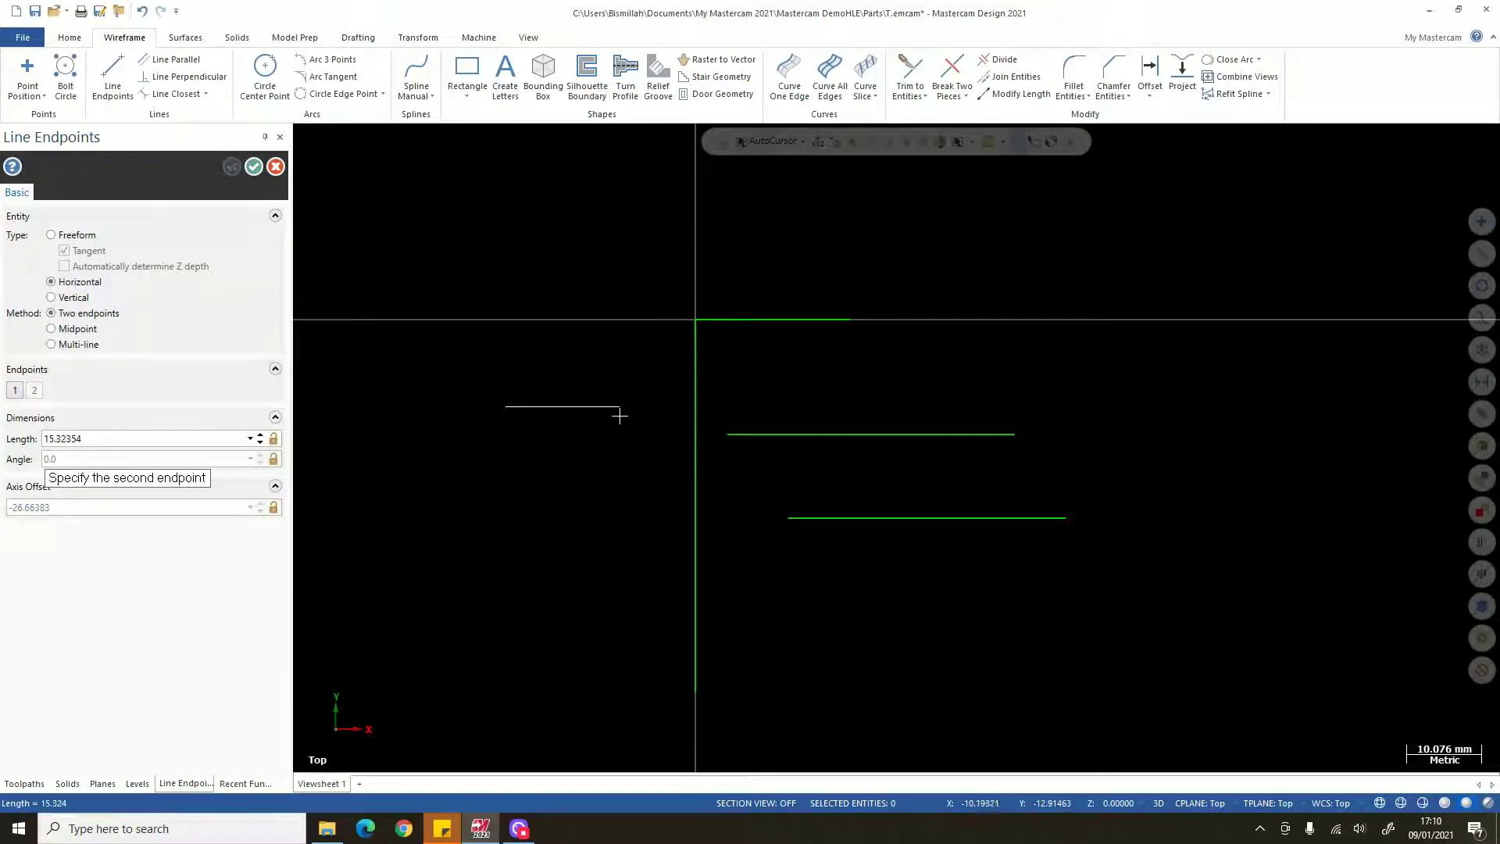
pyautogui.click(618, 414)
pyautogui.scroll(1, 549, 368)
pyautogui.click(664, 368)
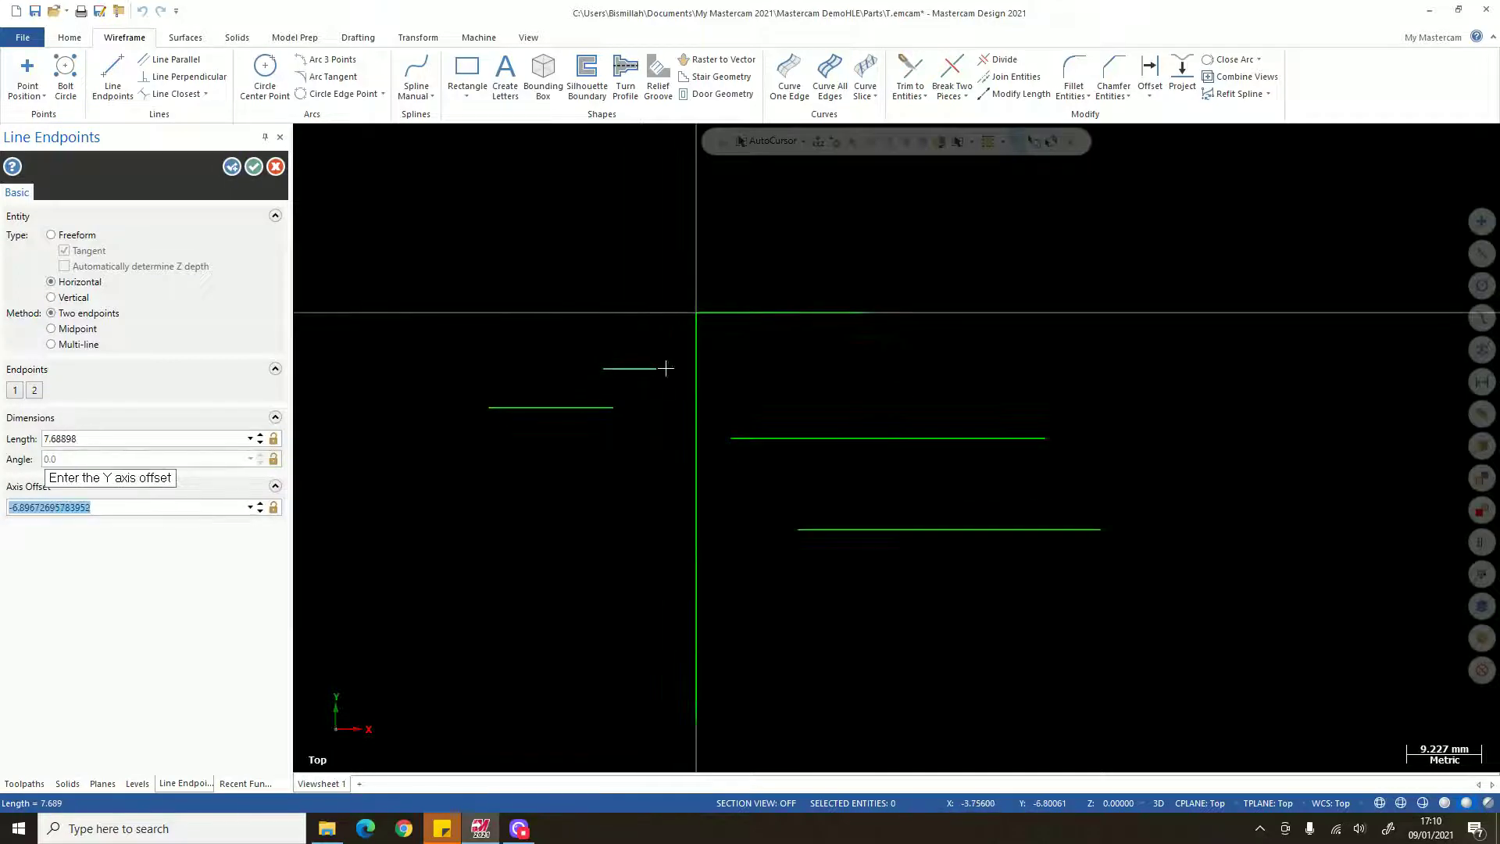
pyautogui.scroll(-3, 519, 366)
pyautogui.scroll(7, 777, 379)
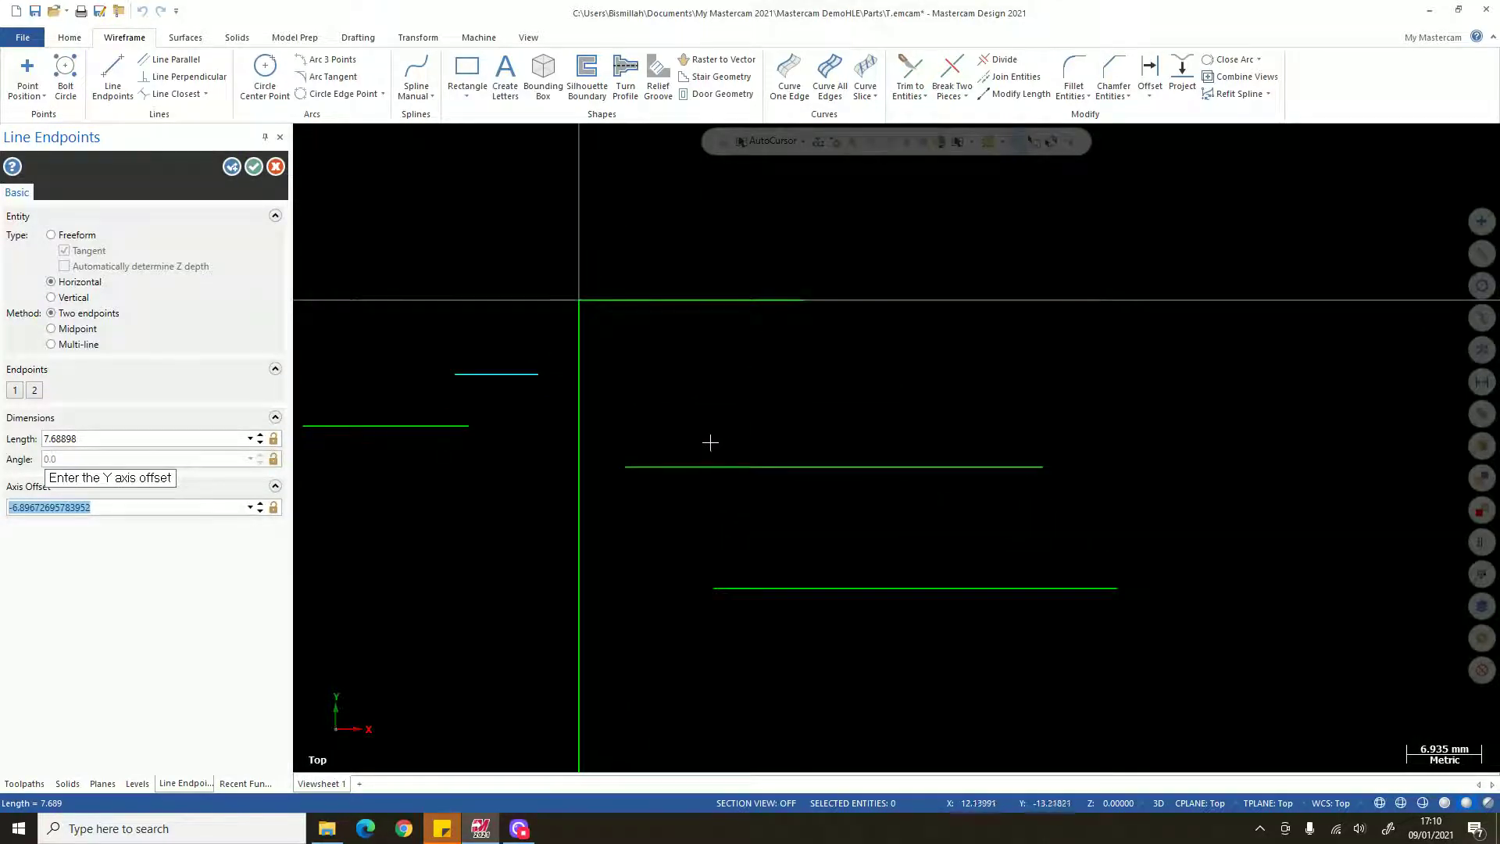
pyautogui.scroll(-3, 680, 434)
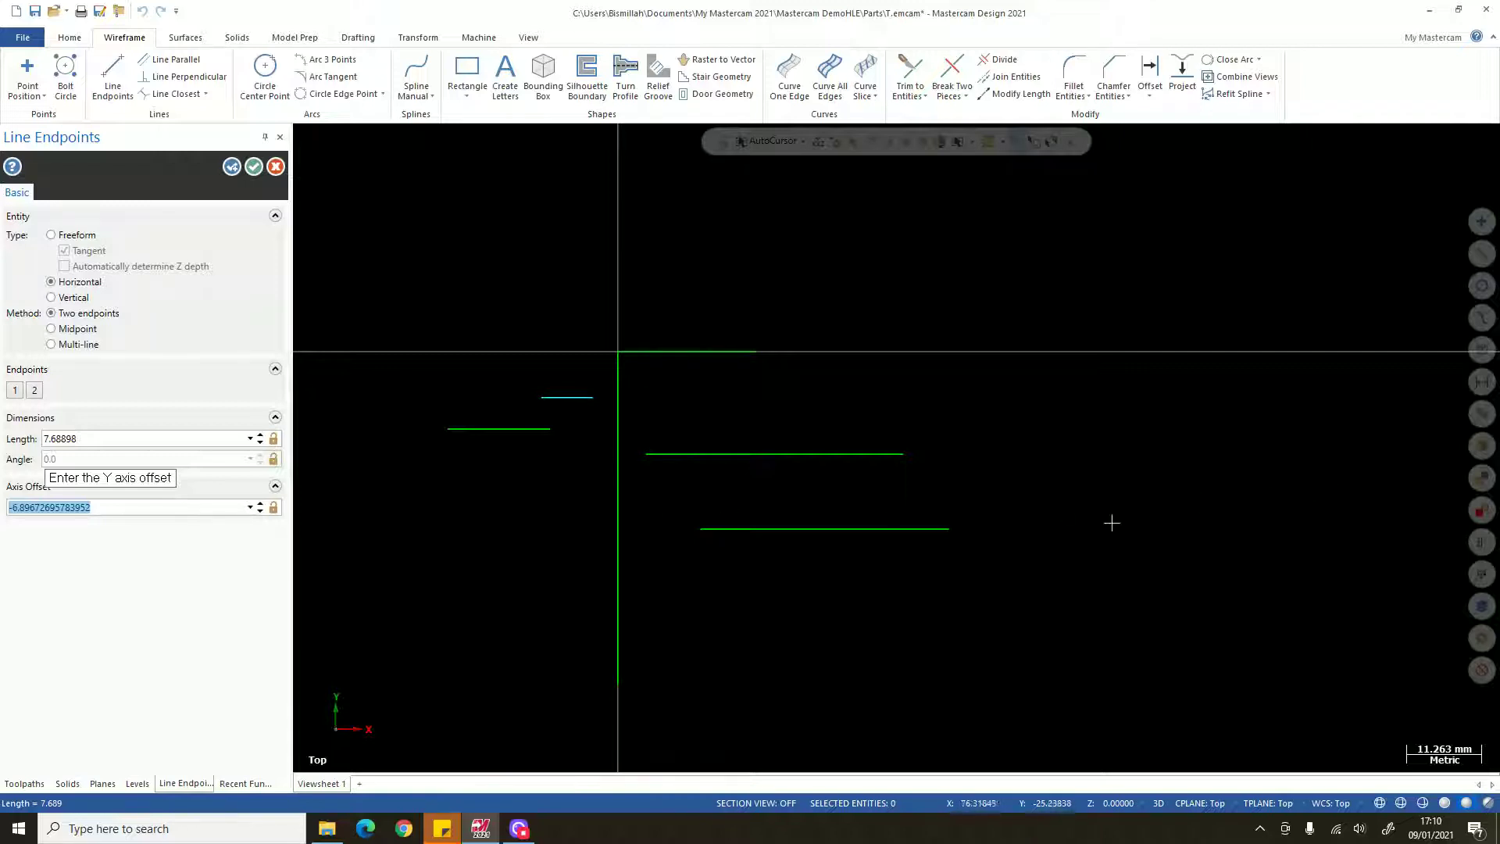
pyautogui.press('Escape')
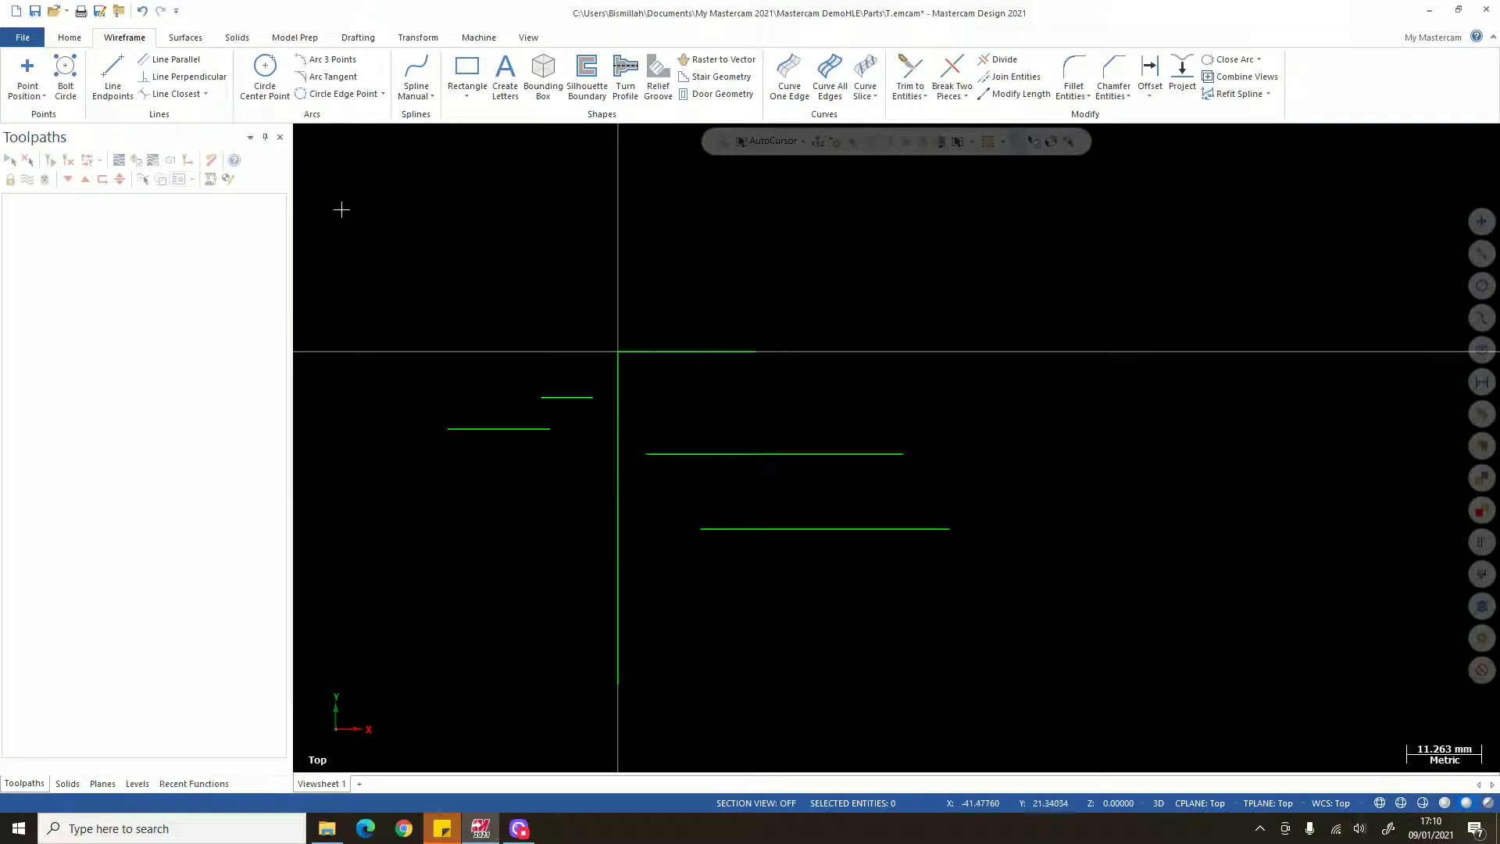
# - Restart Line Endpoints, begin a horizontal line at the midpoint of the vertical line below the origin, and set its length to 50 mm
pyautogui.press('Return')
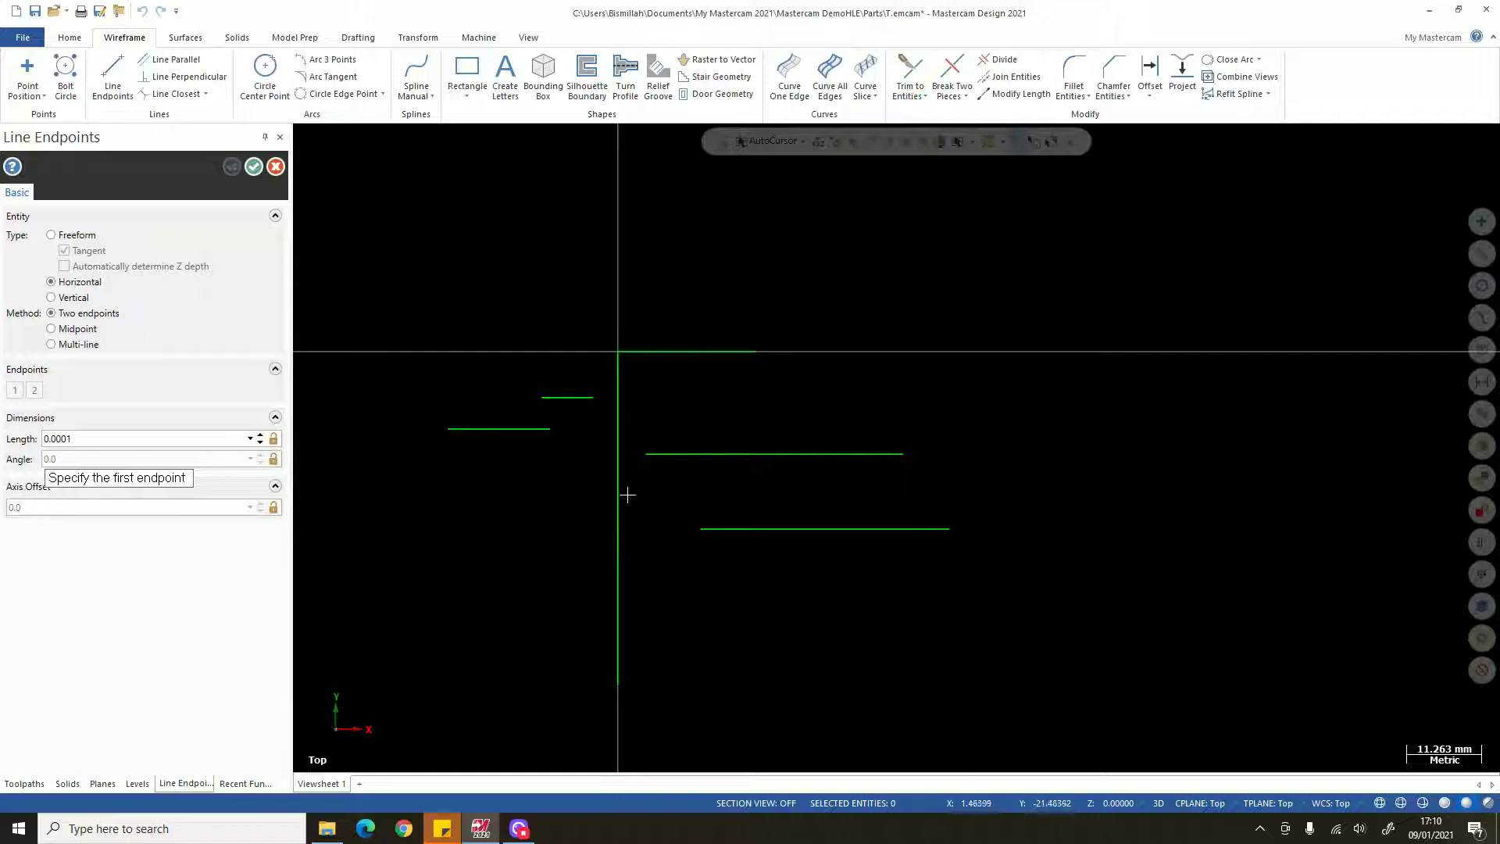
pyautogui.click(617, 440)
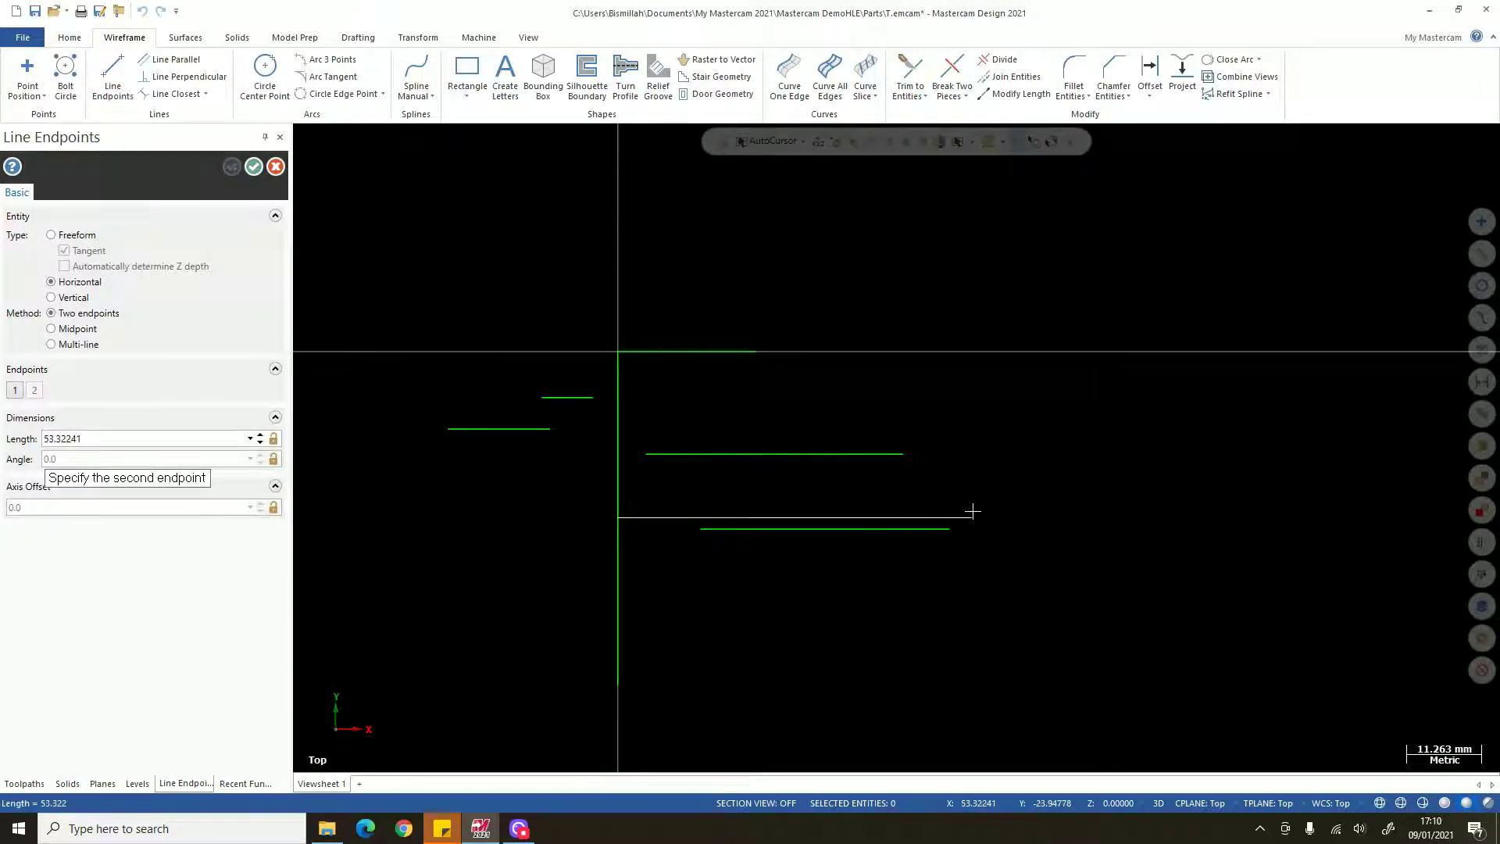
pyautogui.press('Tab')
pyautogui.write('50')
pyautogui.scroll(1, 702, 516)
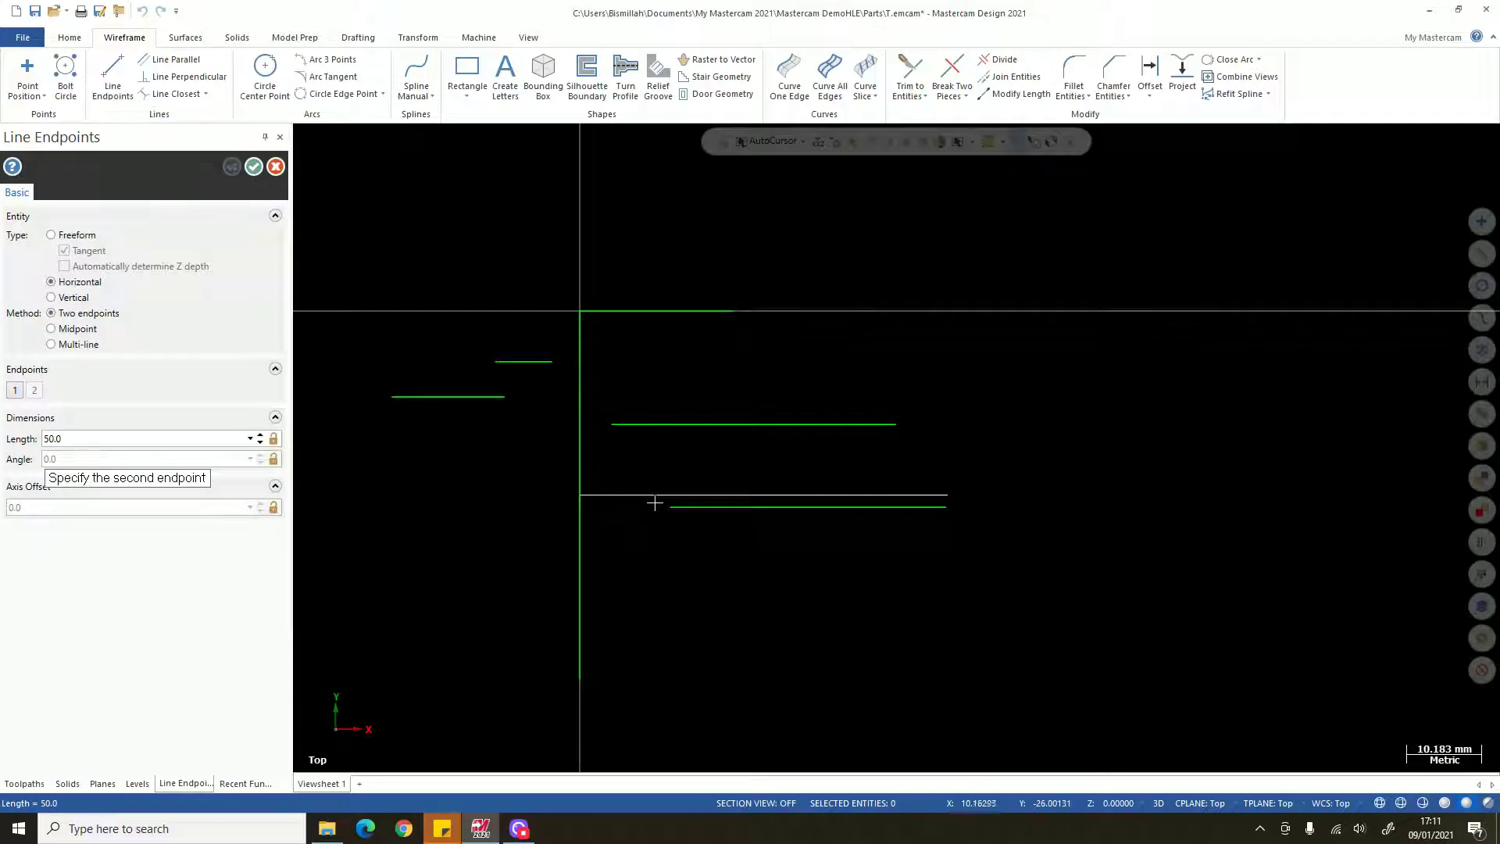
# - Switch the line type to vertical, finish a line about 5 mm long from that midpoint, and draw a free one about 26 mm long far along X
pyautogui.click(74, 301)
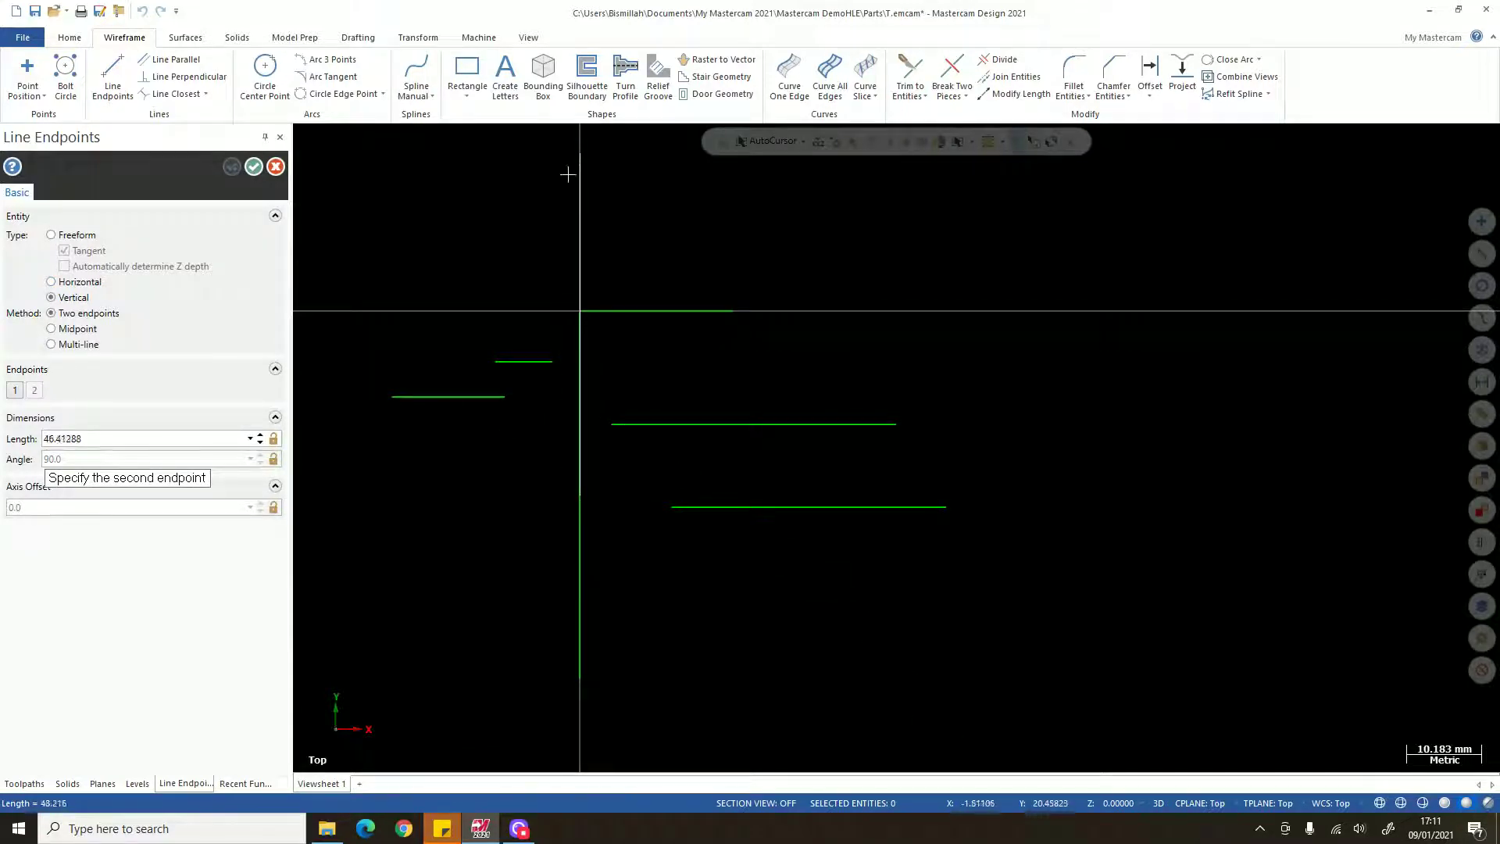
pyautogui.scroll(-4, 617, 533)
pyautogui.click(645, 481)
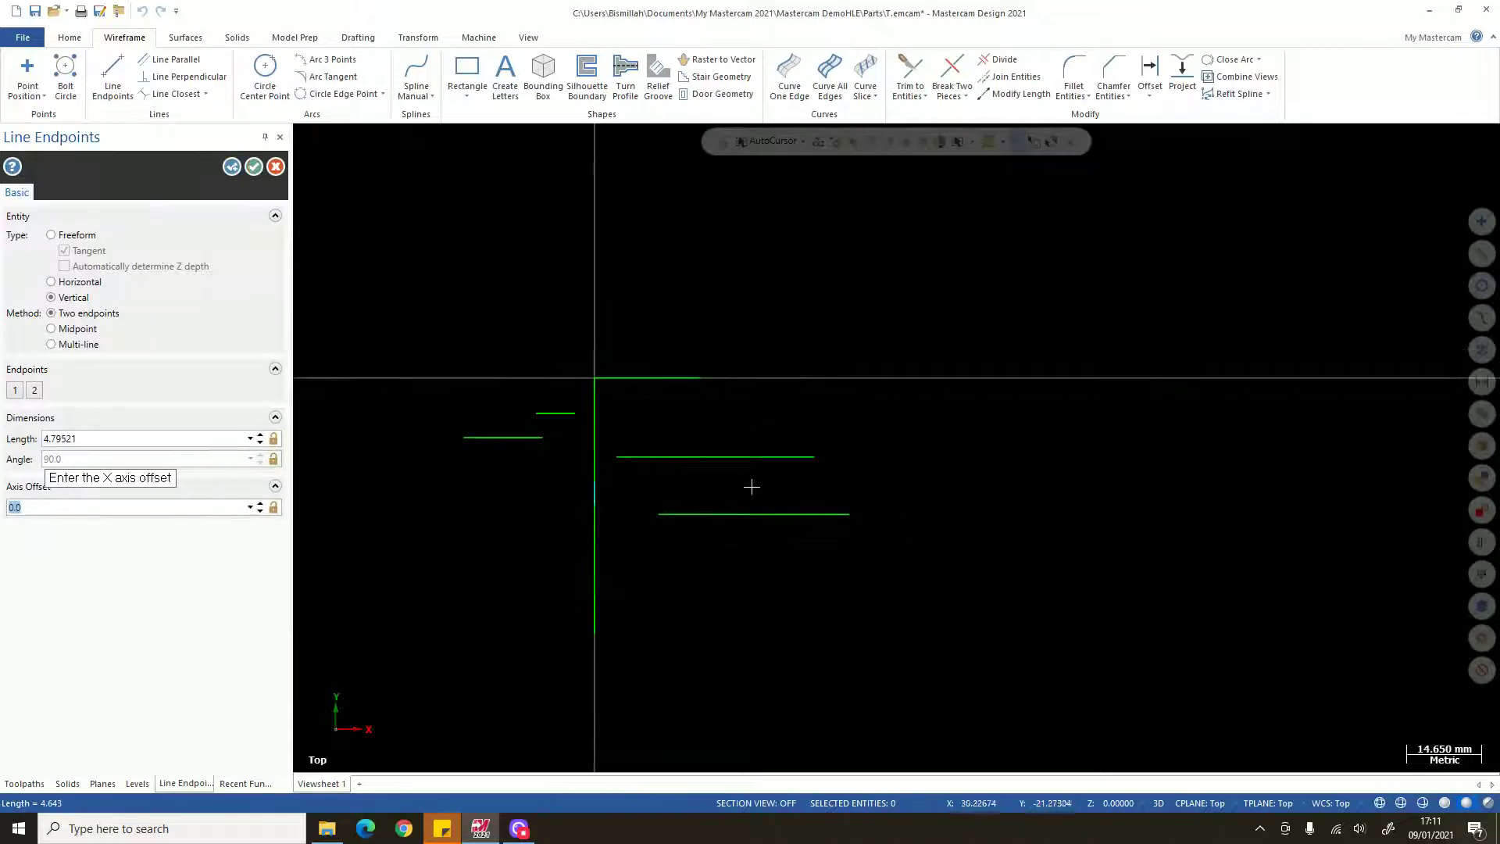
pyautogui.click(1036, 492)
pyautogui.click(909, 364)
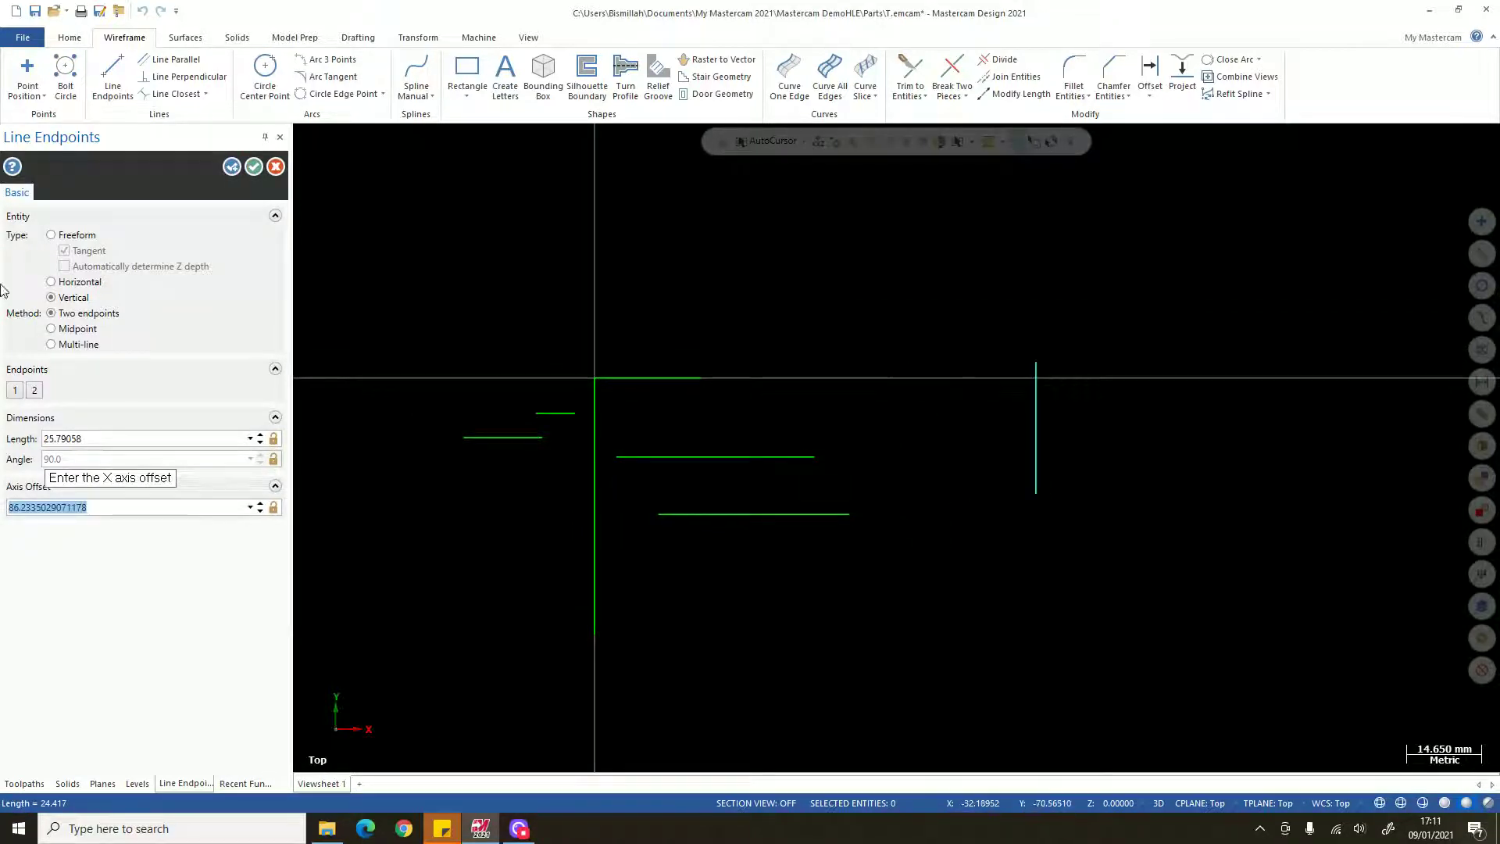
# - Draw a vertical line upward from the midpoint of the lowest horizontal line and set its length to 50 mm
pyautogui.scroll(4, 730, 432)
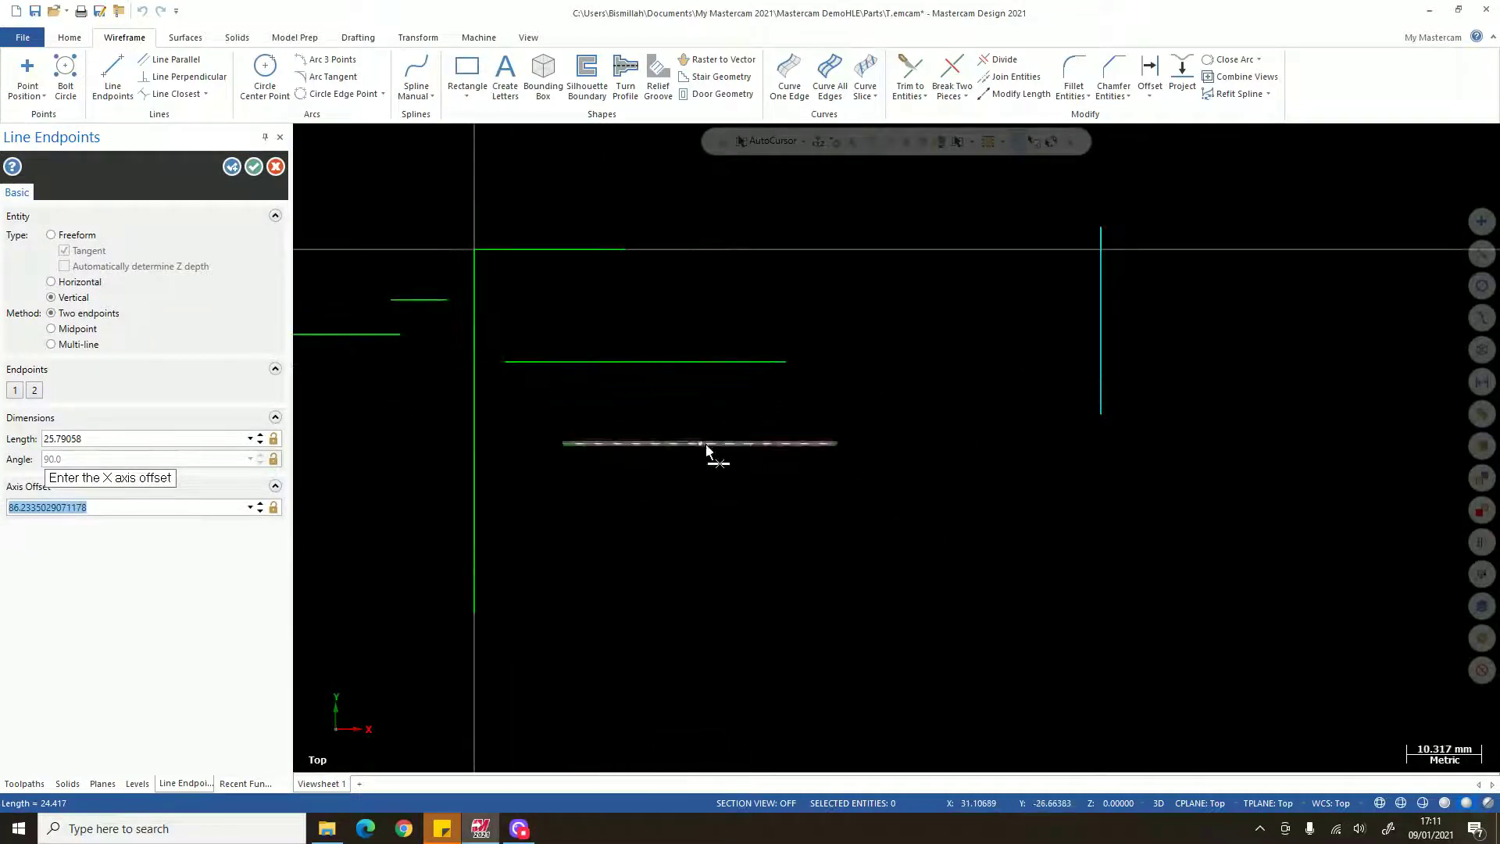
pyautogui.click(701, 443)
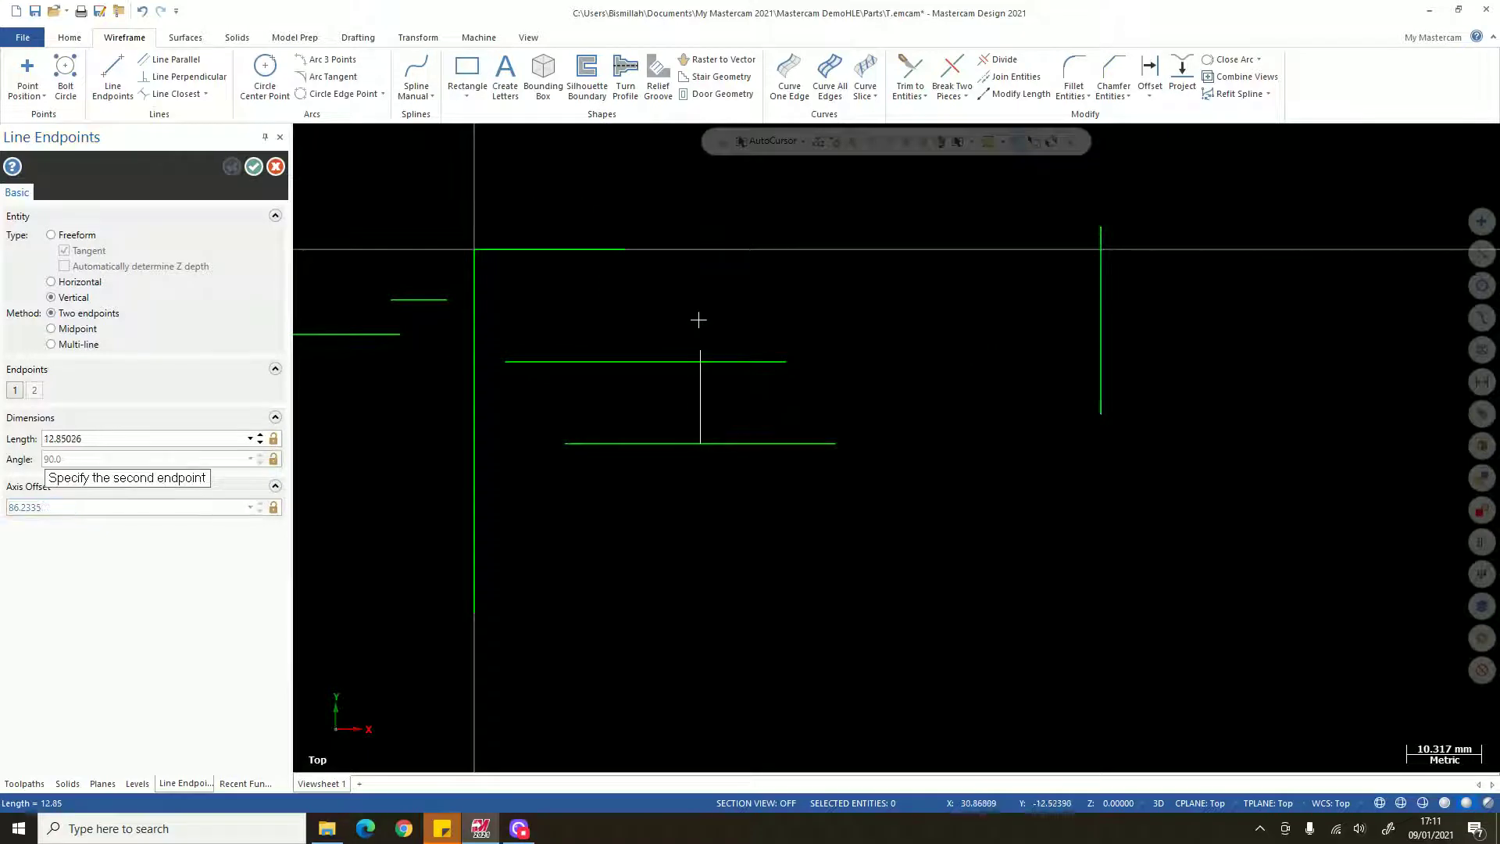
pyautogui.click(700, 227)
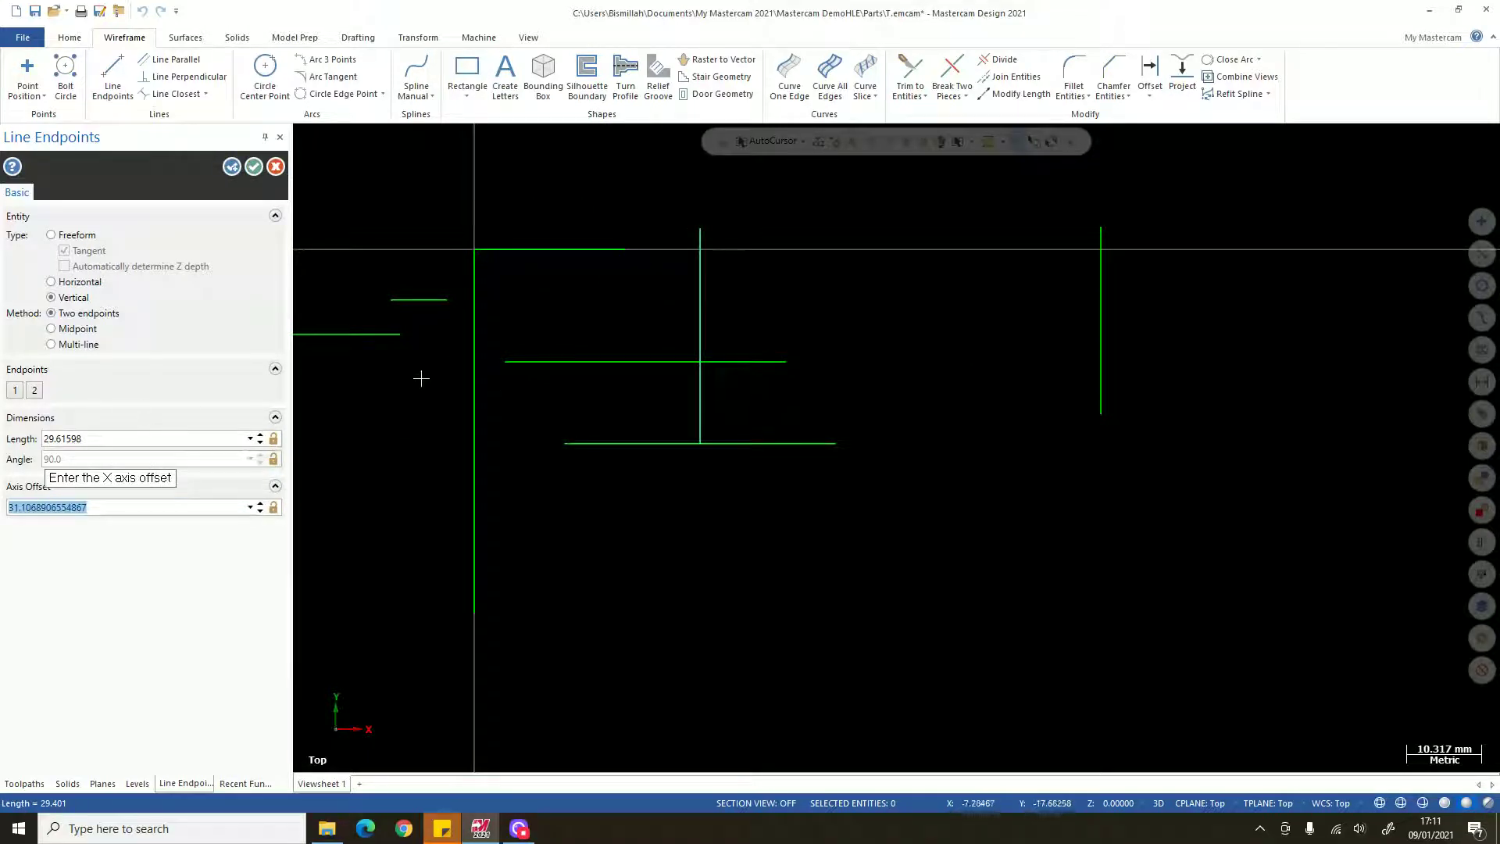
pyautogui.press('BackSpace')
pyautogui.write('31.10689')
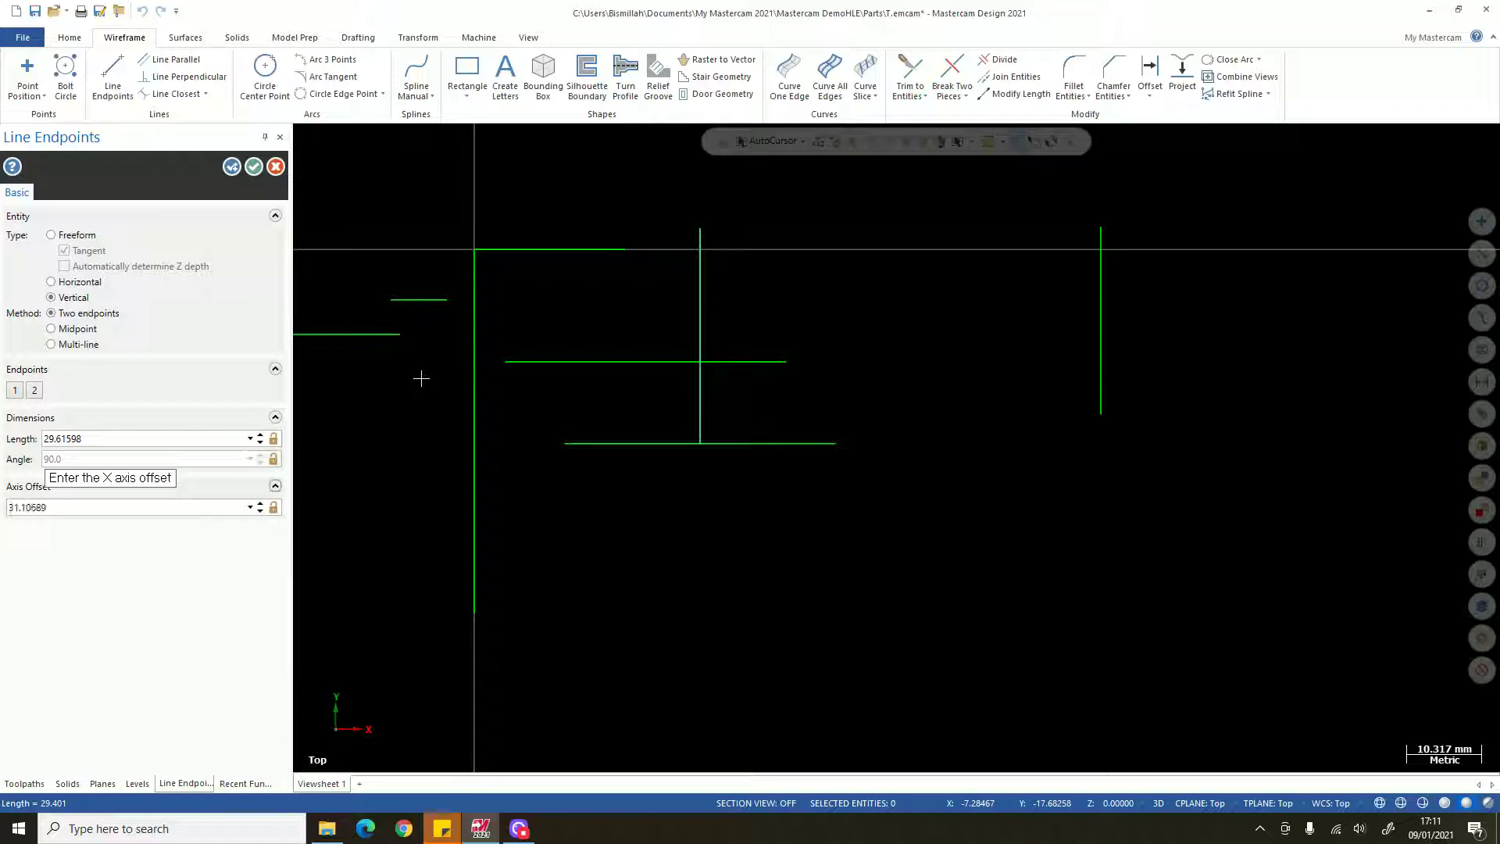
pyautogui.press('Tab')
pyautogui.write('50')
pyautogui.press('Return')
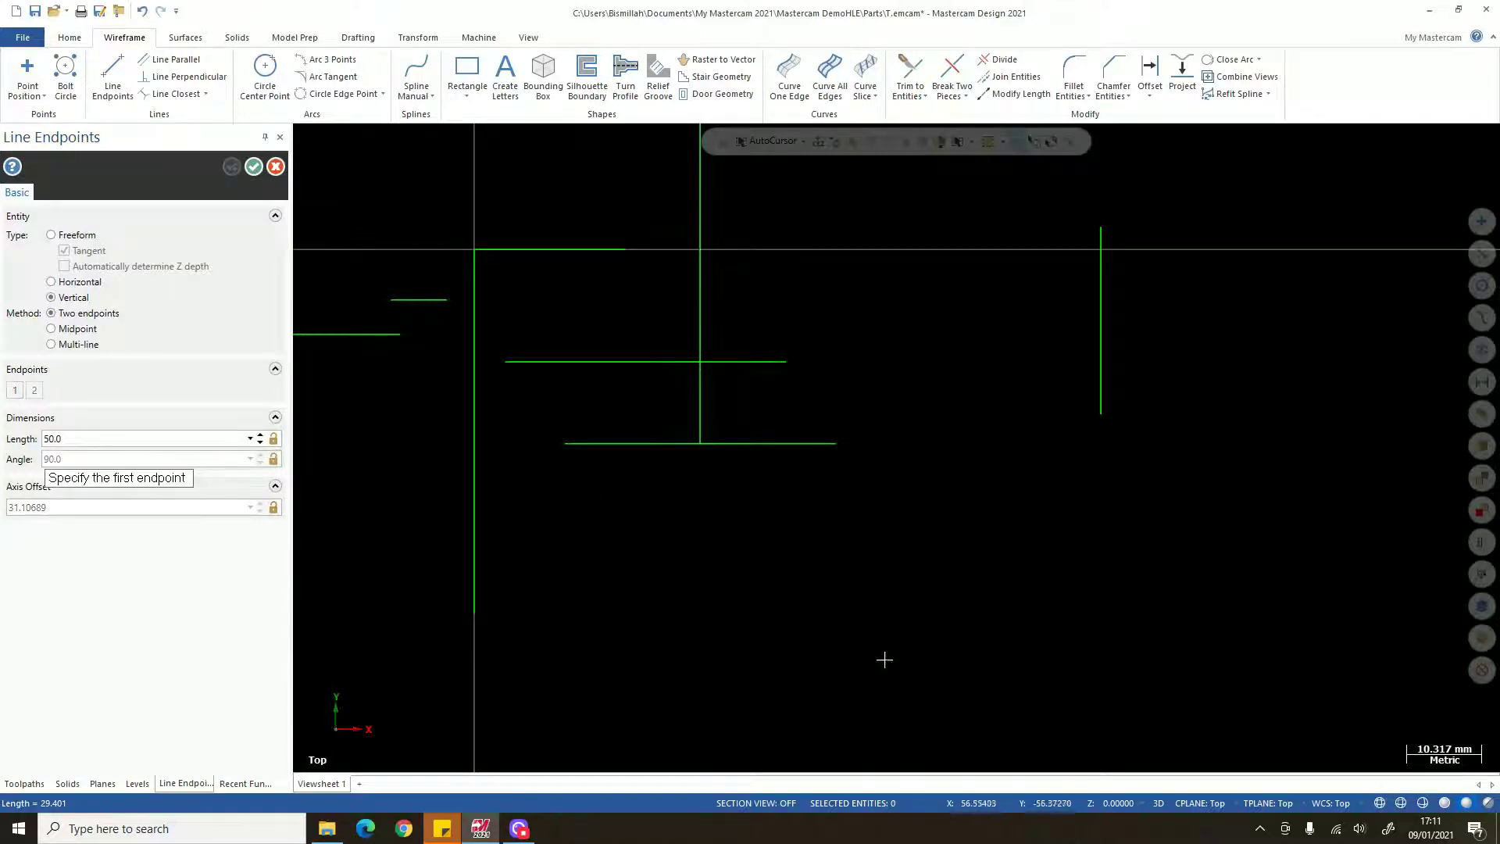
# - Switch the line type to freeform and draw a slanted line about 20 mm long at about 223 degrees, crossing the Y axis above the origin
pyautogui.moveTo(883, 659); pyautogui.dragTo(805, 447, button='middle')
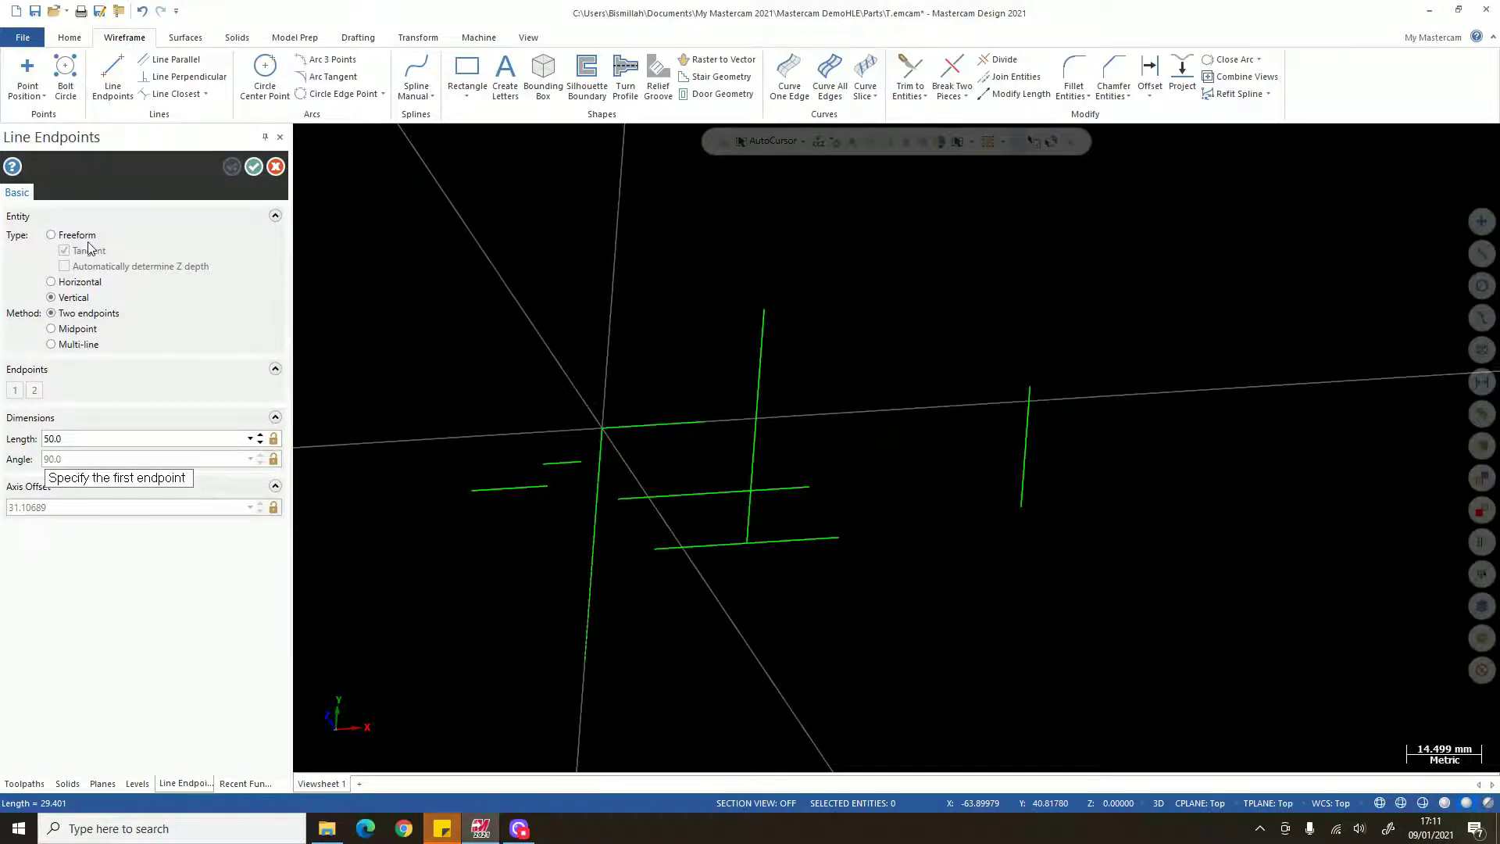
pyautogui.click(87, 282)
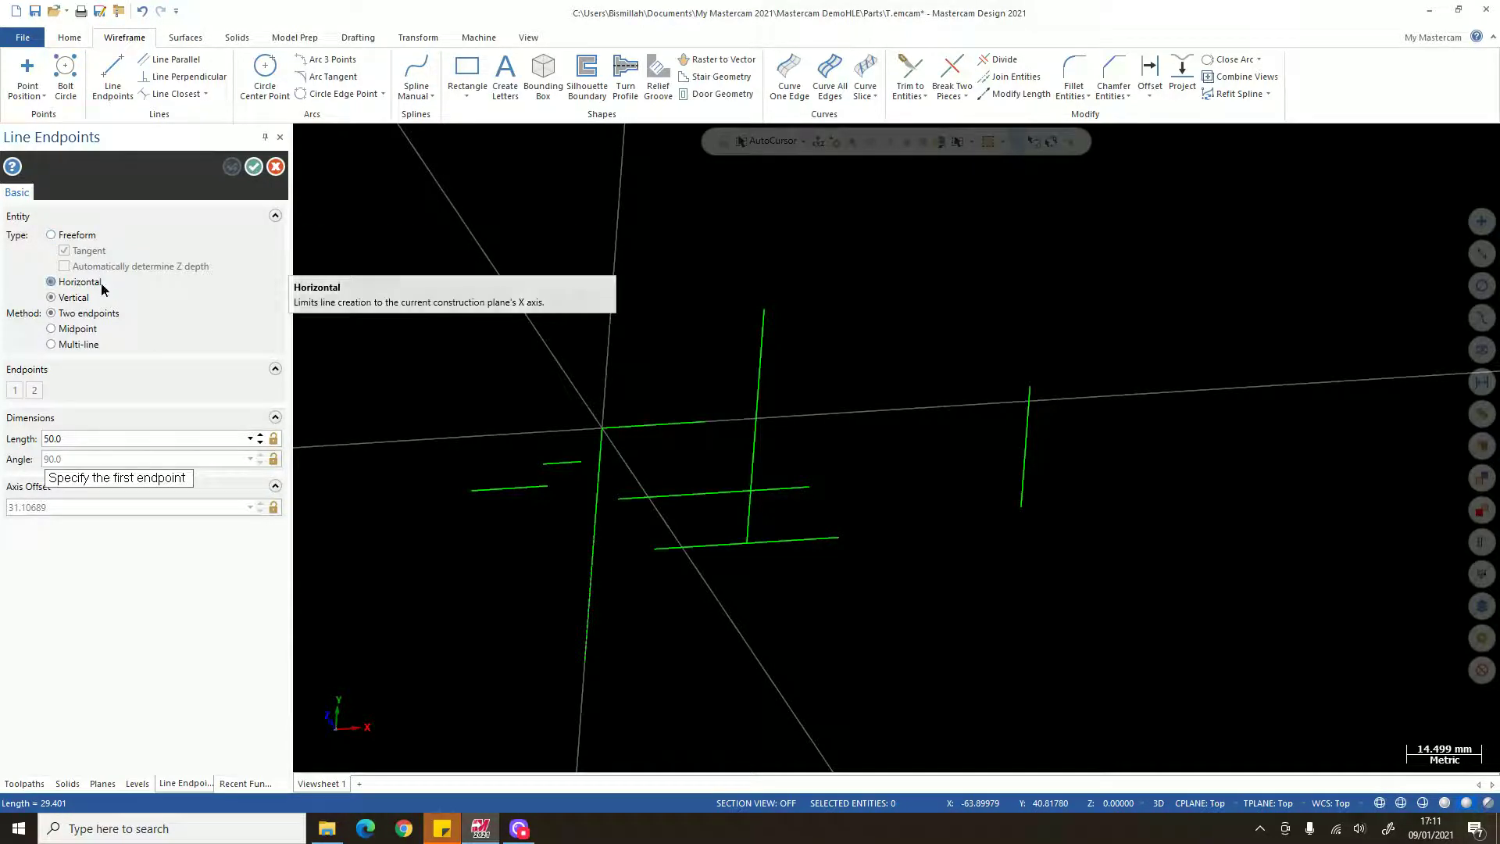
pyautogui.click(52, 235)
pyautogui.moveTo(625, 302); pyautogui.dragTo(665, 310, button='middle')
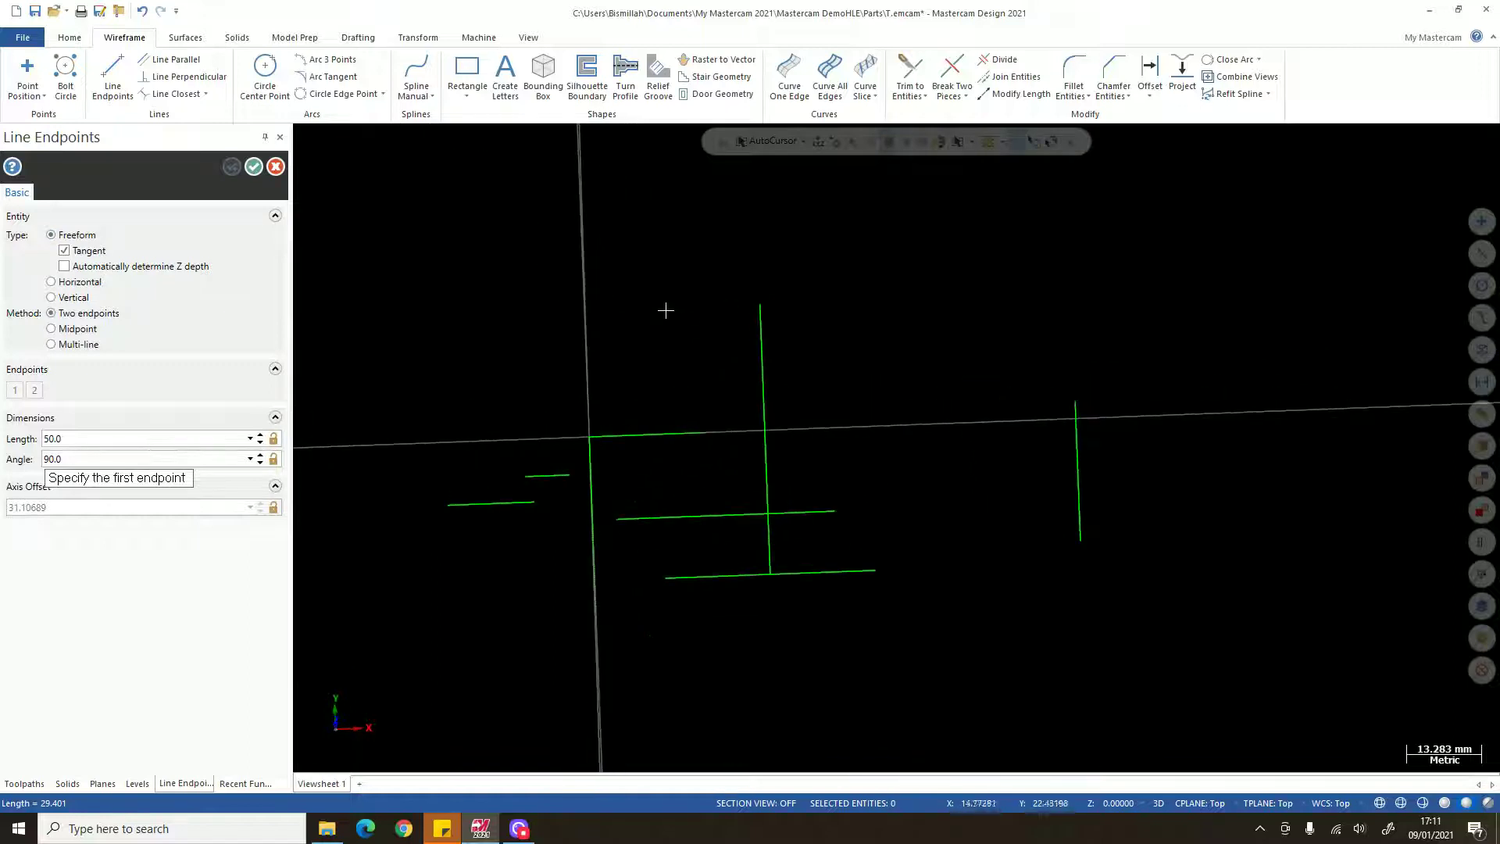
pyautogui.click(625, 342)
pyautogui.moveTo(774, 255); pyautogui.dragTo(791, 348, button='middle')
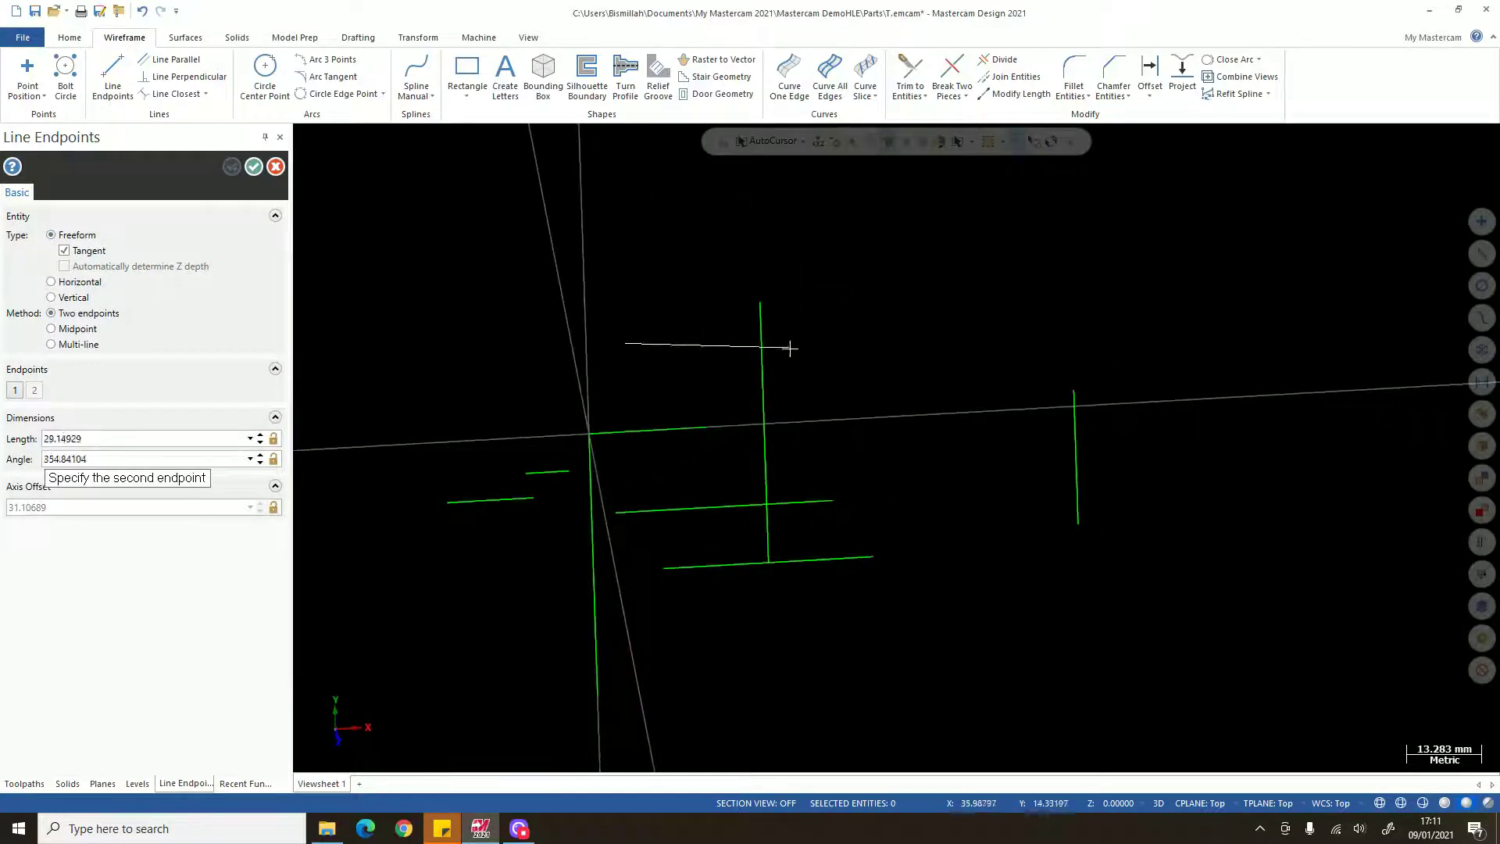
pyautogui.scroll(2, 683, 219)
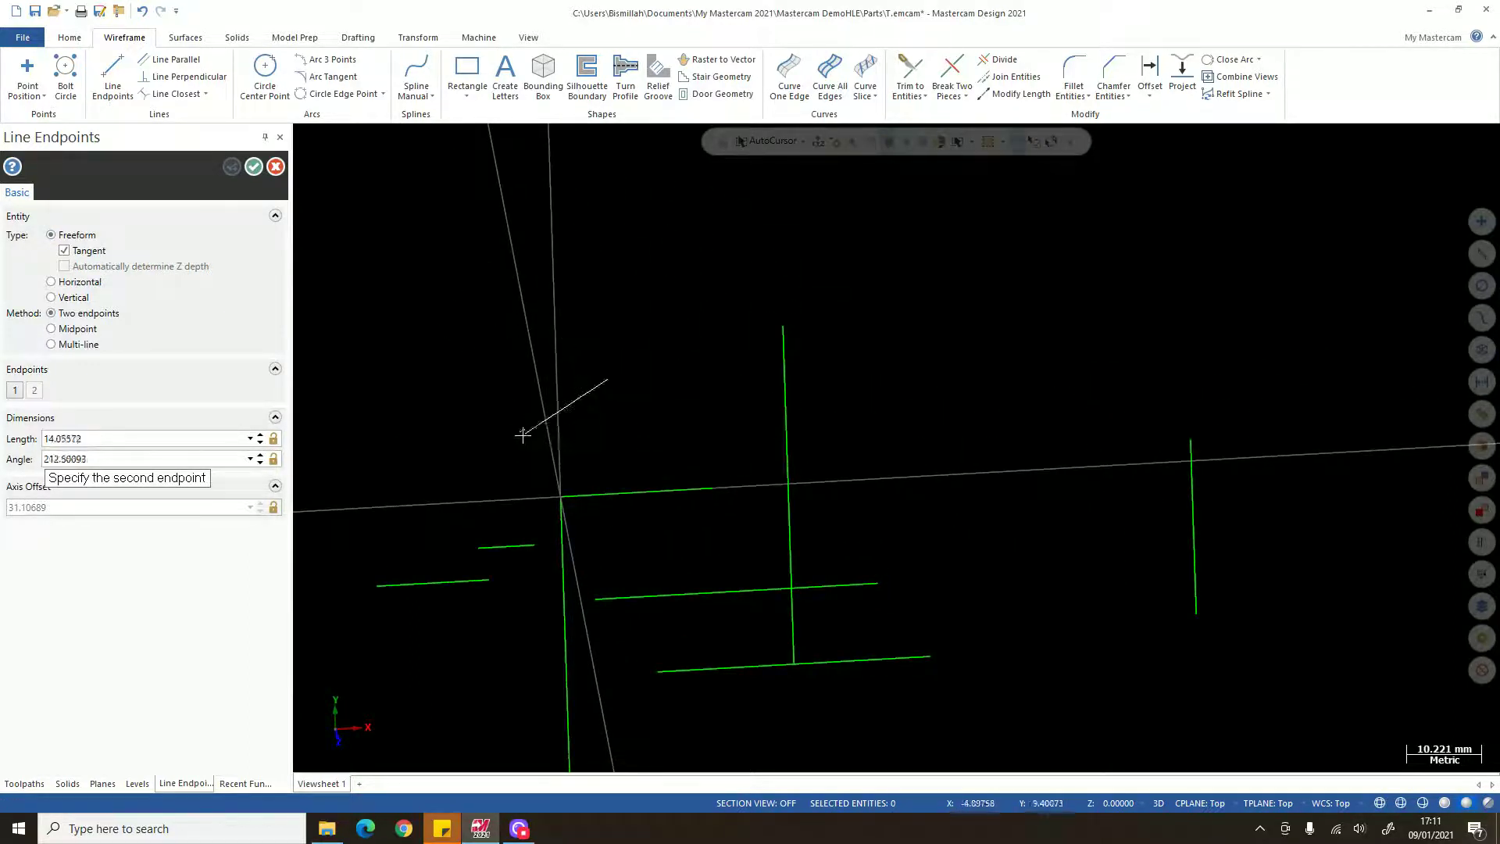
pyautogui.moveTo(522, 436); pyautogui.dragTo(492, 372, button='middle')
pyautogui.click(504, 407)
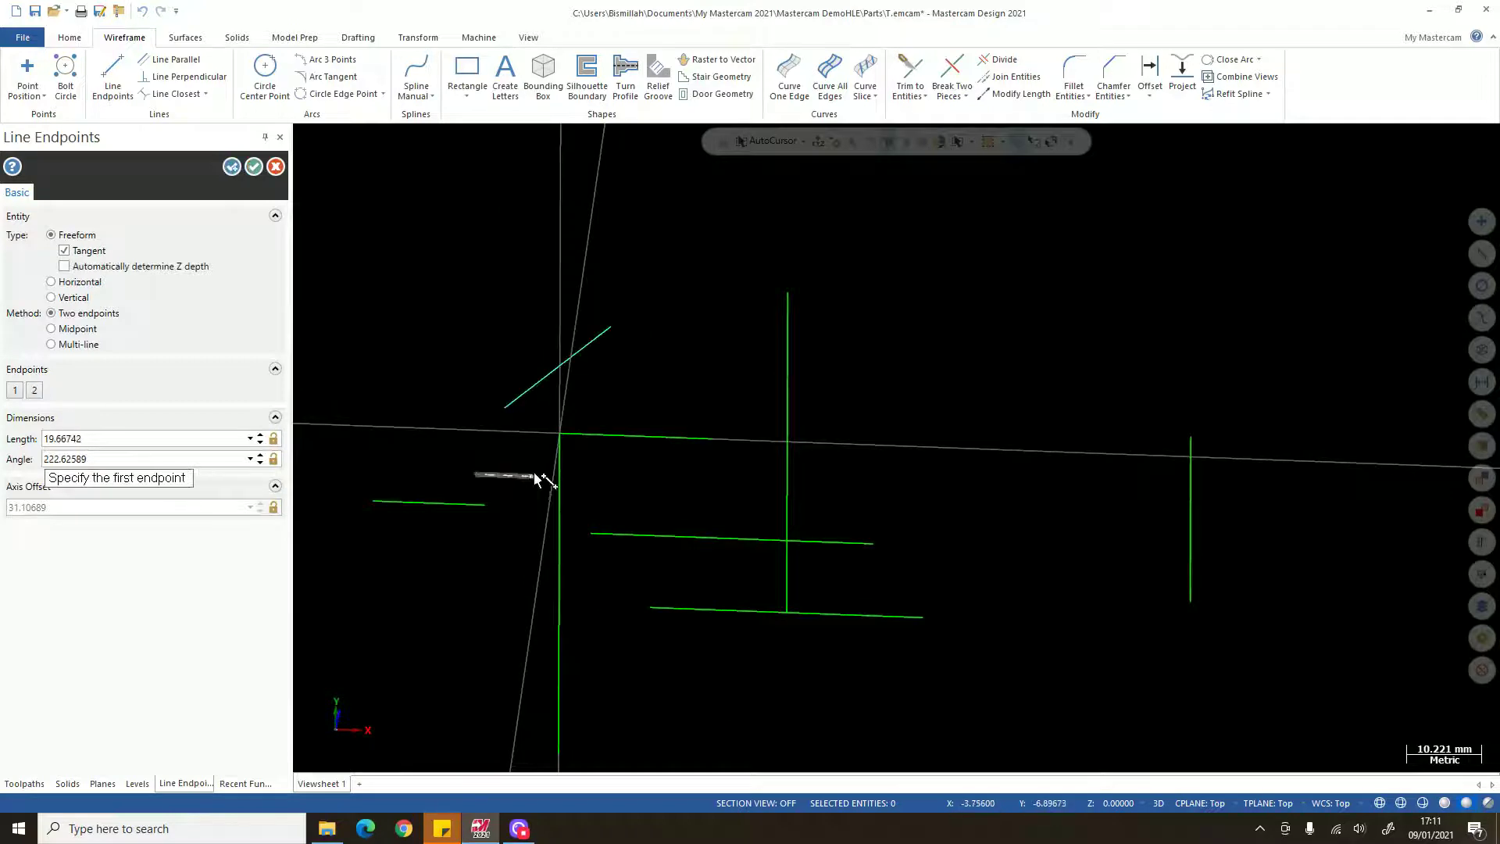
# - Draw a freeform line about 13 mm long from the outer end of the shortest horizontal line to the origin
pyautogui.moveTo(534, 473); pyautogui.dragTo(529, 505, button='middle')
pyautogui.scroll(2, 529, 505)
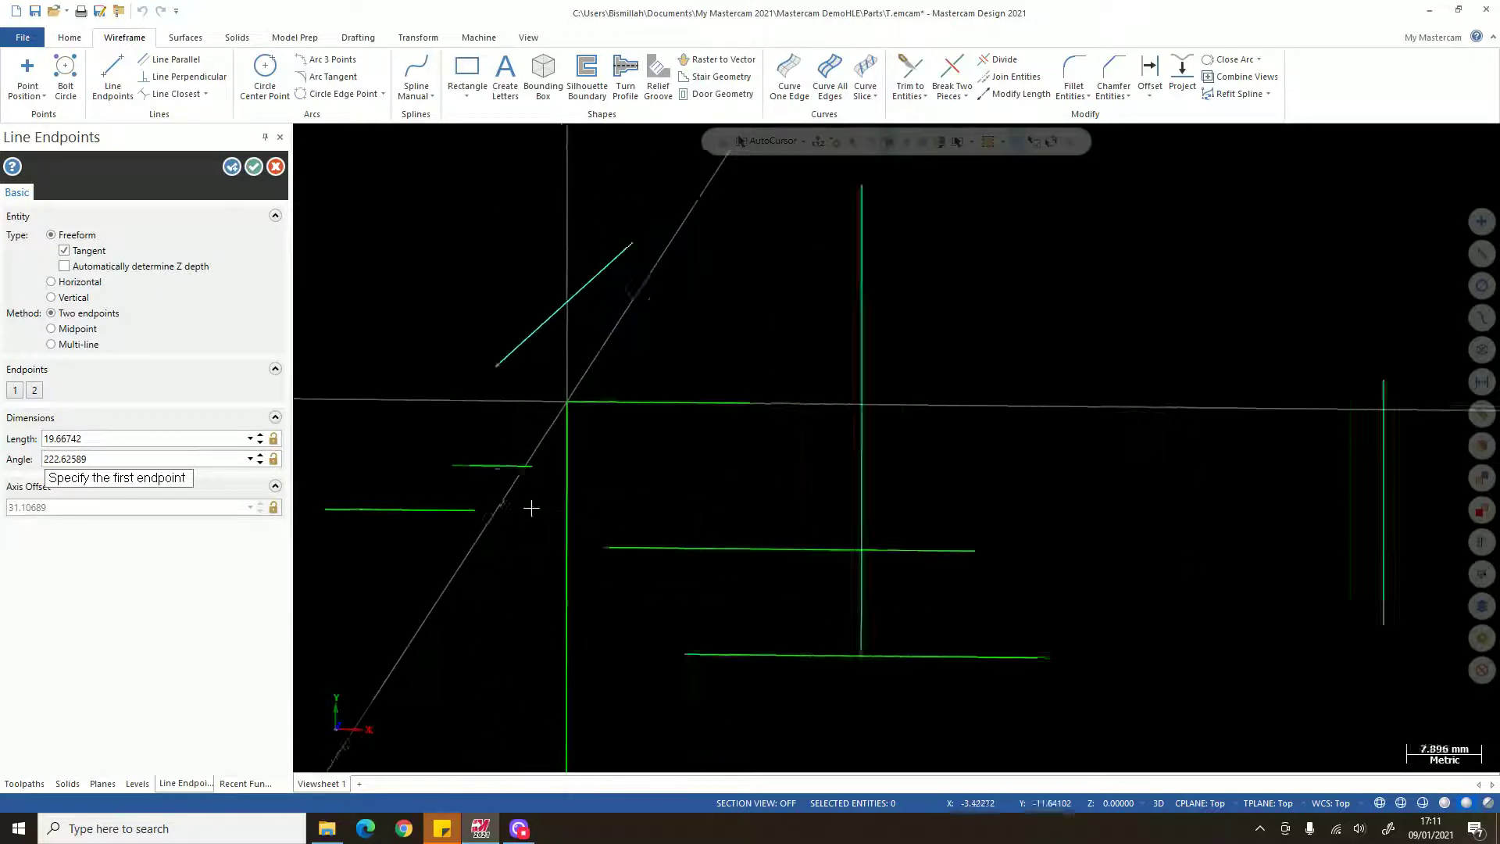
pyautogui.click(445, 462)
pyautogui.click(586, 380)
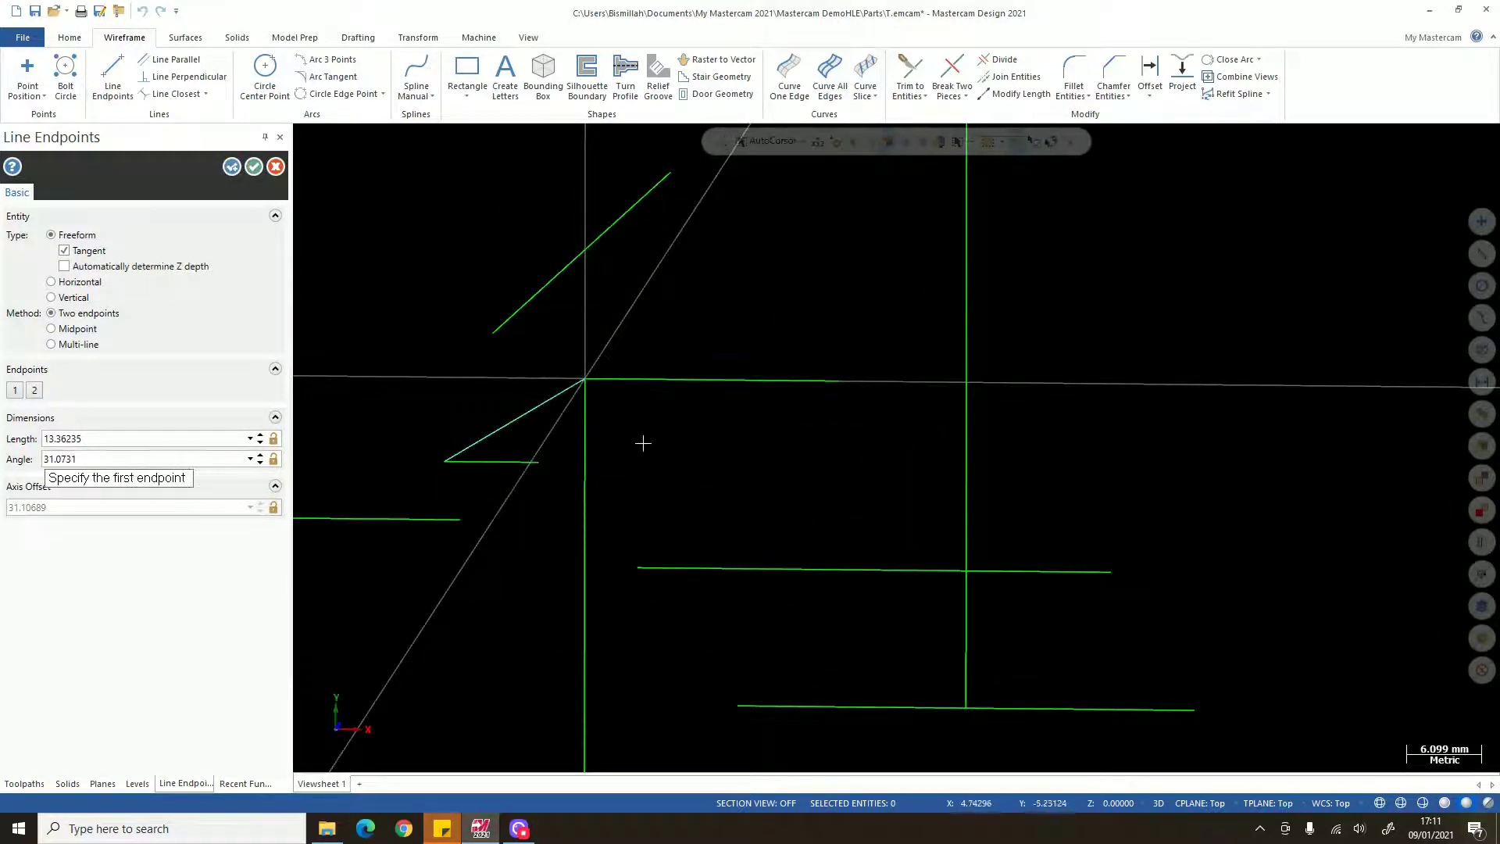
# - Draw two freeform lines from the midpoint of the 39 mm horizontal line to the midpoint and the free end of the line on the X axis
pyautogui.scroll(-3, 643, 443)
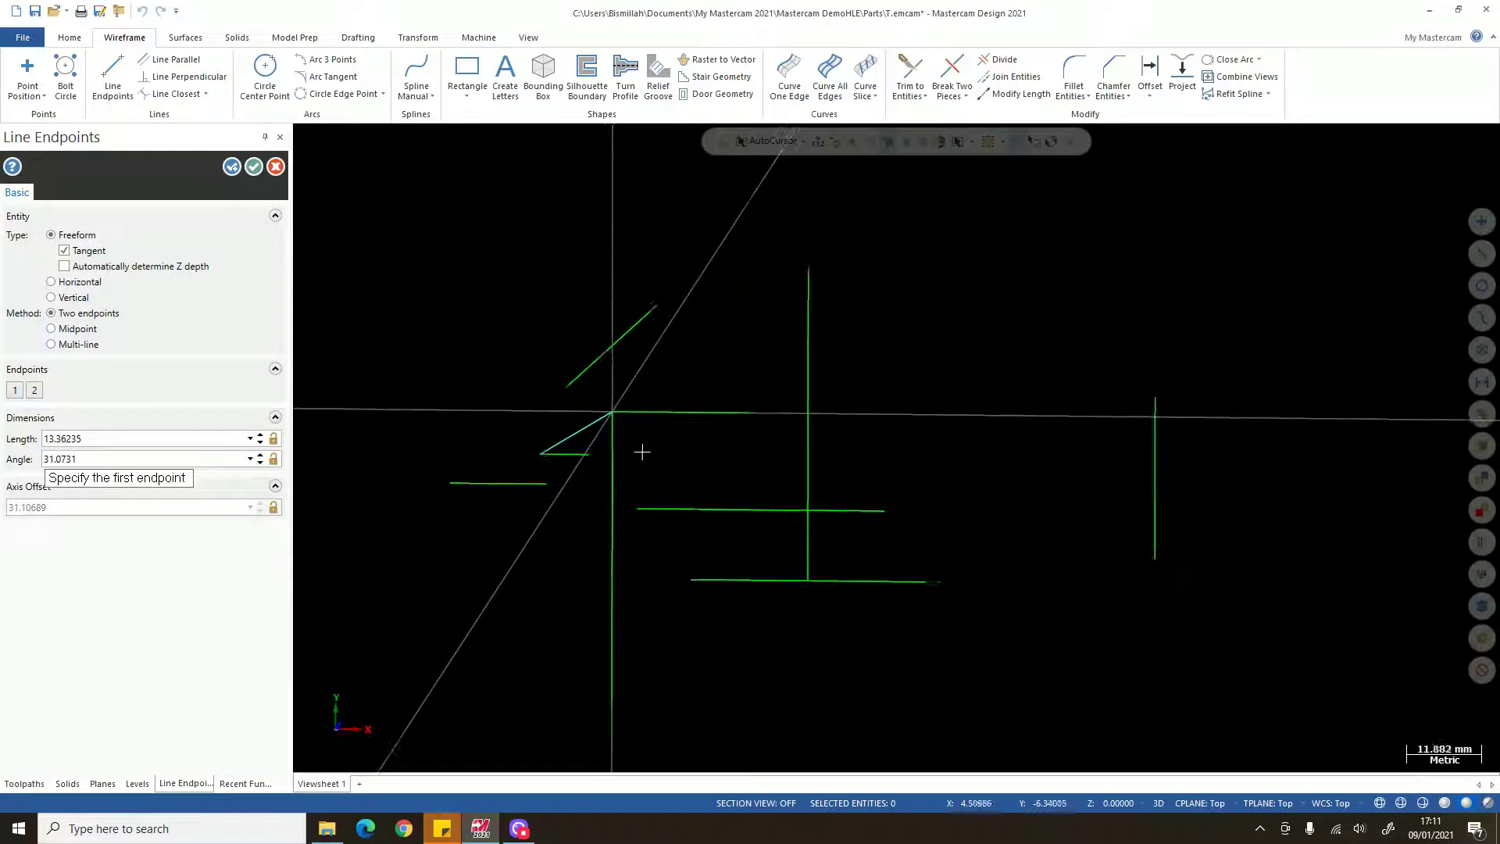
pyautogui.click(751, 507)
pyautogui.click(676, 415)
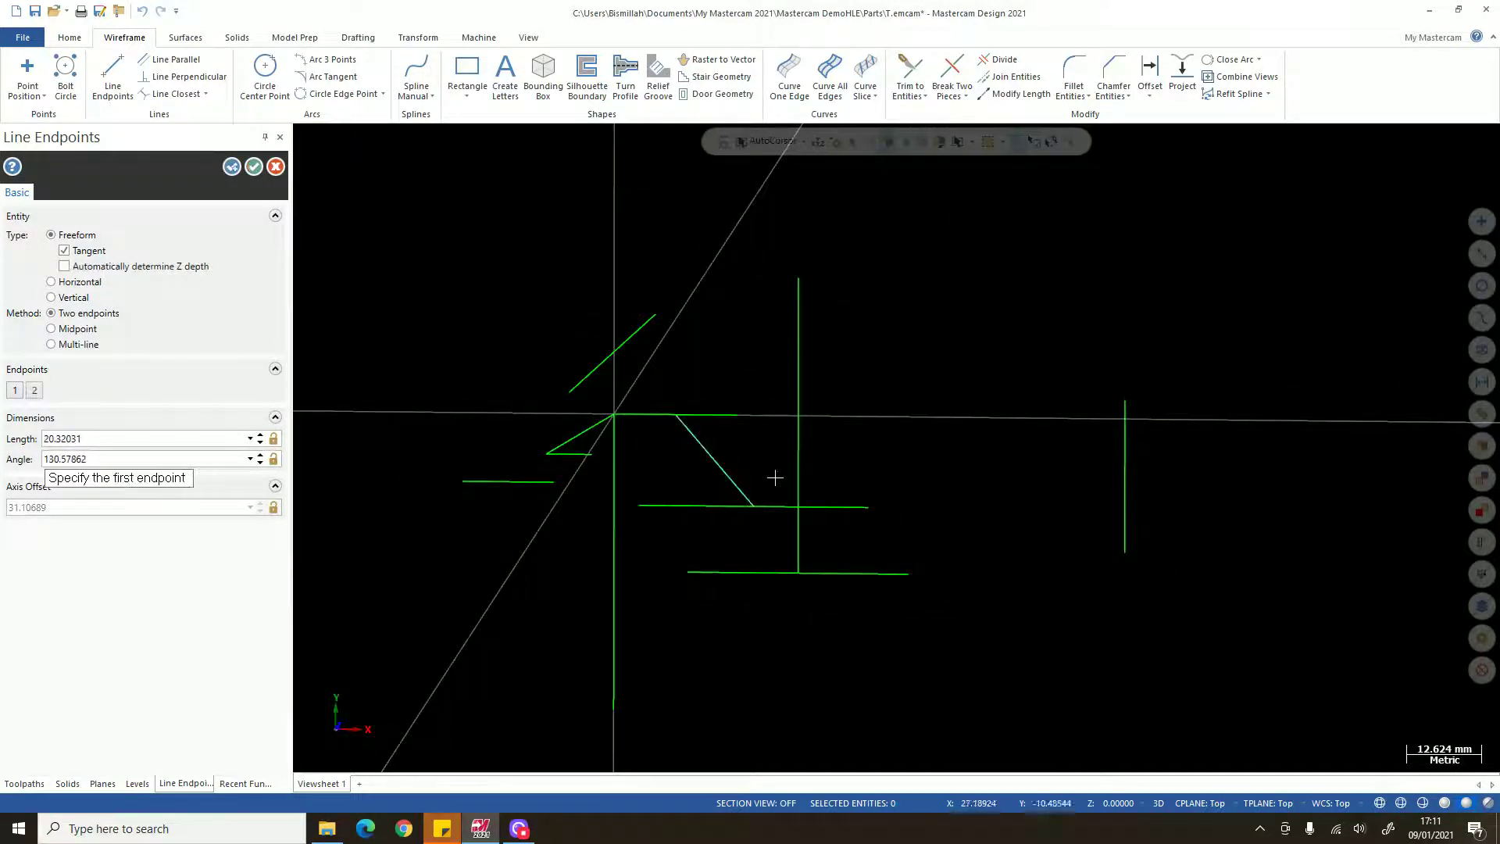
pyautogui.click(774, 508)
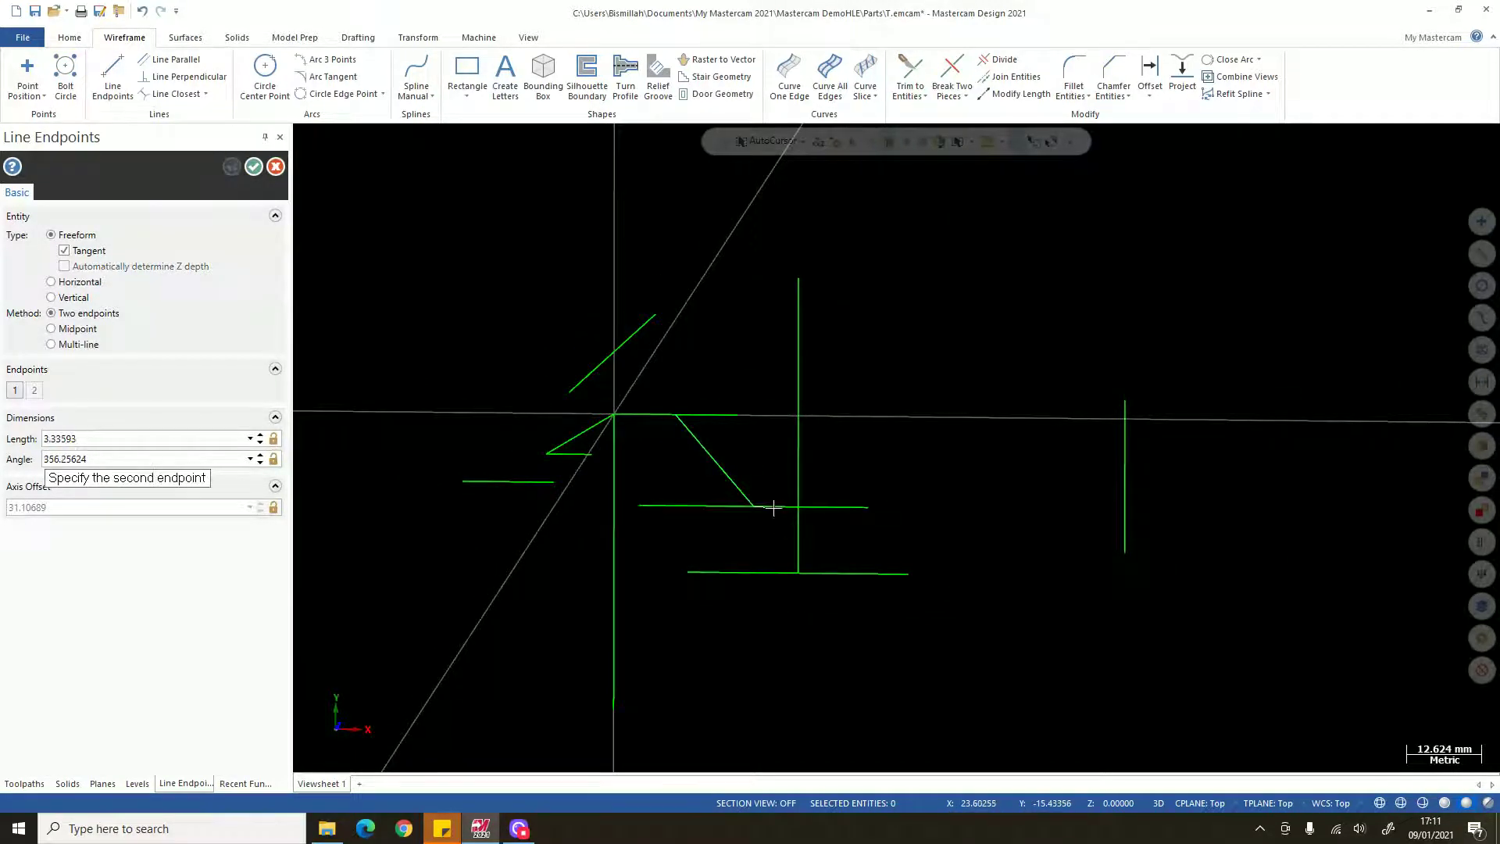
pyautogui.click(738, 417)
pyautogui.scroll(2, 729, 436)
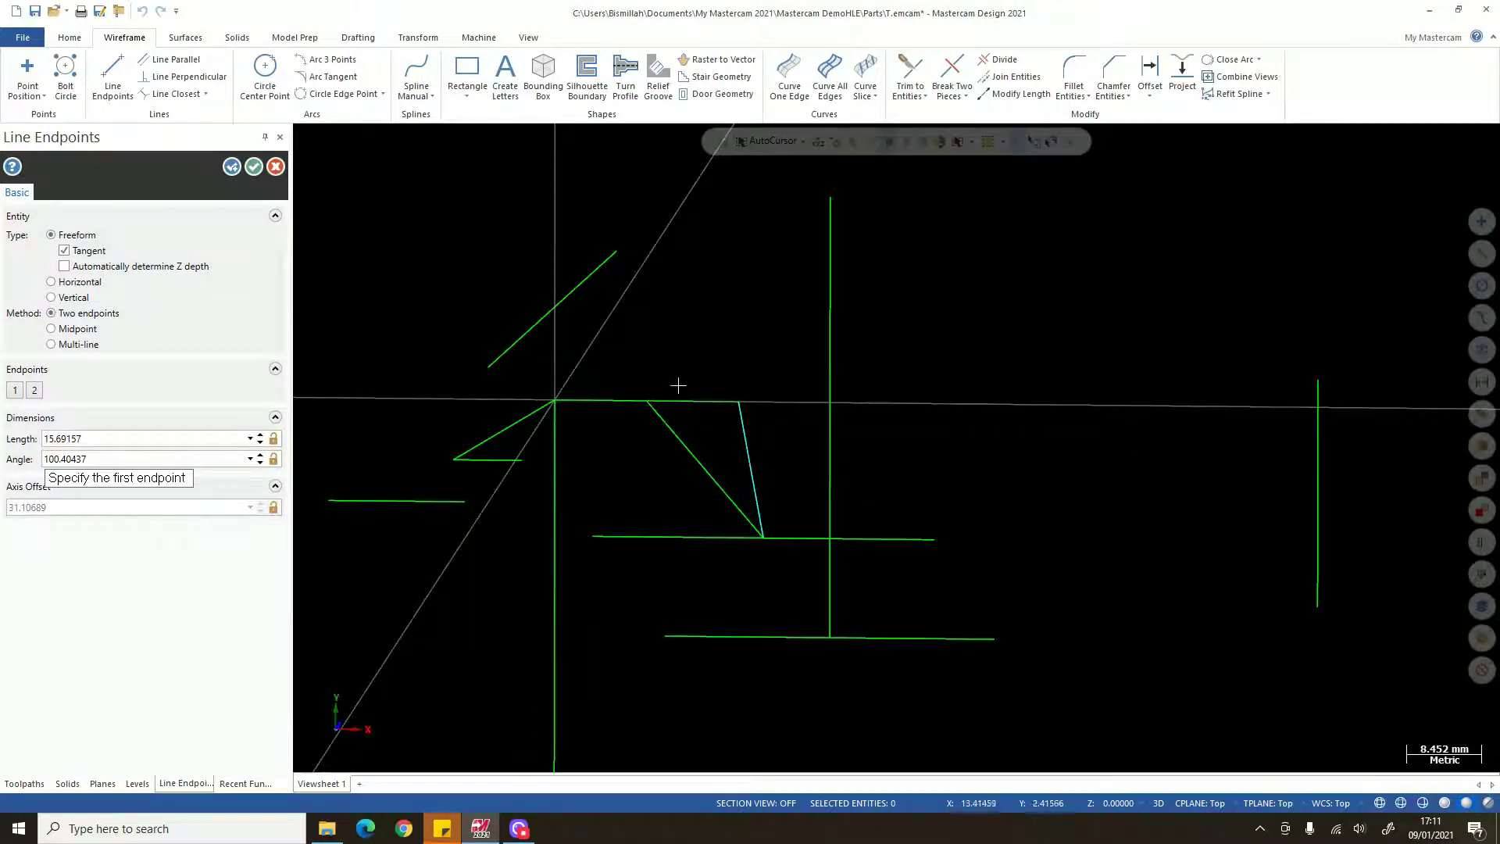
# - Leave the line command and delete all the wireframe lines drawn around the origin
pyautogui.scroll(-3, 719, 399)
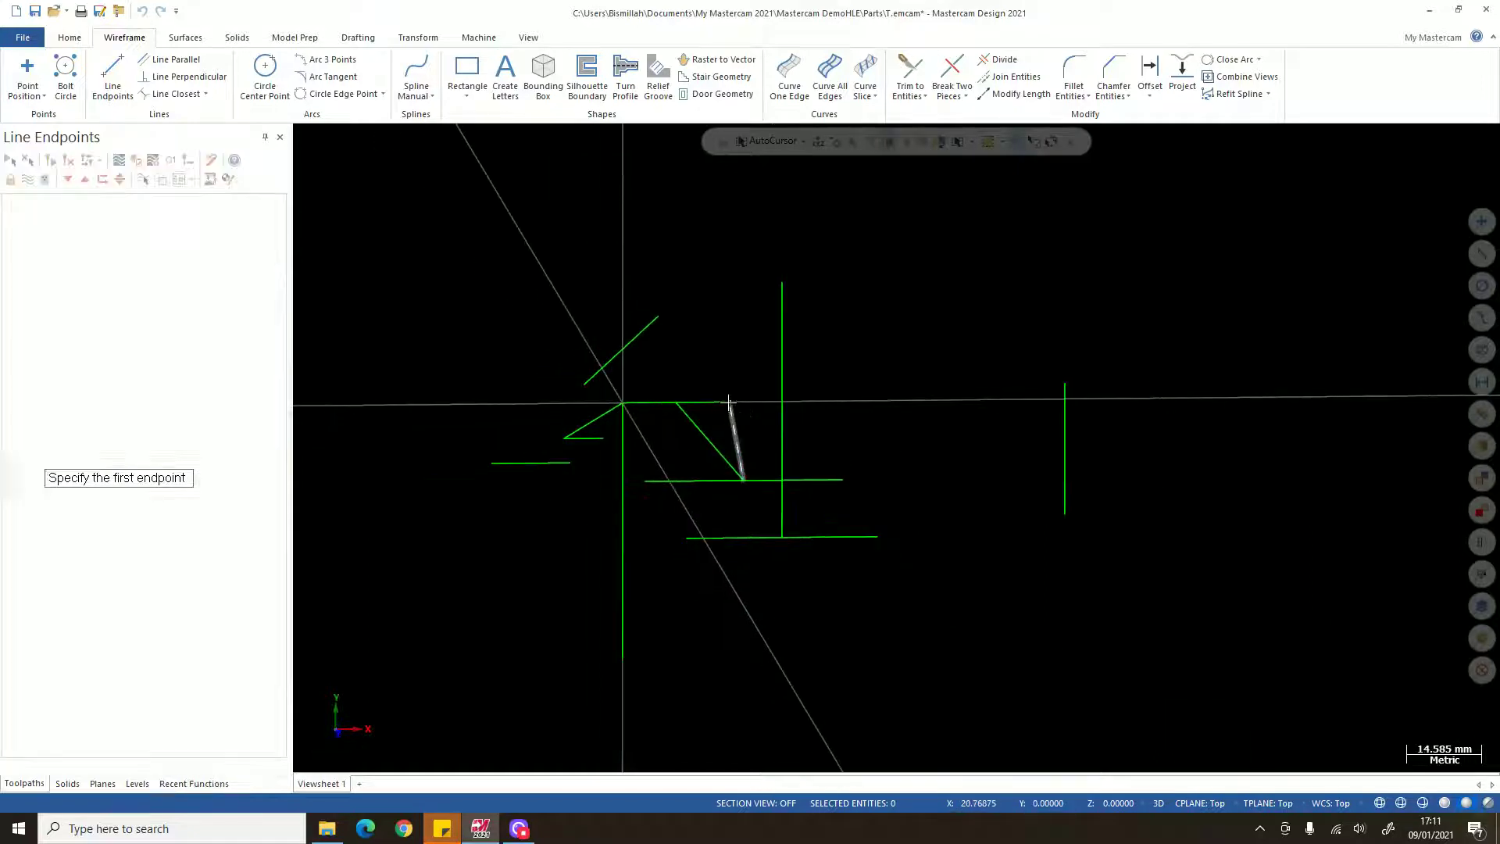
pyautogui.press('Escape')
pyautogui.moveTo(453, 310); pyautogui.dragTo(1169, 685)
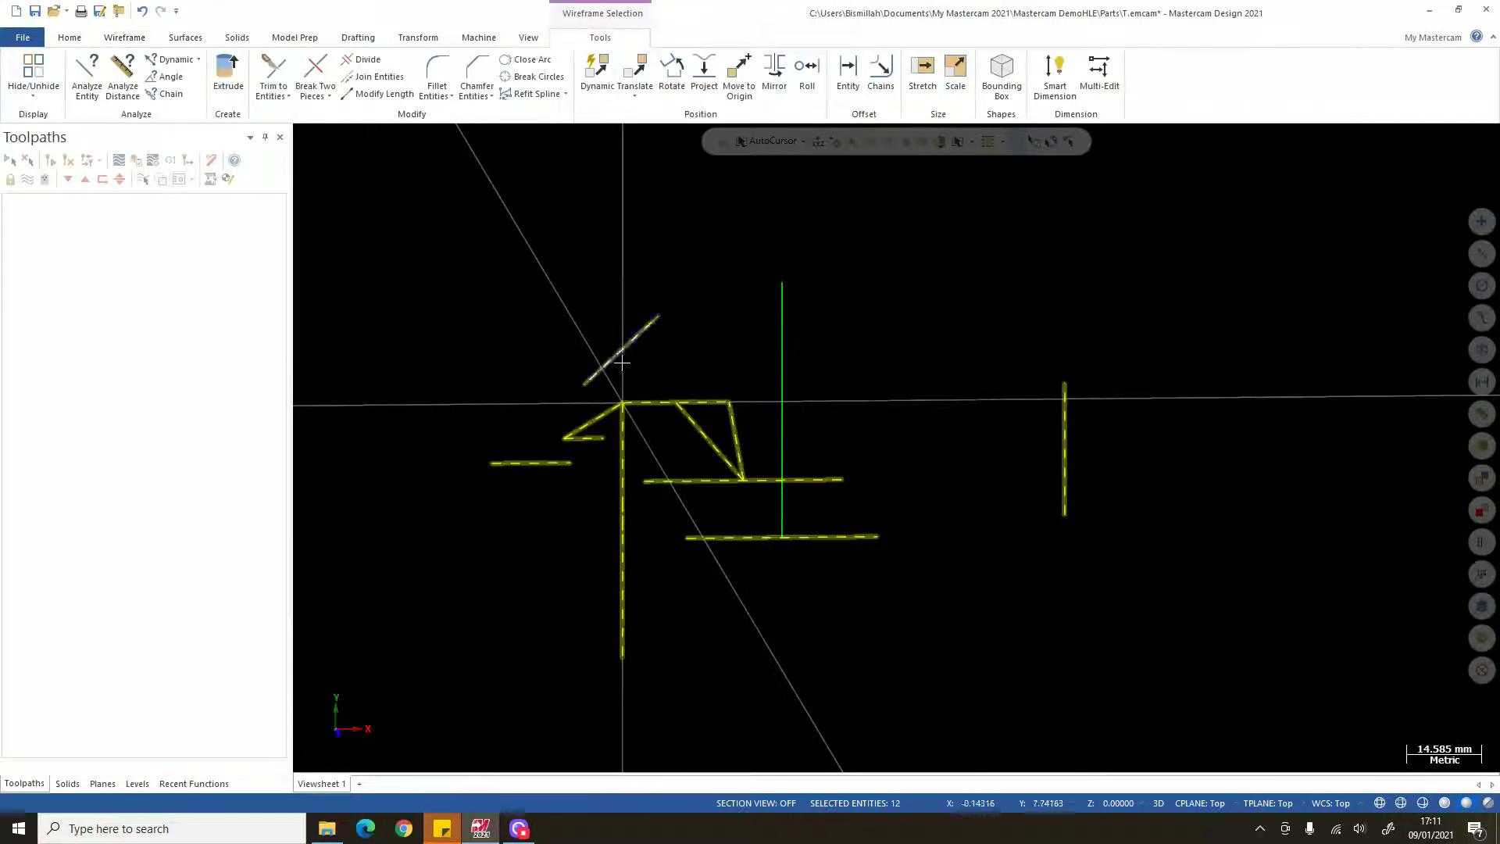
pyautogui.moveTo(555, 237); pyautogui.dragTo(1123, 637)
pyautogui.press('Delete')
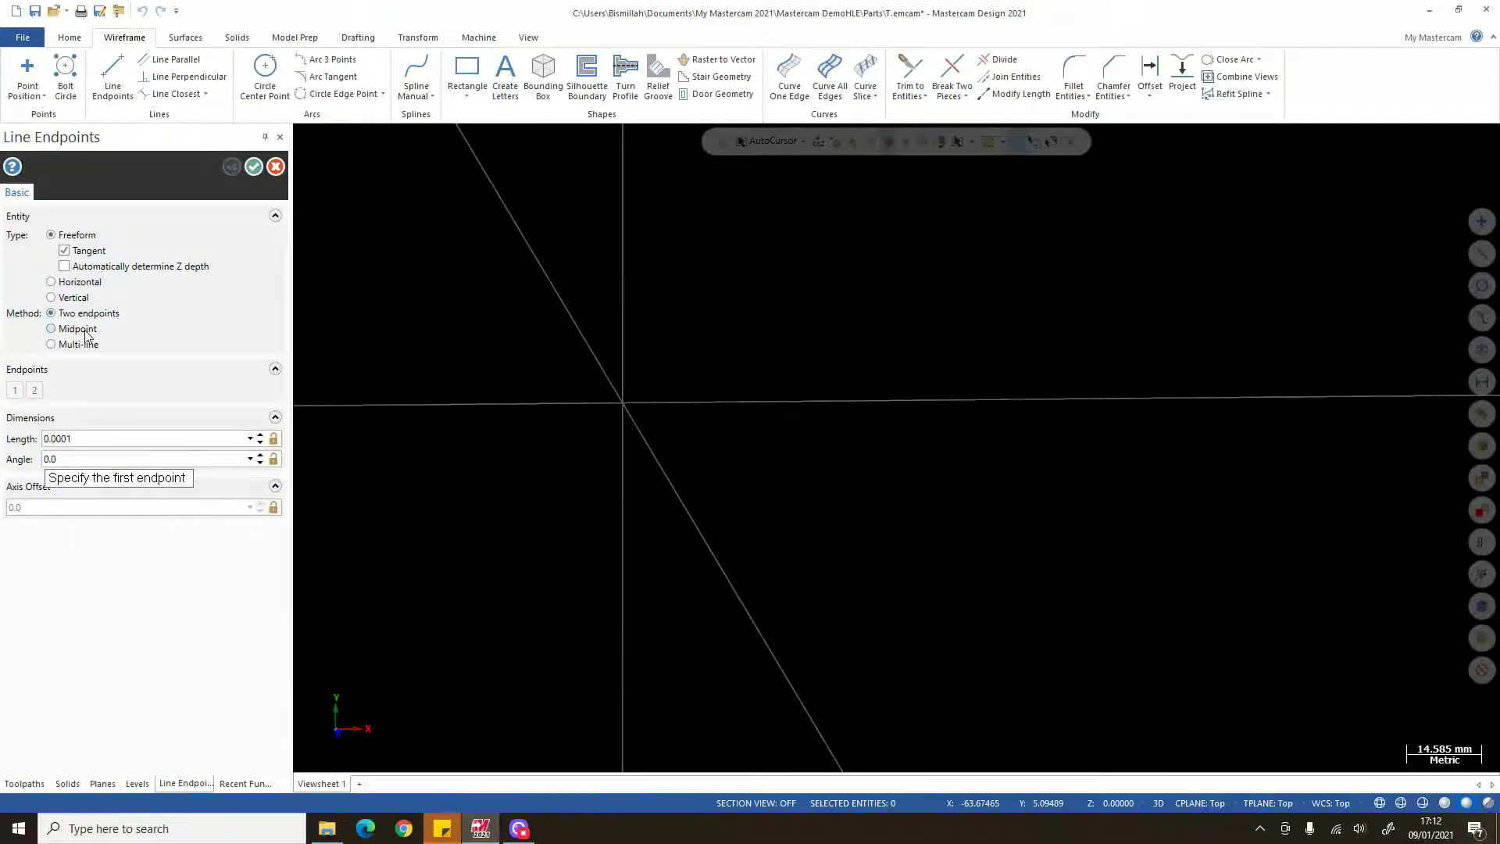
# - Draw a freeform line with the Midpoint method along the X axis, centred on the origin and about 172 mm long
pyautogui.scroll(-1, 601, 465)
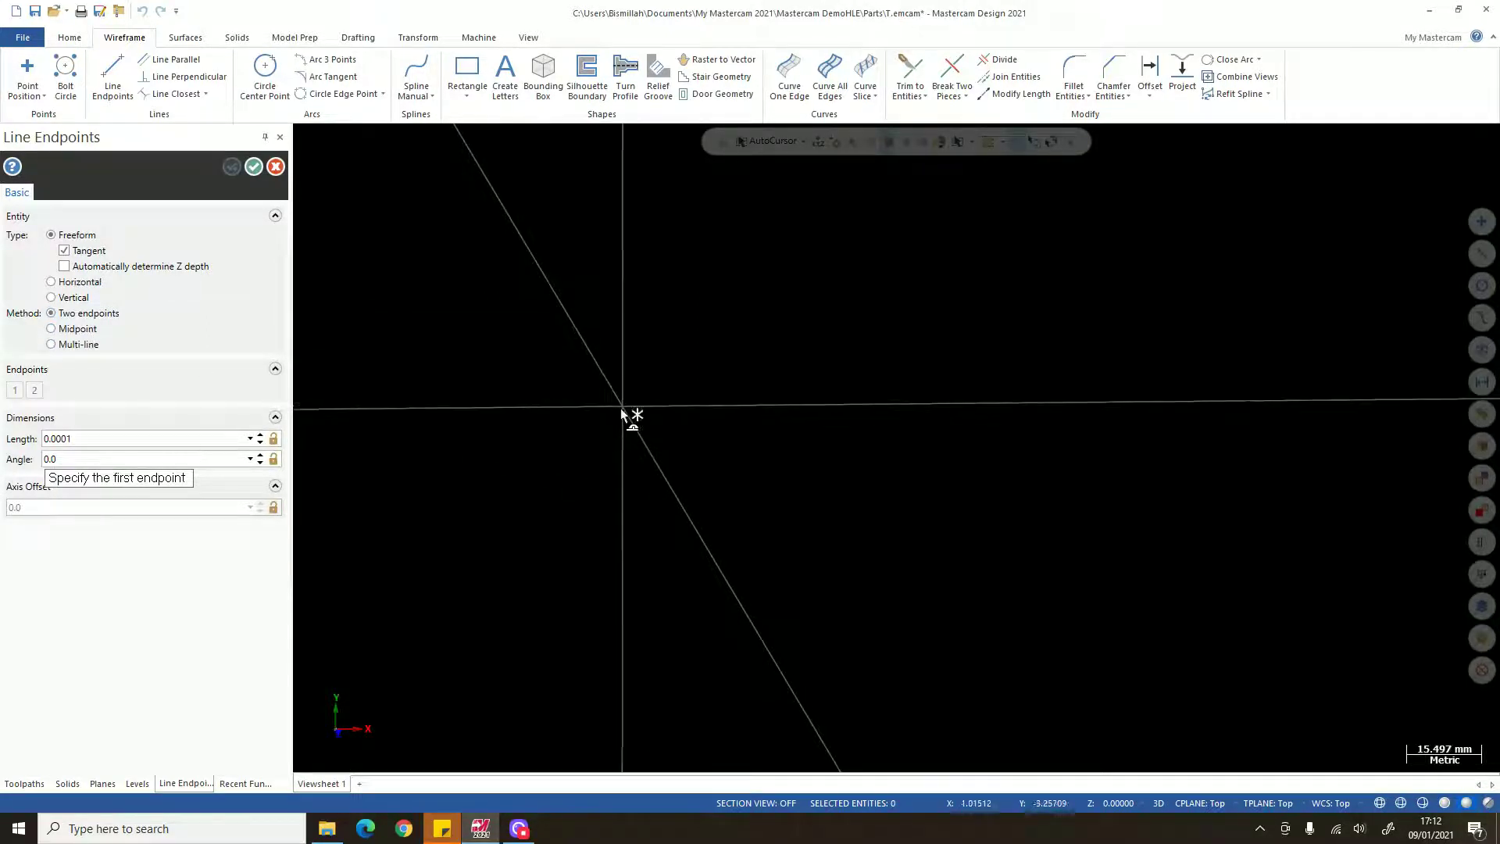
pyautogui.click(276, 167)
pyautogui.moveTo(634, 317); pyautogui.dragTo(680, 336, button='middle')
pyautogui.scroll(-6, 677, 340)
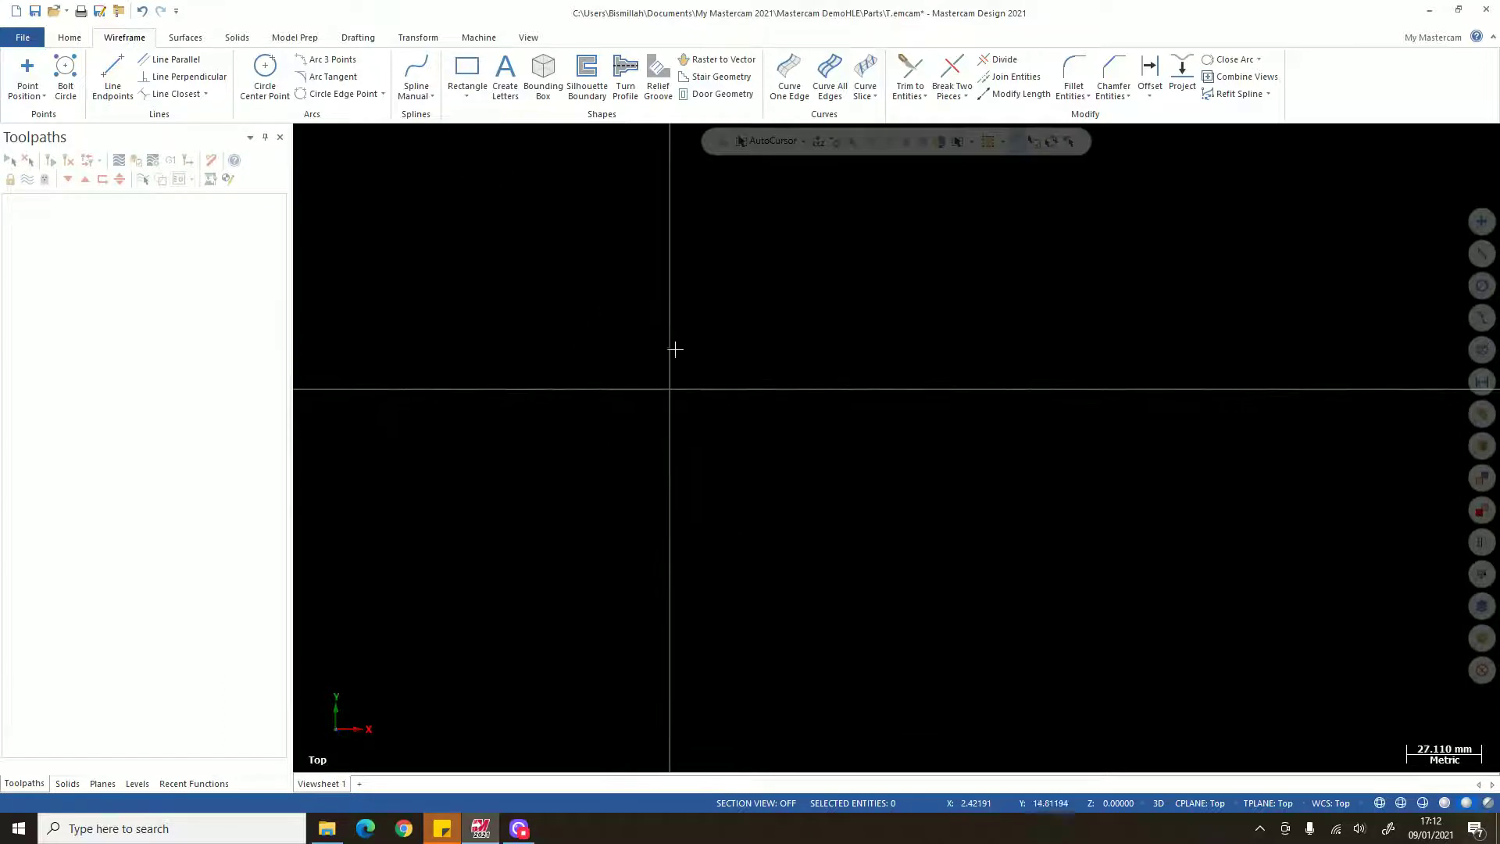
pyautogui.click(113, 77)
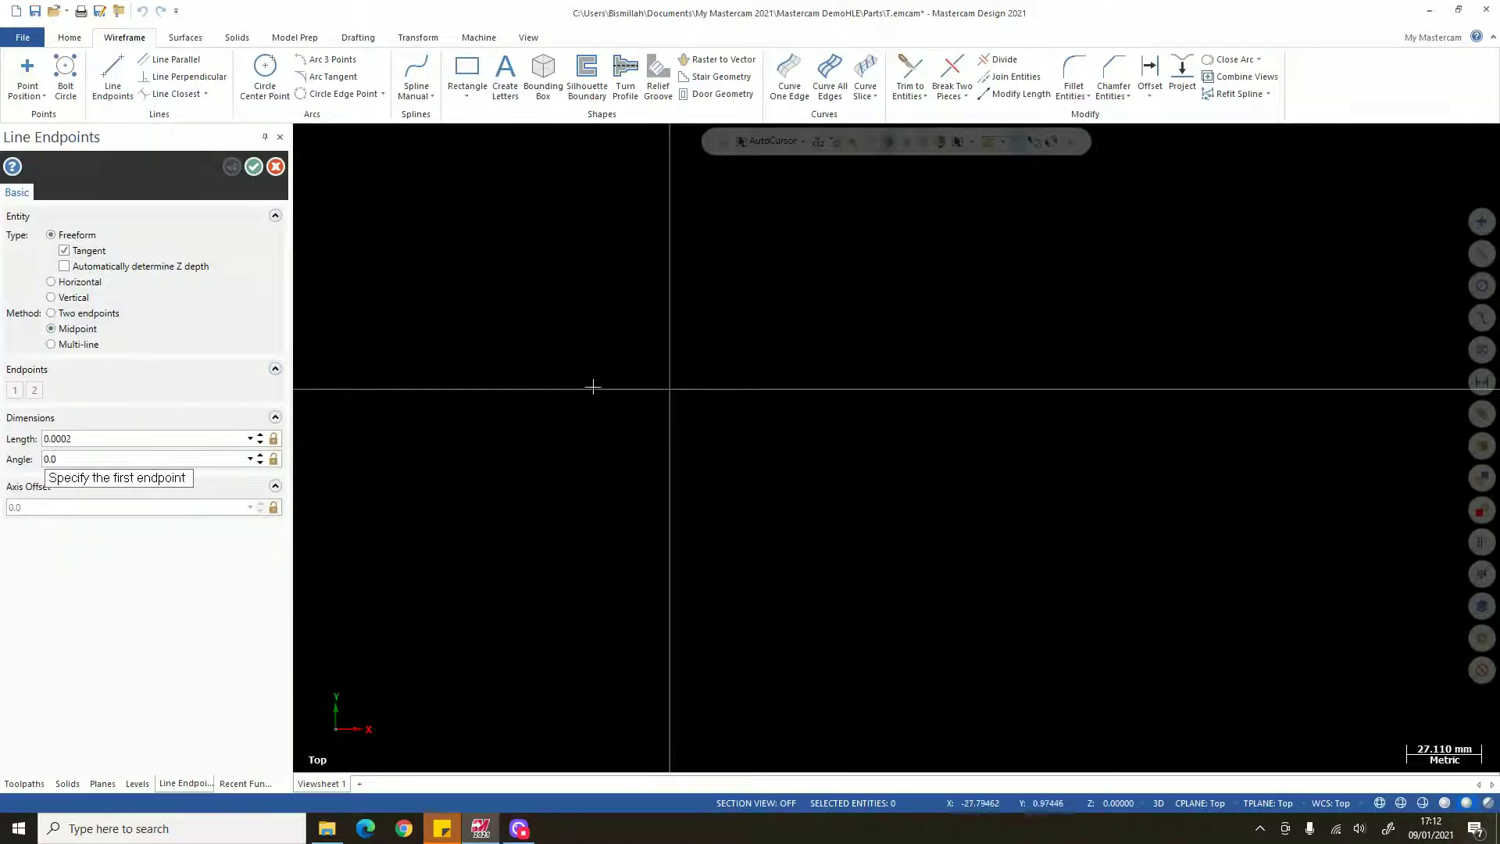
pyautogui.click(670, 389)
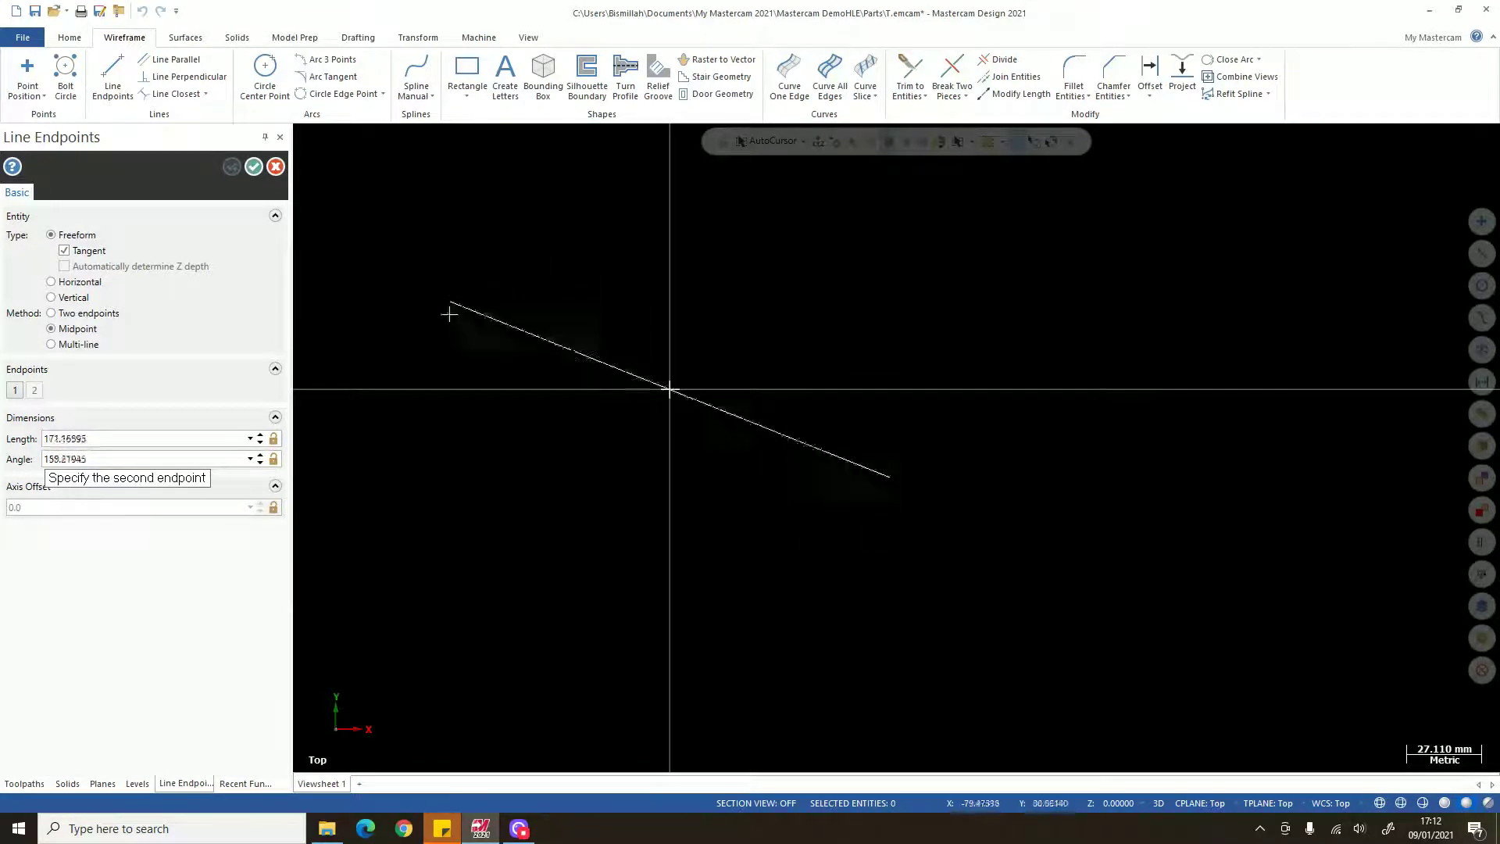
pyautogui.click(432, 393)
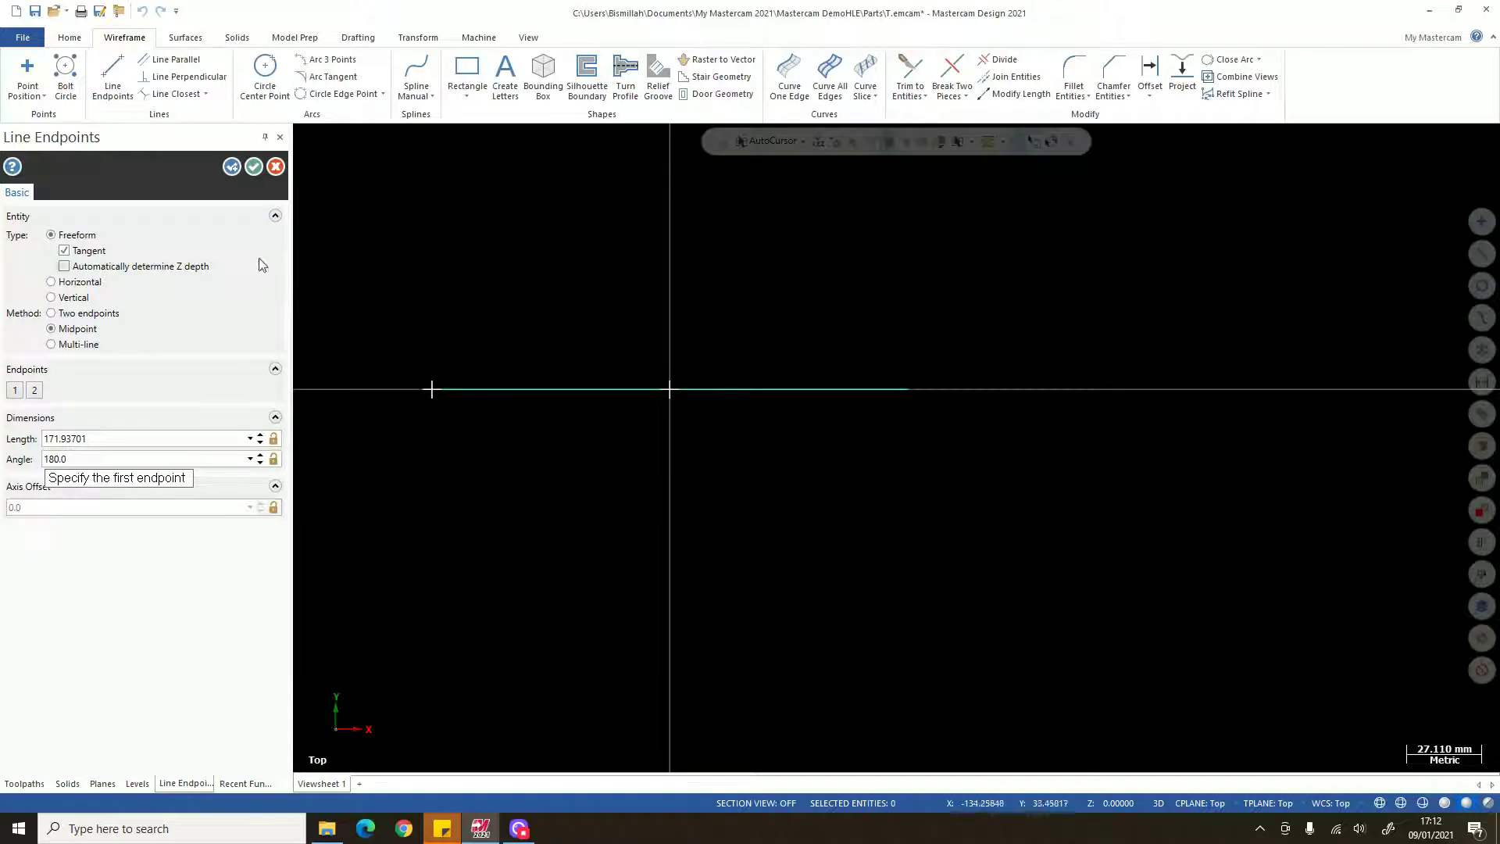
# - Set the midpoint line's length to 180 mm and finish the line command
pyautogui.click(155, 439)
pyautogui.write('180.0')
pyautogui.press('Return')
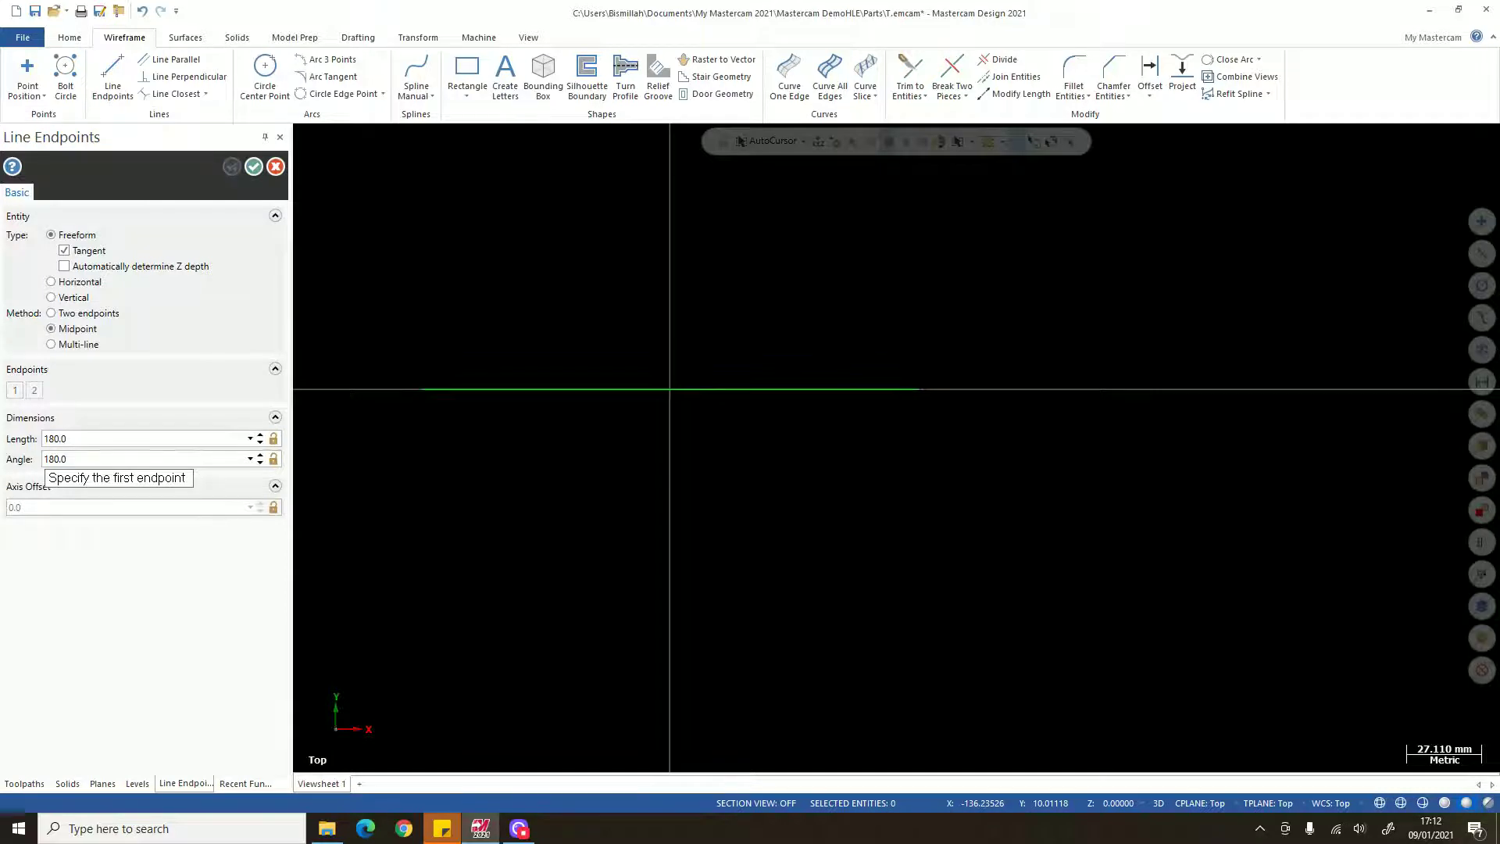
pyautogui.press('Escape')
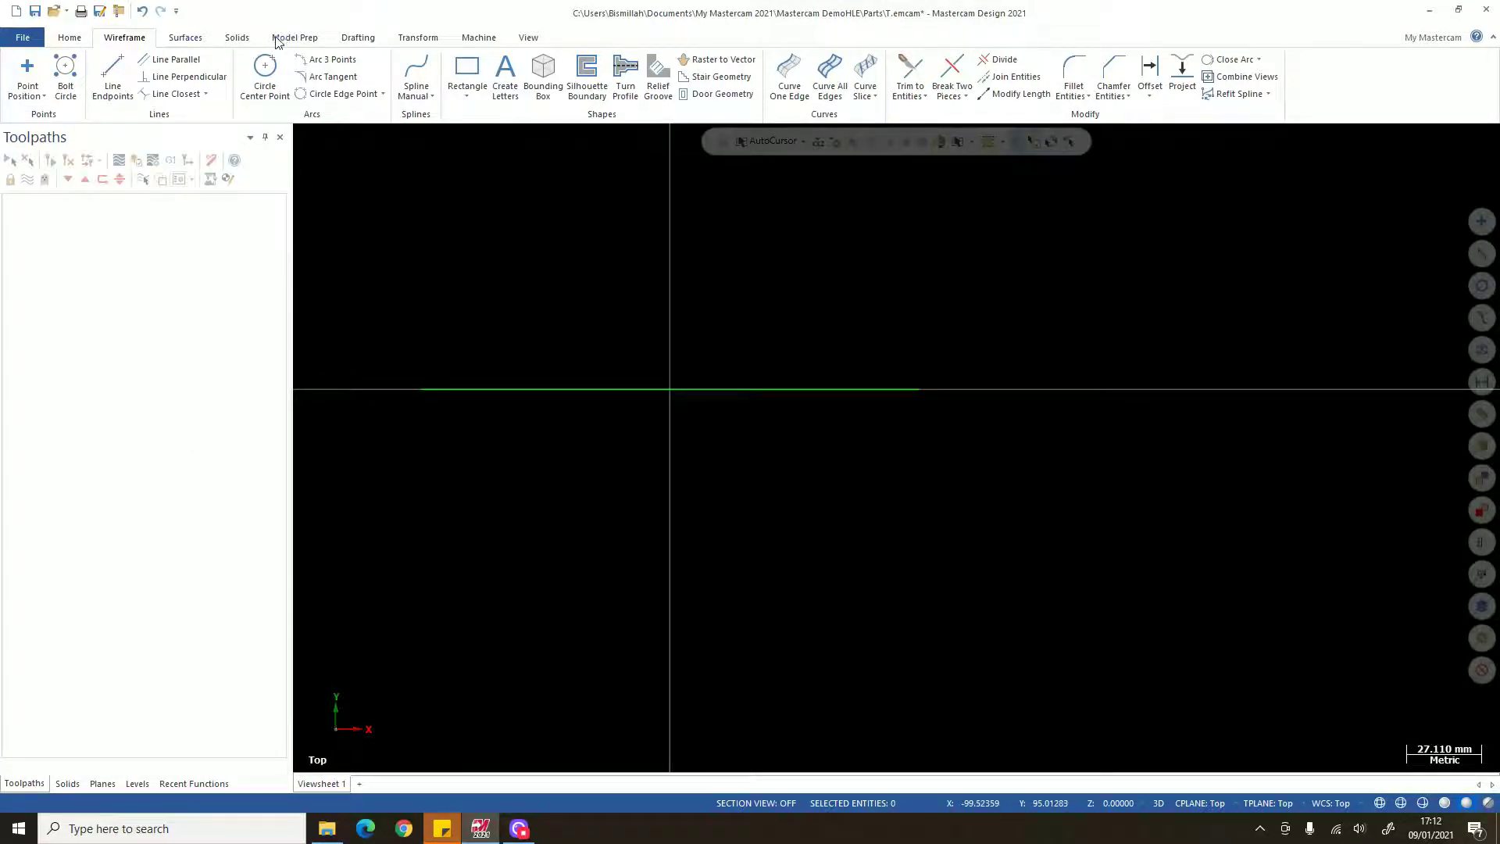
# - Add a horizontal Smart Dimension for the line on the X axis and place it above the line
pyautogui.click(358, 37)
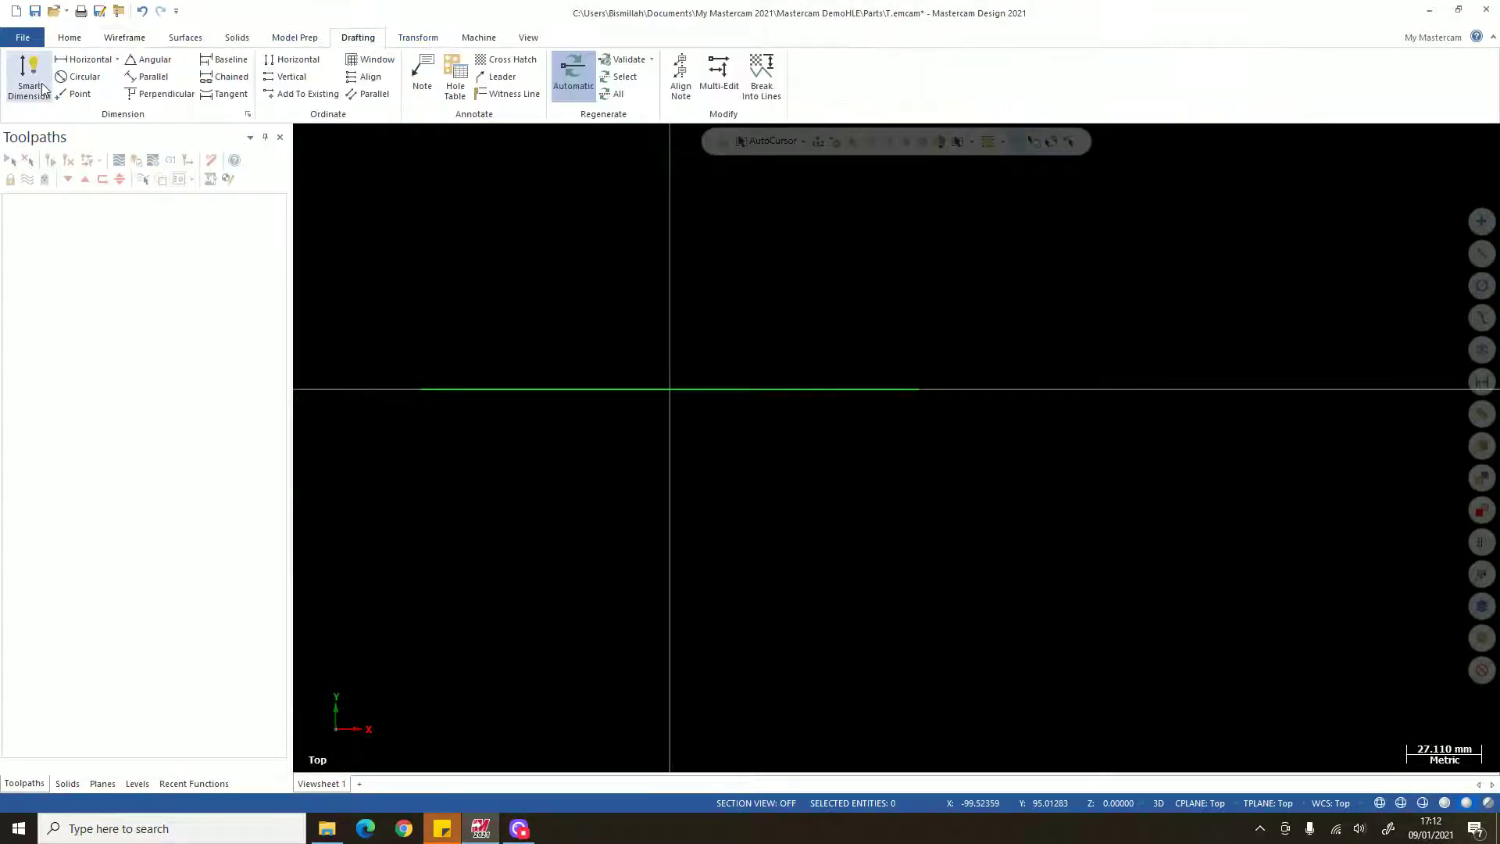
pyautogui.click(29, 75)
pyautogui.click(536, 388)
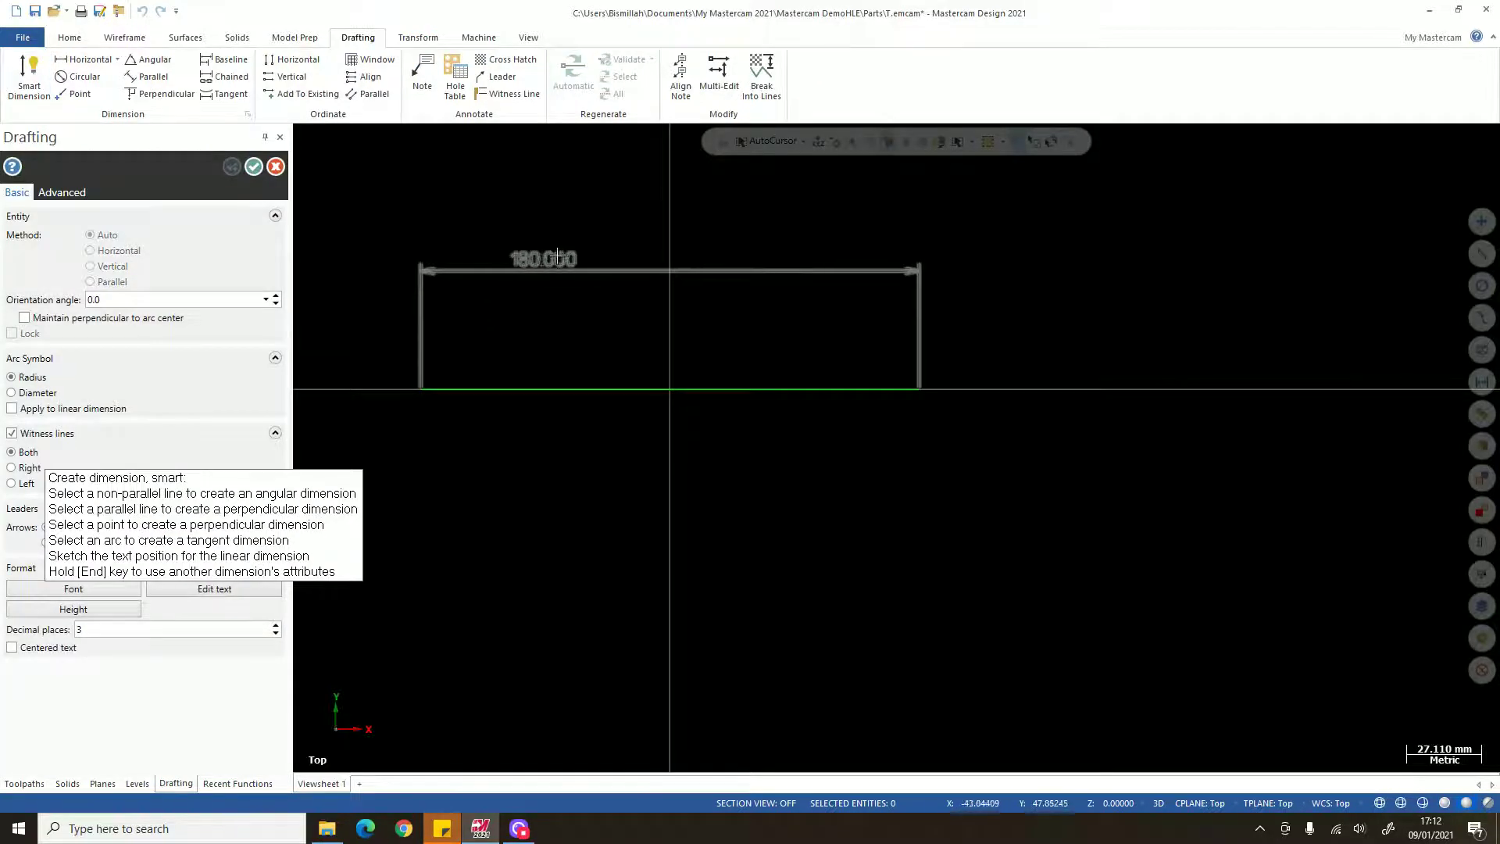
pyautogui.click(637, 254)
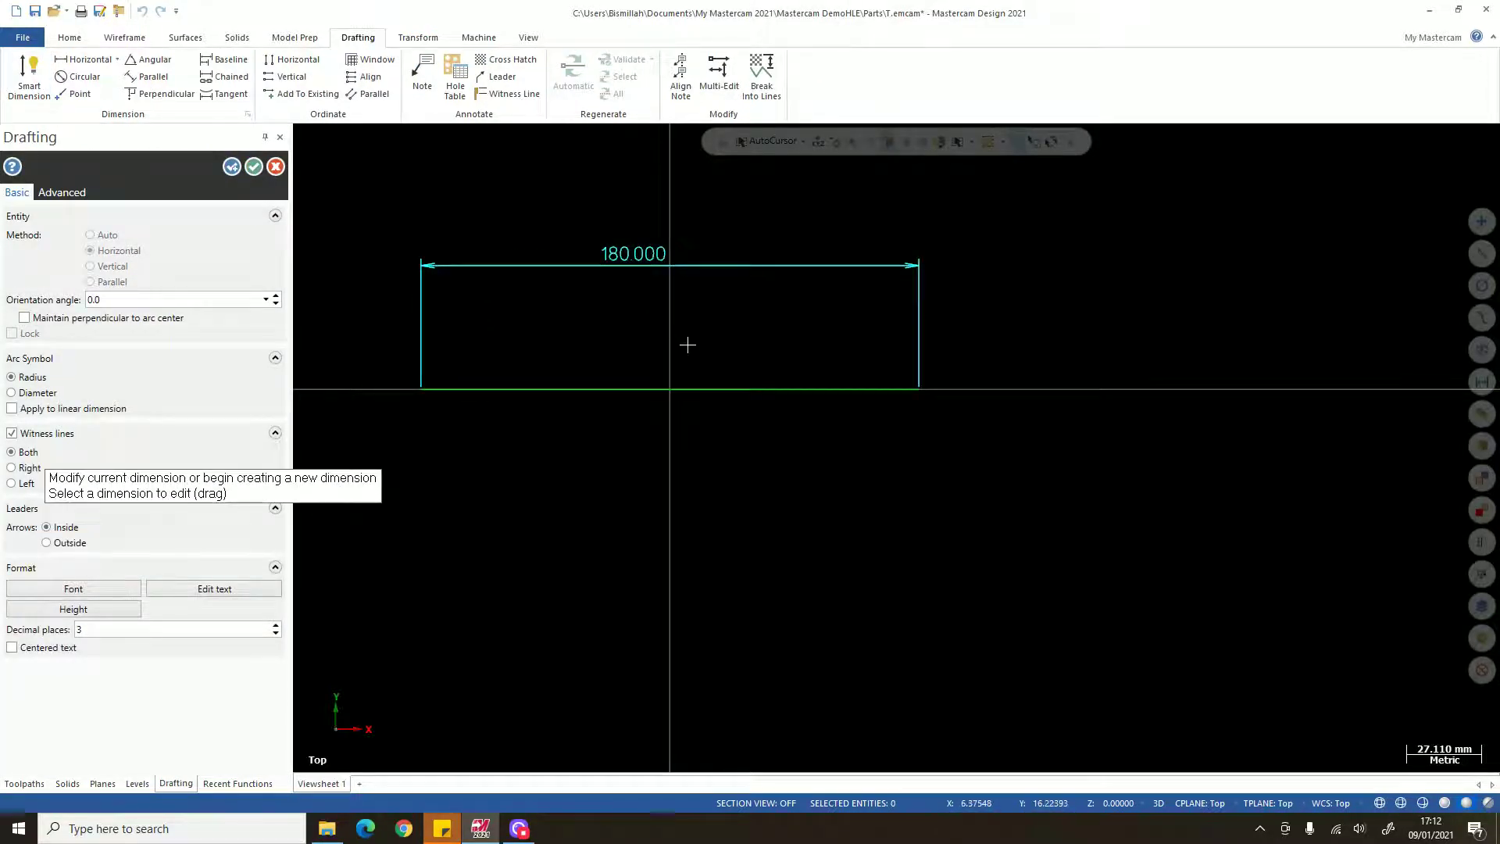
pyautogui.scroll(-2, 670, 321)
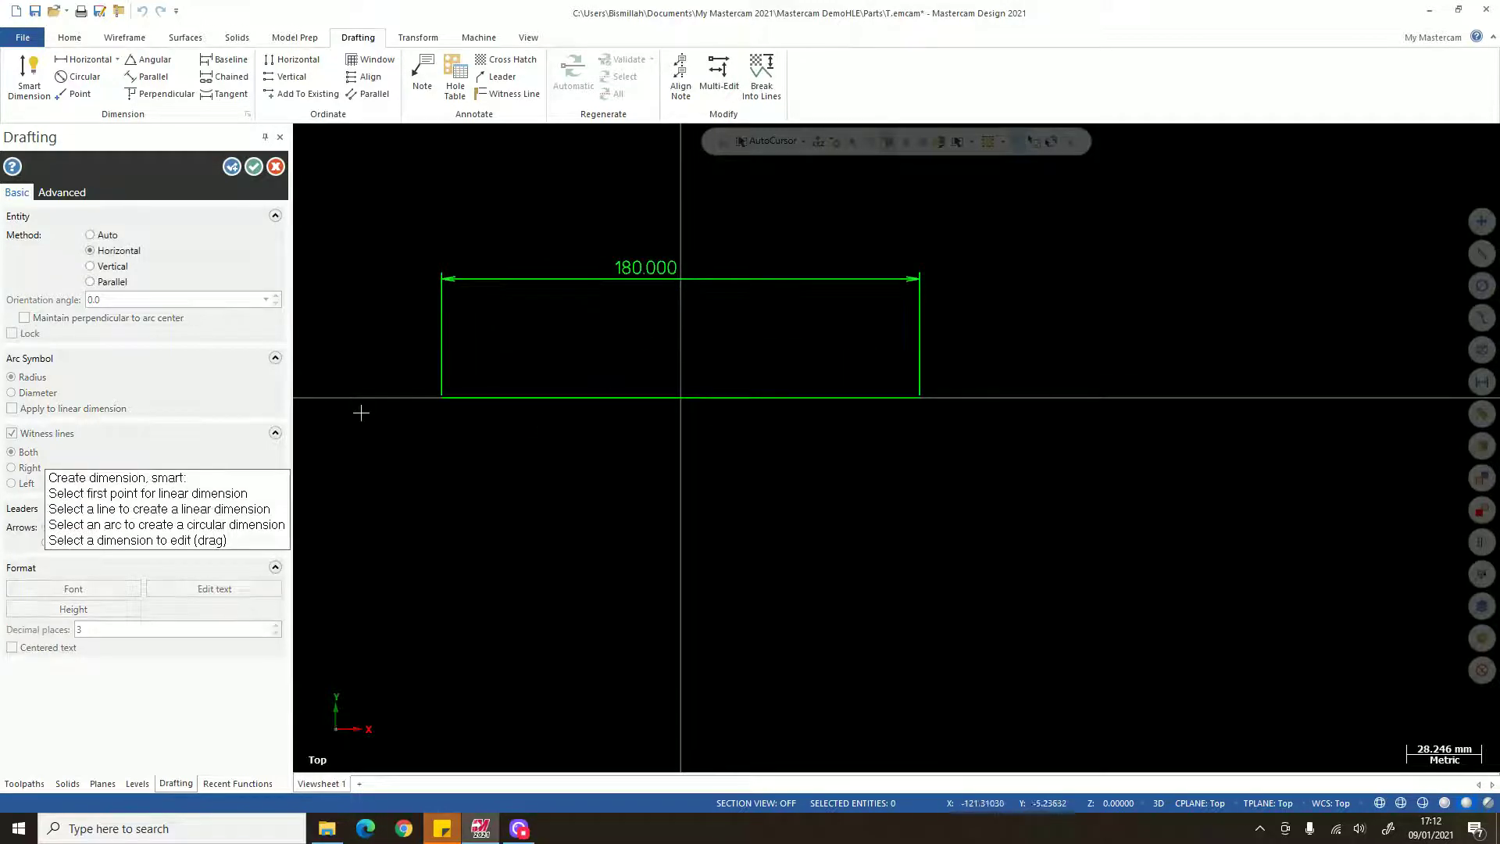
pyautogui.press('Escape')
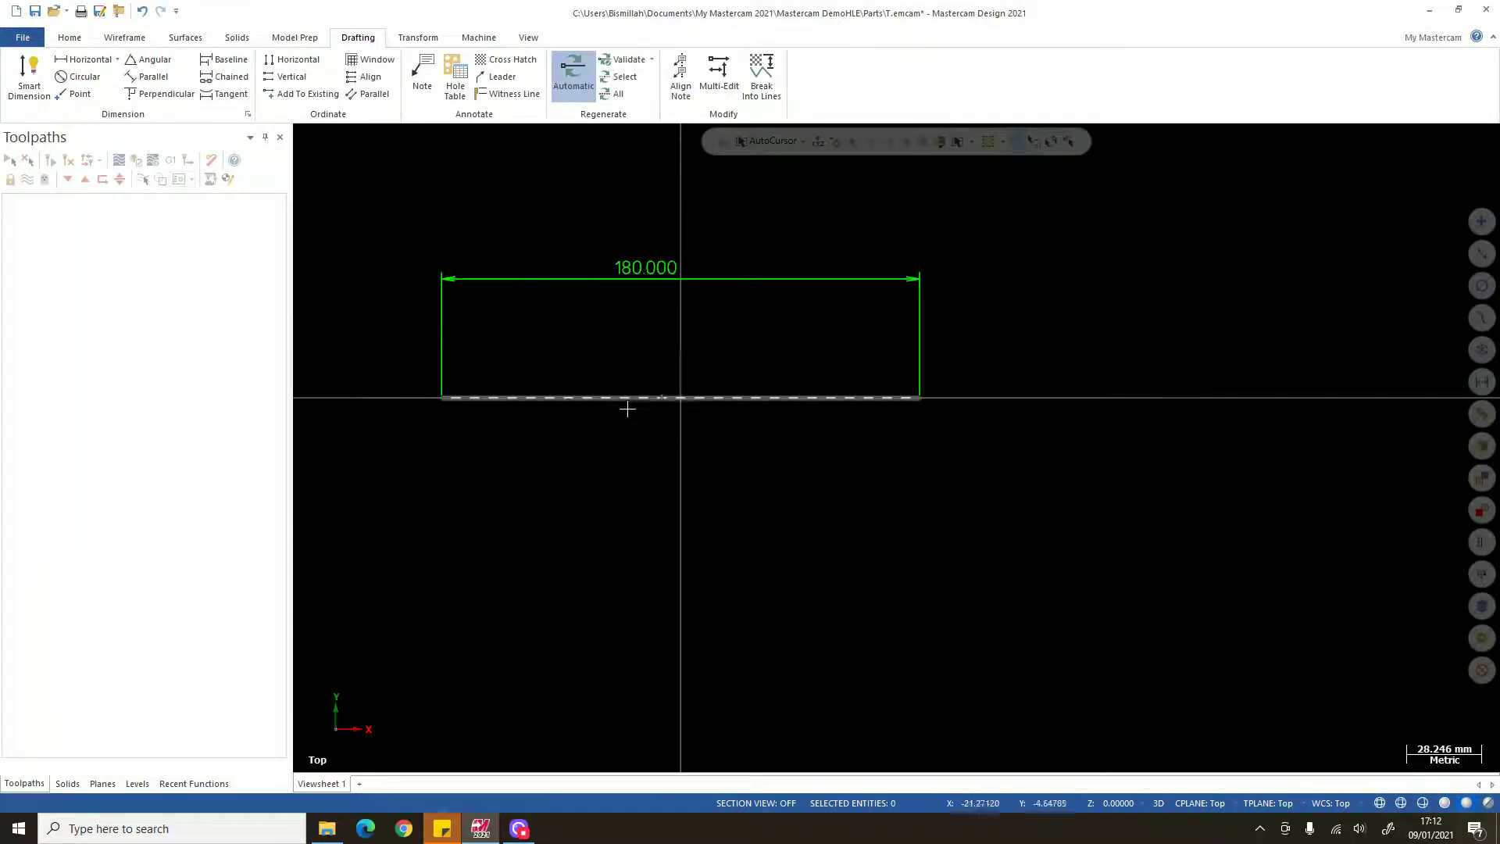
# - Switch the line method to Multi-line and chain five freeform lines into a small closed shape below the X axis, beside the Y axis
pyautogui.scroll(1, 531, 363)
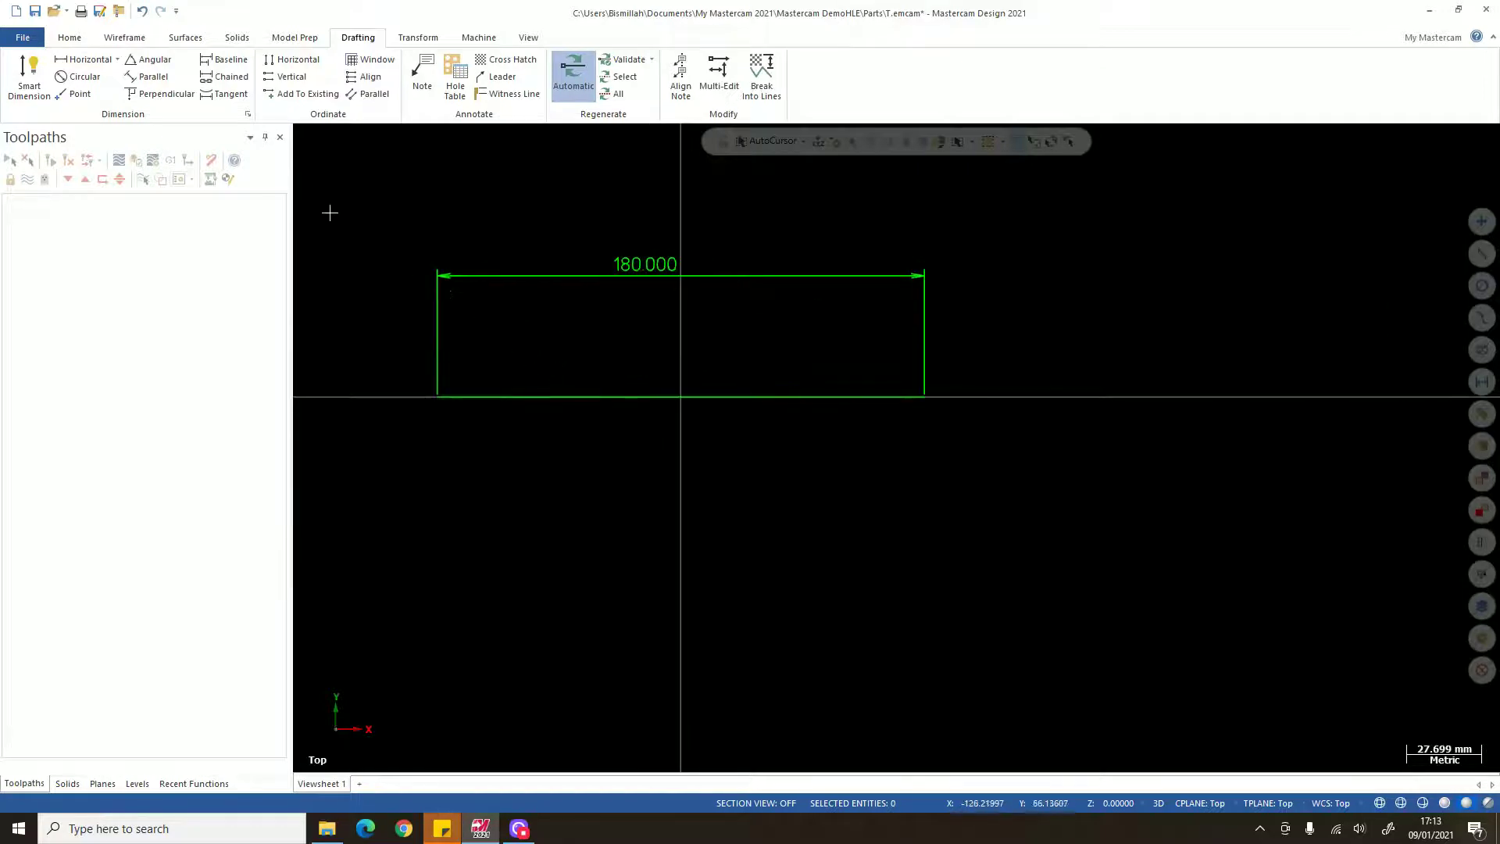
pyautogui.scroll(4, 179, 43)
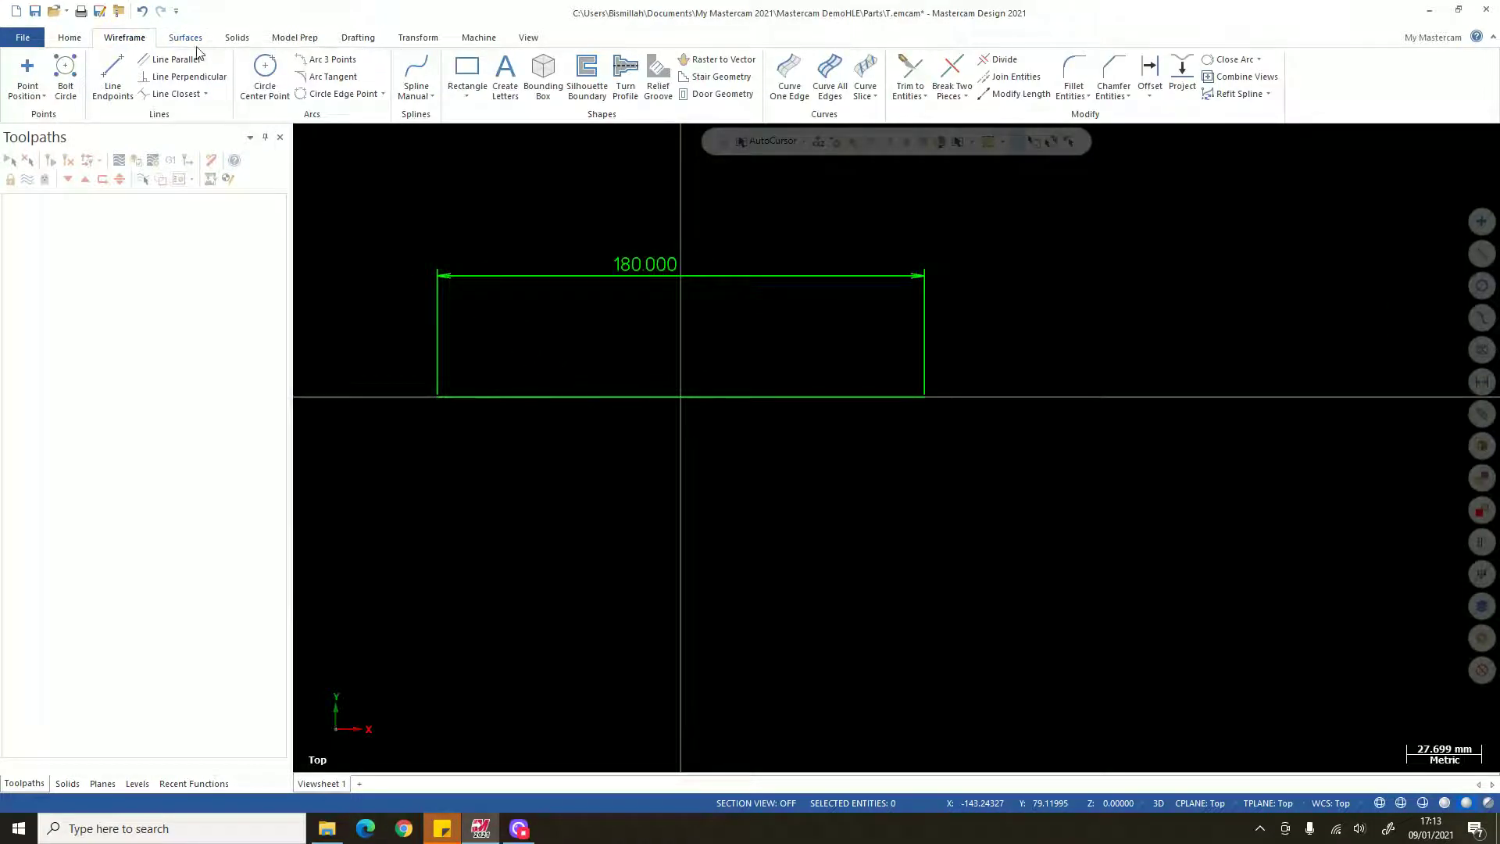
pyautogui.click(112, 75)
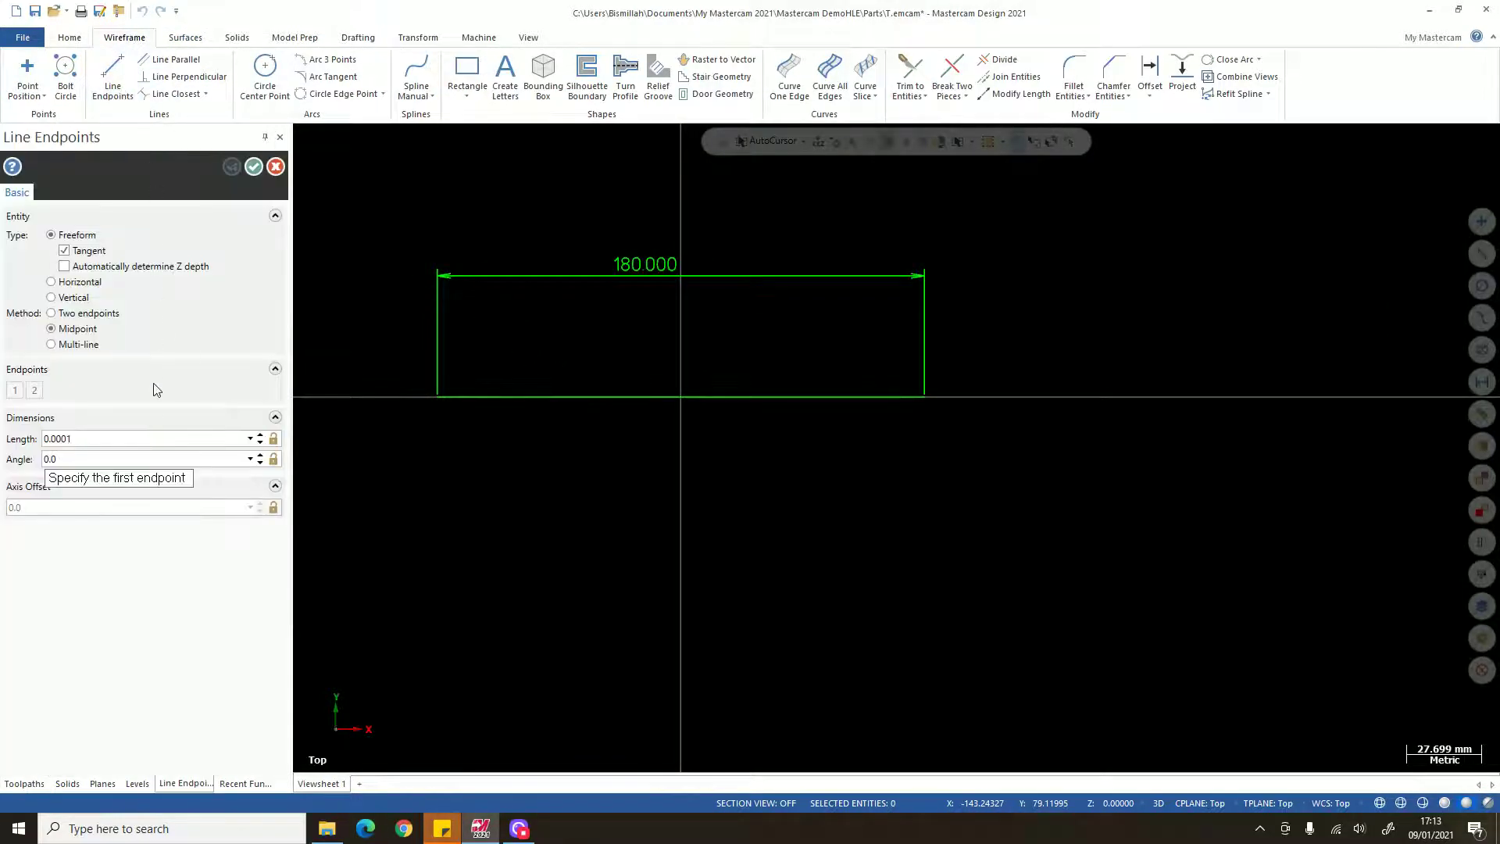
pyautogui.click(92, 345)
pyautogui.click(581, 584)
pyautogui.click(581, 514)
pyautogui.click(670, 514)
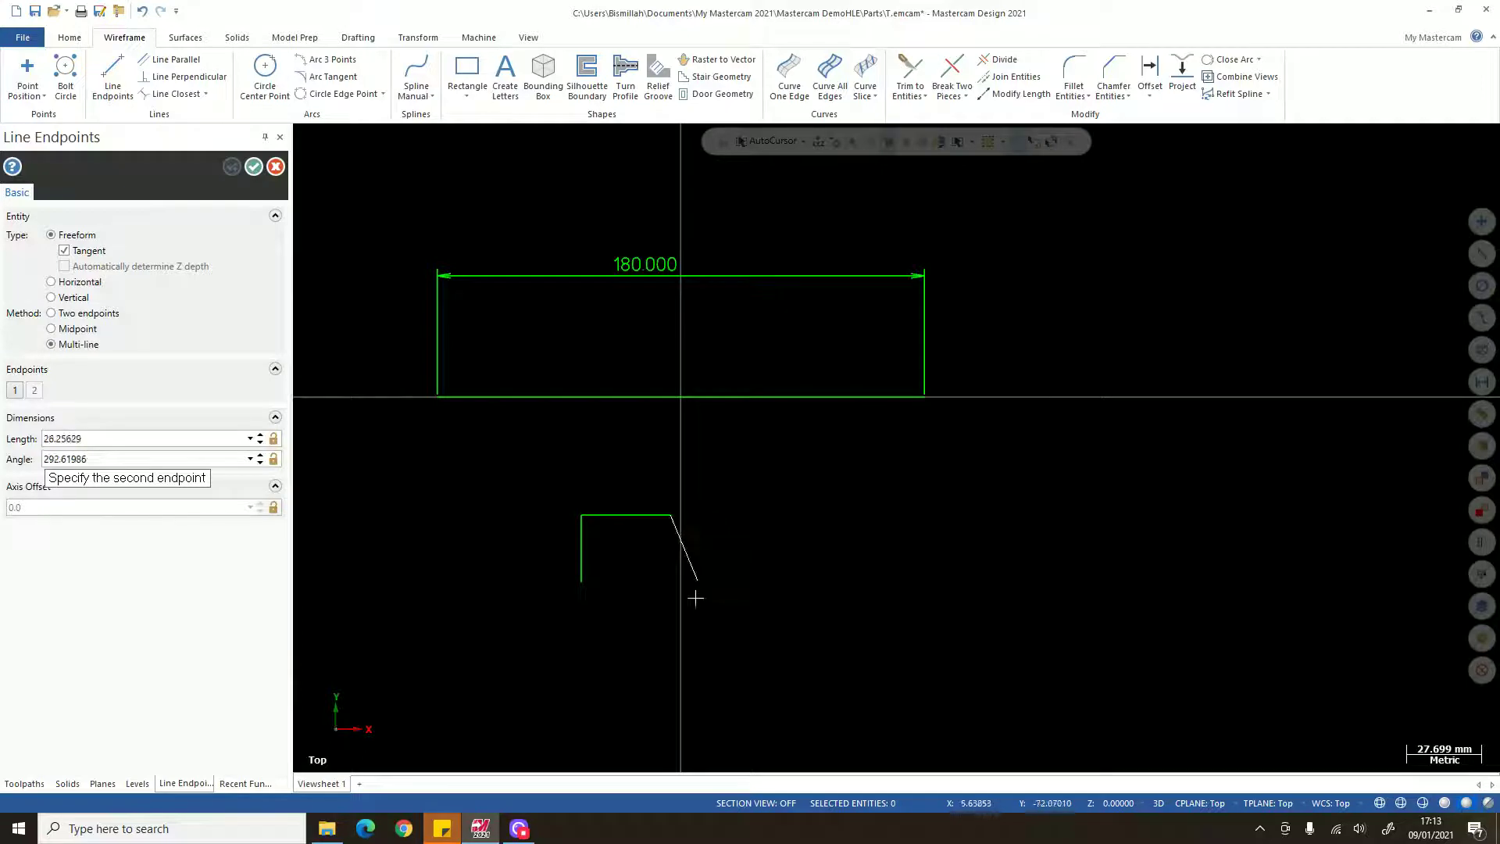
pyautogui.click(670, 626)
pyautogui.click(564, 627)
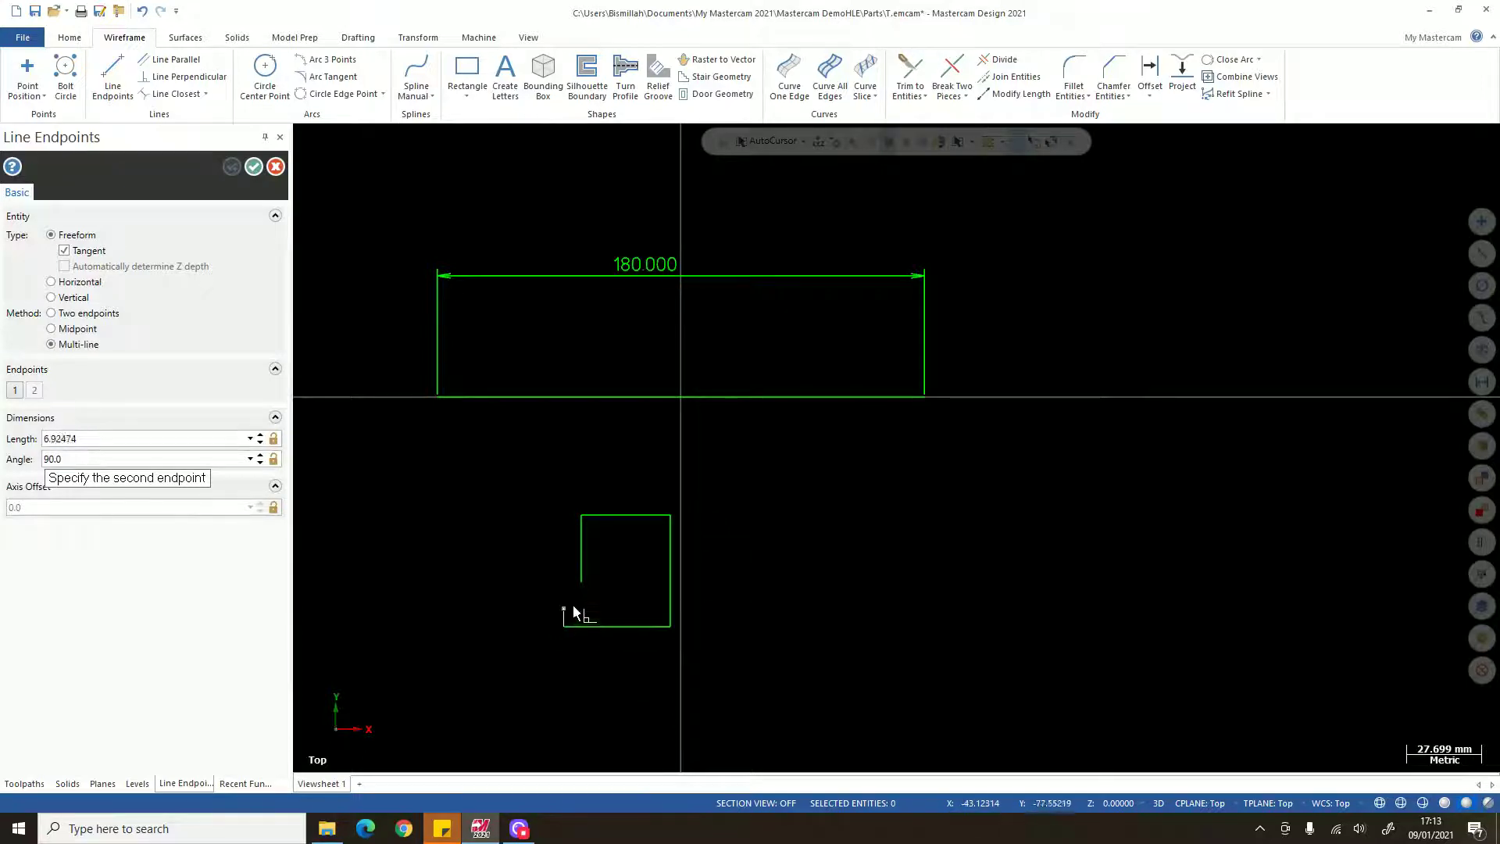
pyautogui.click(581, 583)
# - Continue the multi-line chain around the small shape, across the Y axis, up to a sharp peak at the X axis and back below it
pyautogui.click(500, 591)
pyautogui.click(738, 475)
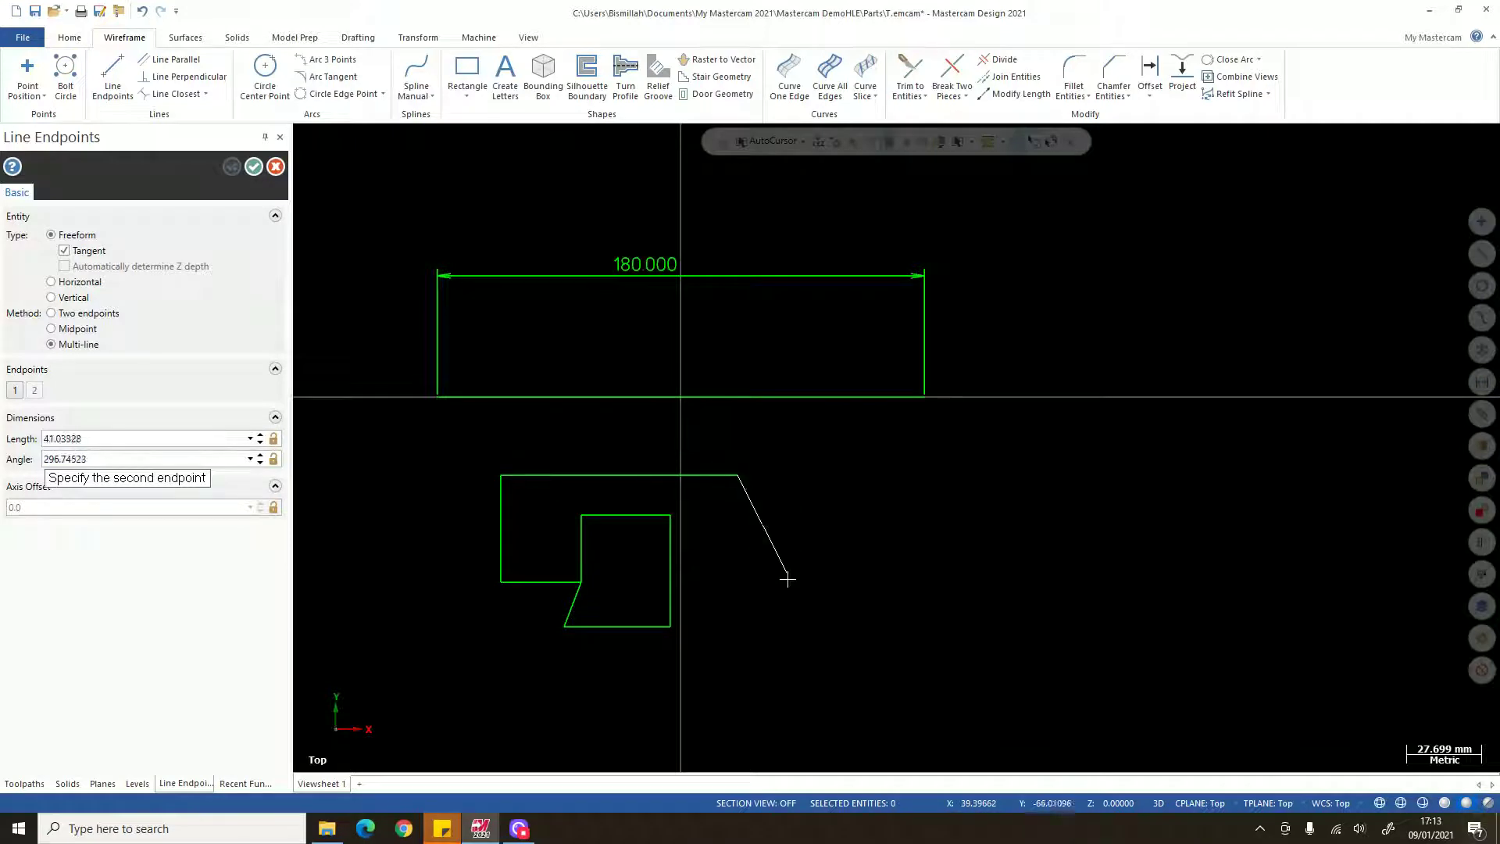
pyautogui.click(787, 580)
pyautogui.click(910, 486)
pyautogui.click(1024, 388)
pyautogui.click(861, 466)
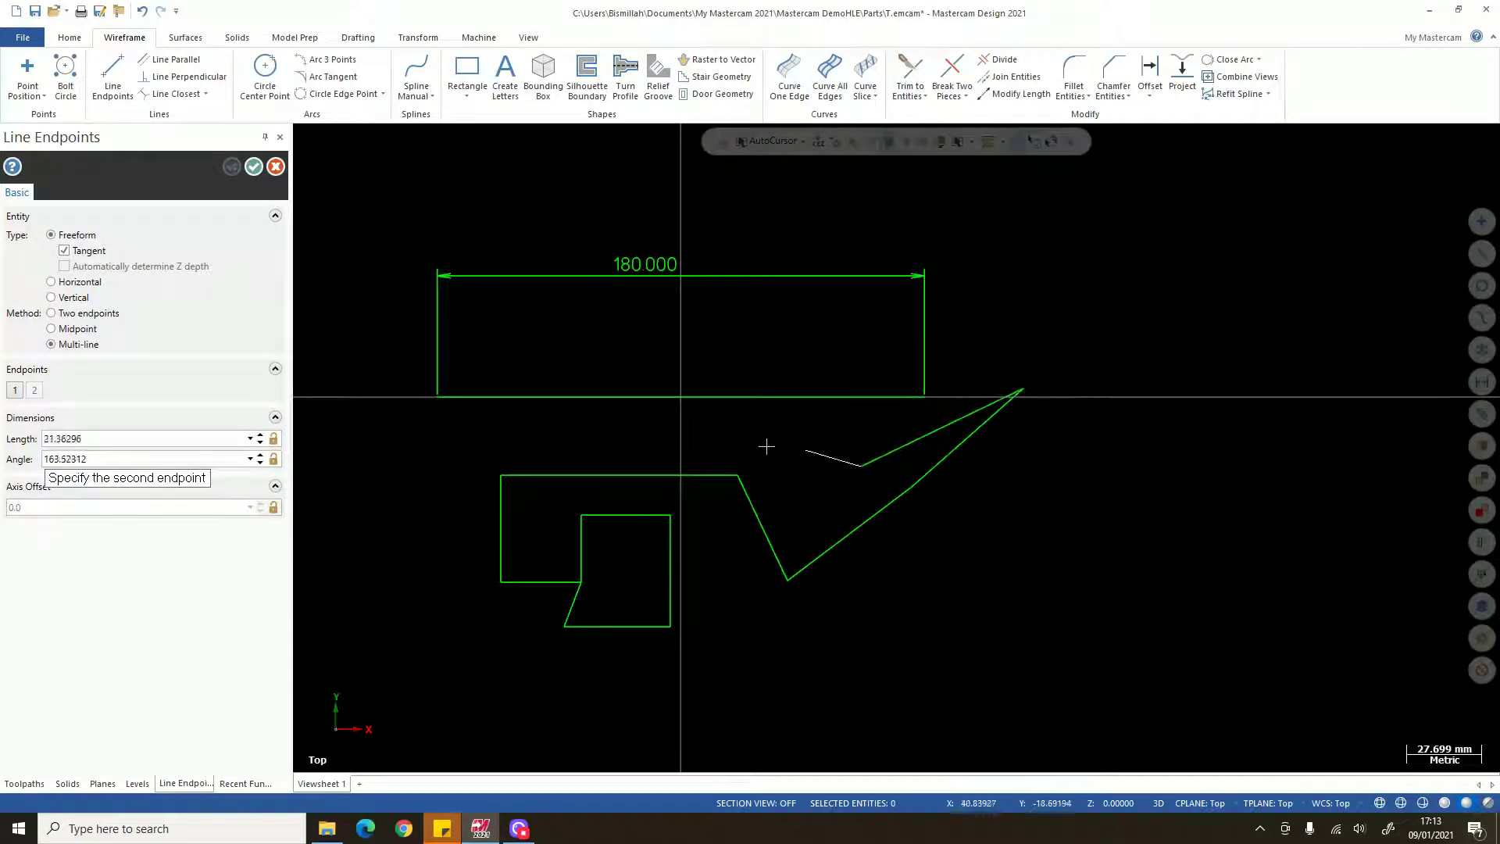
# - Continue the chain back across the Y axis and up past the 180 mm line, and end it with two slanted segments beneath the dimension
pyautogui.click(717, 432)
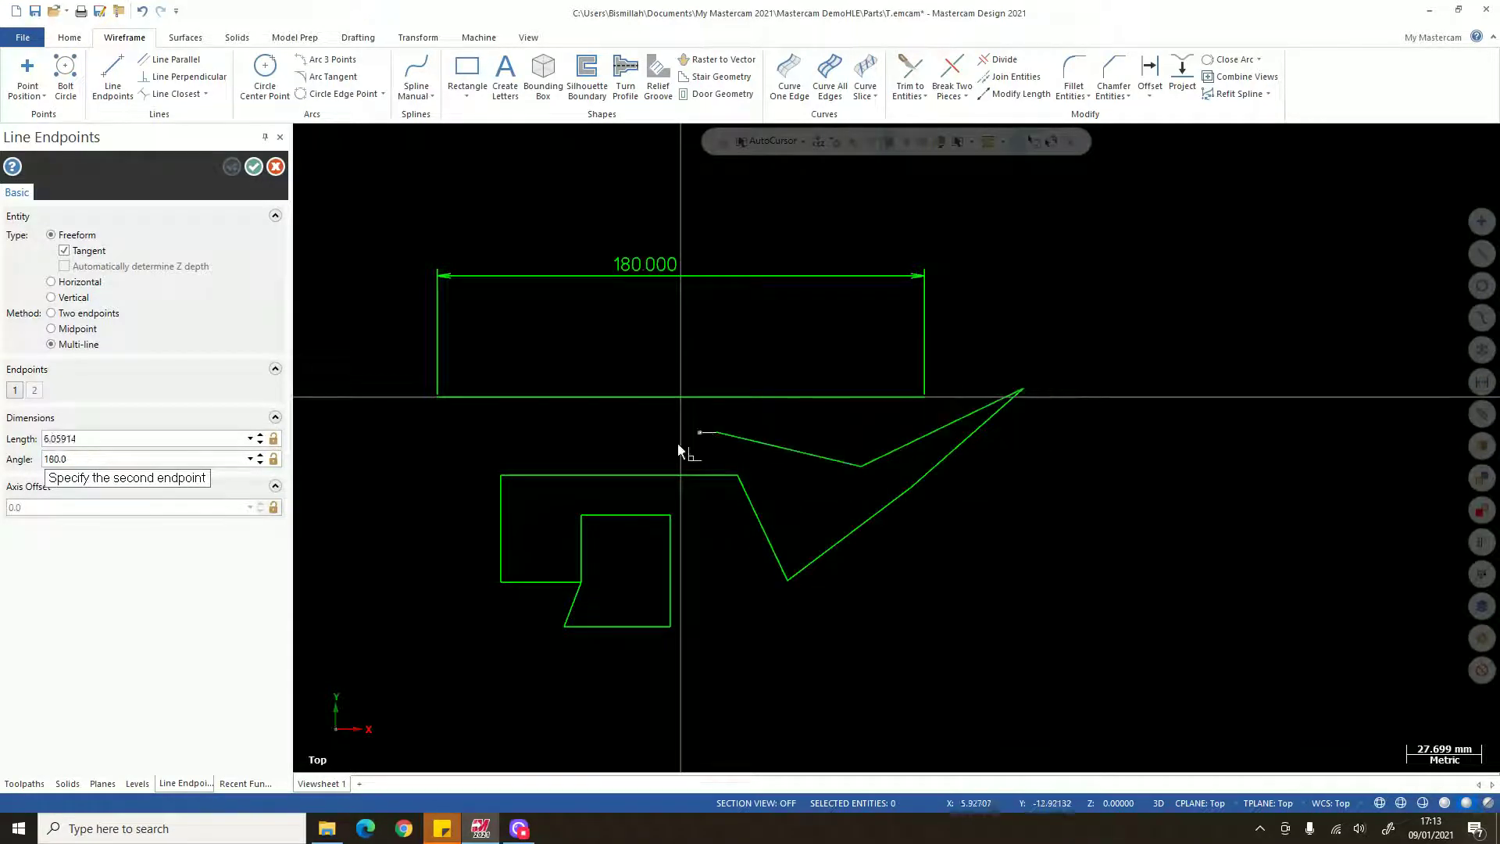
pyautogui.click(519, 447)
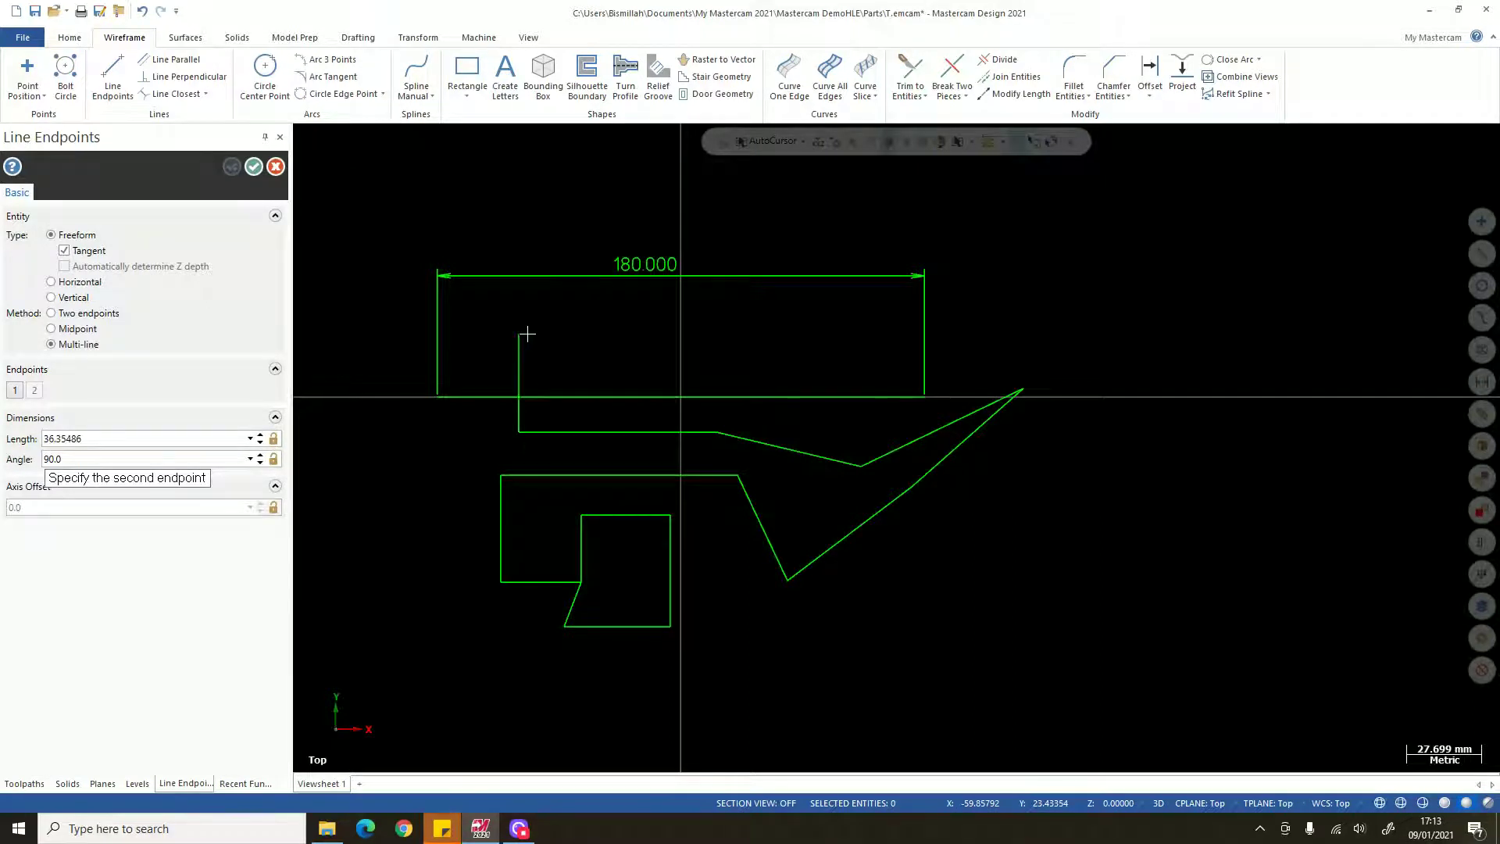
pyautogui.press('Tab')
pyautogui.scroll(-3, 595, 446)
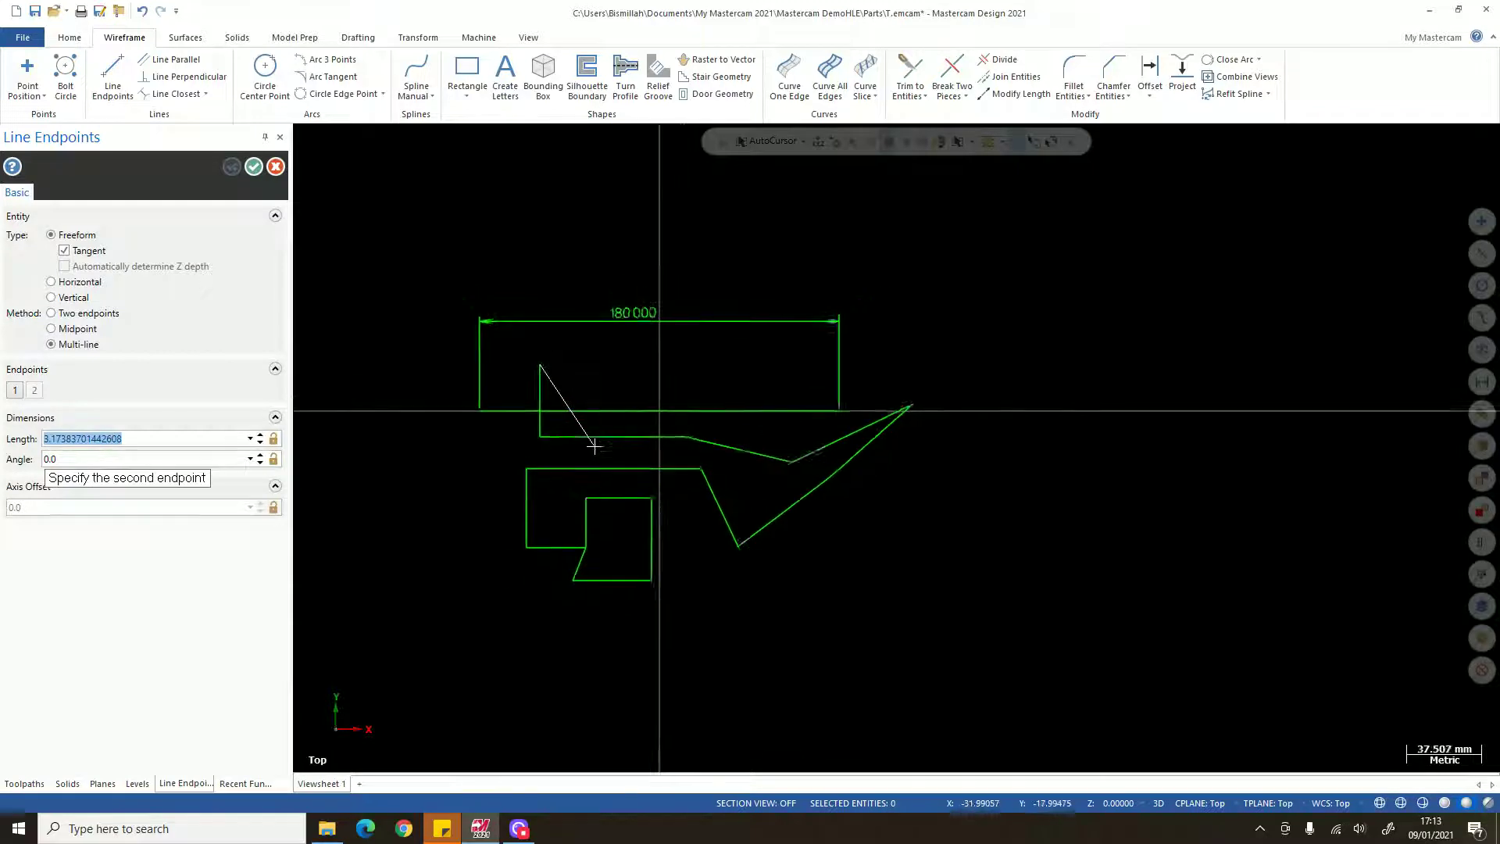
pyautogui.scroll(3, 596, 446)
pyautogui.click(798, 334)
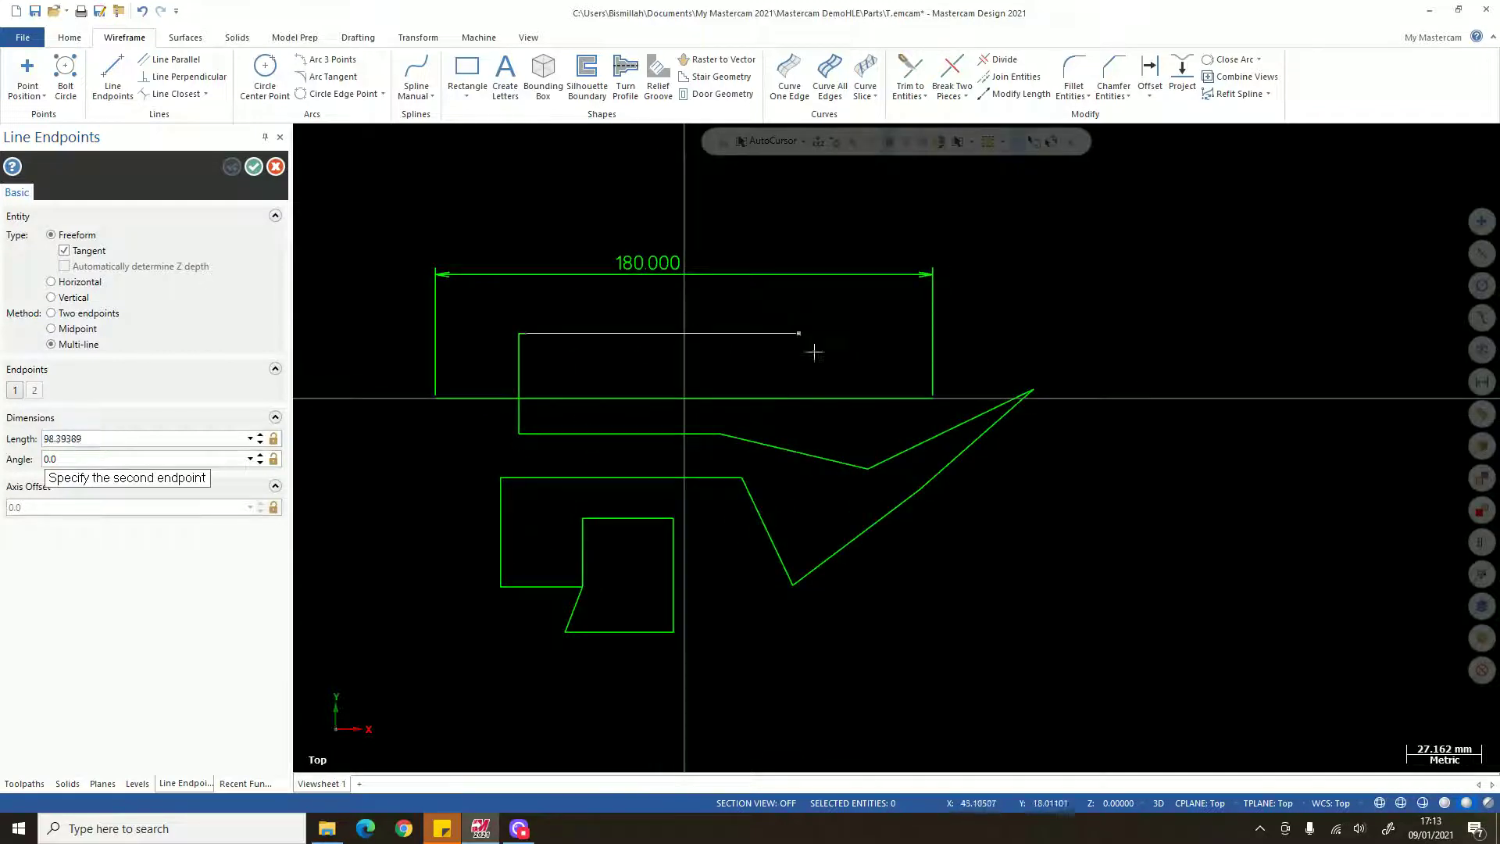
pyautogui.click(858, 389)
pyautogui.click(706, 328)
pyautogui.press('Escape')
pyautogui.press('Escape')
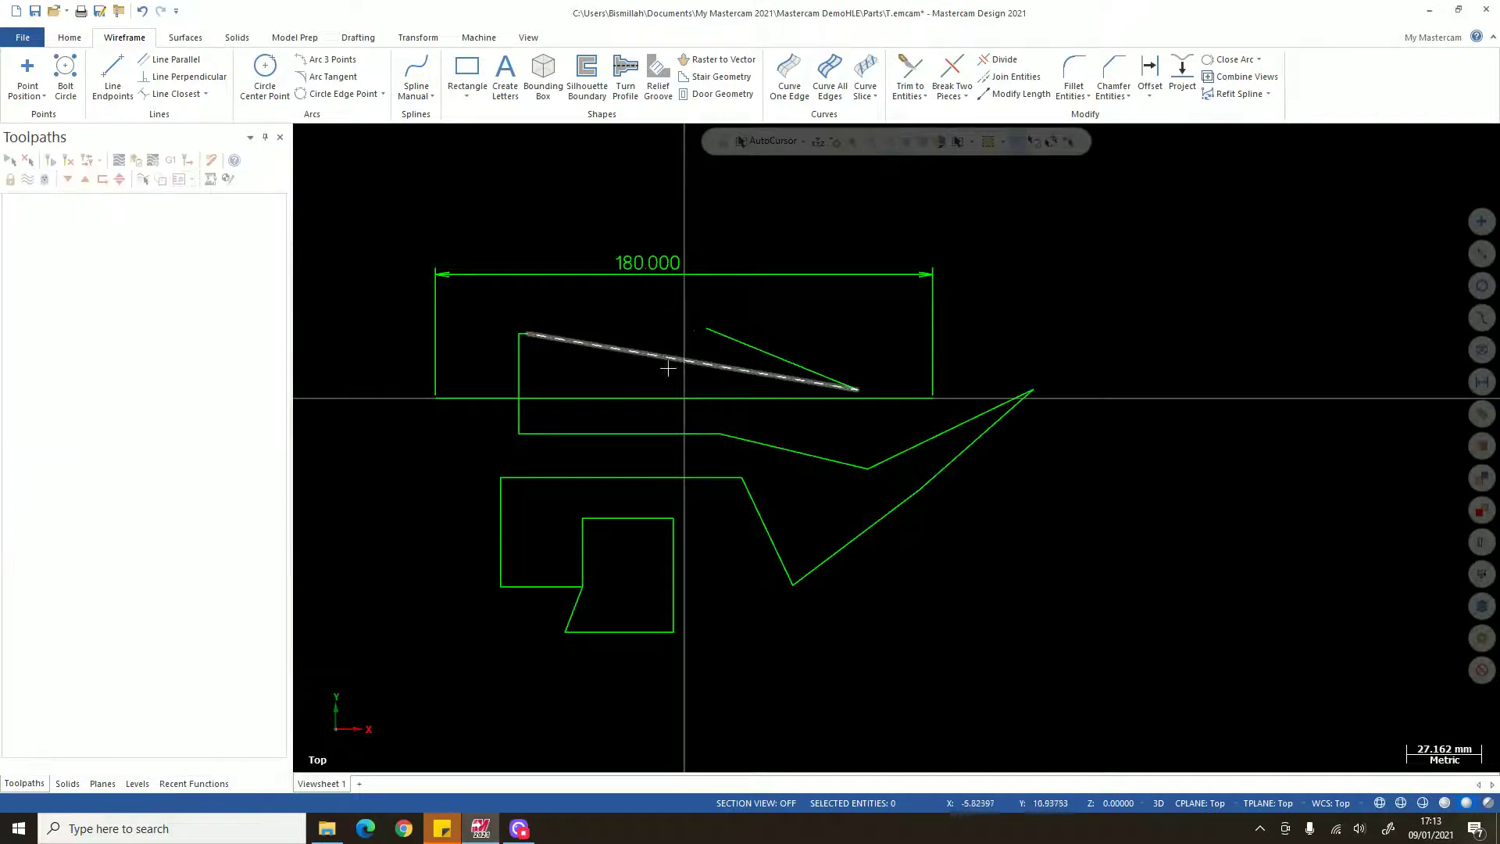
pyautogui.scroll(-2, 885, 459)
pyautogui.moveTo(559, 298); pyautogui.dragTo(1082, 628)
pyautogui.scroll(3, 1075, 621)
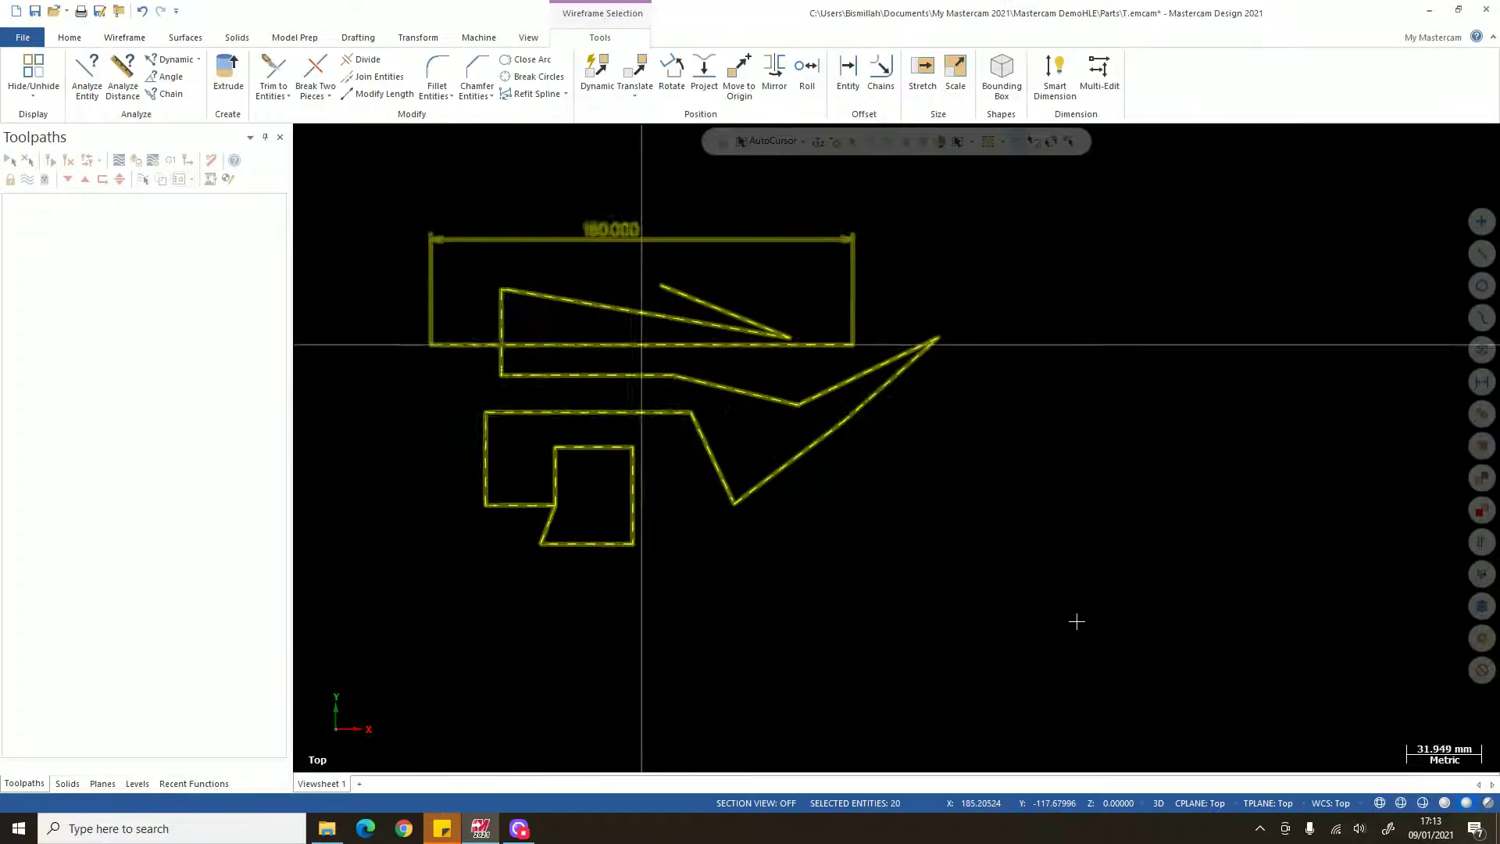
pyautogui.scroll(-2, 1021, 582)
pyautogui.scroll(2, 878, 531)
pyautogui.press('Escape')
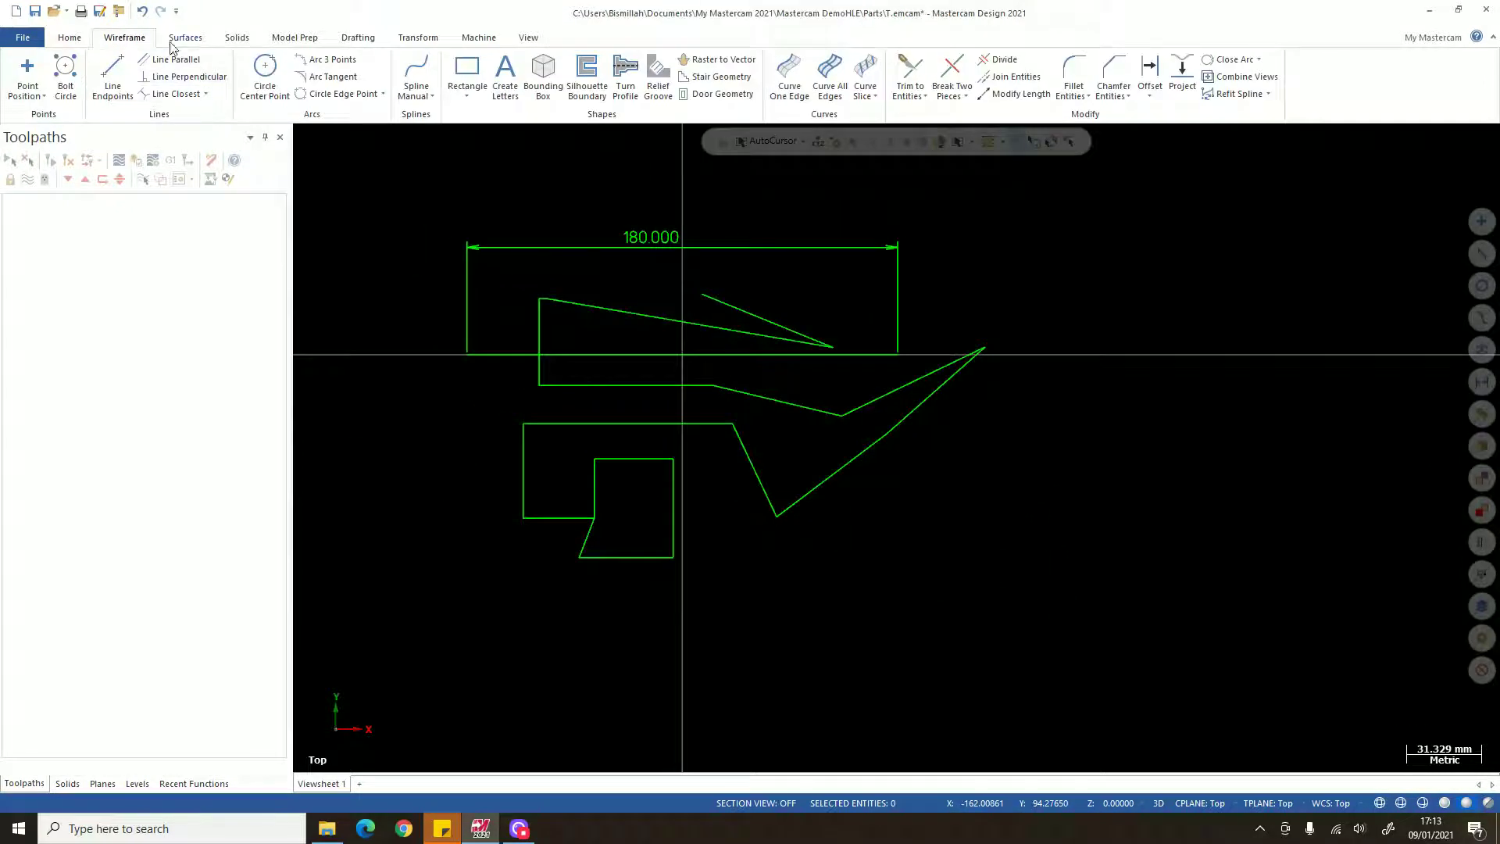
pyautogui.click(116, 77)
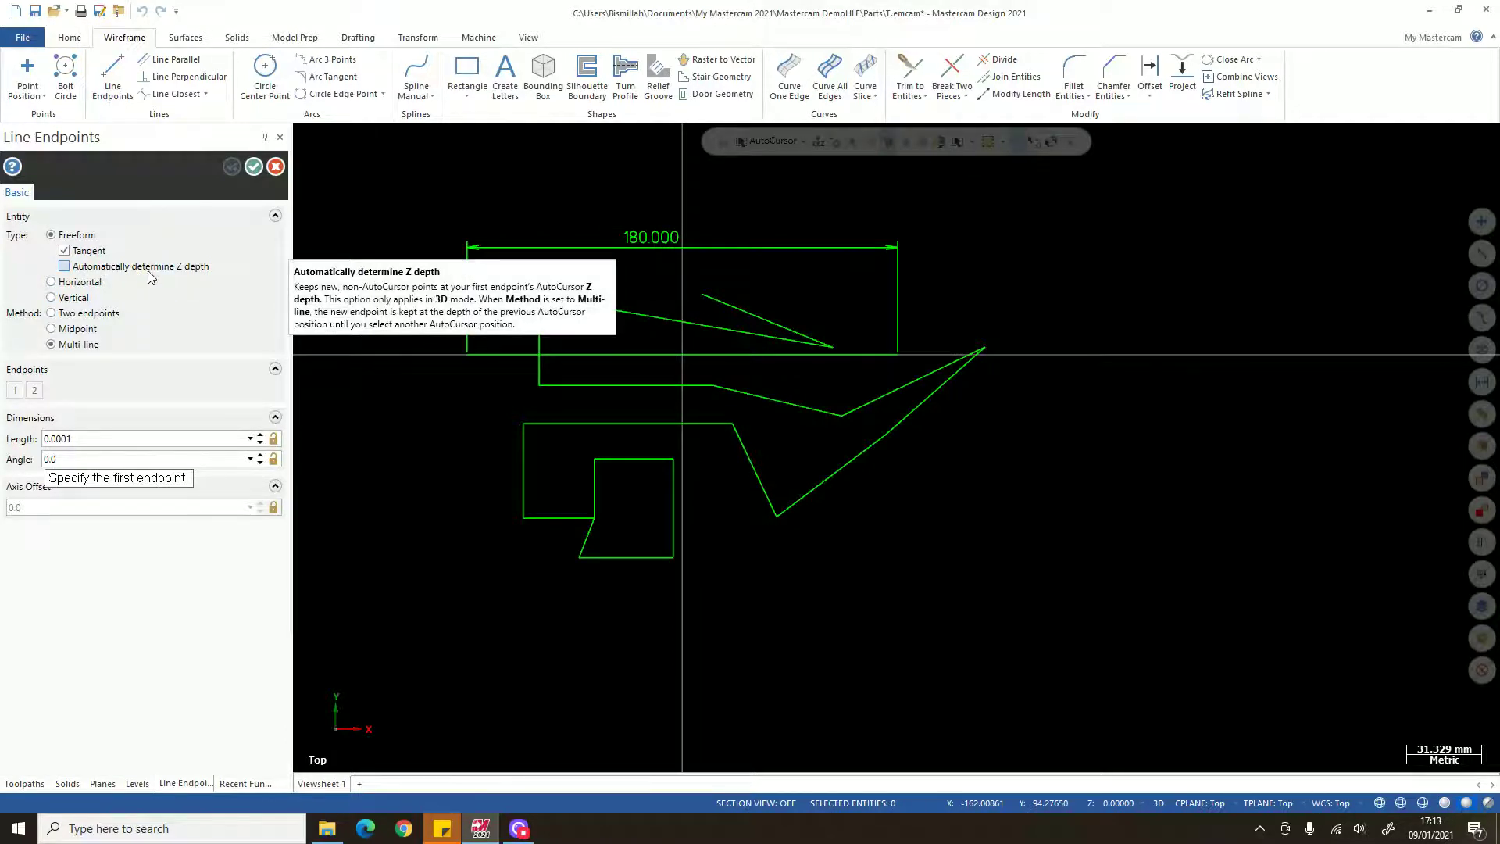
pyautogui.scroll(-2, 418, 363)
pyautogui.moveTo(611, 369); pyautogui.dragTo(660, 311, button='middle')
pyautogui.scroll(-1, 660, 312)
pyautogui.scroll(2, 509, 301)
pyautogui.click(355, 214)
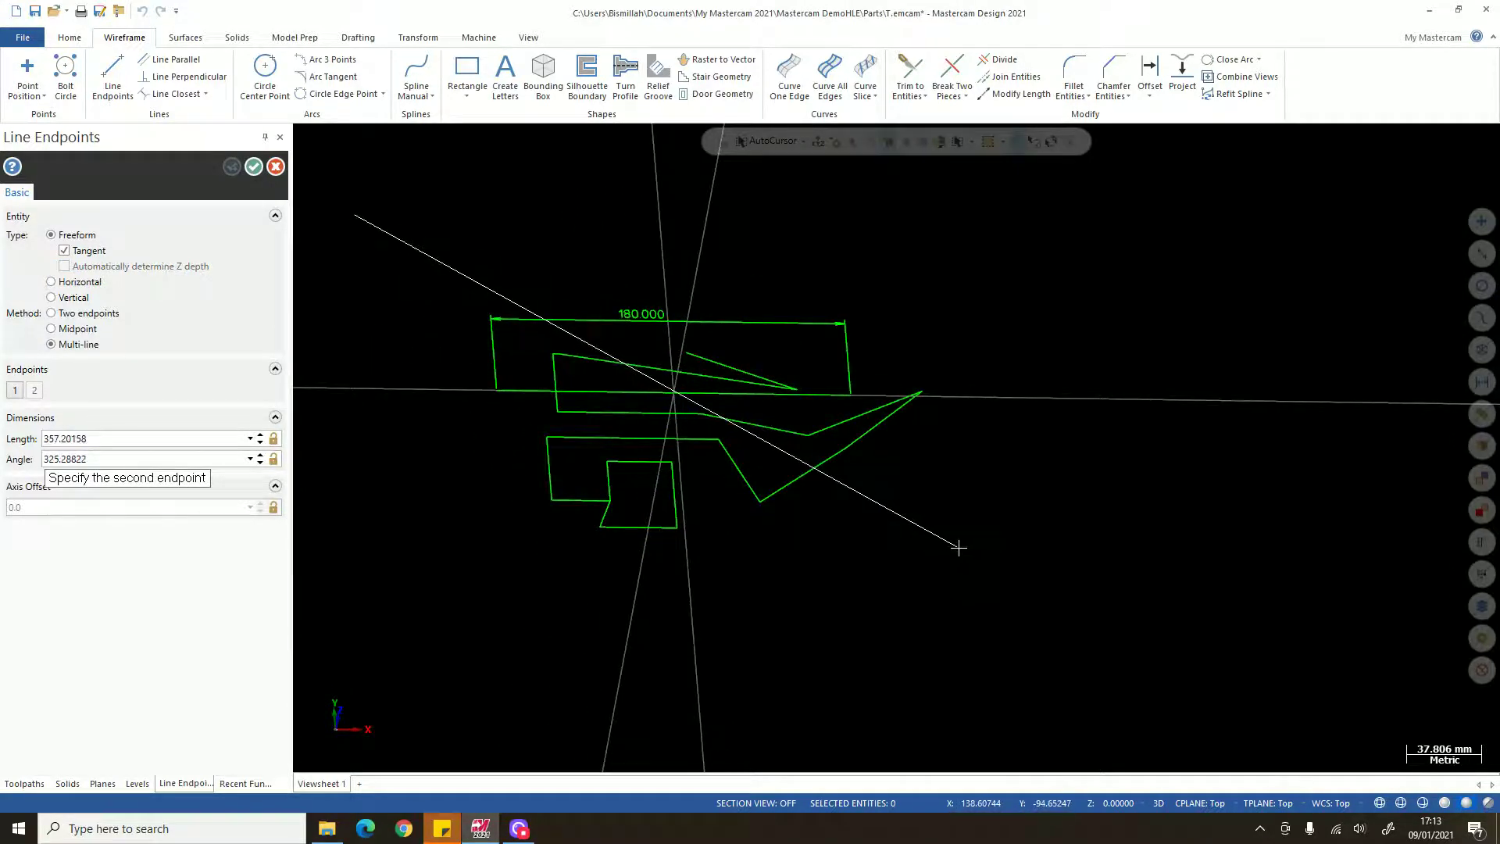
pyautogui.press('Escape')
pyautogui.press('Escape')
# - Delete the multi-line chain together with the 180 mm line and its dimension
pyautogui.moveTo(367, 205); pyautogui.dragTo(1047, 621)
pyautogui.press('Delete')
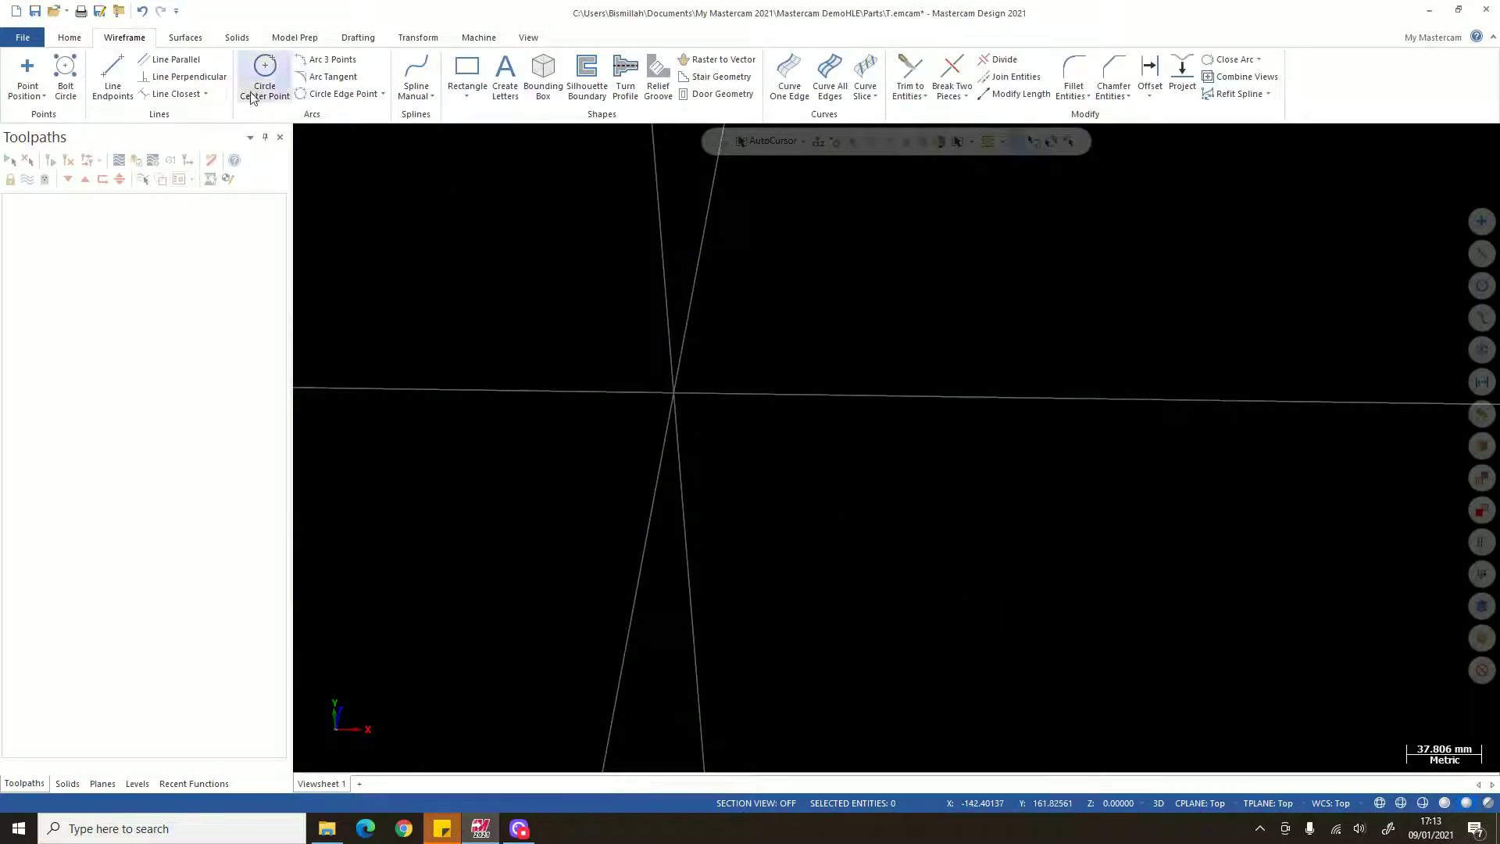
# - Draw a rectangle with one corner at the origin and the opposite corner in the negative X, negative Y quadrant
pyautogui.click(466, 74)
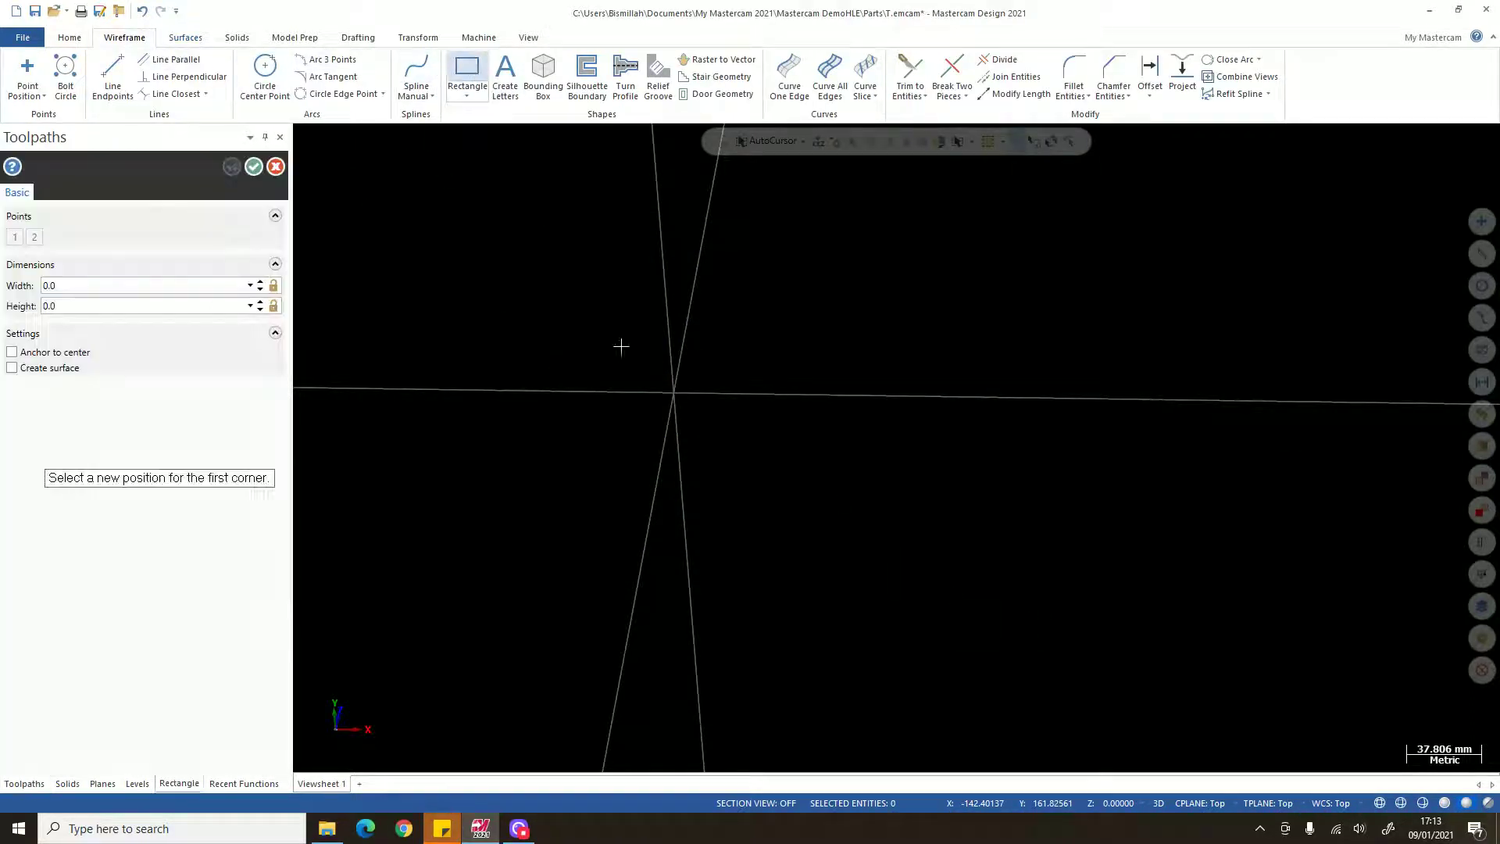
pyautogui.click(673, 392)
pyautogui.click(487, 540)
pyautogui.press('Return')
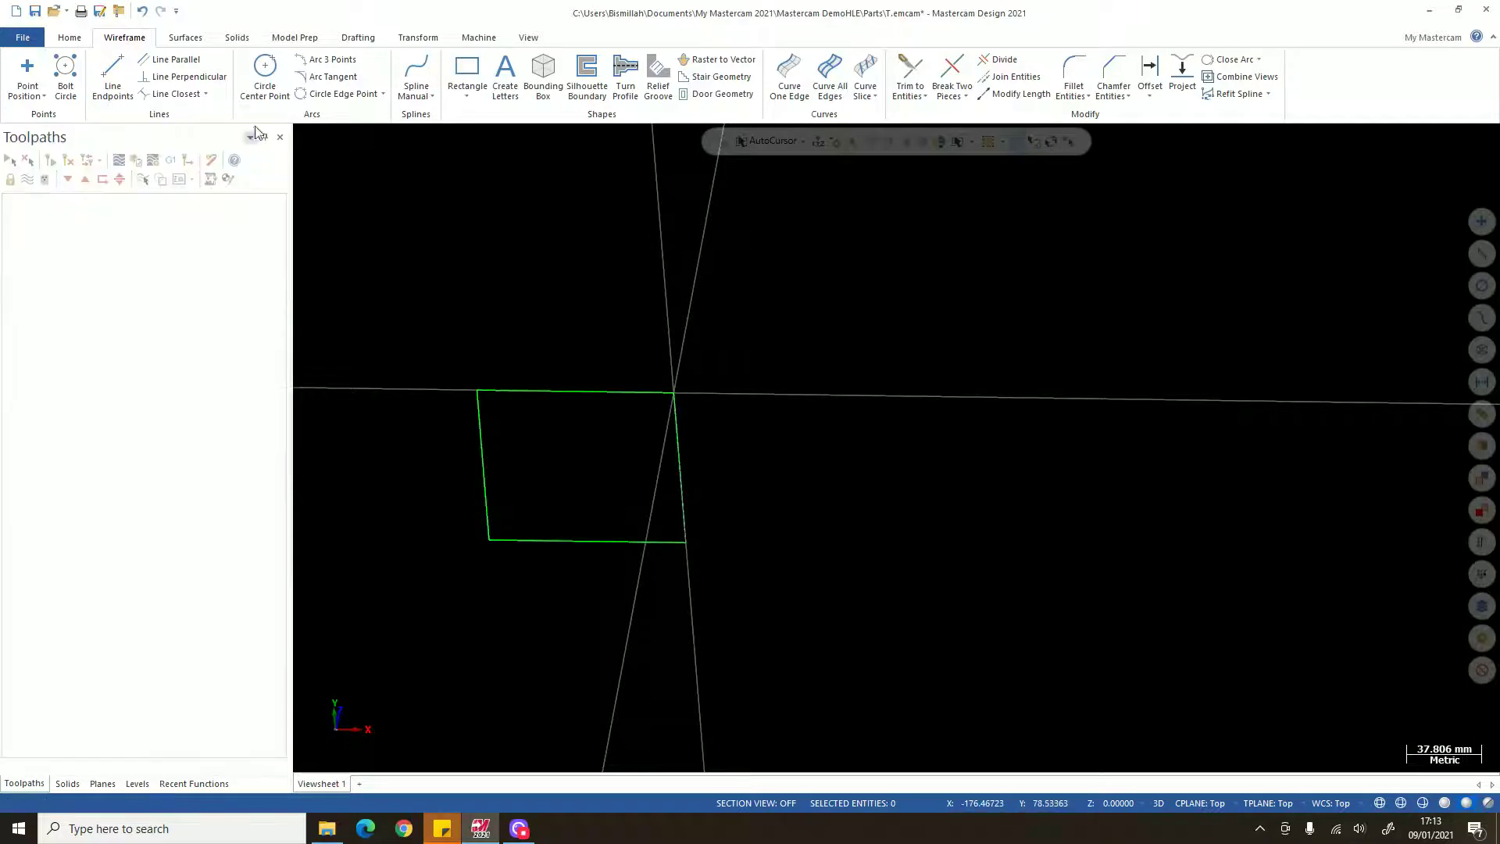
# - Extrude the rectangle into a new solid body, reversing the direction so it extends downward
pyautogui.click(236, 36)
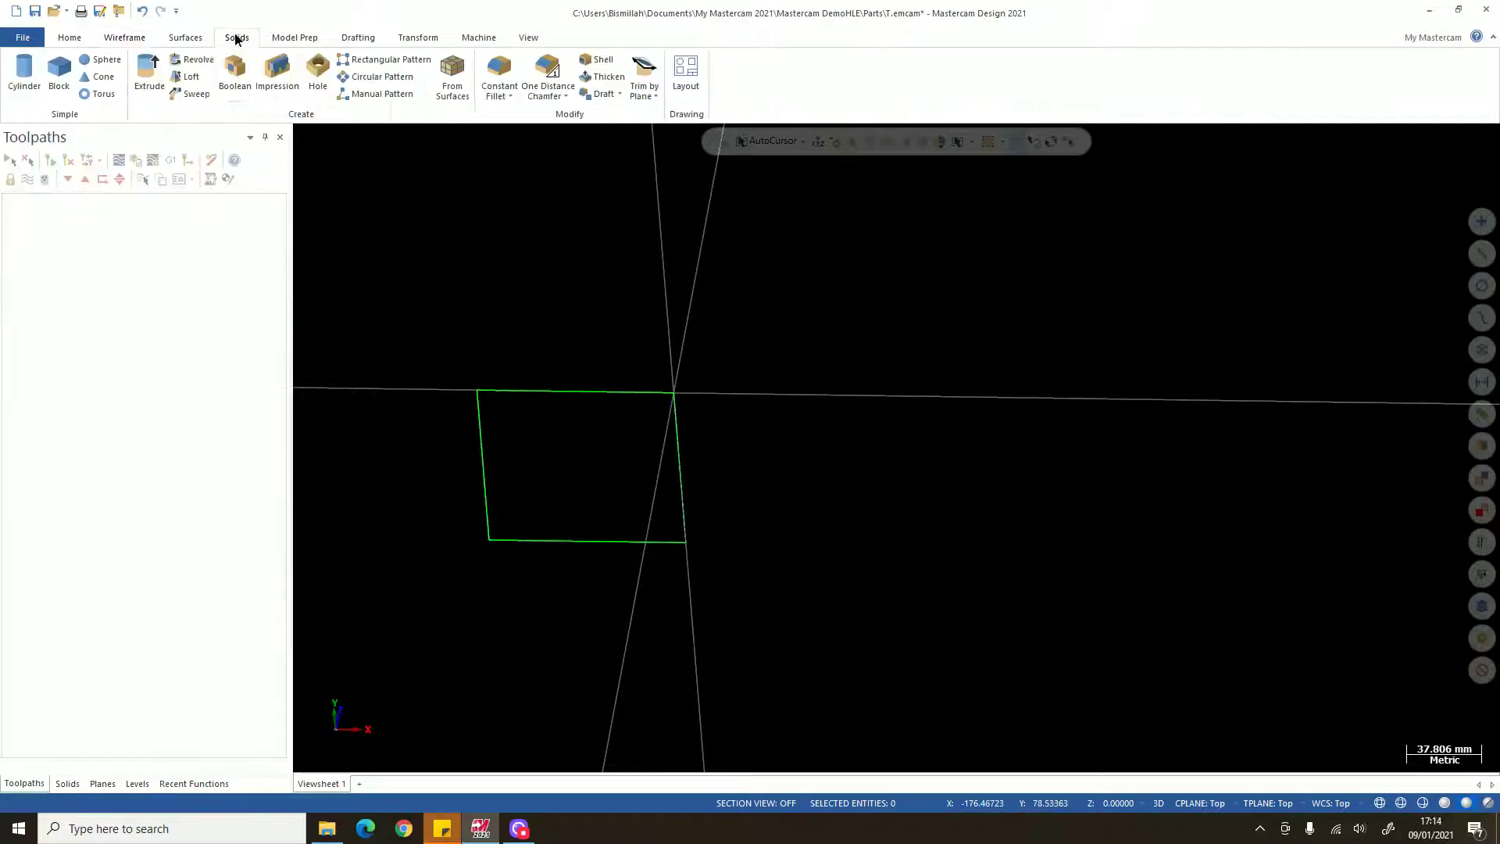
pyautogui.click(519, 391)
pyautogui.press('Return')
pyautogui.click(234, 439)
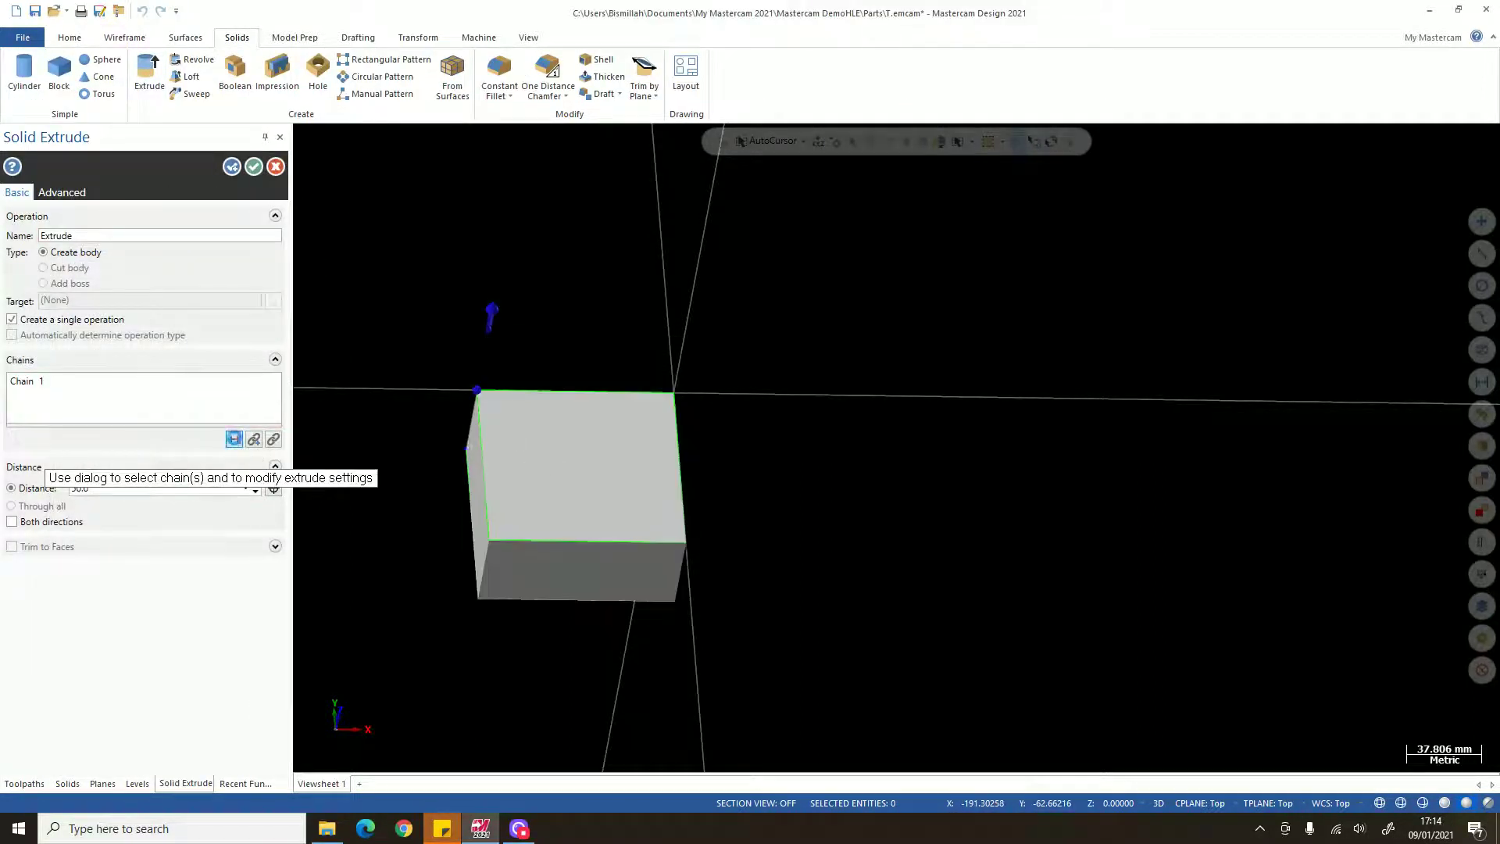
pyautogui.click(254, 168)
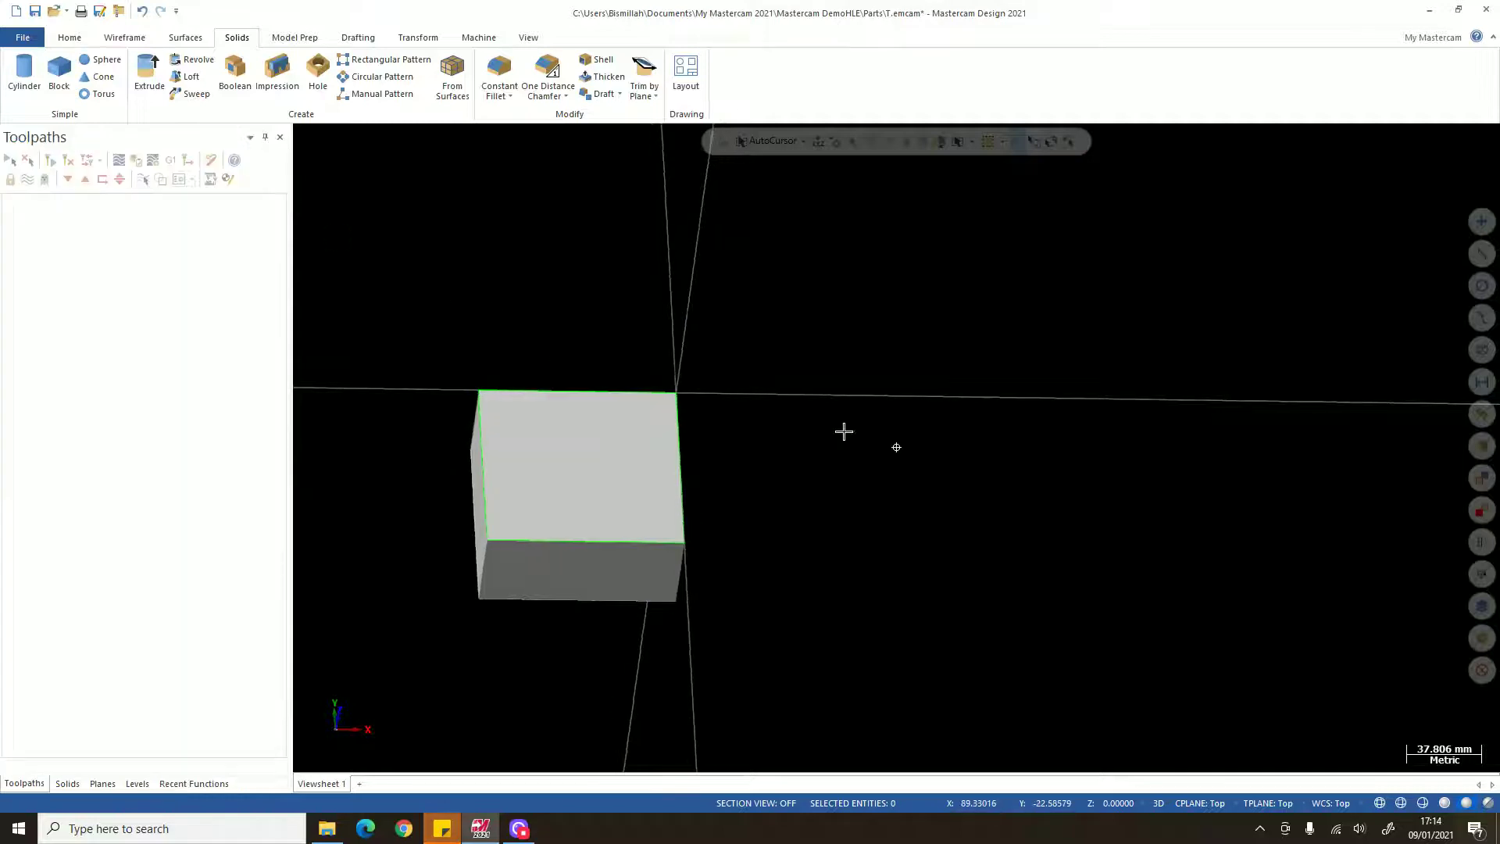
# - Draw a center-point circle on the block's top plane, centred outside the block and overlapping its corner at the origin
pyautogui.scroll(-1, 696, 466)
pyautogui.moveTo(719, 467); pyautogui.dragTo(683, 495, button='middle')
pyautogui.scroll(3, 695, 465)
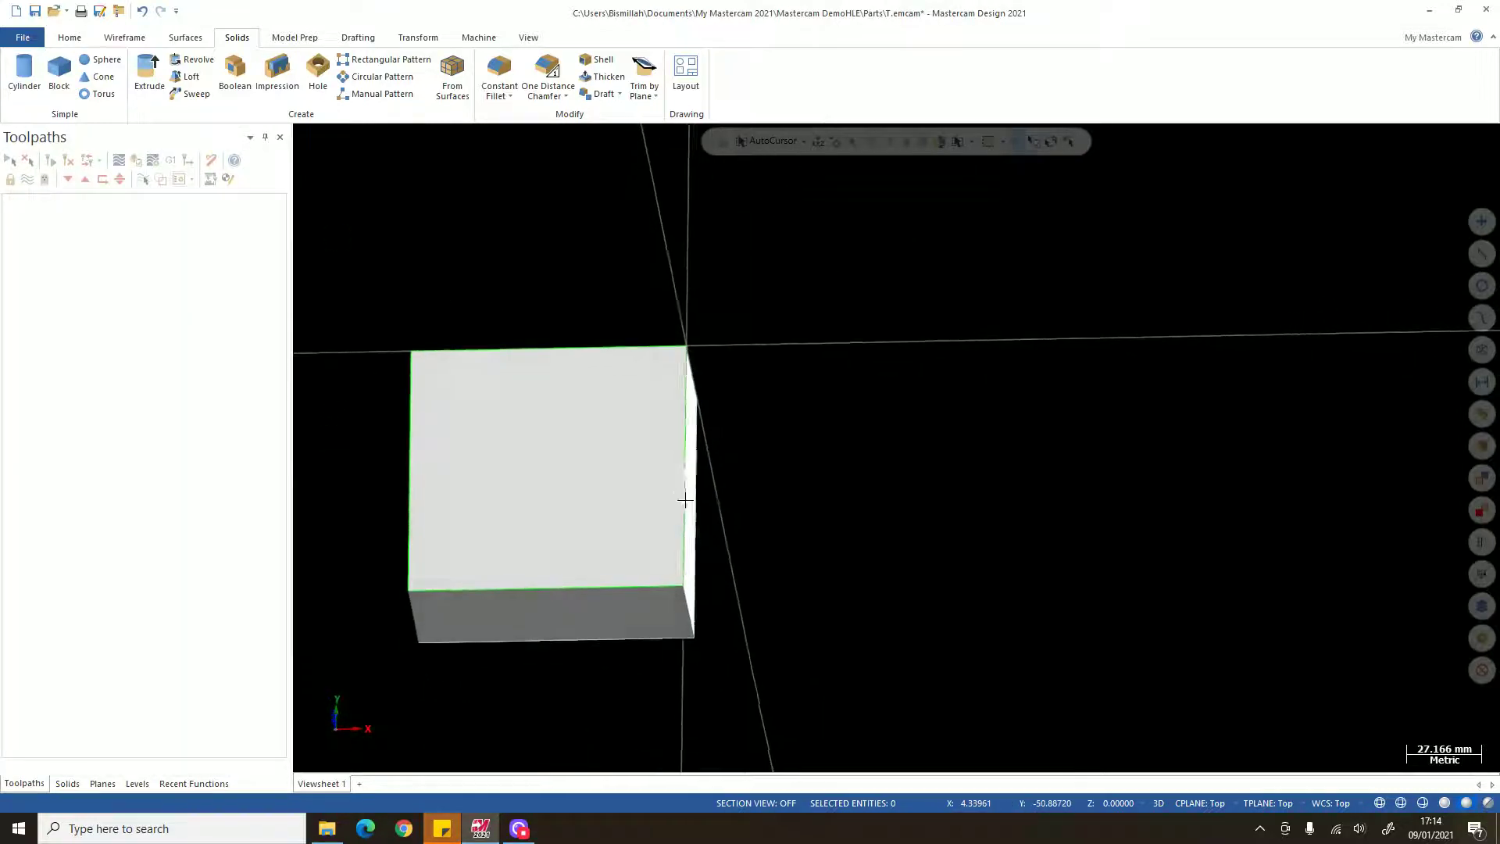
pyautogui.click(124, 37)
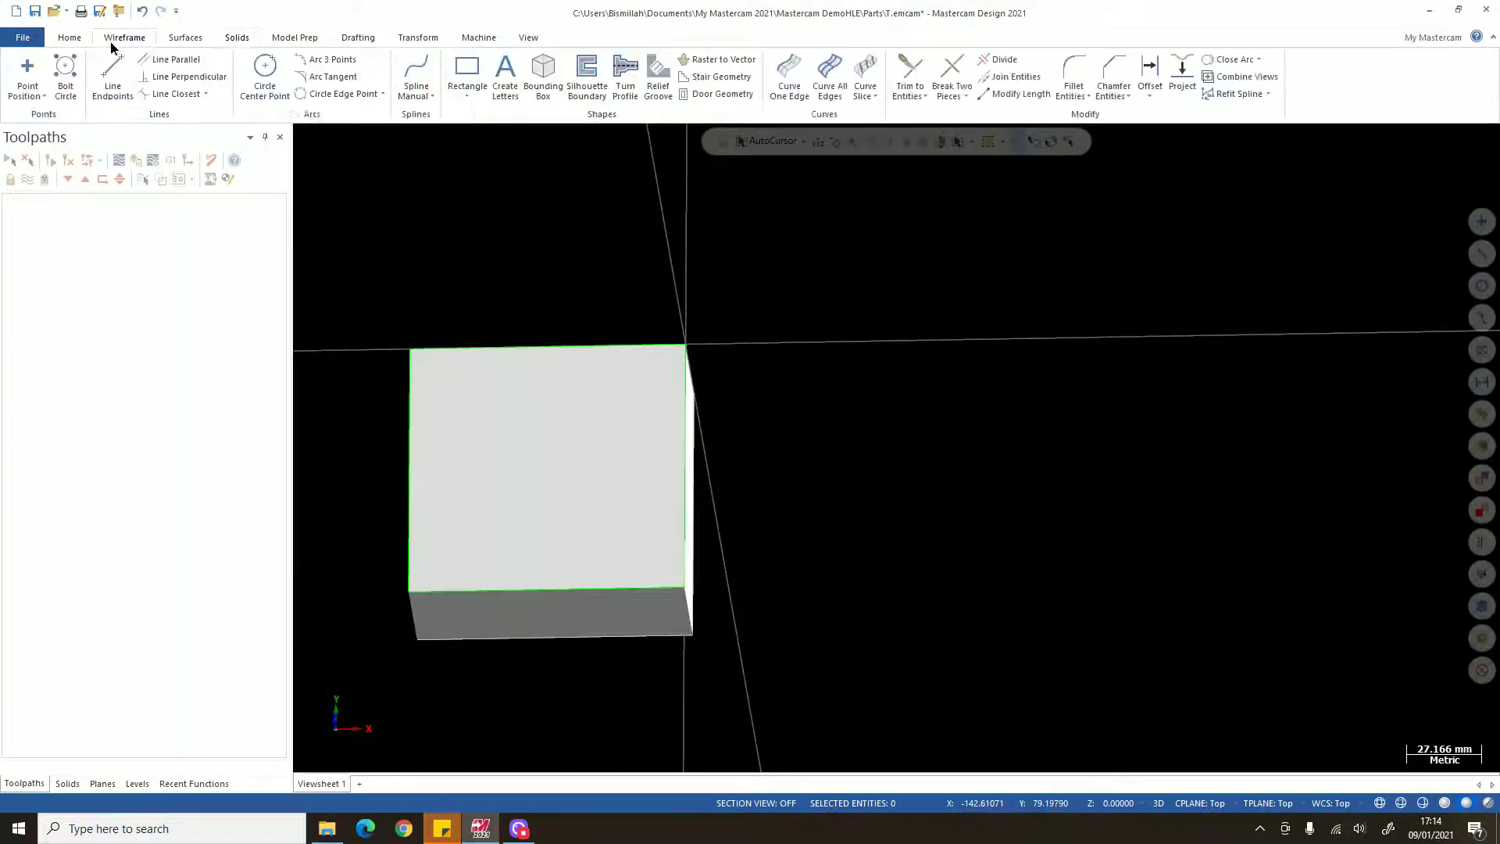
pyautogui.click(264, 74)
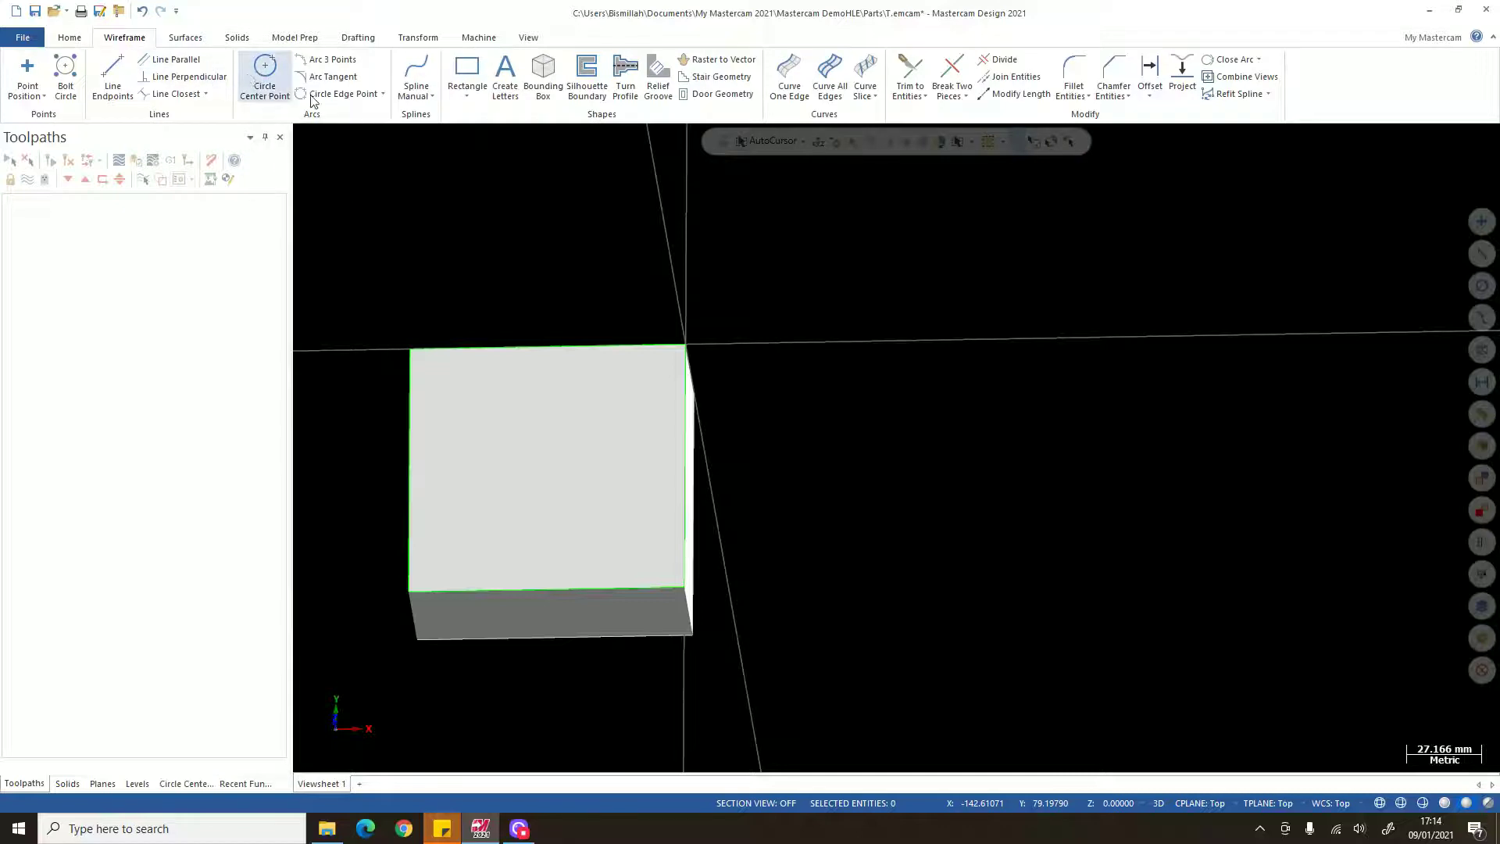
pyautogui.click(741, 393)
pyautogui.click(636, 395)
pyautogui.press('Return')
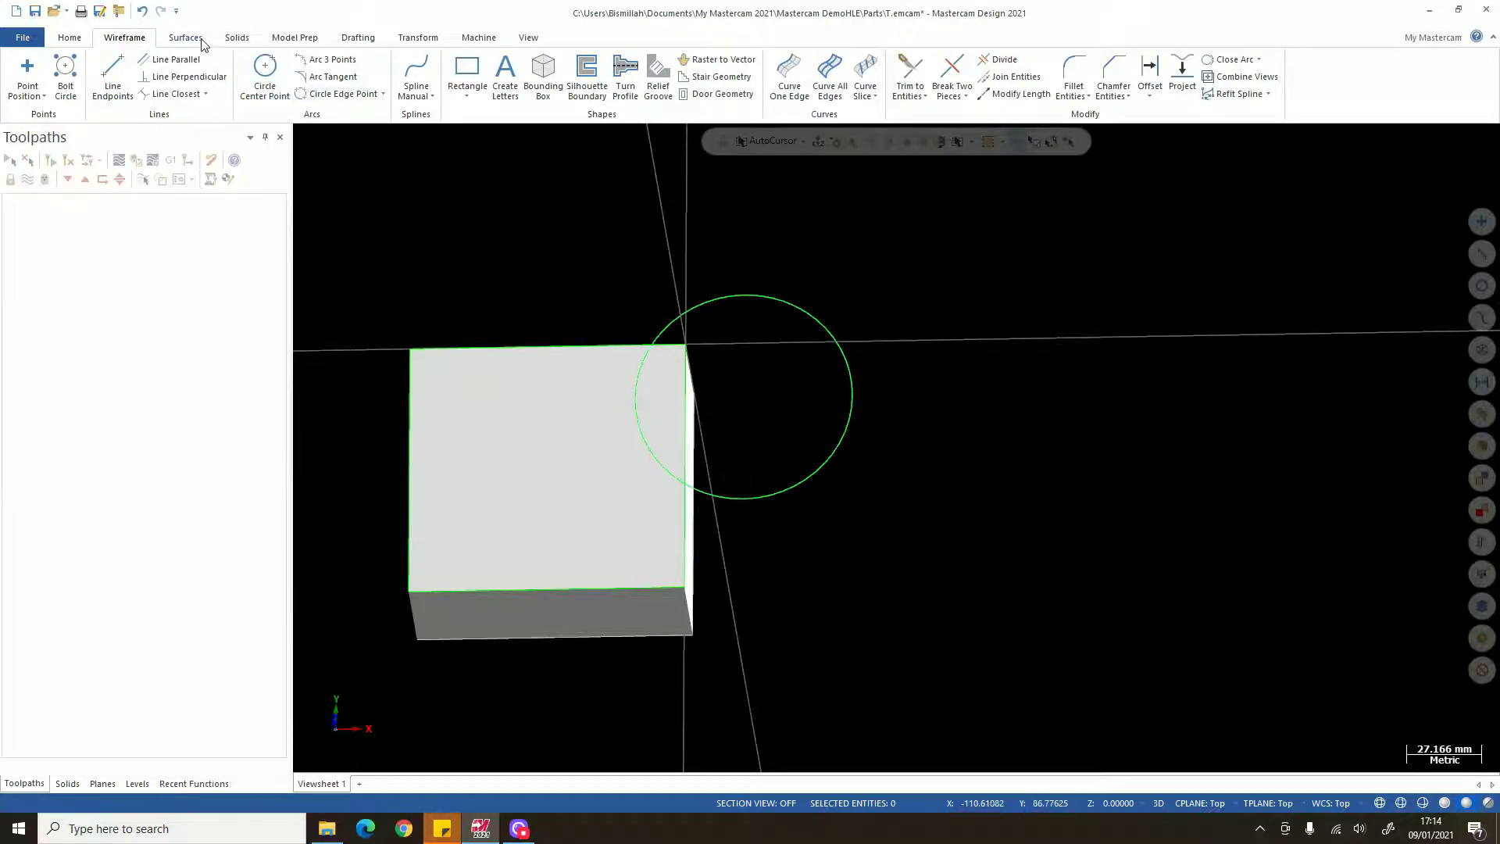
# - Extrude the circle as a Cut body operation with a distance of 25 mm, notching the block's corner
pyautogui.click(237, 37)
pyautogui.click(148, 72)
pyautogui.click(730, 299)
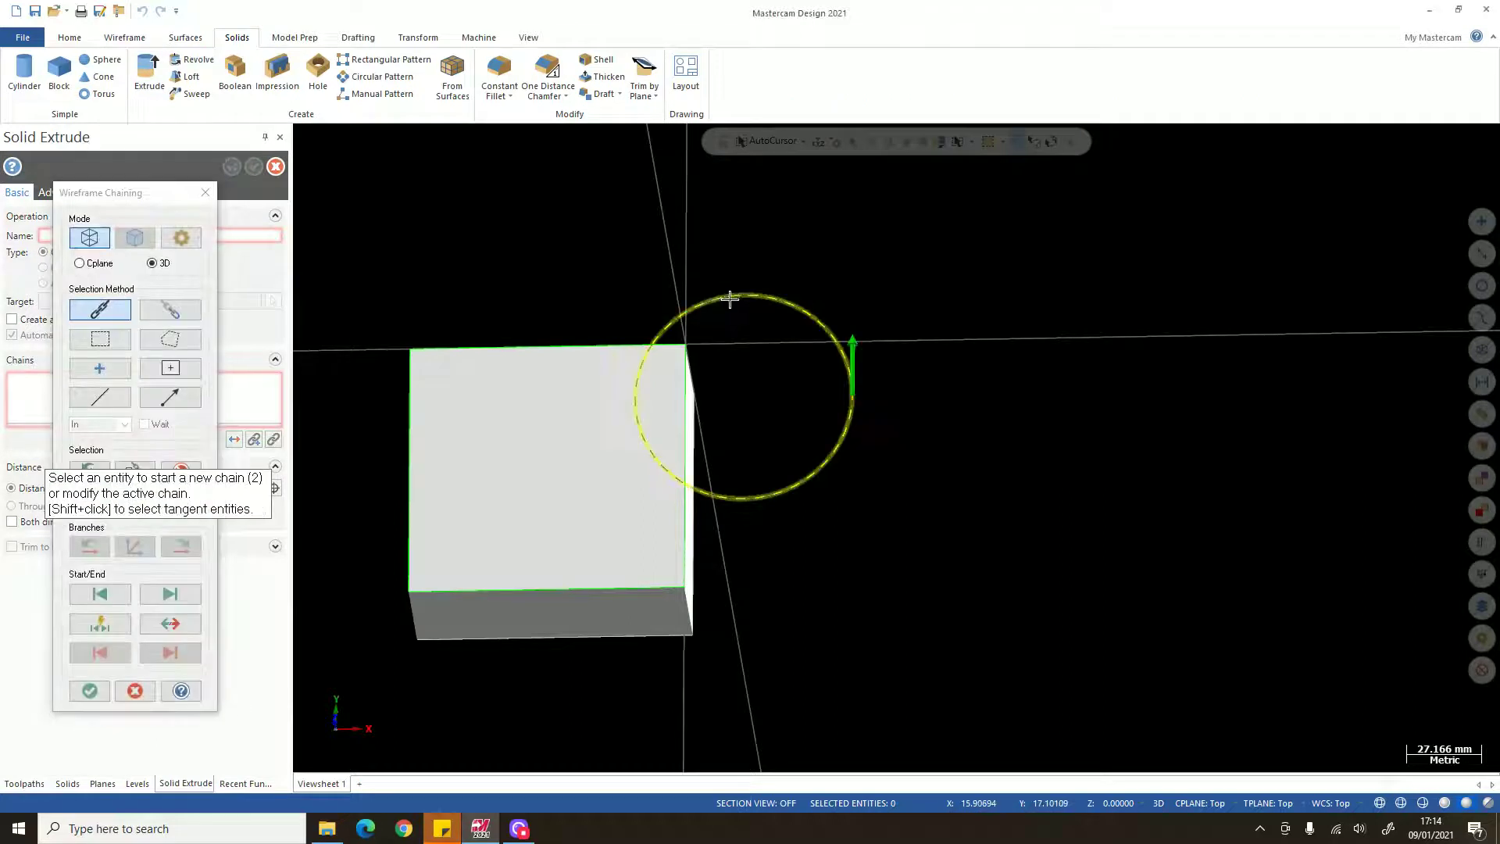
pyautogui.press('Return')
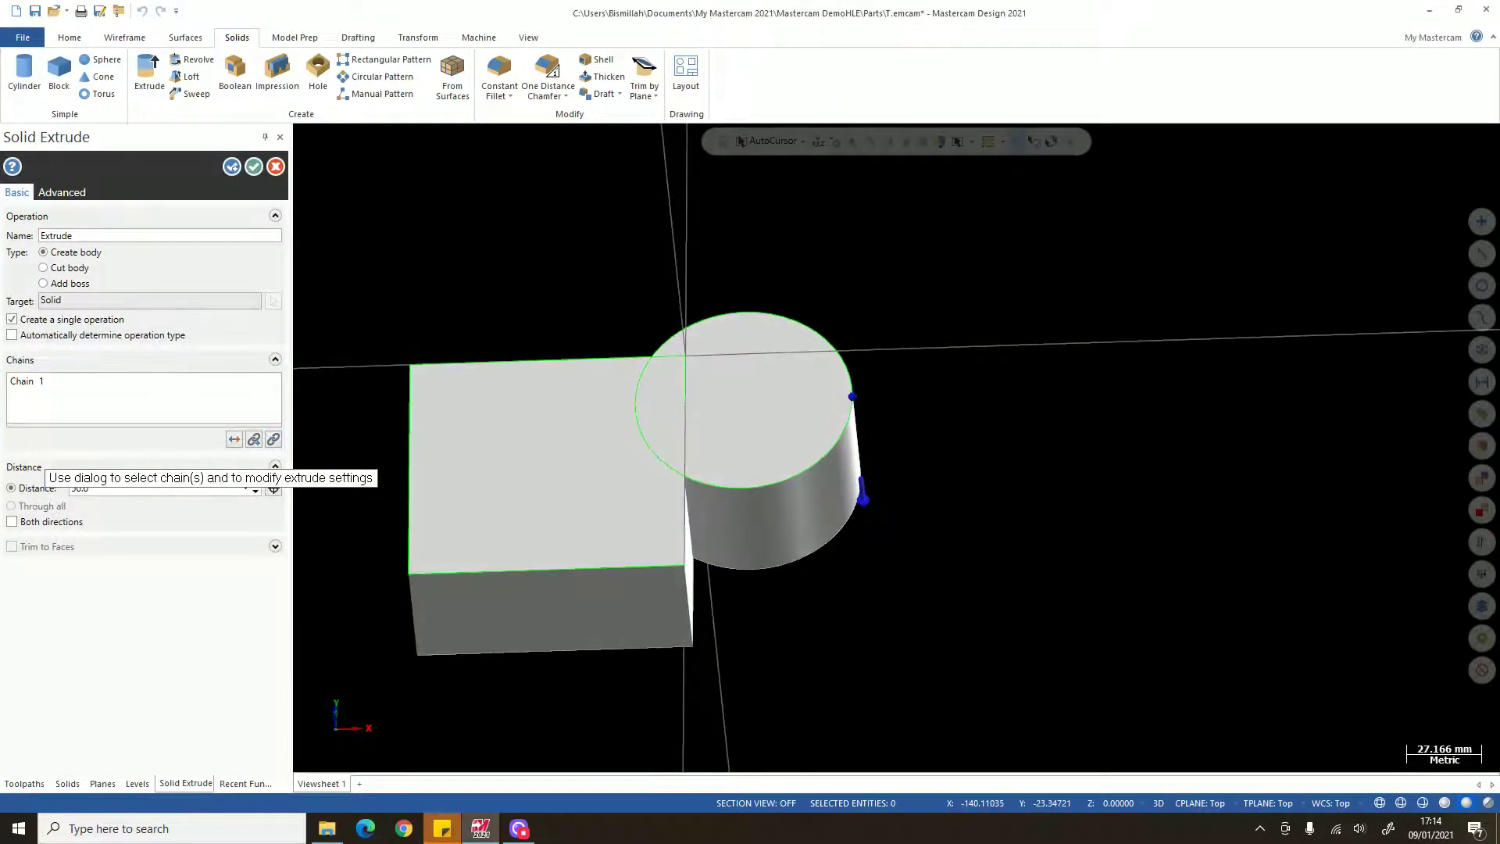
pyautogui.click(86, 268)
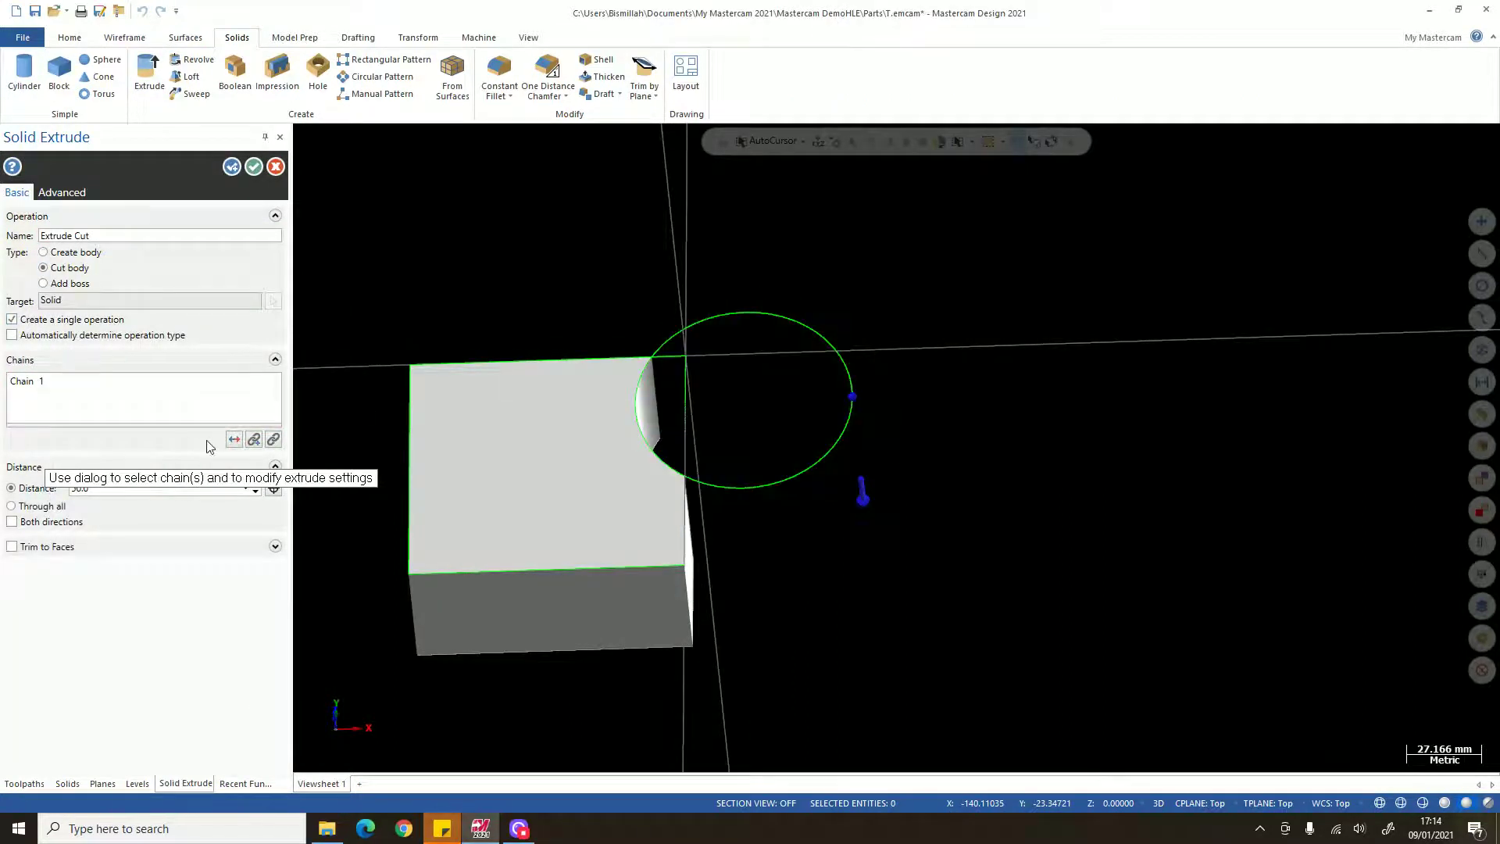
pyautogui.click(180, 484)
pyautogui.write('25')
pyautogui.press('Return')
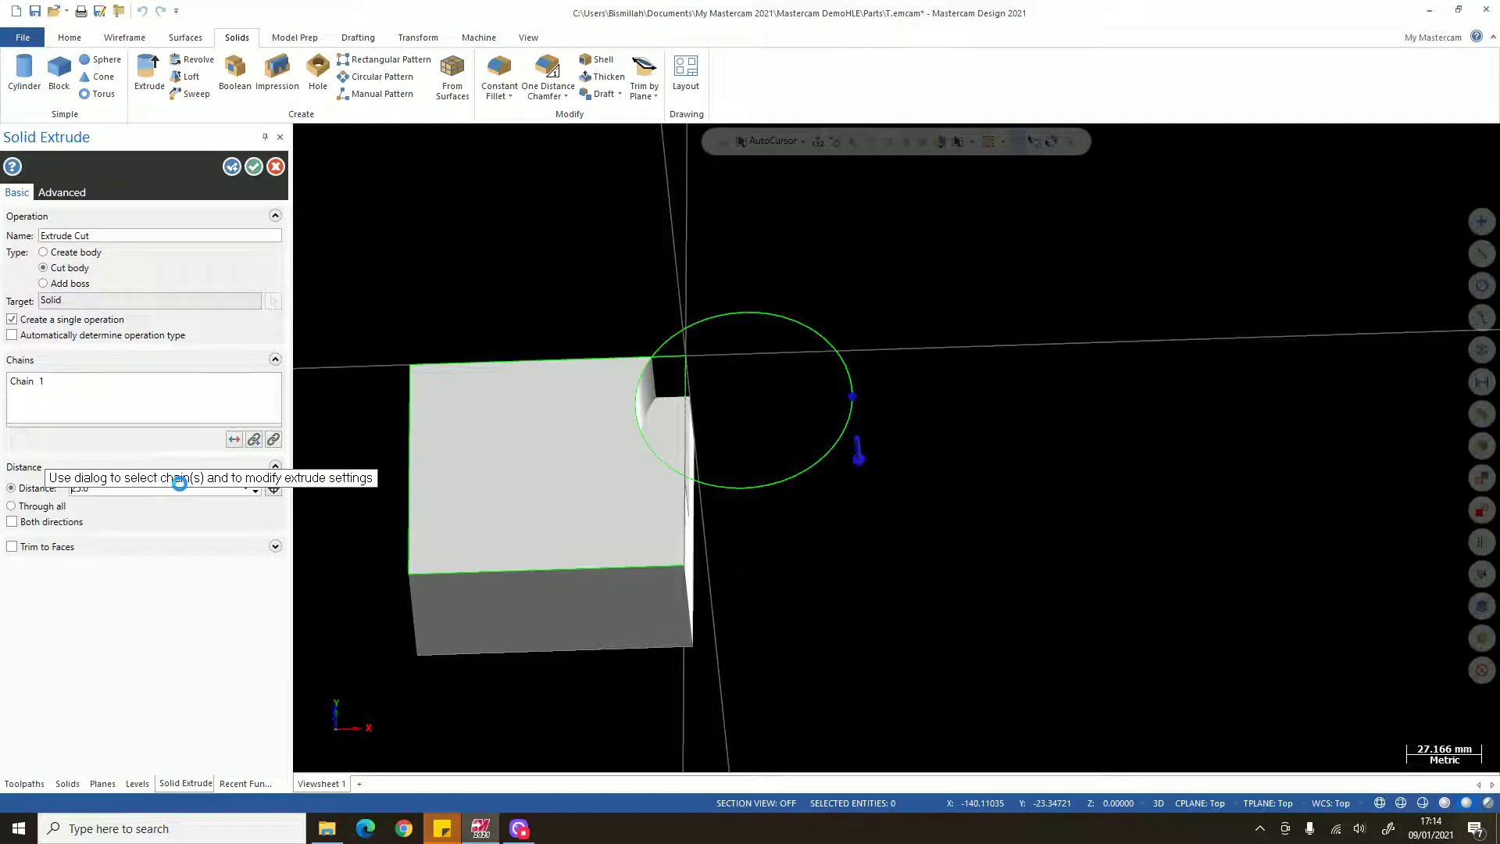
pyautogui.click(255, 168)
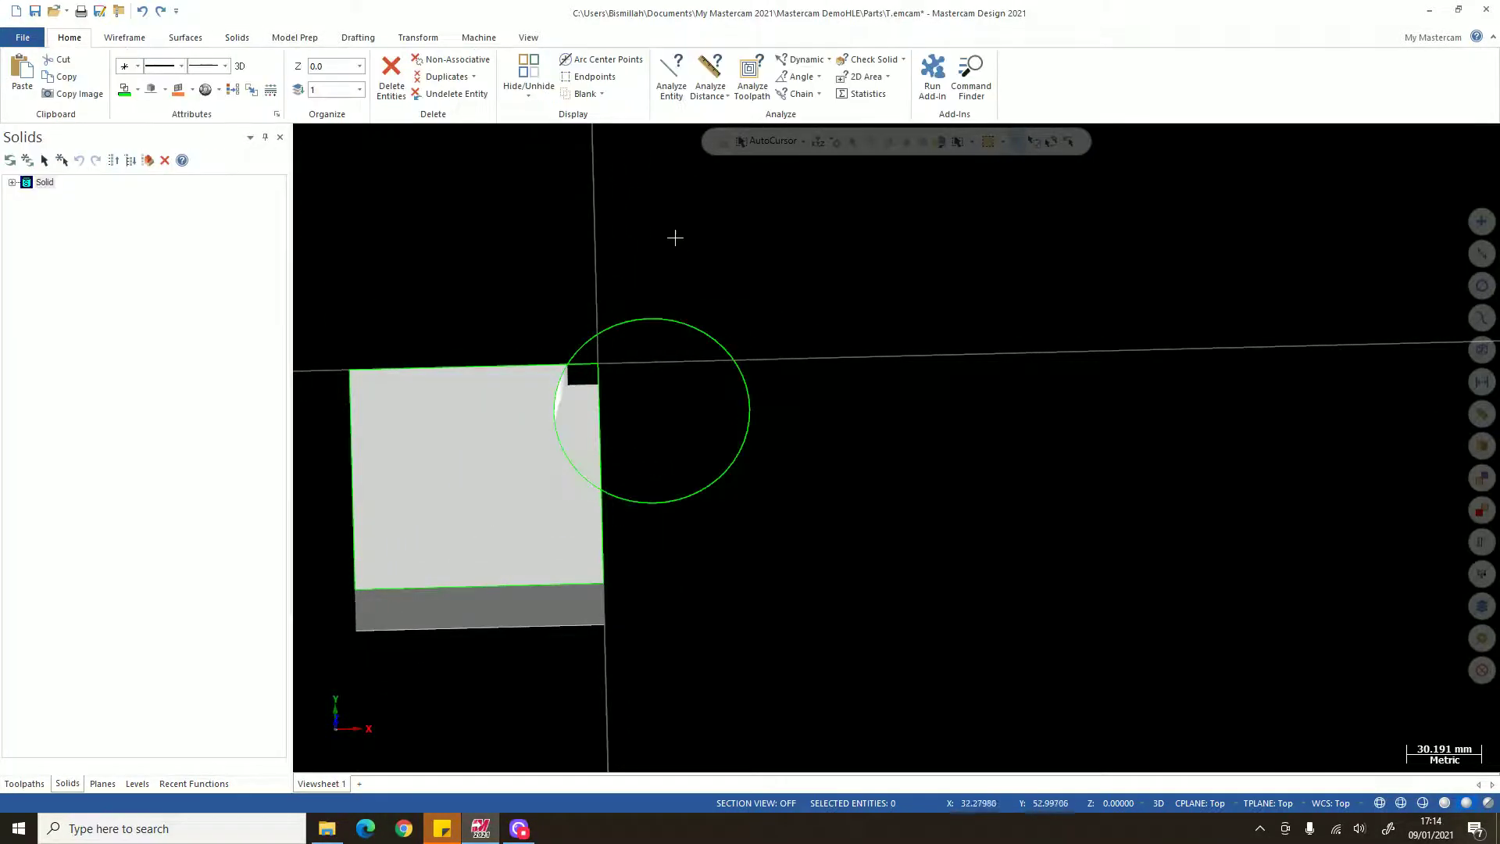
# - Blank the circle used for the corner cut
pyautogui.click(727, 353)
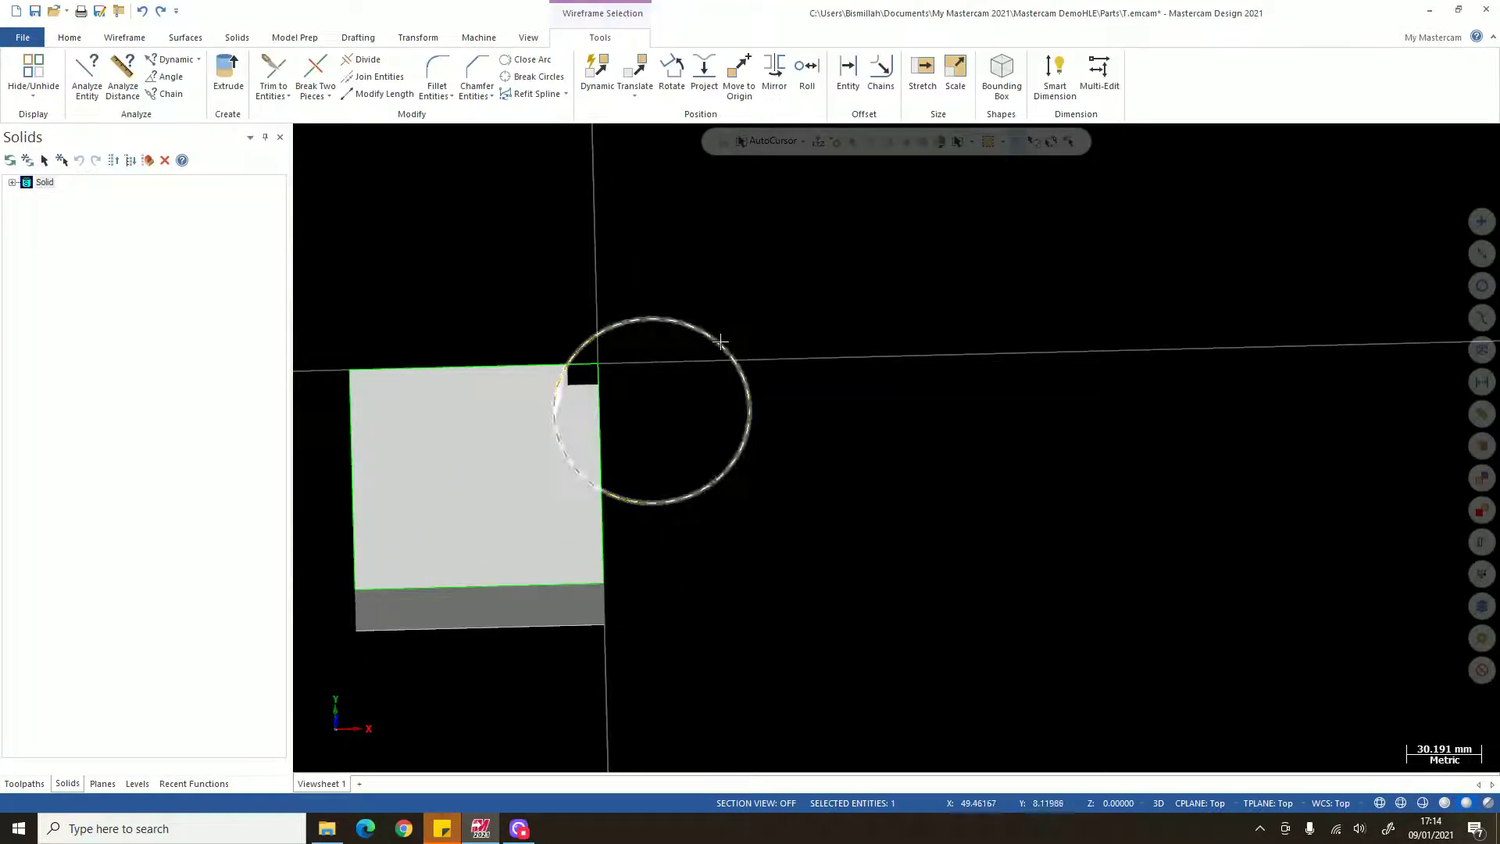
pyautogui.click(69, 38)
pyautogui.click(587, 94)
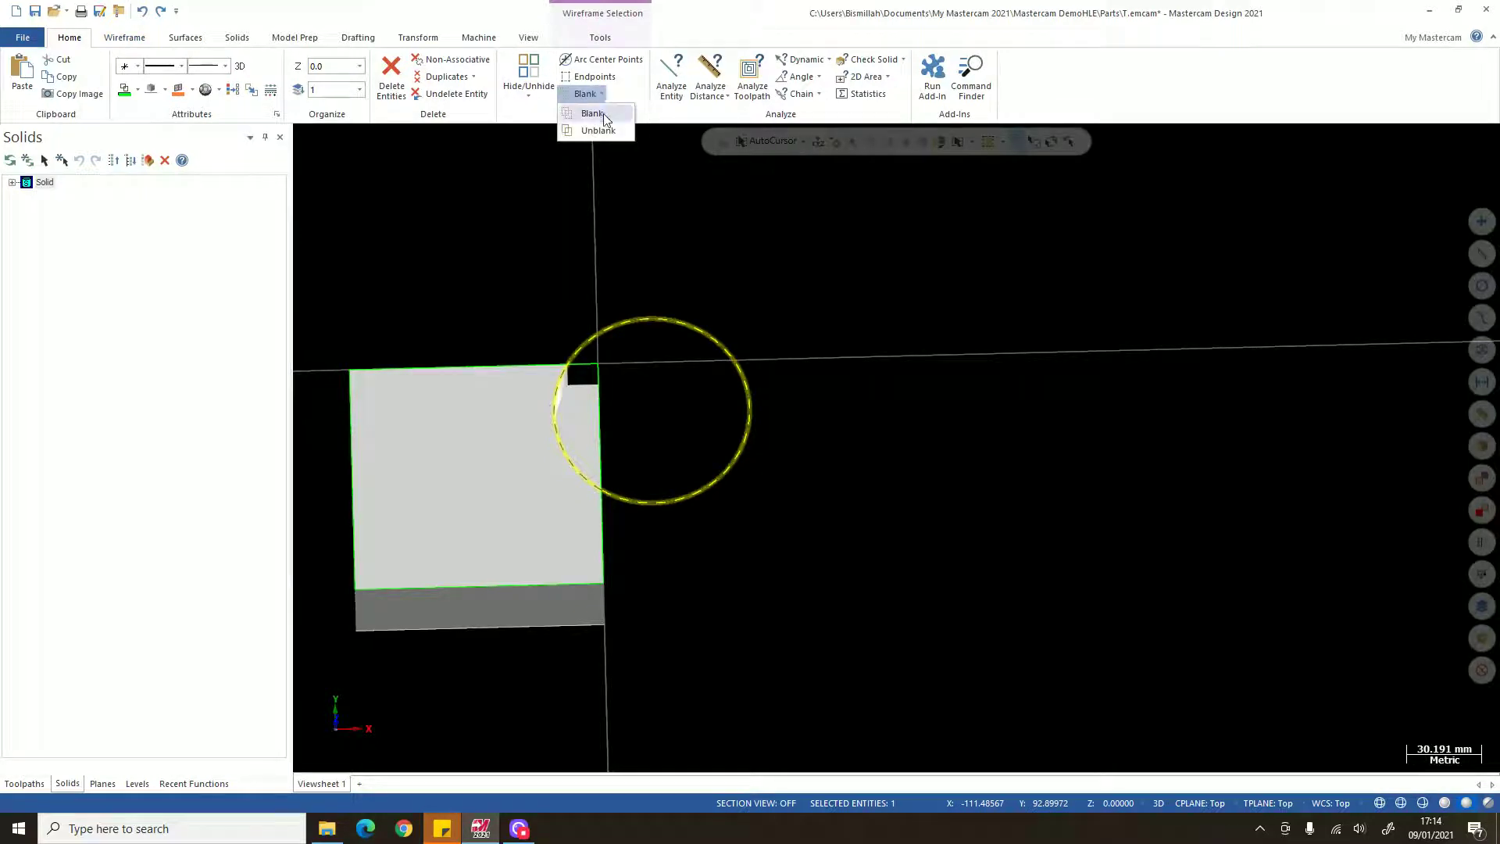
pyautogui.click(605, 116)
pyautogui.moveTo(689, 401)
pyautogui.mouseDown(button='middle')
pyautogui.moveTo(713, 395)
pyautogui.moveTo(684, 395)
pyautogui.mouseUp(button='middle')
pyautogui.scroll(-1, 685, 395)
# - Start a freeform multi-line at the outer corner of the notch floor with Automatically determine Z depth enabled
pyautogui.click(125, 37)
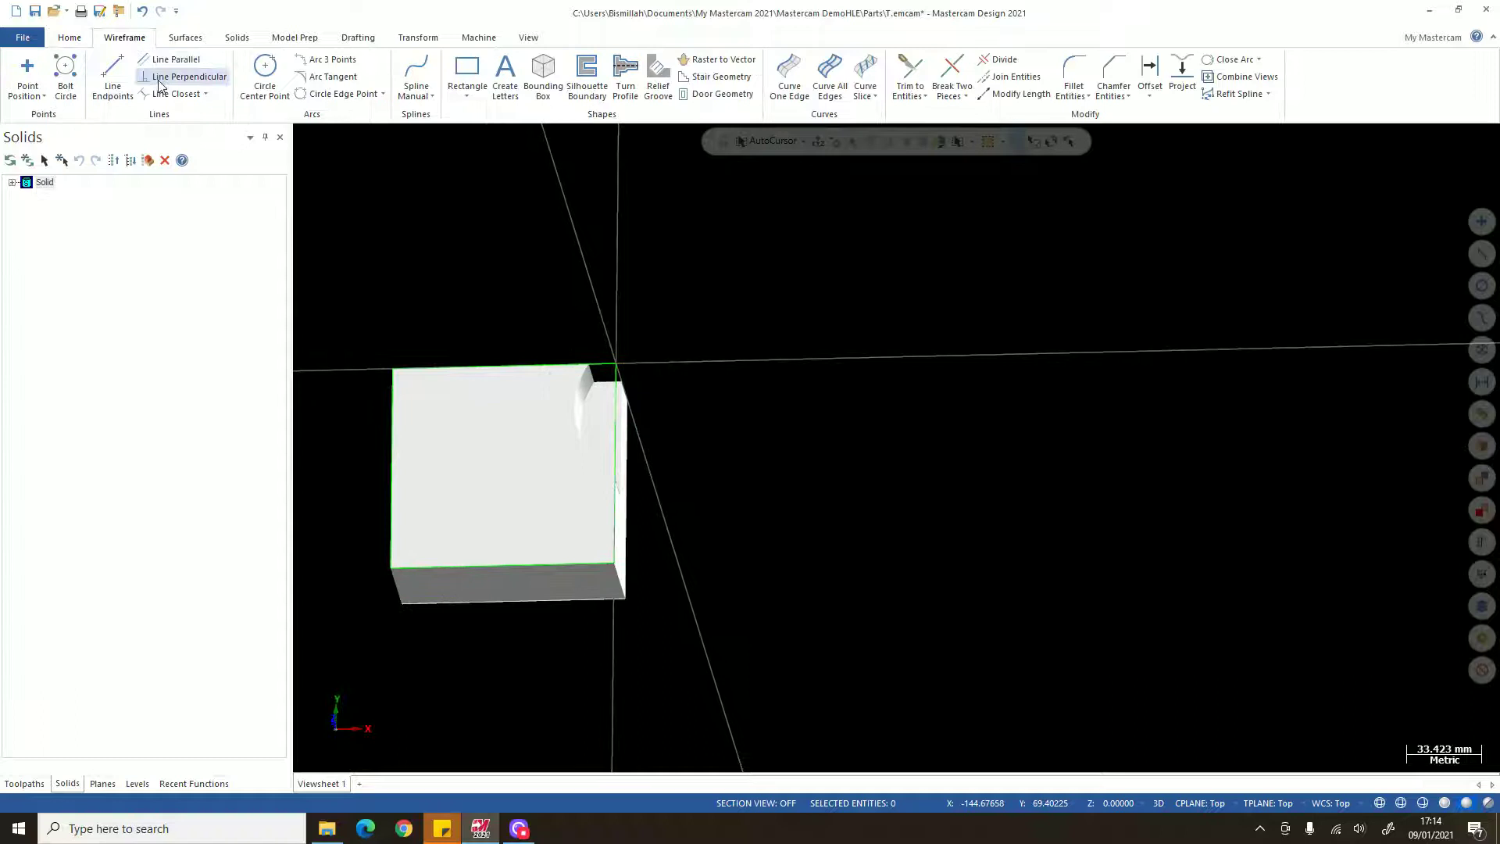
pyautogui.click(113, 78)
pyautogui.scroll(1, 668, 420)
pyautogui.hotkey('alt', '1')
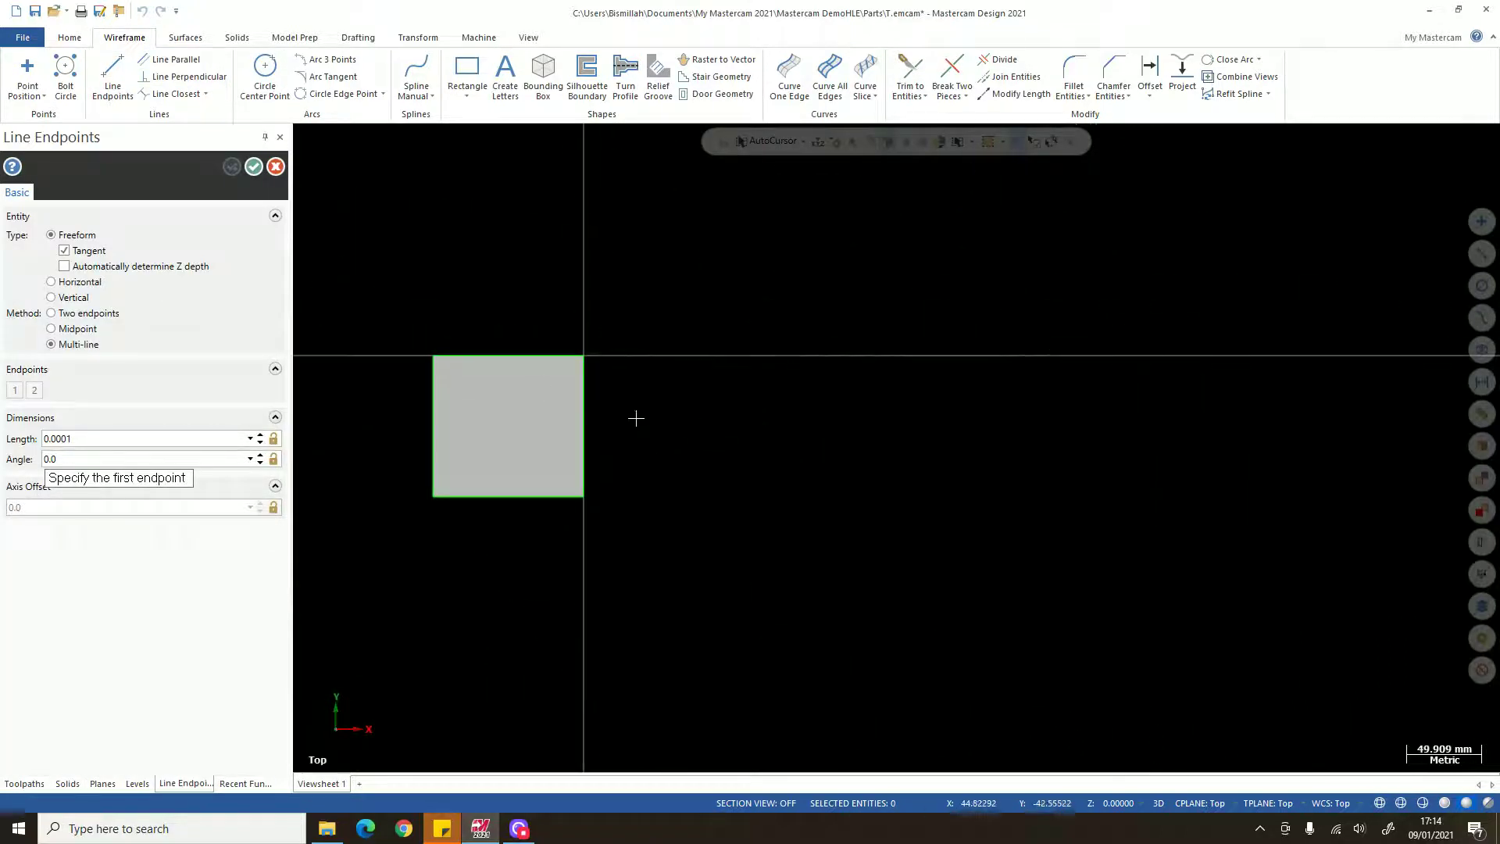
pyautogui.scroll(16, 549, 389)
pyautogui.moveTo(662, 416); pyautogui.dragTo(649, 394, button='middle')
pyautogui.scroll(4, 649, 395)
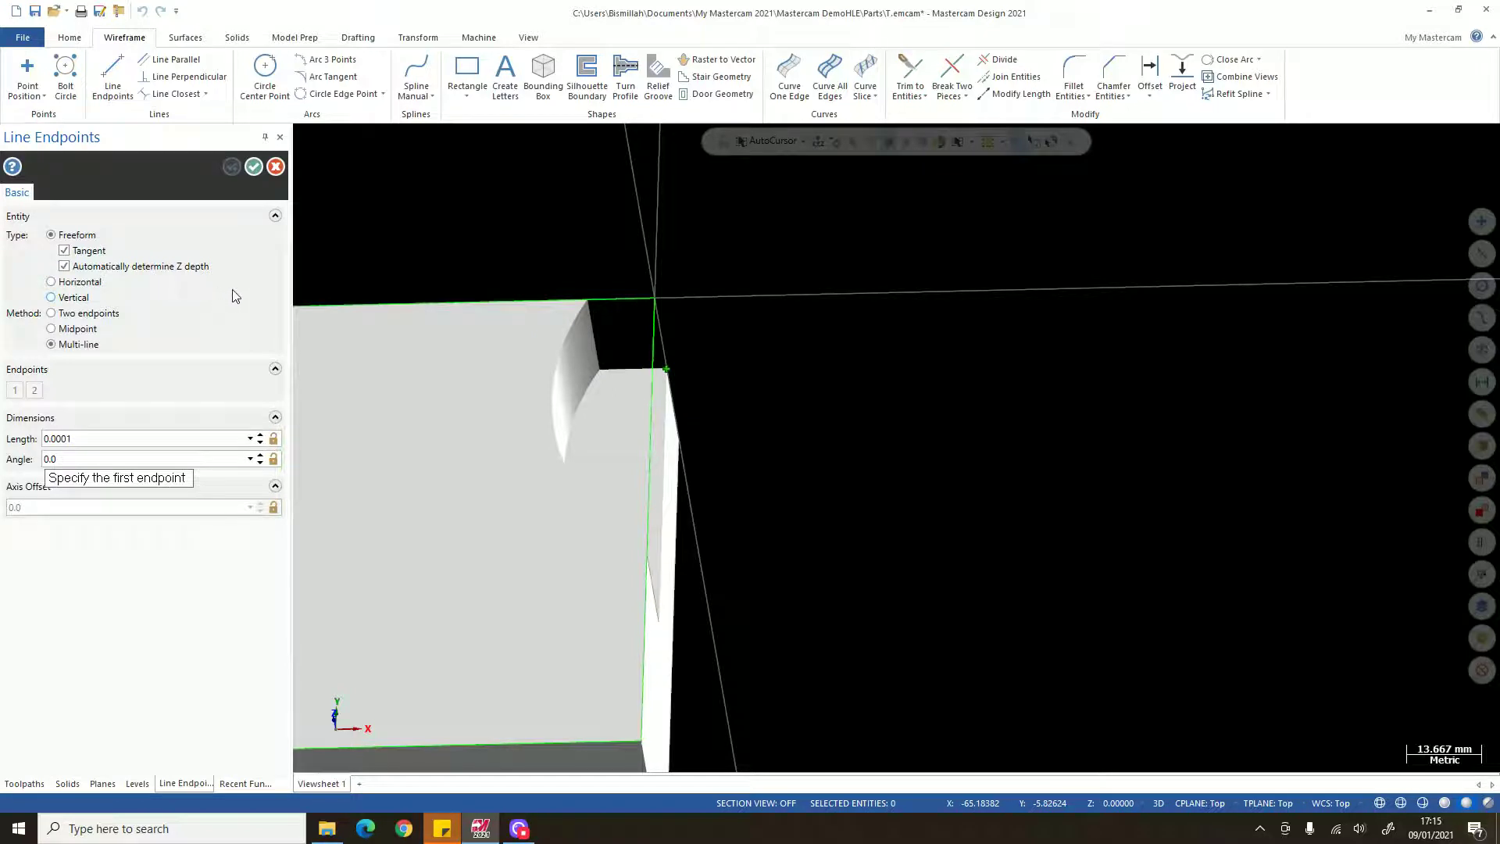
pyautogui.scroll(2, 703, 391)
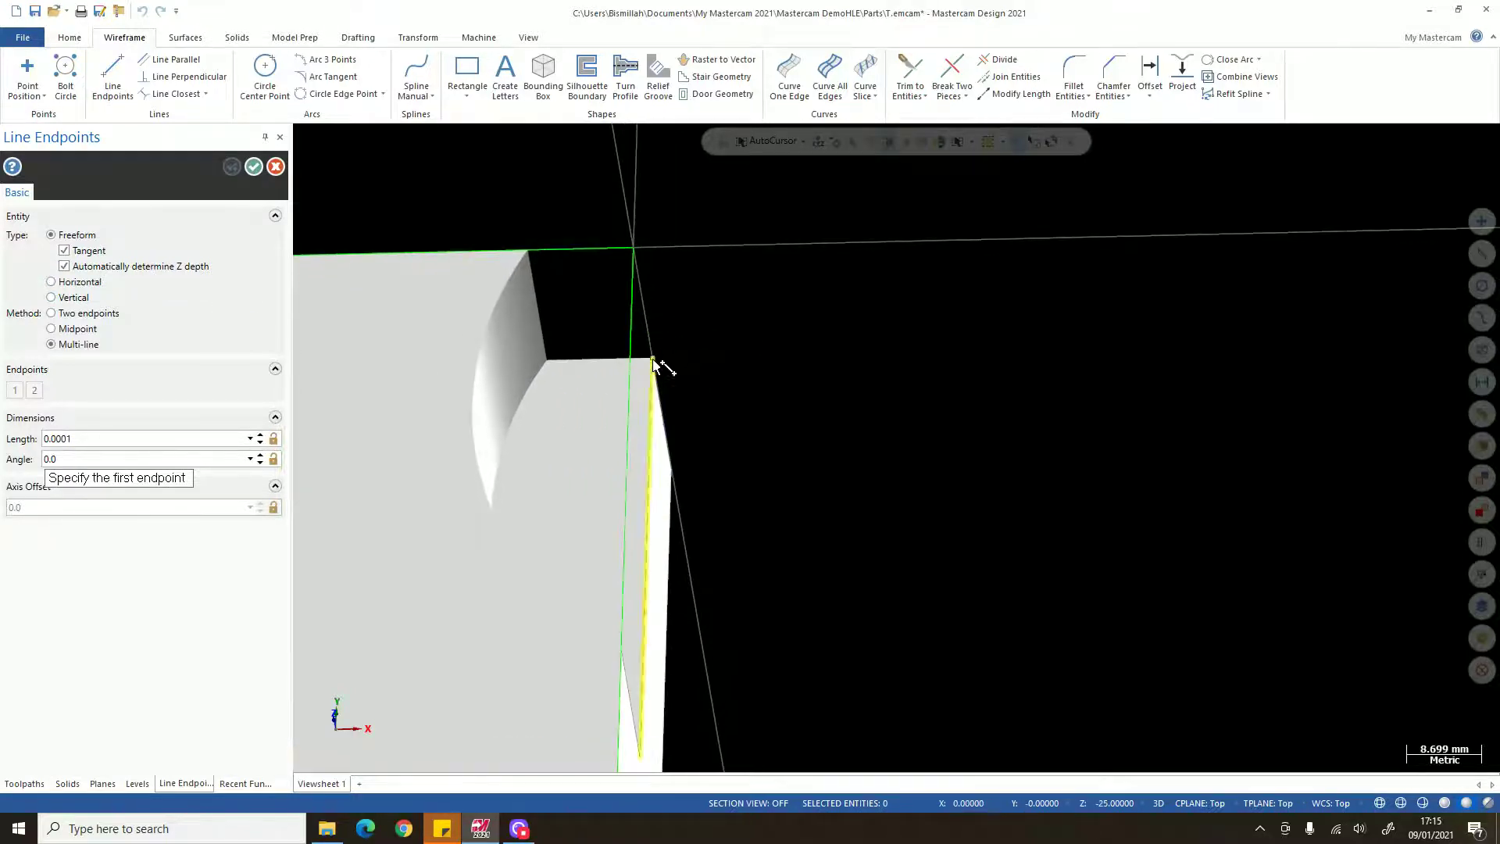
pyautogui.click(653, 358)
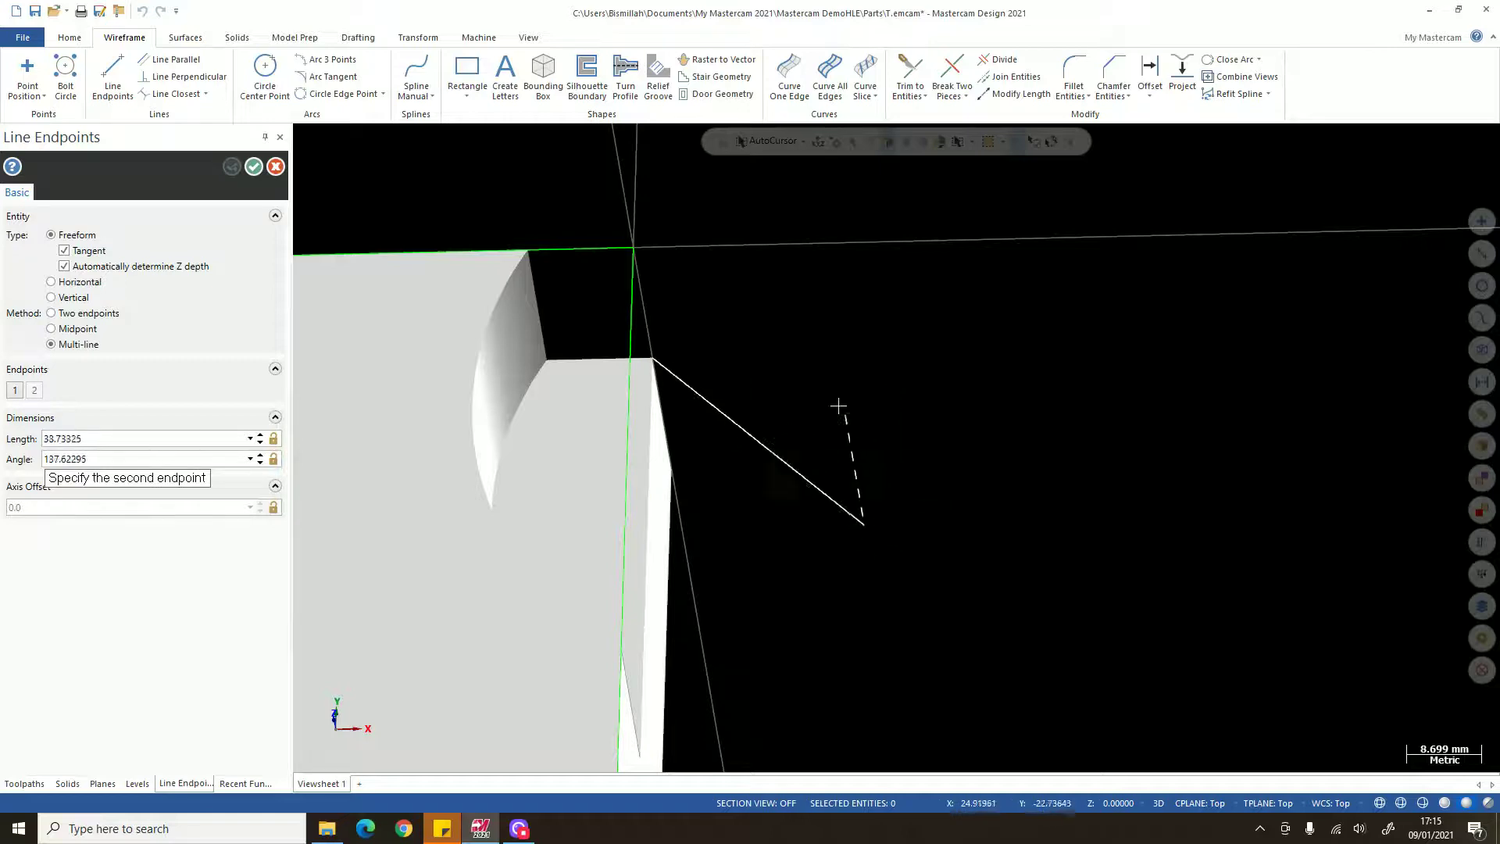
# - Draw a self-crossing chain of multi-line segments from the notch-floor corner out beside the block, and end the line command
pyautogui.moveTo(837, 409); pyautogui.dragTo(662, 351, button='middle')
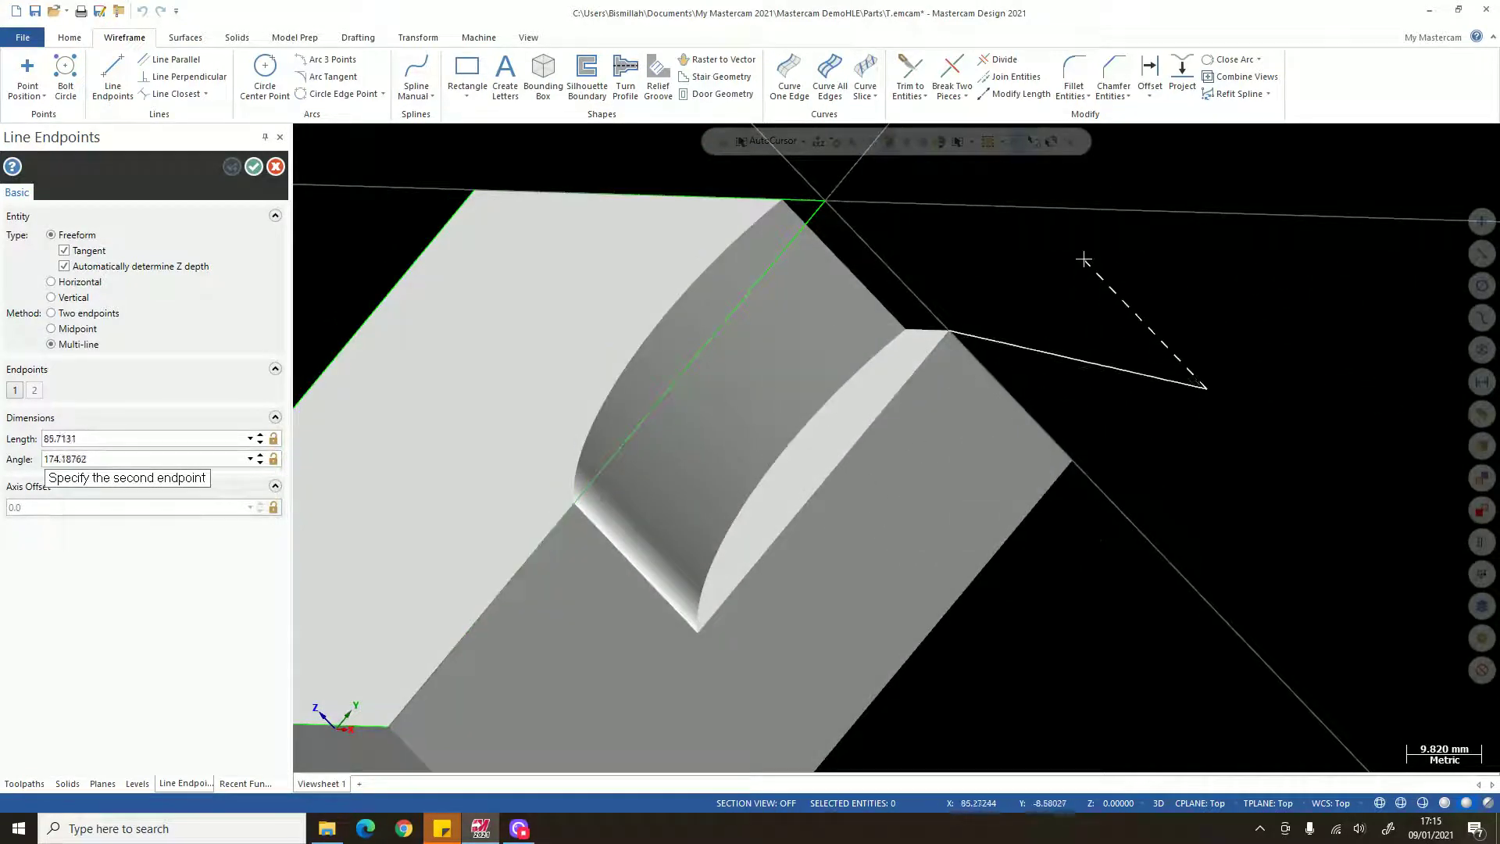
pyautogui.scroll(1, 979, 356)
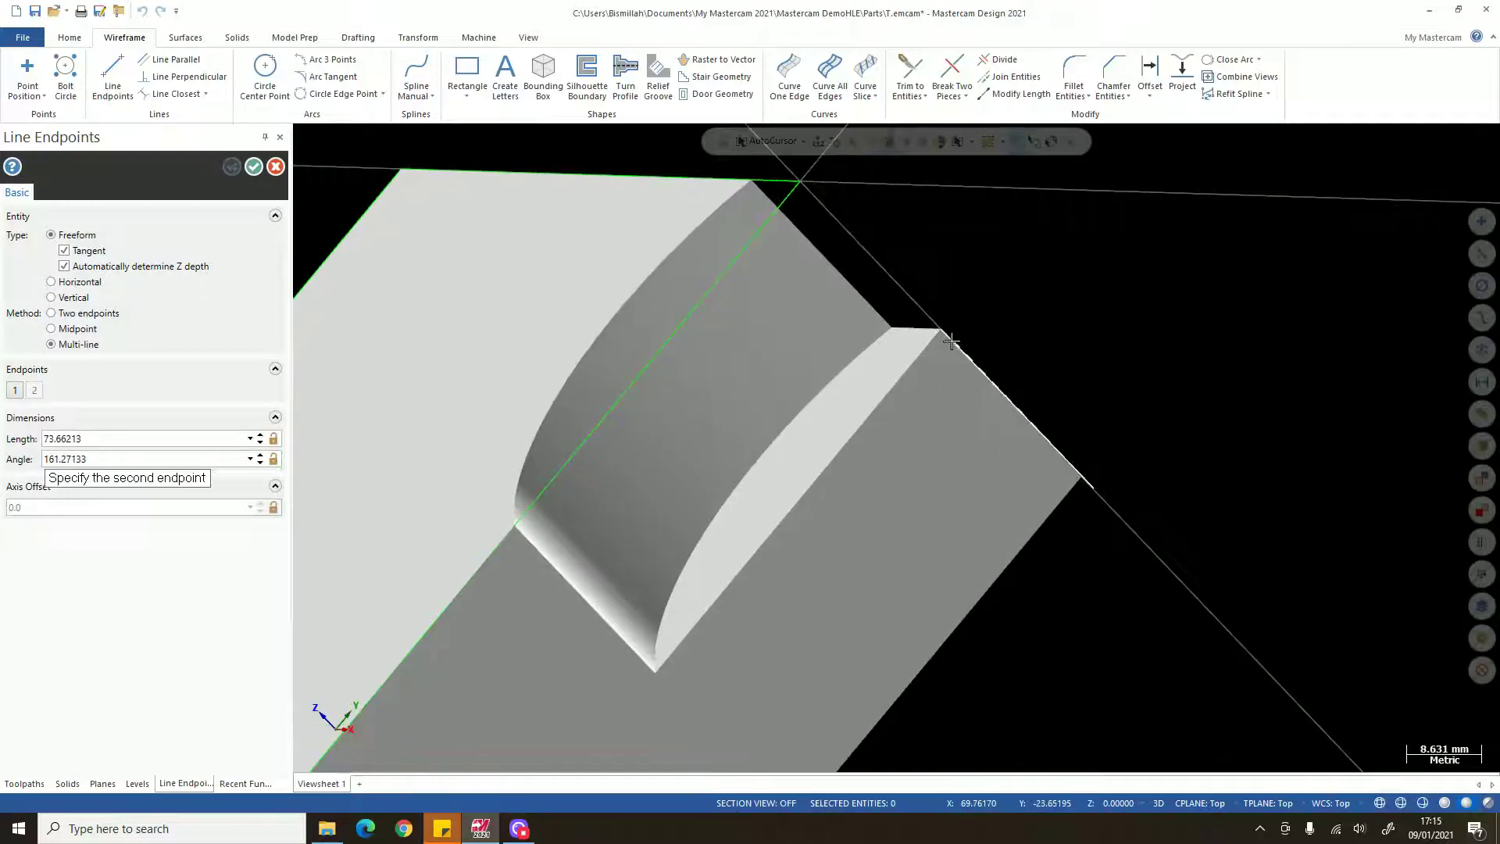
pyautogui.click(1121, 262)
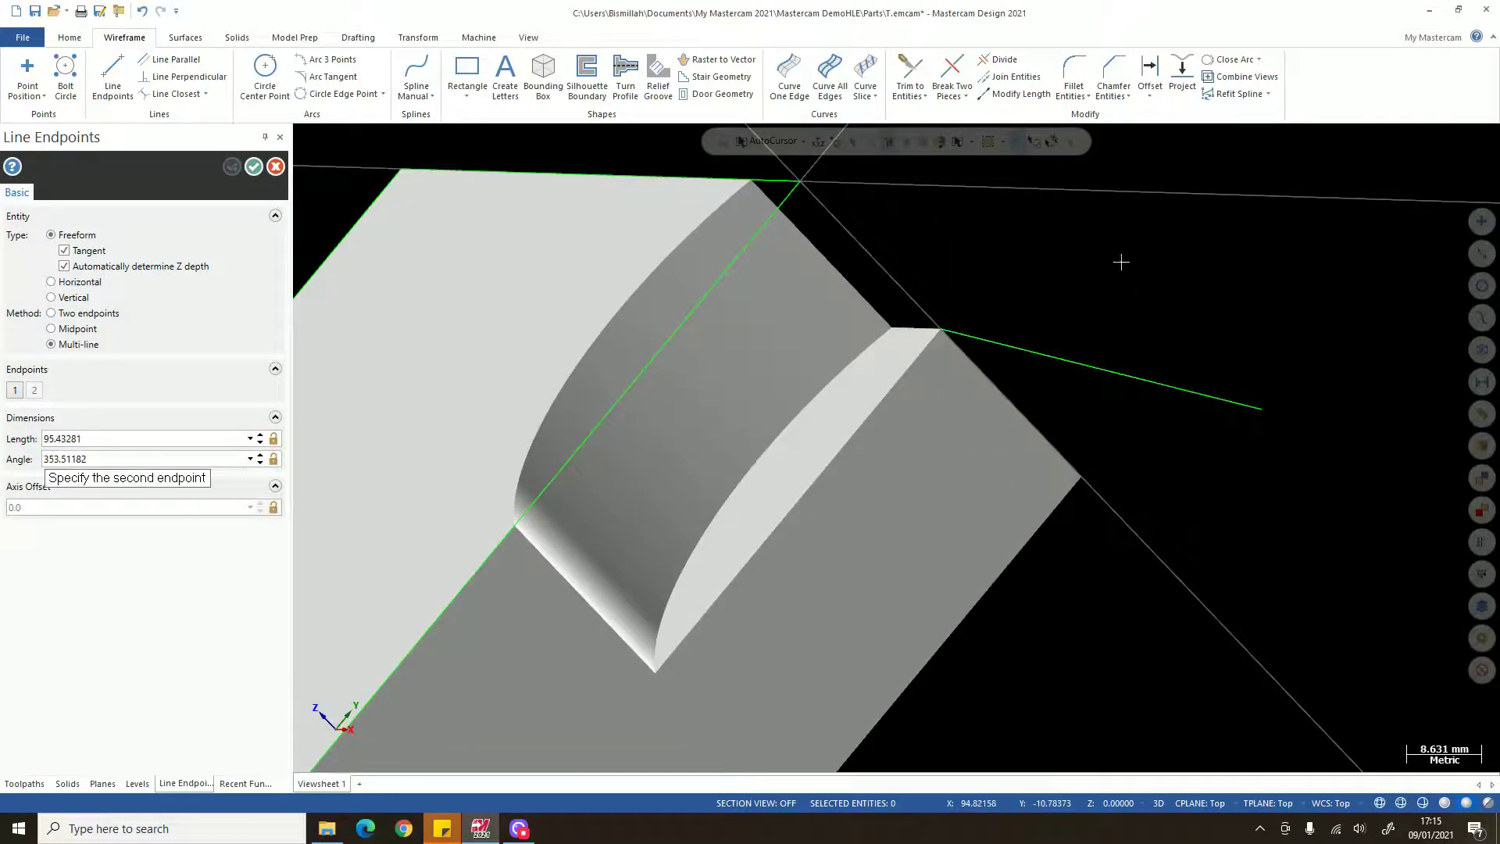
pyautogui.moveTo(1147, 387); pyautogui.dragTo(1296, 394, button='middle')
pyautogui.click(1219, 519)
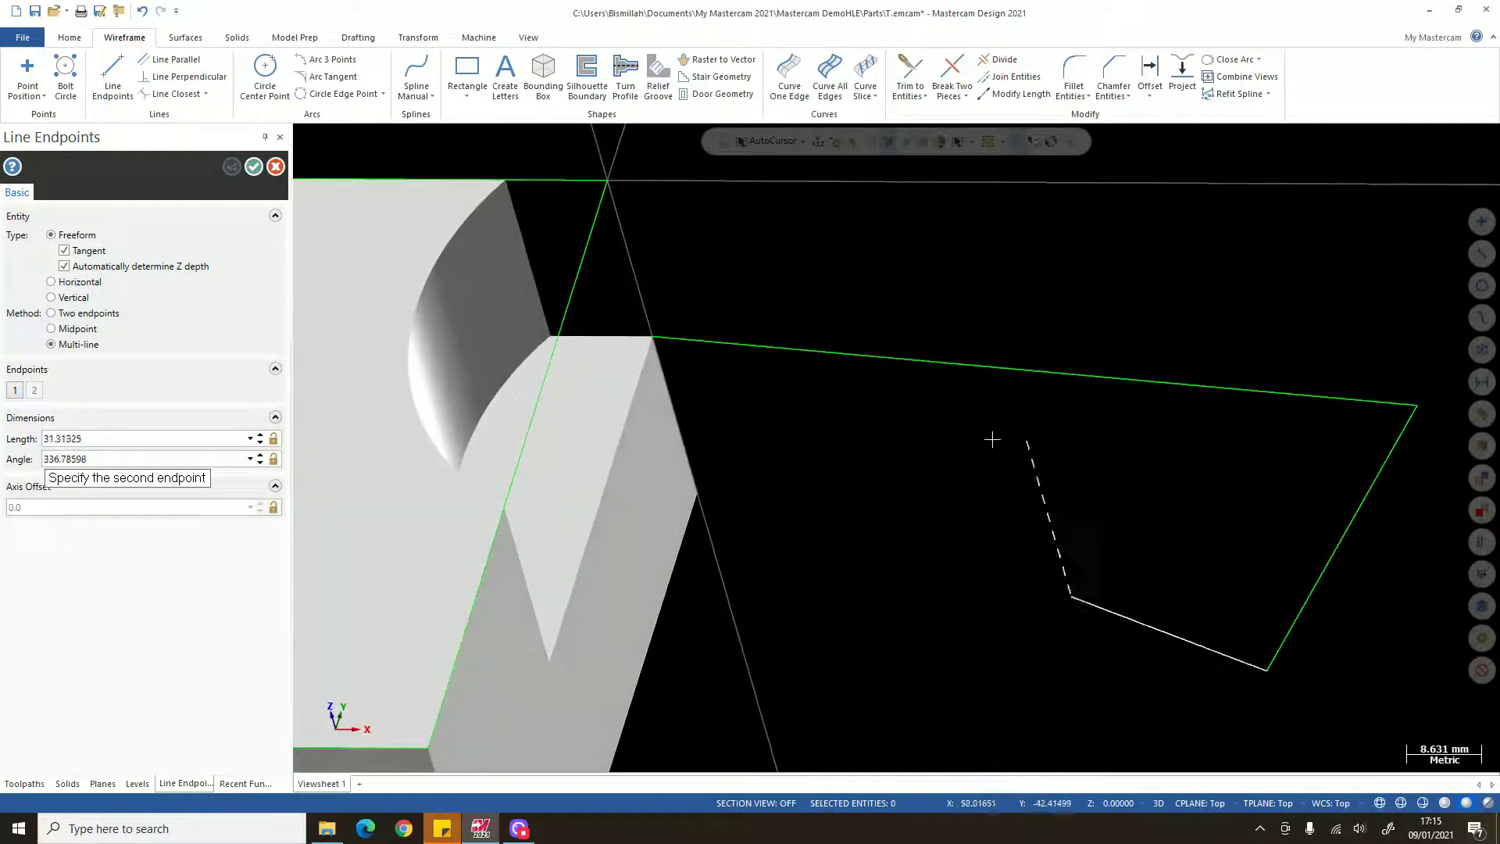
pyautogui.click(913, 440)
pyautogui.click(1021, 217)
pyautogui.click(1216, 589)
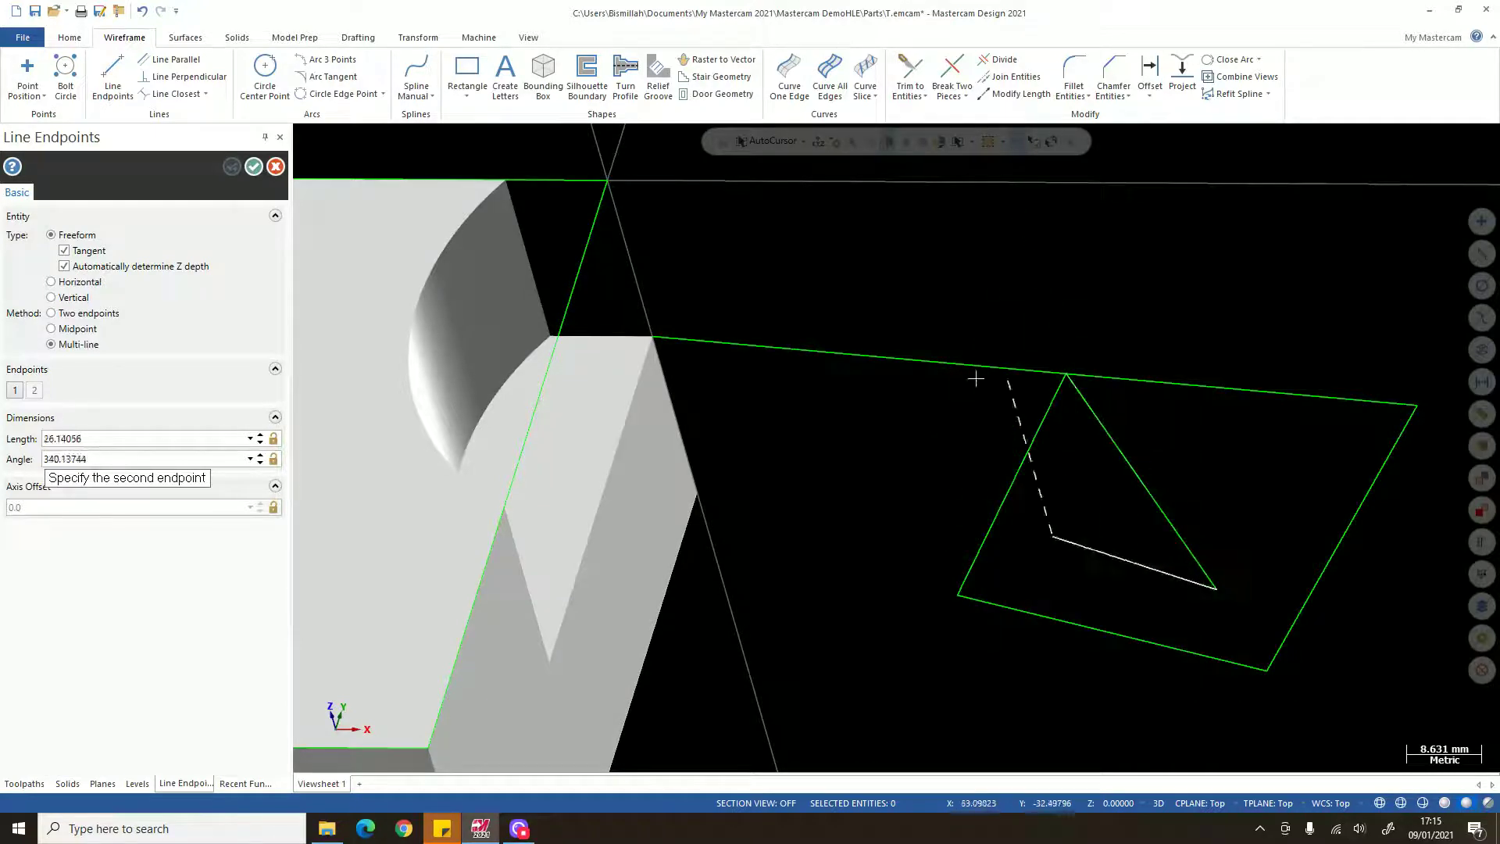
pyautogui.click(917, 534)
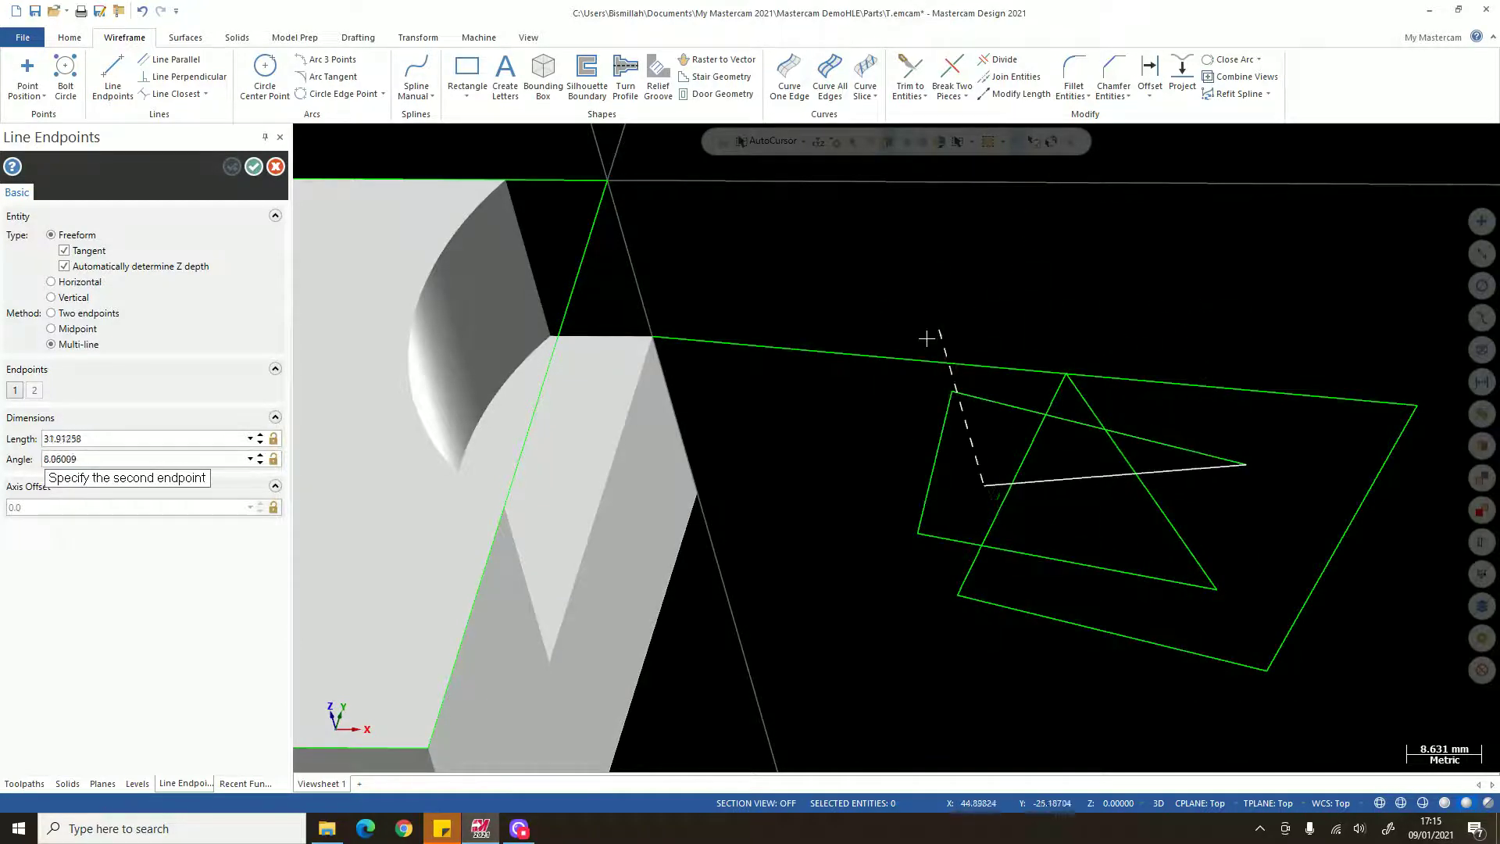
pyautogui.moveTo(927, 338)
pyautogui.mouseDown(button='middle')
pyautogui.moveTo(1057, 378)
pyautogui.moveTo(1059, 308)
pyautogui.mouseUp(button='middle')
pyautogui.scroll(-1, 985, 415)
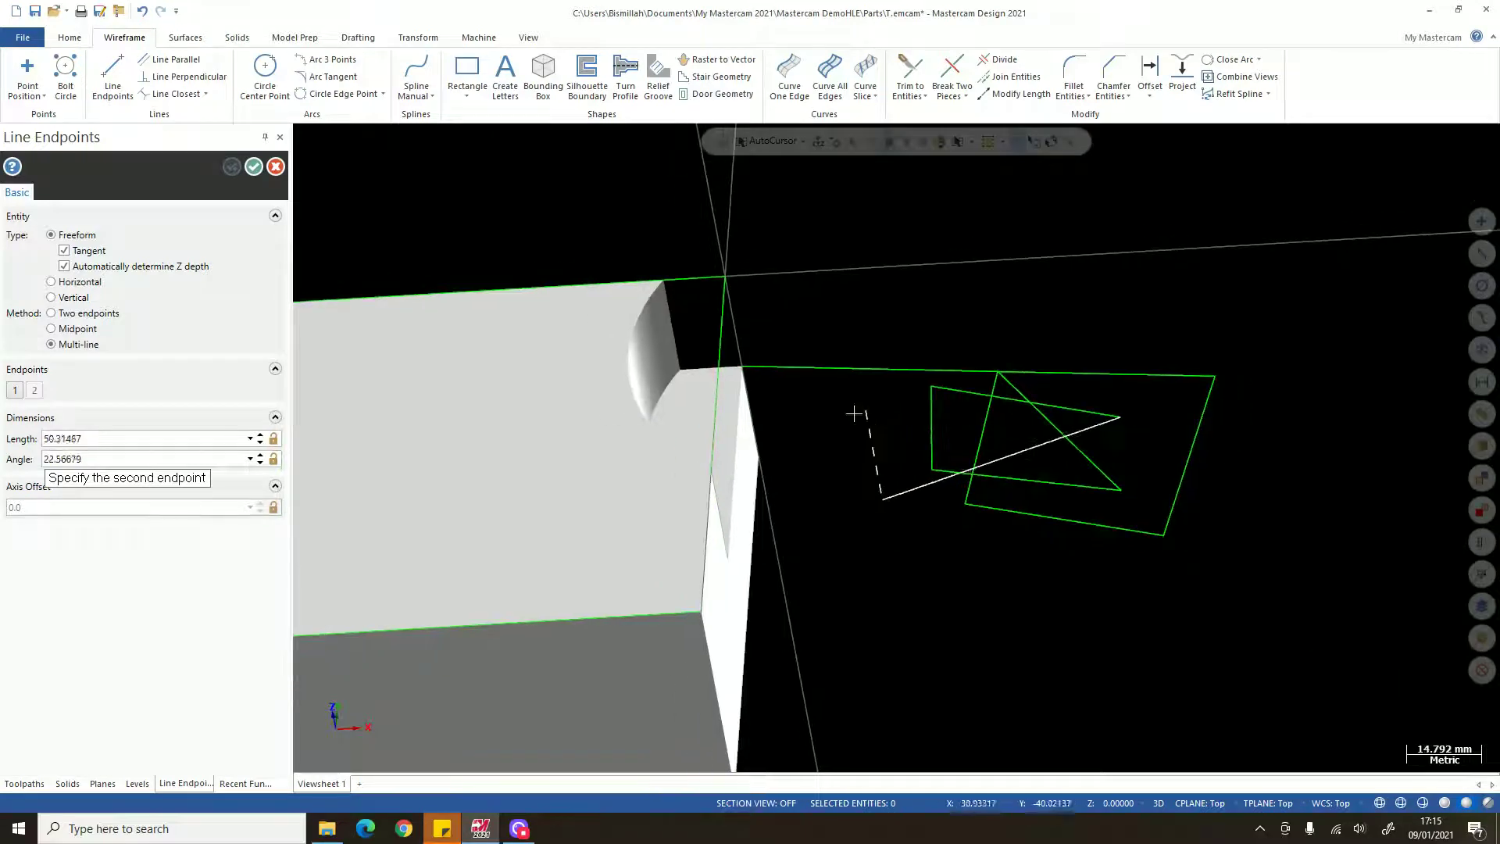
pyautogui.scroll(-3, 860, 415)
pyautogui.scroll(3, 1056, 442)
pyautogui.press('Escape')
pyautogui.press('Escape')
# - Examine the depth of the multi-line chain relative to the notch floor, selecting its segments and clearing the selection
pyautogui.scroll(-3, 670, 433)
pyautogui.scroll(3, 954, 458)
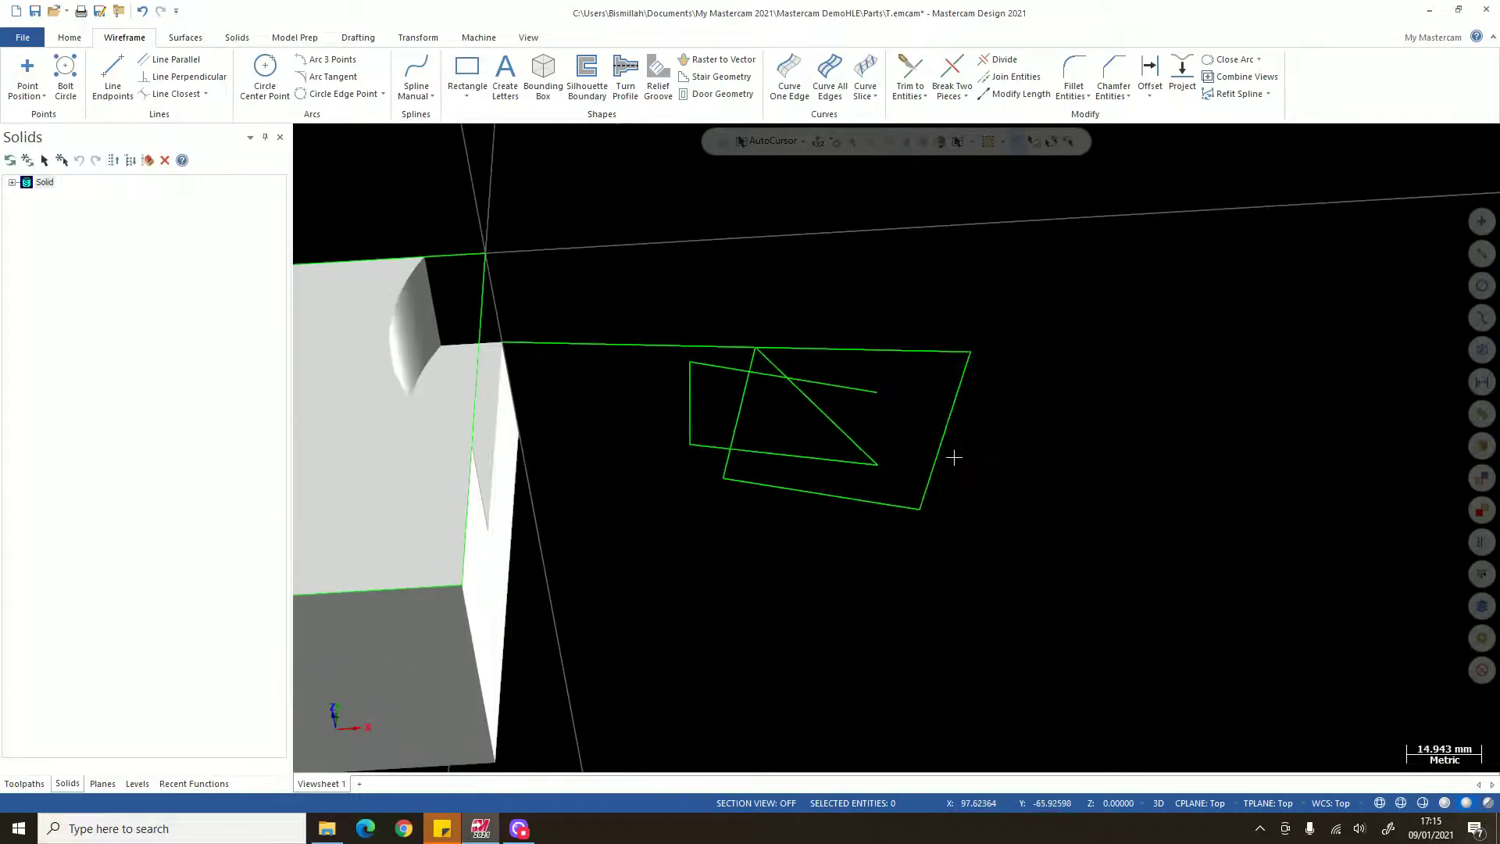
pyautogui.moveTo(954, 458); pyautogui.dragTo(955, 451, button='middle')
pyautogui.scroll(-1, 955, 452)
pyautogui.moveTo(1138, 597)
pyautogui.mouseDown()
pyautogui.moveTo(667, 244)
pyautogui.moveTo(653, 250)
pyautogui.mouseUp()
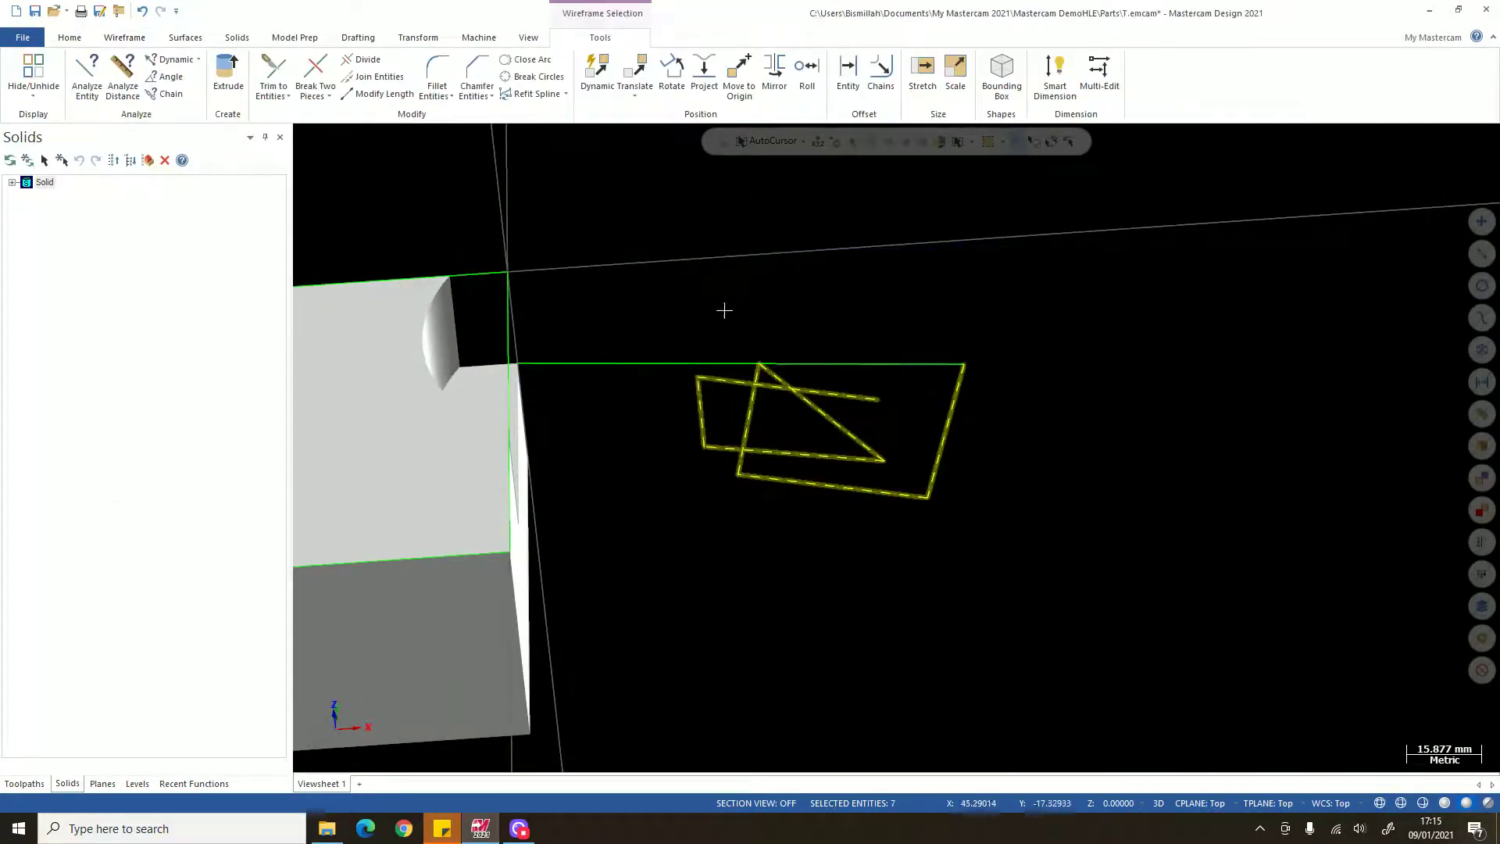
pyautogui.press('Escape')
pyautogui.scroll(-3, 782, 456)
pyautogui.moveTo(783, 456); pyautogui.dragTo(736, 393, button='middle')
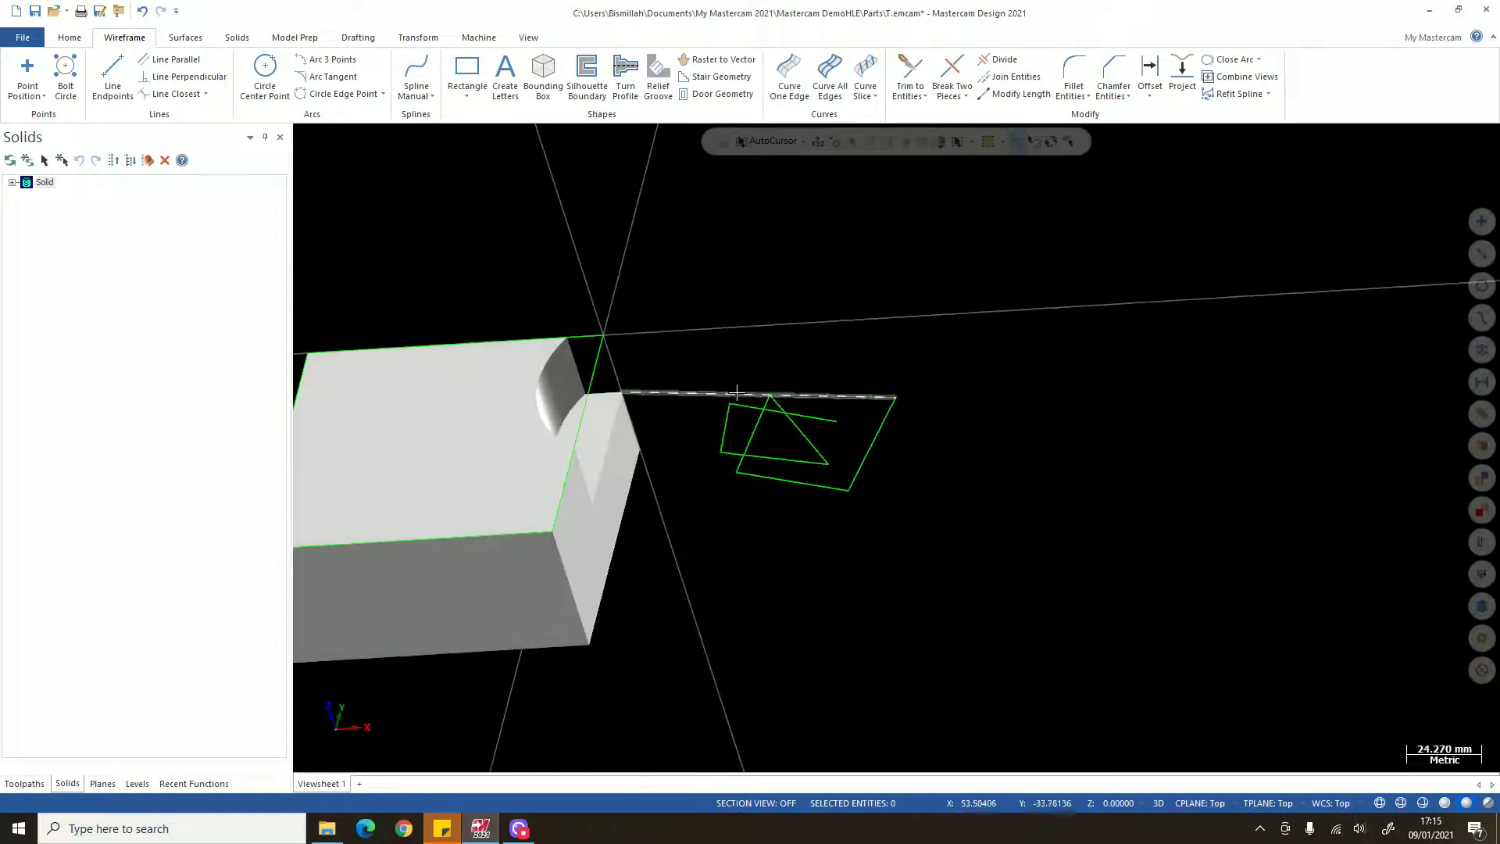
# - Start another freeform multi-line at the same notch-floor corner with Automatically determine Z depth disabled
pyautogui.click(113, 74)
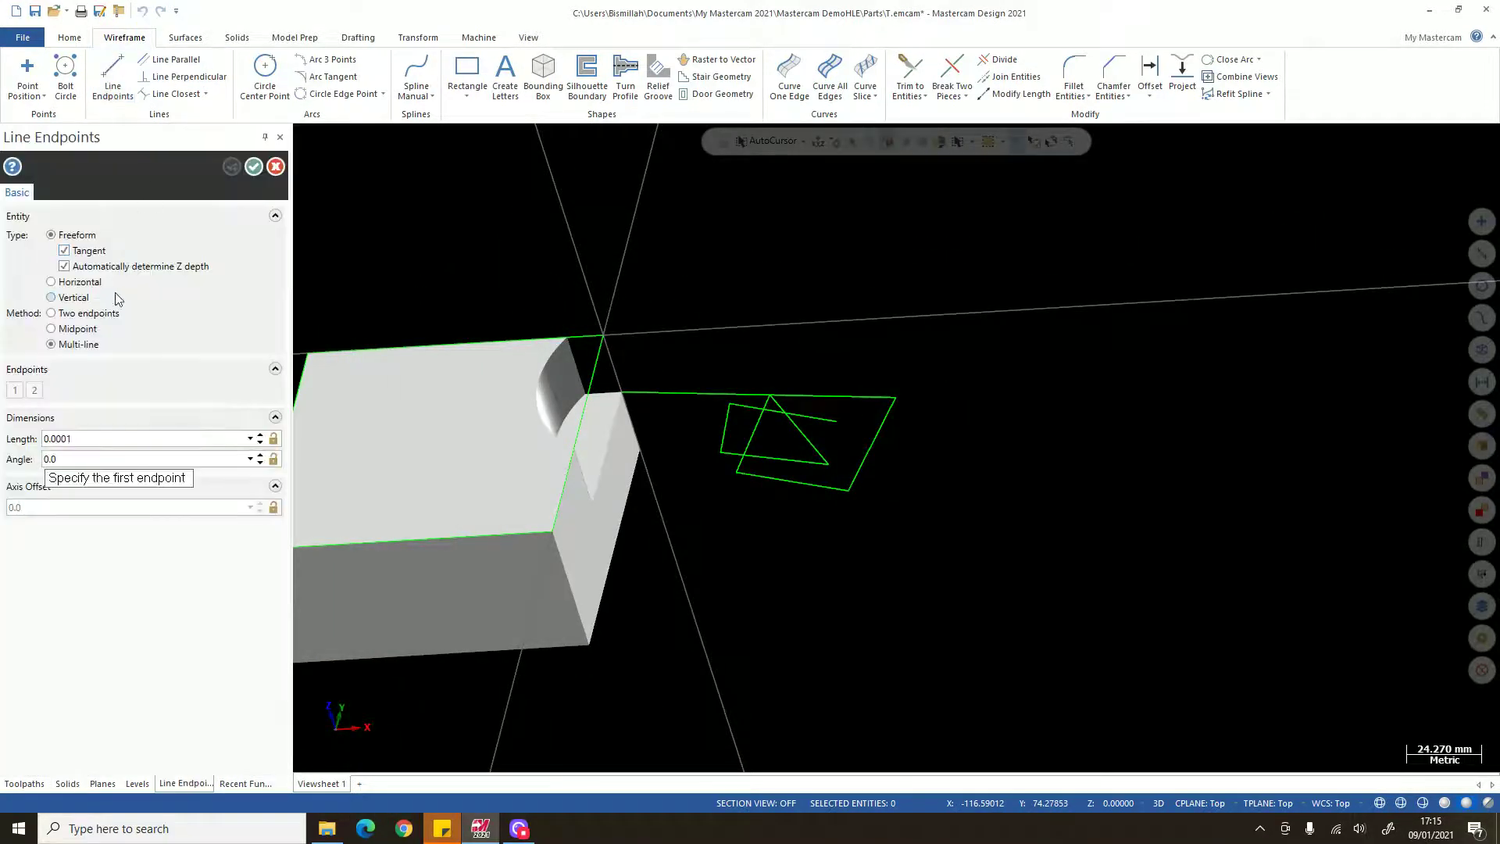
pyautogui.click(122, 268)
pyautogui.scroll(5, 582, 408)
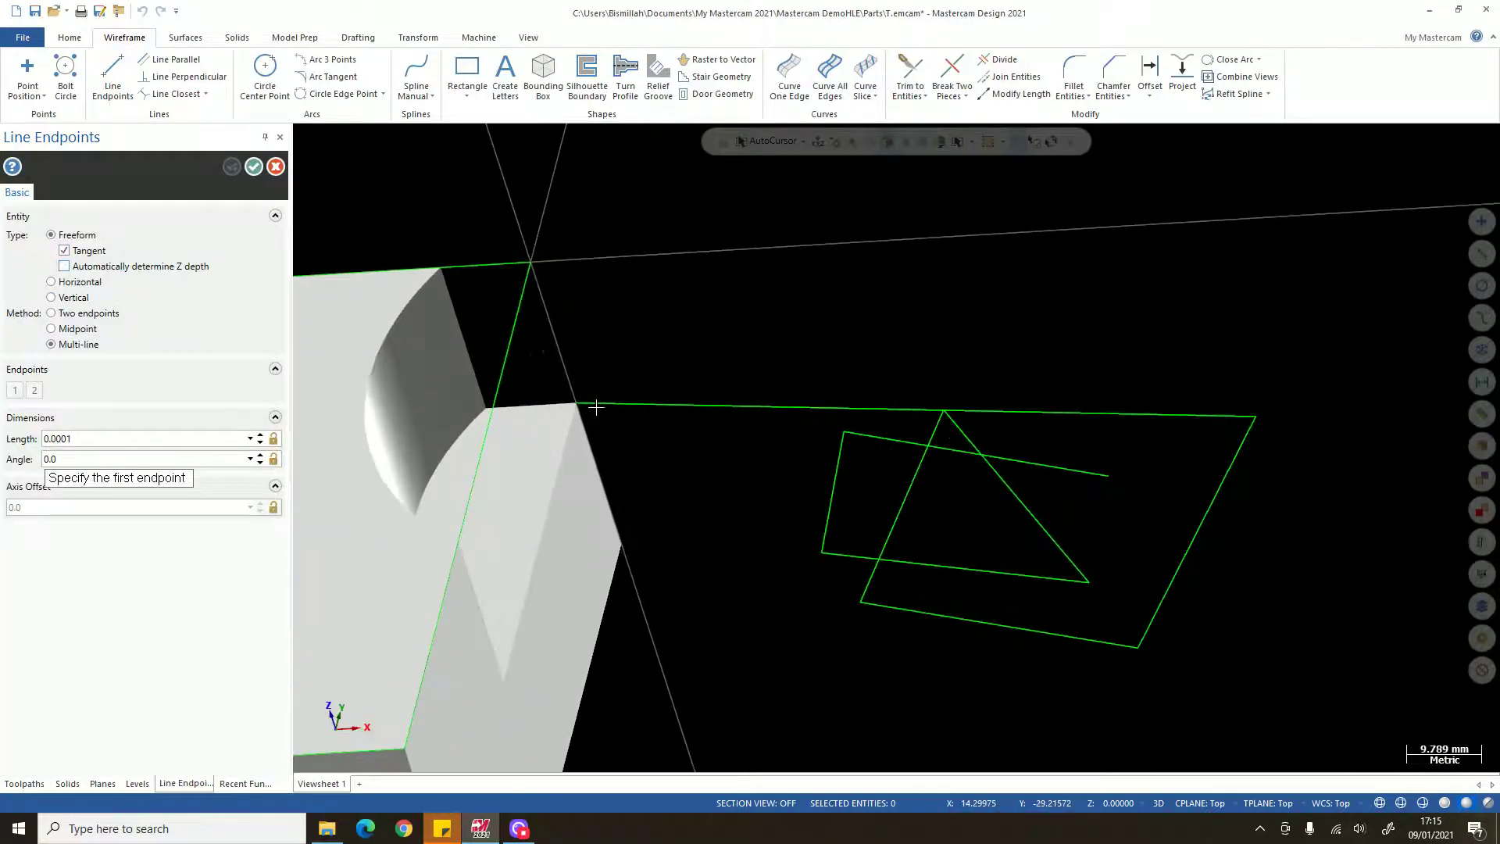
pyautogui.click(571, 403)
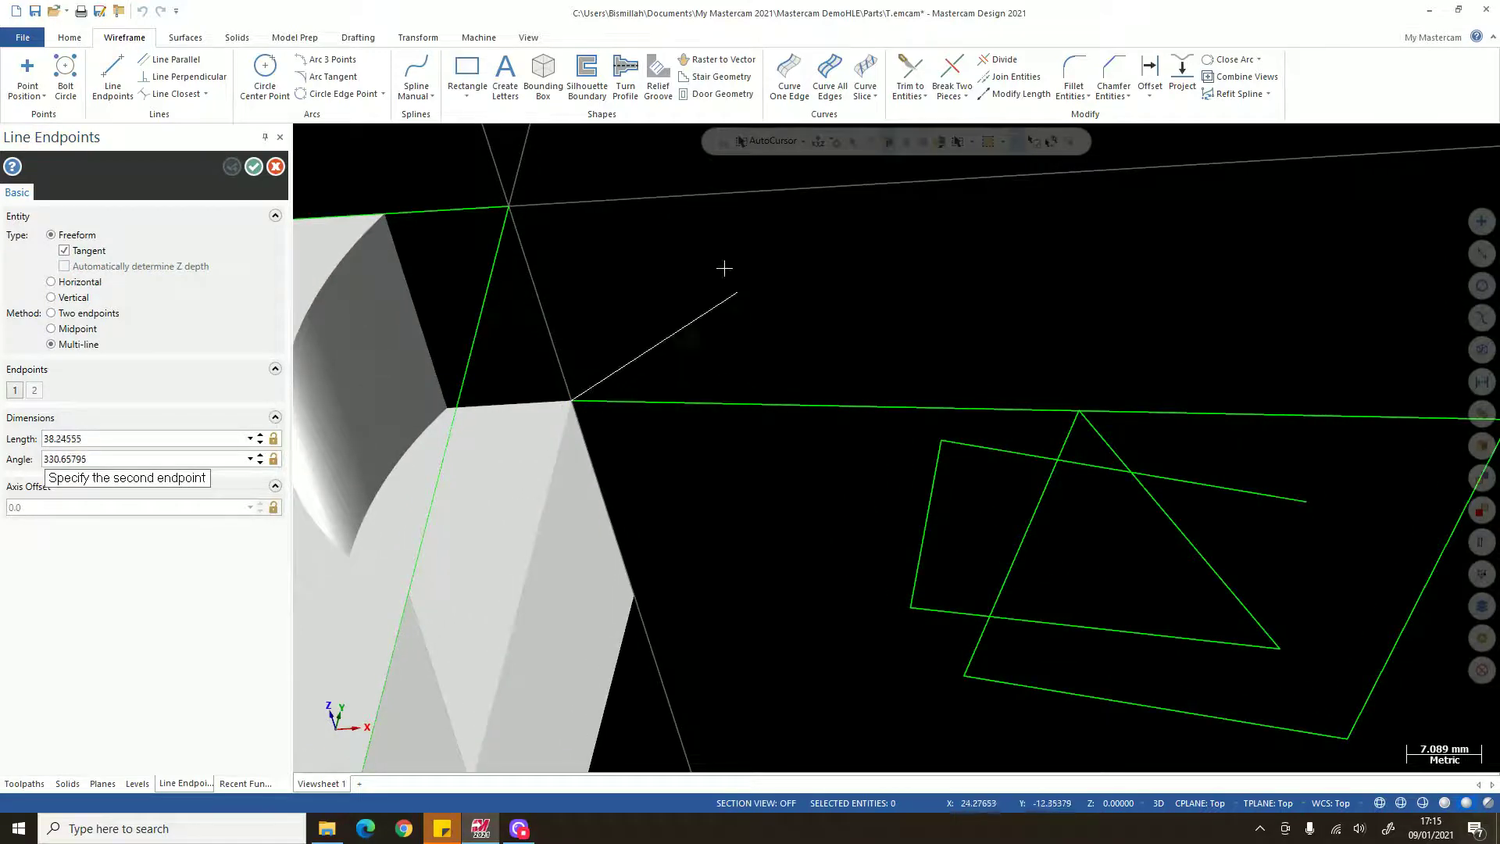
# - Draw a chain of multi-line segments from the notch-floor corner out beside and across the block, and end the line command
pyautogui.moveTo(613, 248); pyautogui.dragTo(776, 319, button='middle')
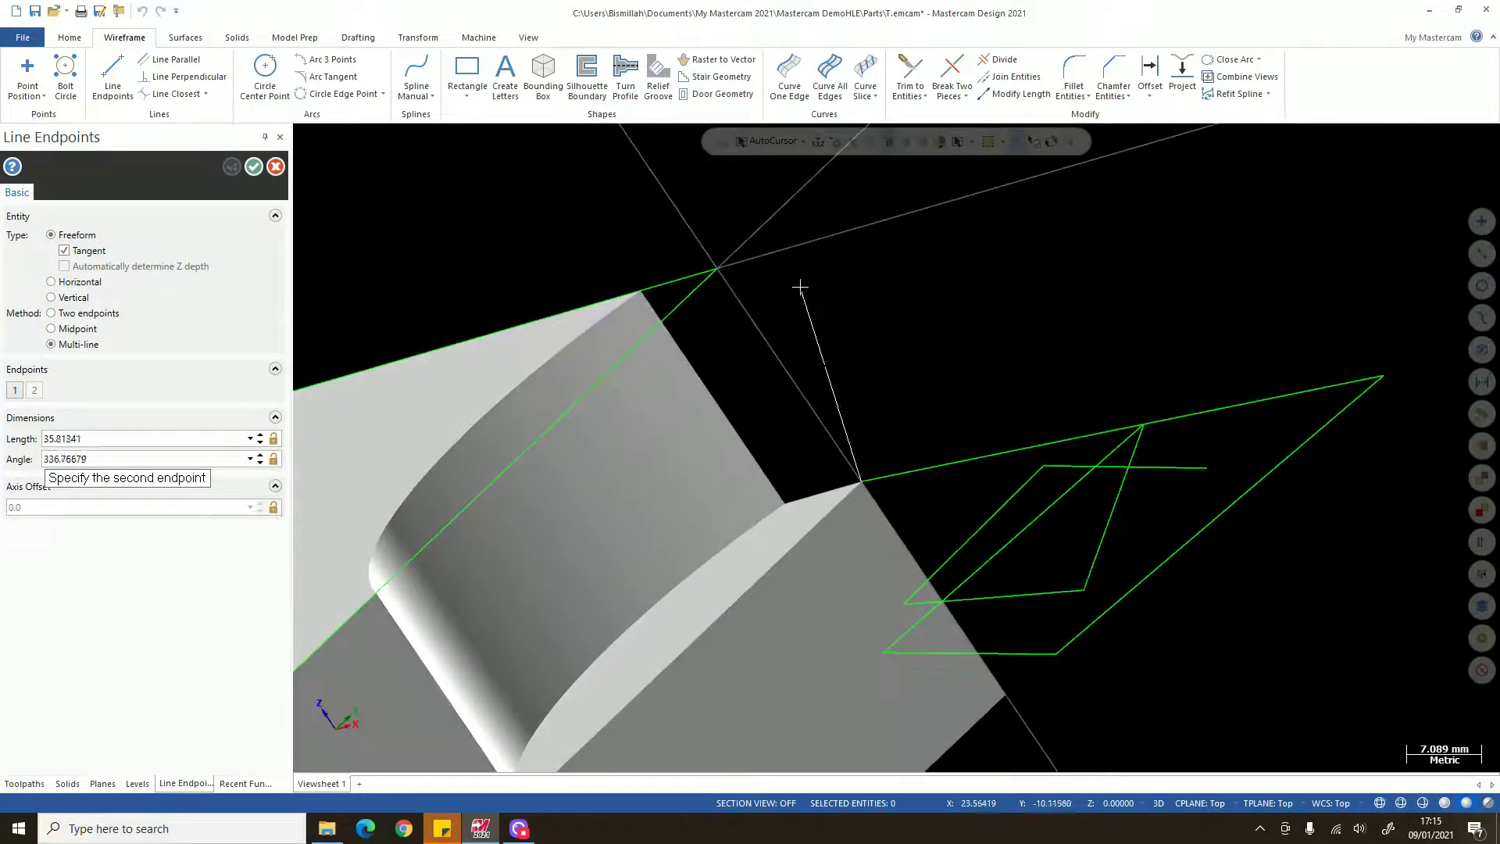
pyautogui.moveTo(909, 312); pyautogui.dragTo(867, 312, button='middle')
pyautogui.moveTo(1105, 438); pyautogui.dragTo(1056, 260, button='middle')
pyautogui.click(1053, 255)
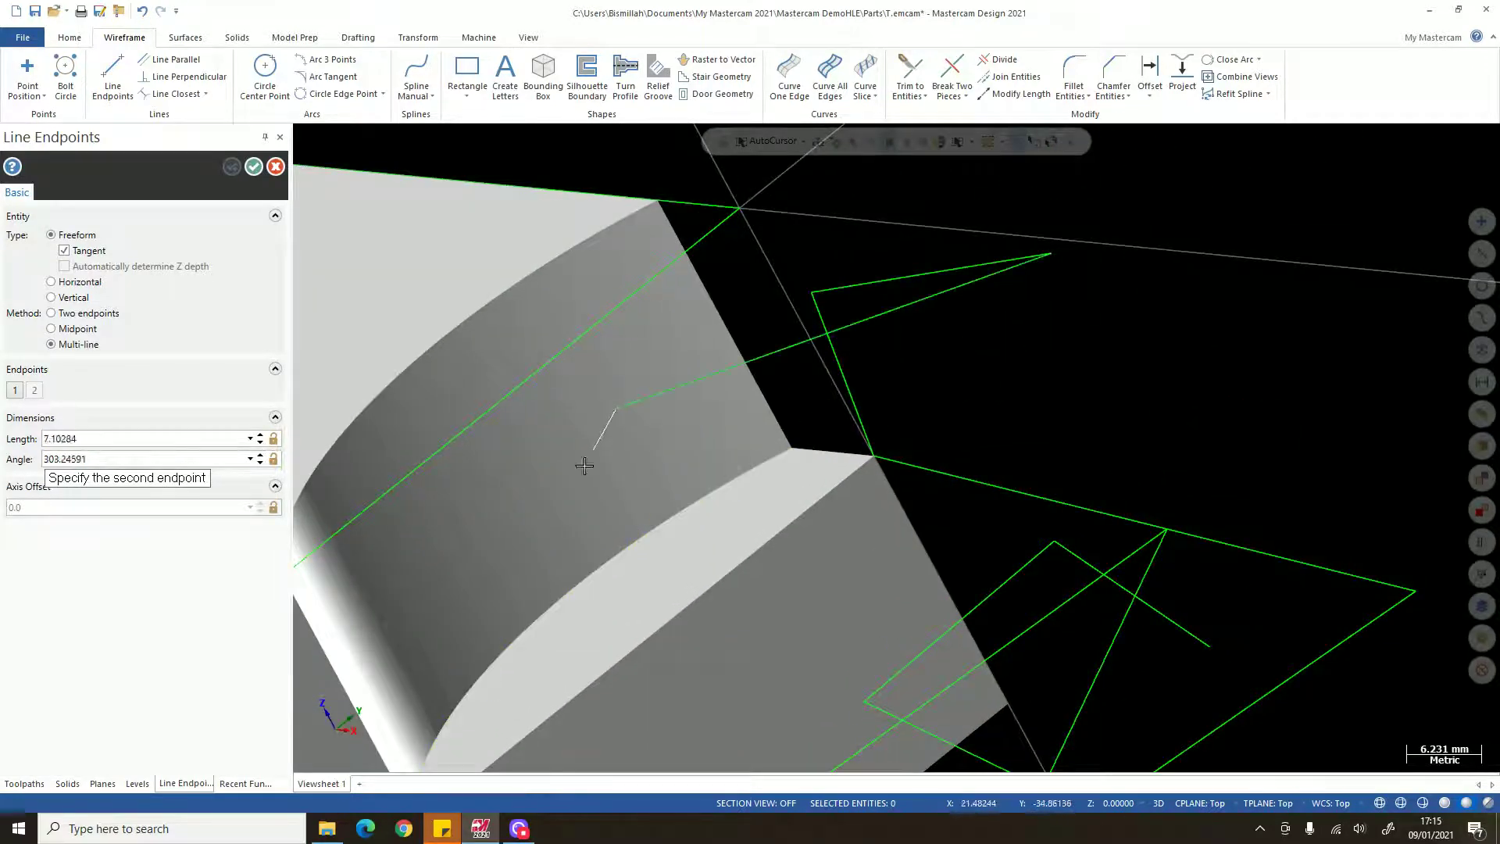
pyautogui.click(520, 580)
pyautogui.moveTo(861, 426); pyautogui.dragTo(836, 389, button='middle')
pyautogui.scroll(-3, 836, 389)
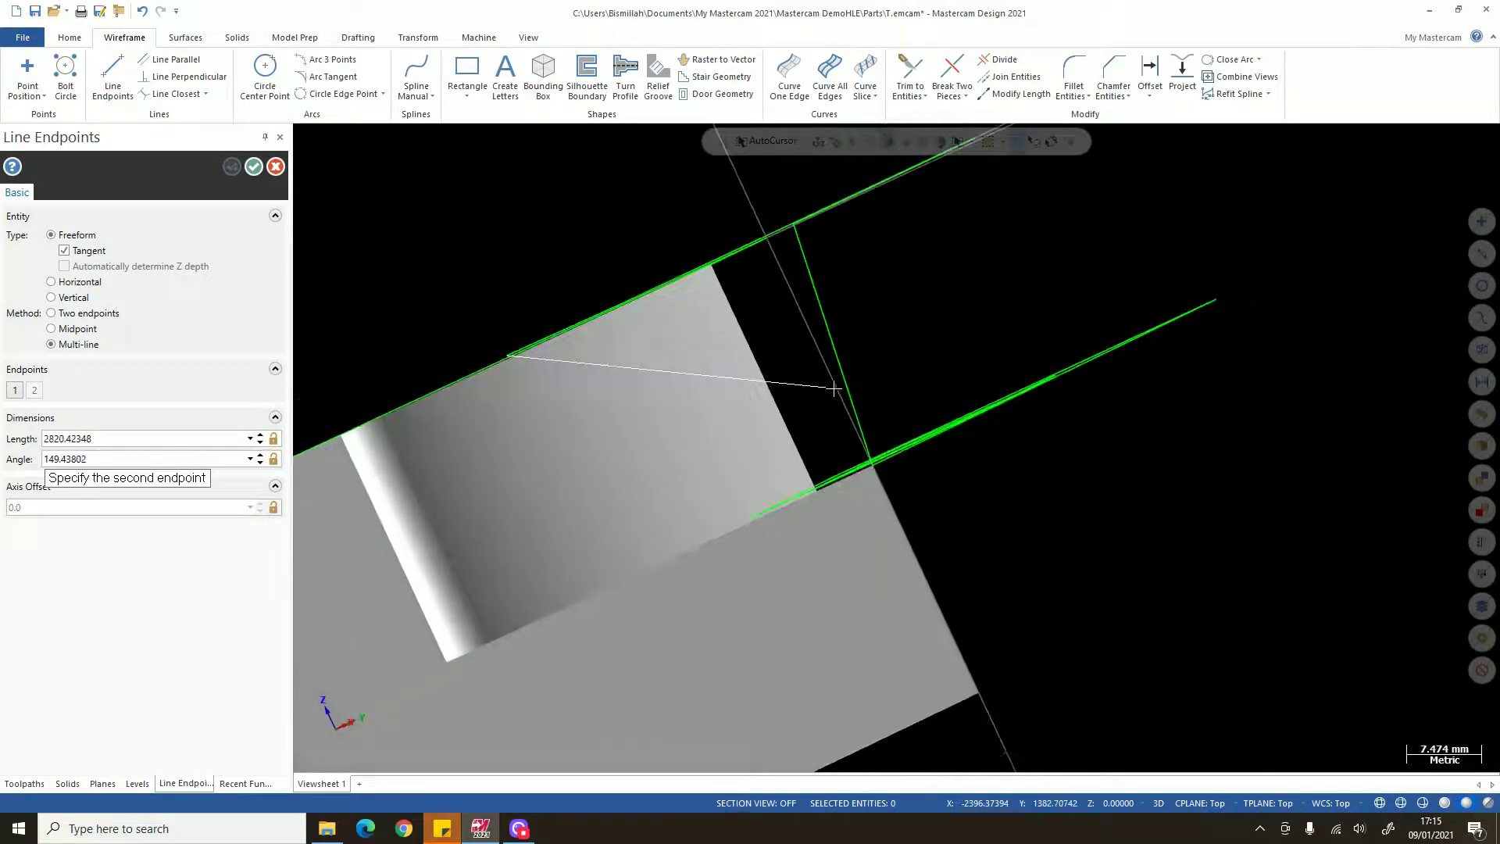
pyautogui.click(1143, 302)
pyautogui.moveTo(1142, 302); pyautogui.dragTo(1022, 354, button='middle')
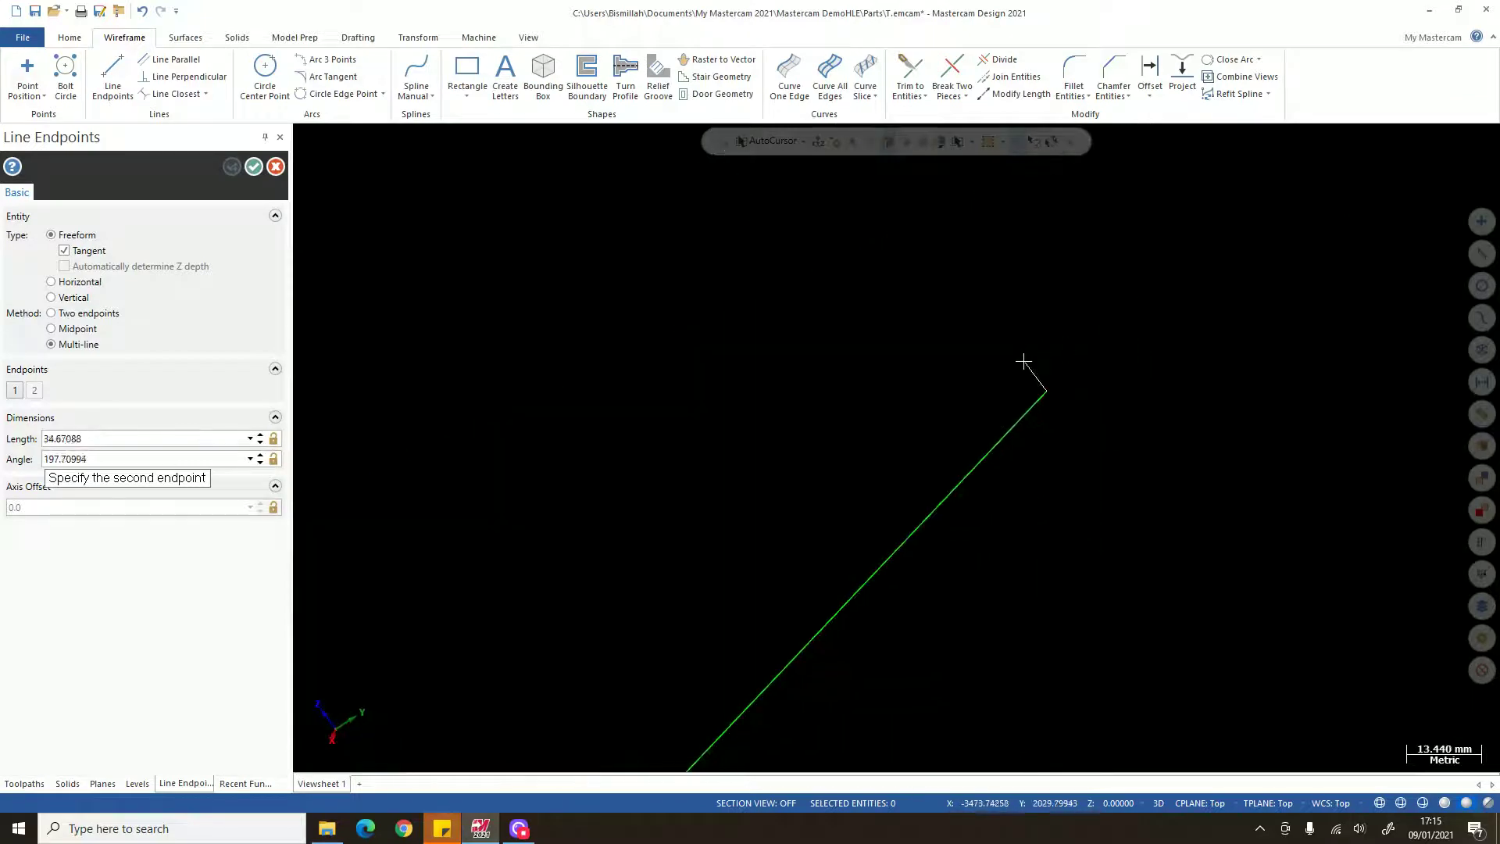
pyautogui.scroll(-5, 1024, 375)
pyautogui.scroll(-4, 1024, 377)
pyautogui.moveTo(984, 415); pyautogui.dragTo(1028, 448, button='middle')
pyautogui.press('Escape')
pyautogui.press('Escape')
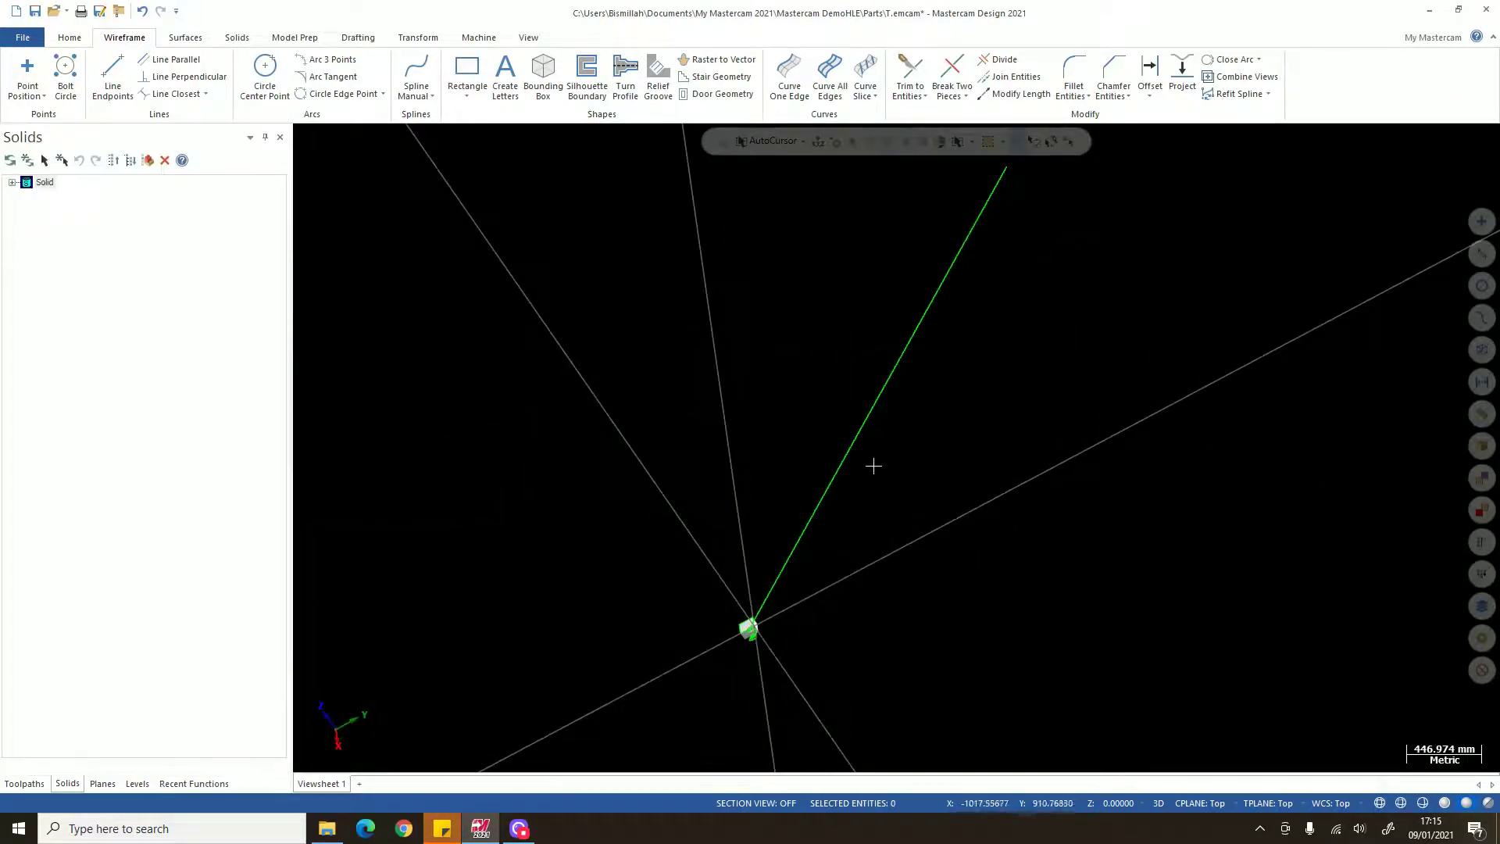
# - Delete the stray overlong line, and compare the depths of the two multi-line chains beside the block
pyautogui.click(857, 436)
pyautogui.press('Delete')
pyautogui.hotkey('alt', 'F1')
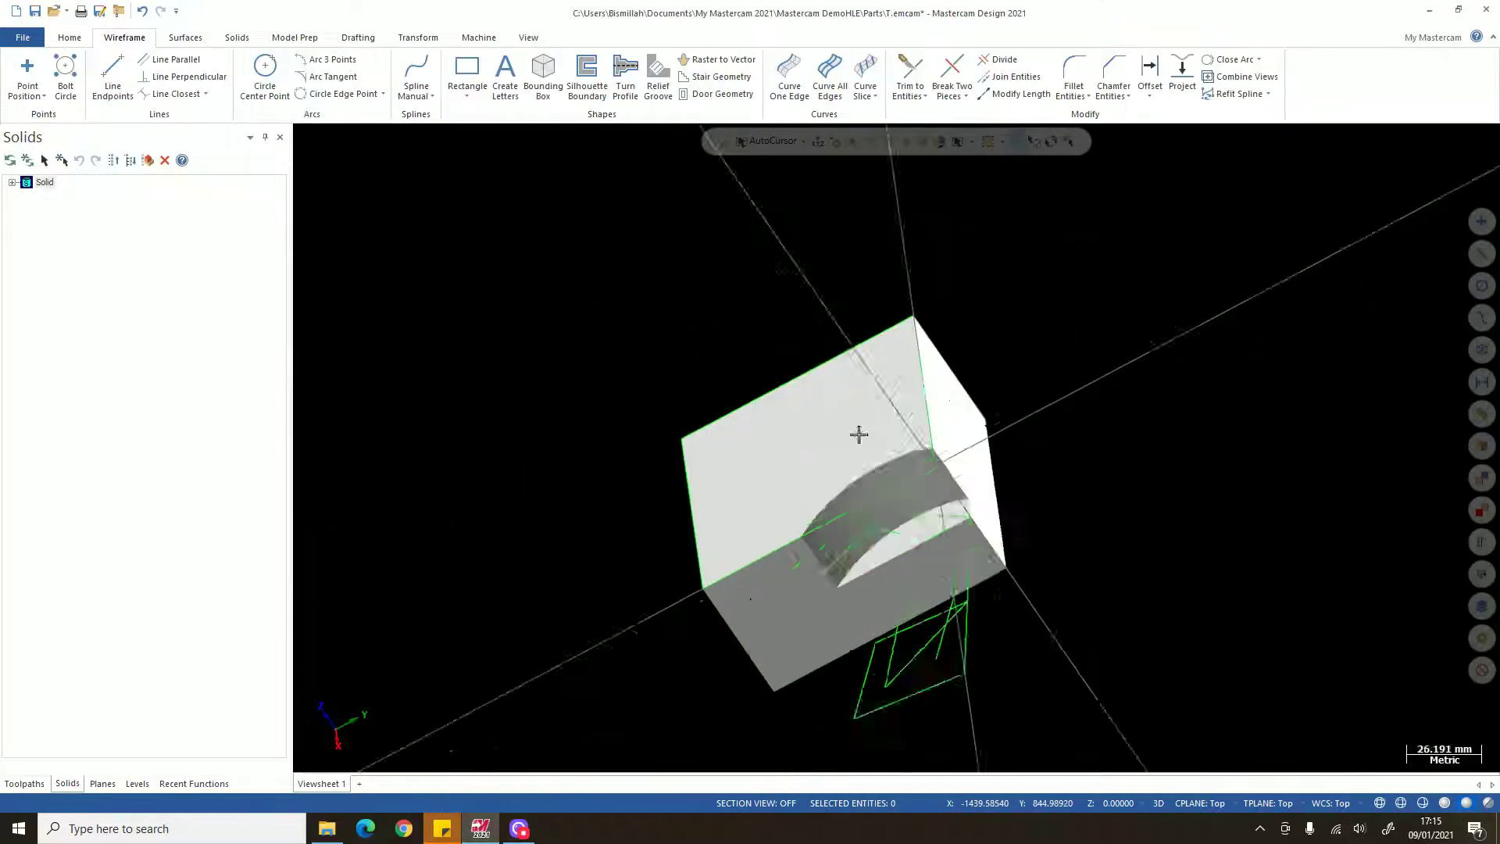
pyautogui.hotkey('alt', '1')
pyautogui.scroll(-2, 655, 352)
pyautogui.moveTo(655, 352); pyautogui.dragTo(898, 375, button='middle')
pyautogui.scroll(4, 897, 467)
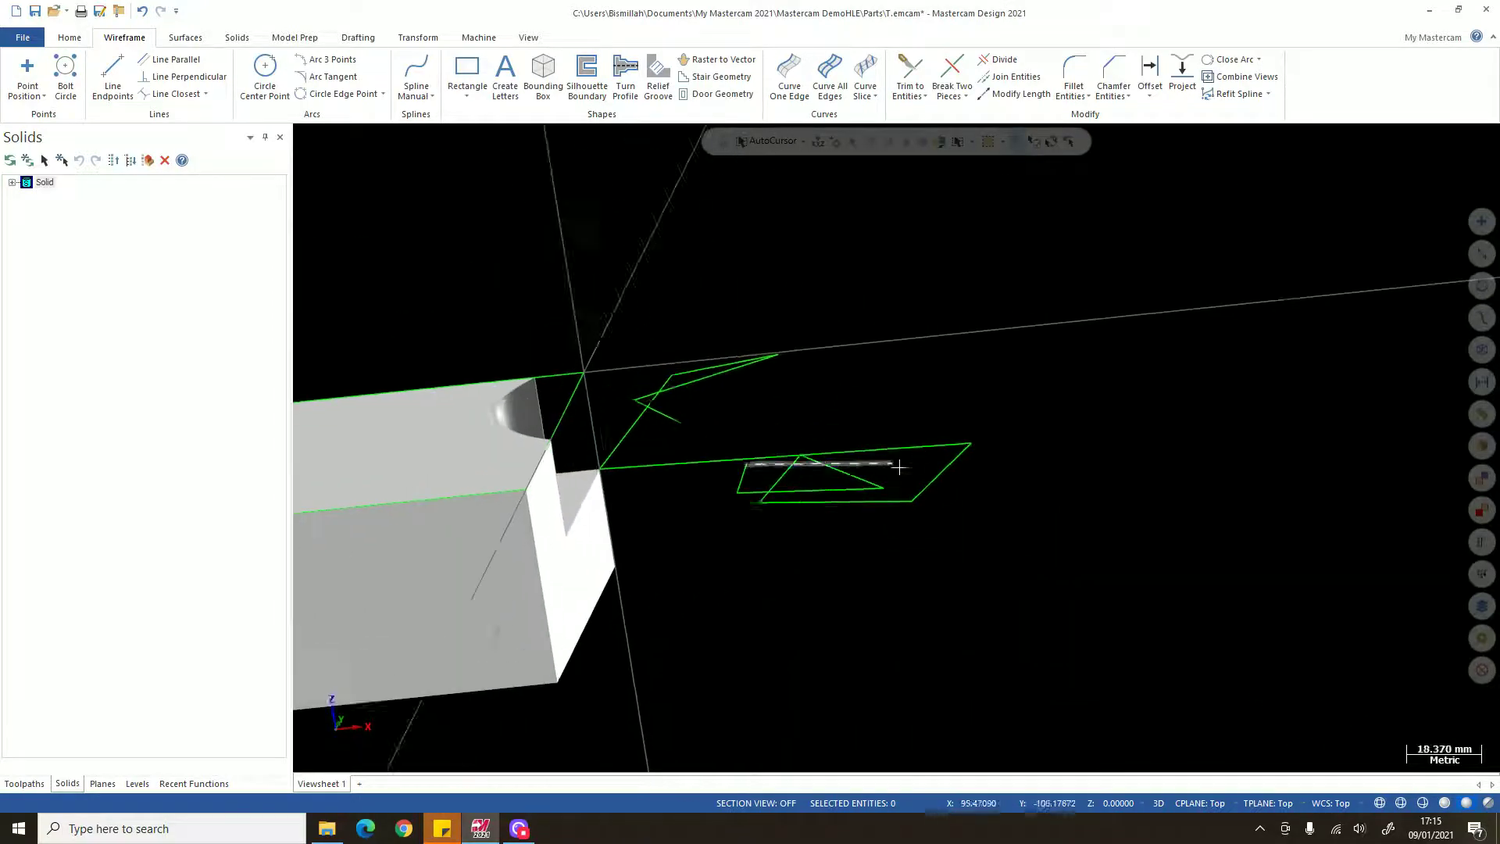
pyautogui.moveTo(880, 495); pyautogui.dragTo(809, 535, button='middle')
pyautogui.scroll(-2, 893, 447)
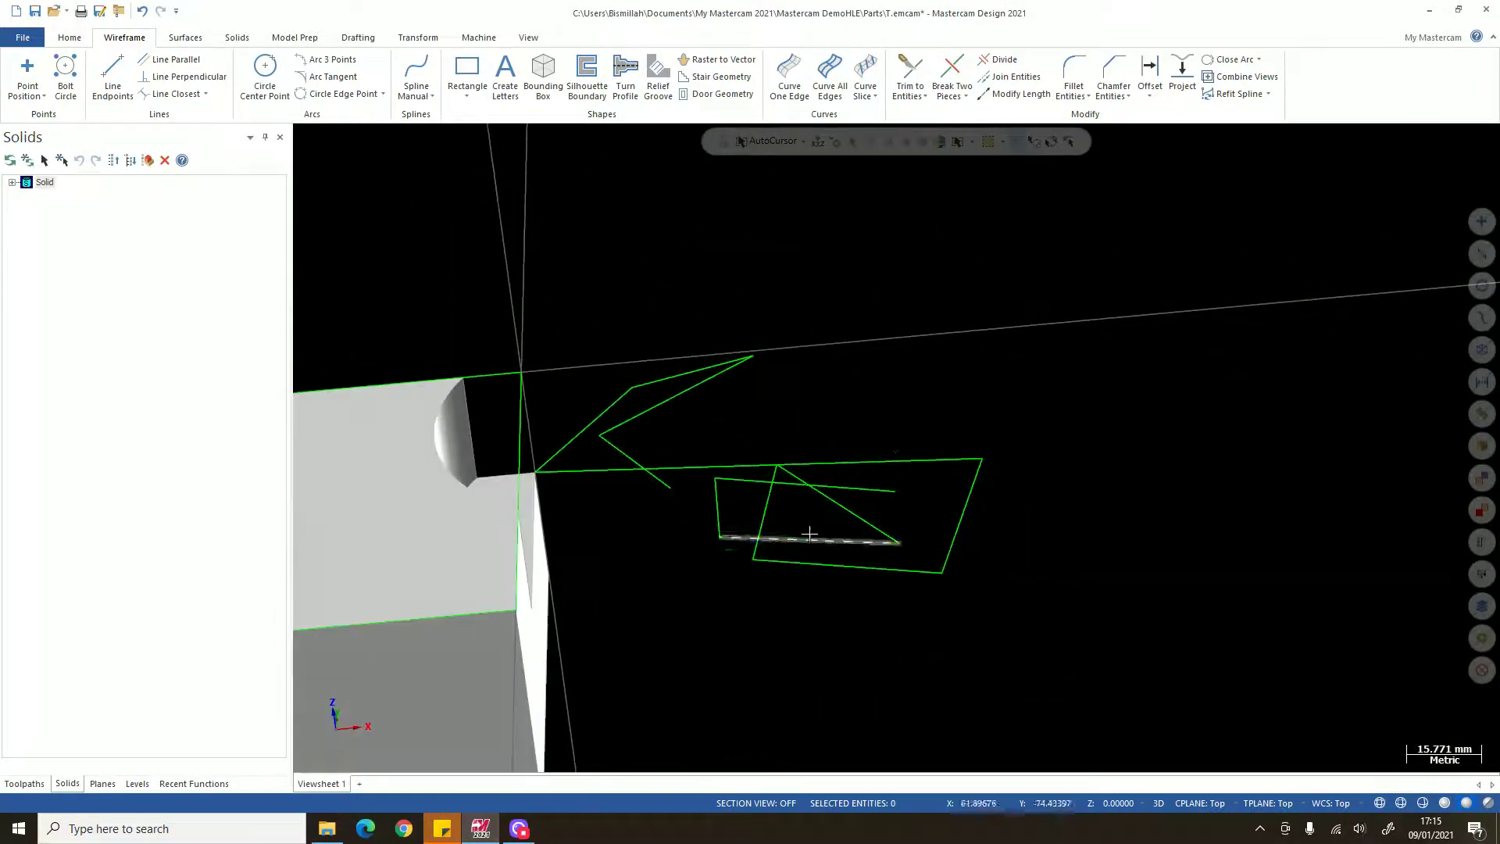
# - Start a freeform multi-line at the block's bottom corner below the notch with Automatically determine Z depth enabled
pyautogui.click(127, 72)
pyautogui.scroll(-2, 686, 318)
pyautogui.moveTo(770, 303); pyautogui.dragTo(791, 362, button='middle')
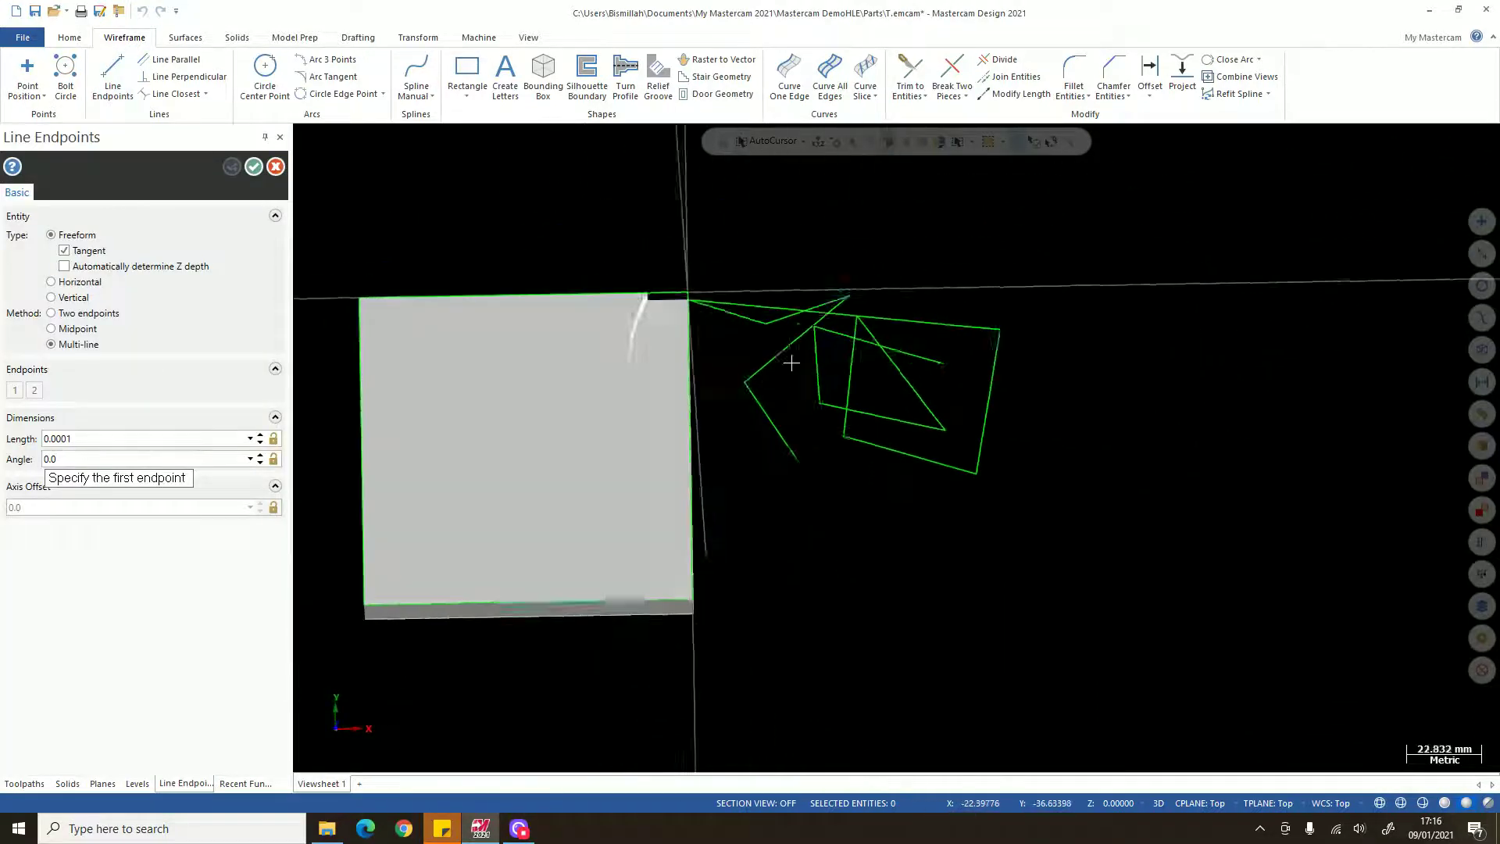
pyautogui.hotkey('alt', '1')
pyautogui.scroll(2, 656, 371)
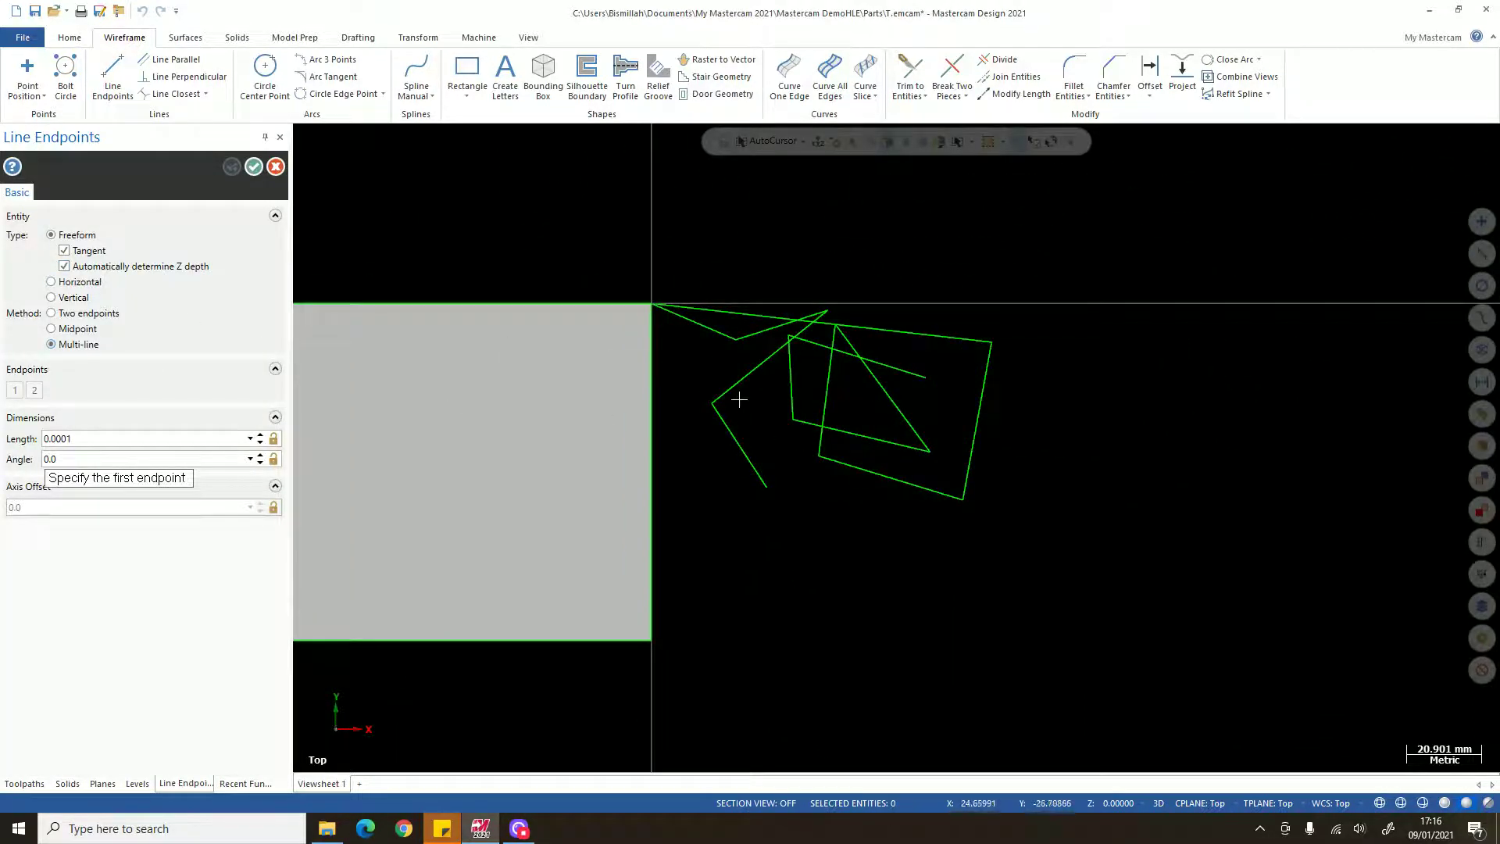
pyautogui.moveTo(675, 369)
pyautogui.mouseDown(button='middle')
pyautogui.moveTo(661, 337)
pyautogui.moveTo(709, 335)
pyautogui.mouseUp(button='middle')
pyautogui.scroll(4, 663, 343)
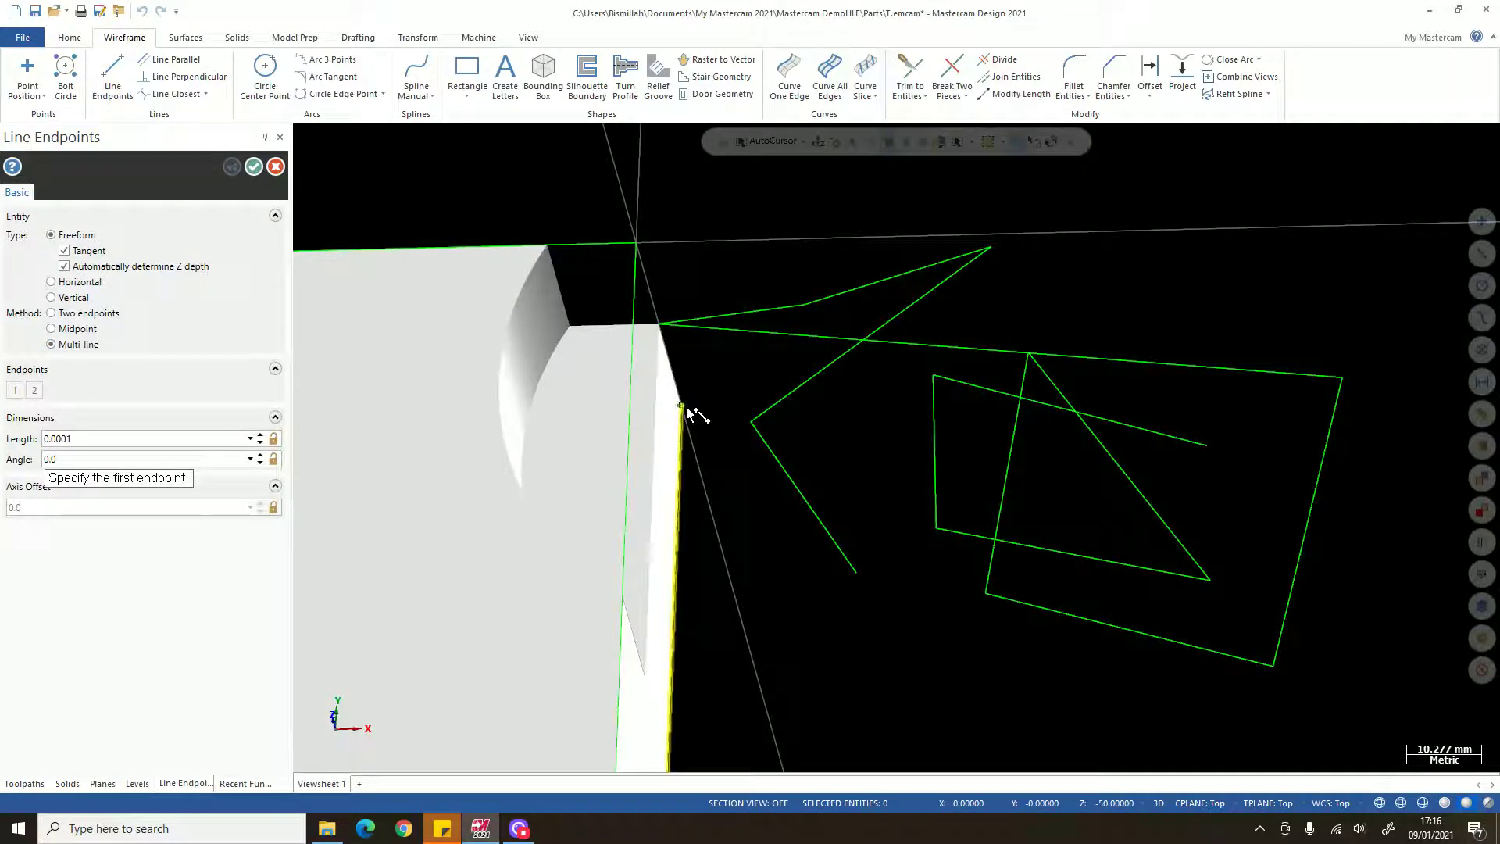
pyautogui.scroll(5, 688, 414)
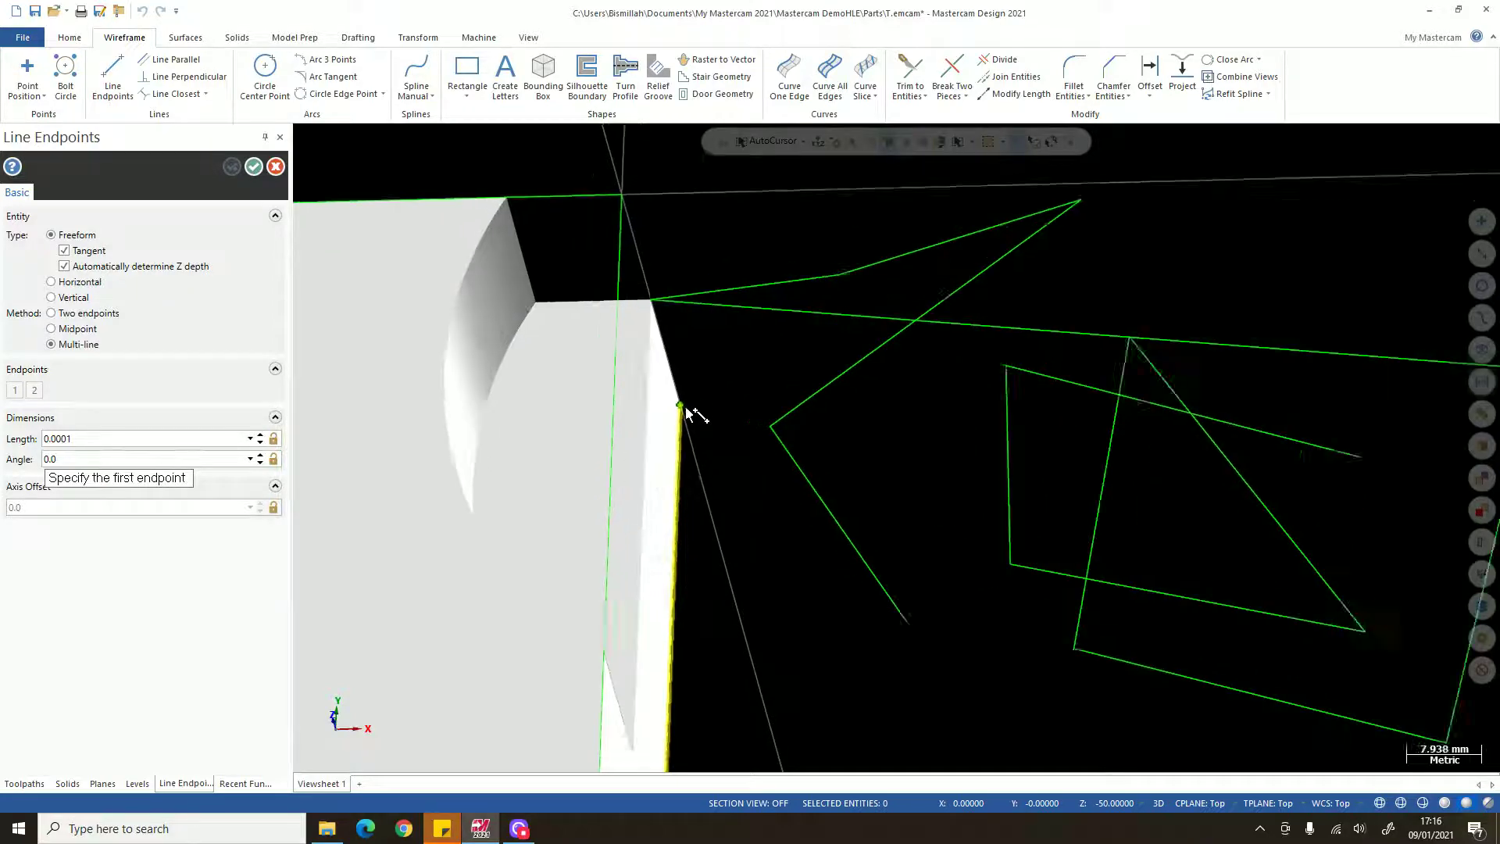
pyautogui.click(681, 407)
# - Draw a multi-line segment from the bottom corner out beside the block, and continue the chain to the top face's front corner
pyautogui.scroll(-8, 762, 434)
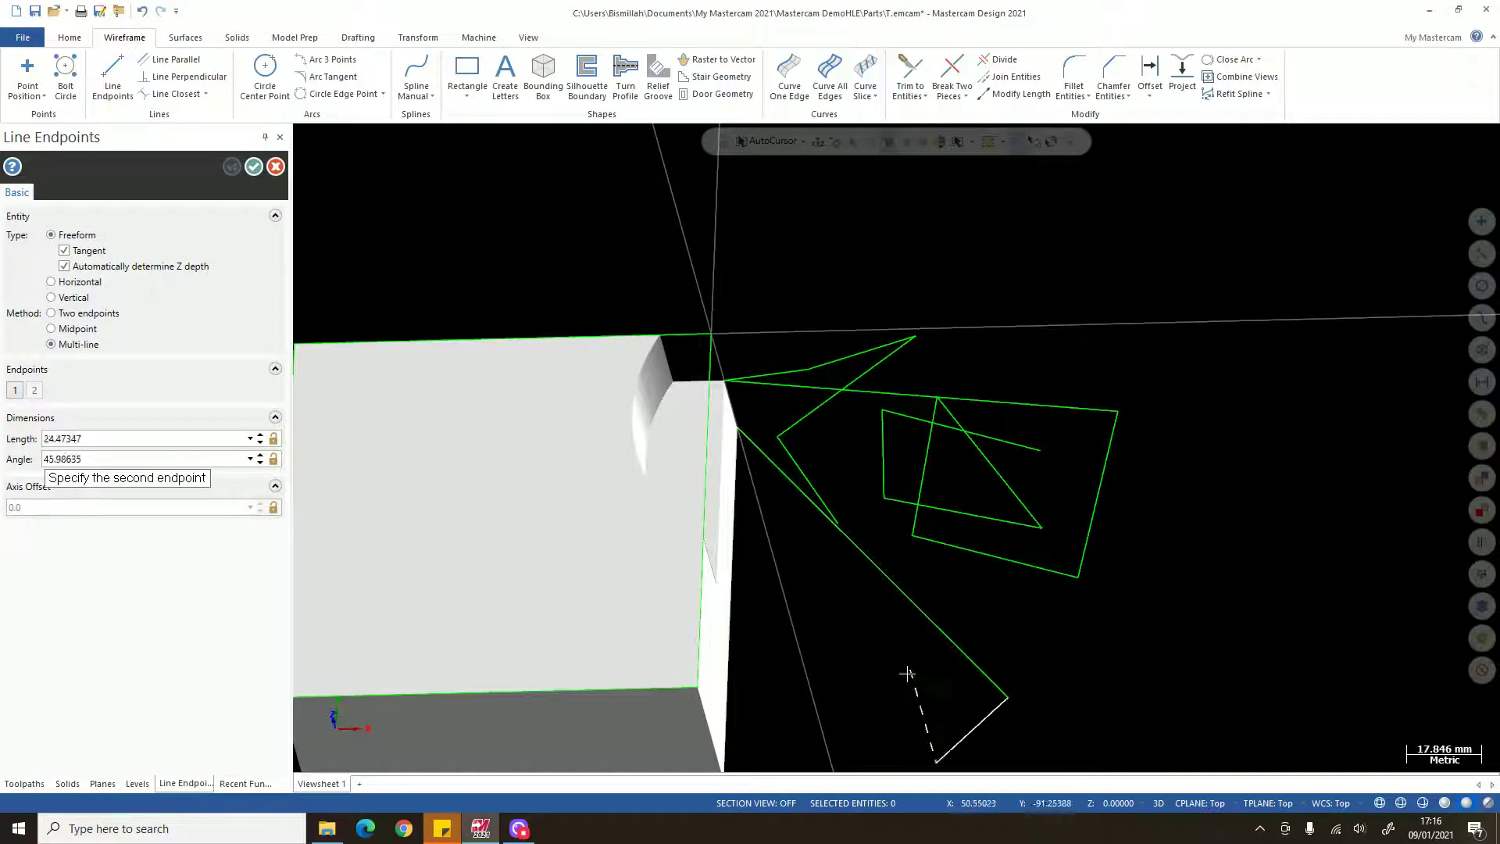
pyautogui.click(697, 687)
pyautogui.moveTo(752, 699); pyautogui.dragTo(762, 574, button='middle')
pyautogui.scroll(-1, 759, 598)
pyautogui.scroll(3, 689, 699)
pyautogui.scroll(2, 708, 684)
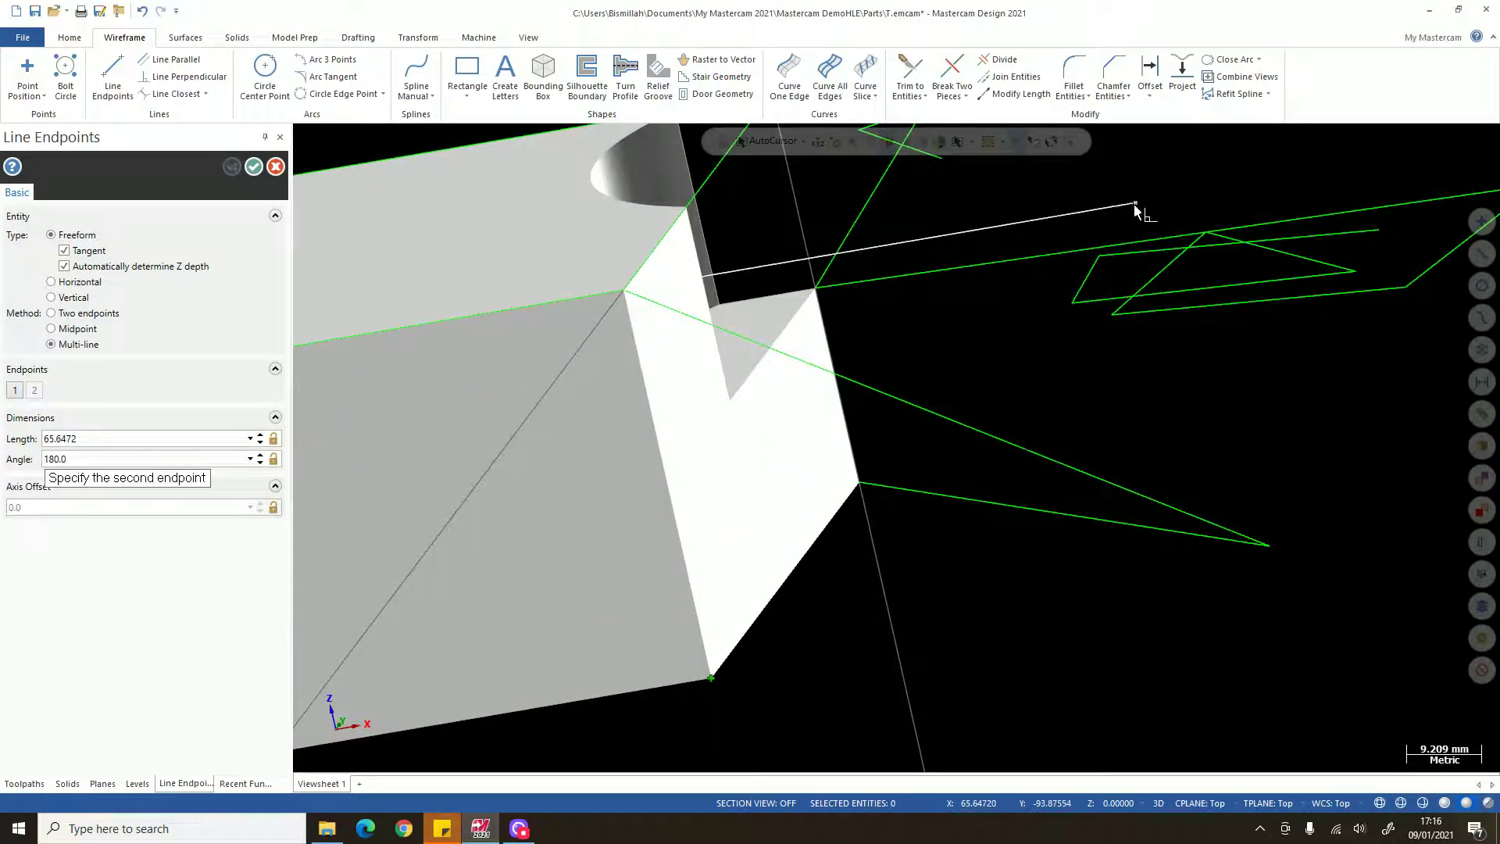
# - Continue the chain from the top face's corner past the front of the block, adding freeform zigzag segments out beside it
pyautogui.scroll(-2, 887, 336)
pyautogui.moveTo(887, 336); pyautogui.dragTo(757, 275, button='middle')
pyautogui.scroll(-3, 754, 274)
pyautogui.moveTo(880, 424); pyautogui.dragTo(899, 453, button='middle')
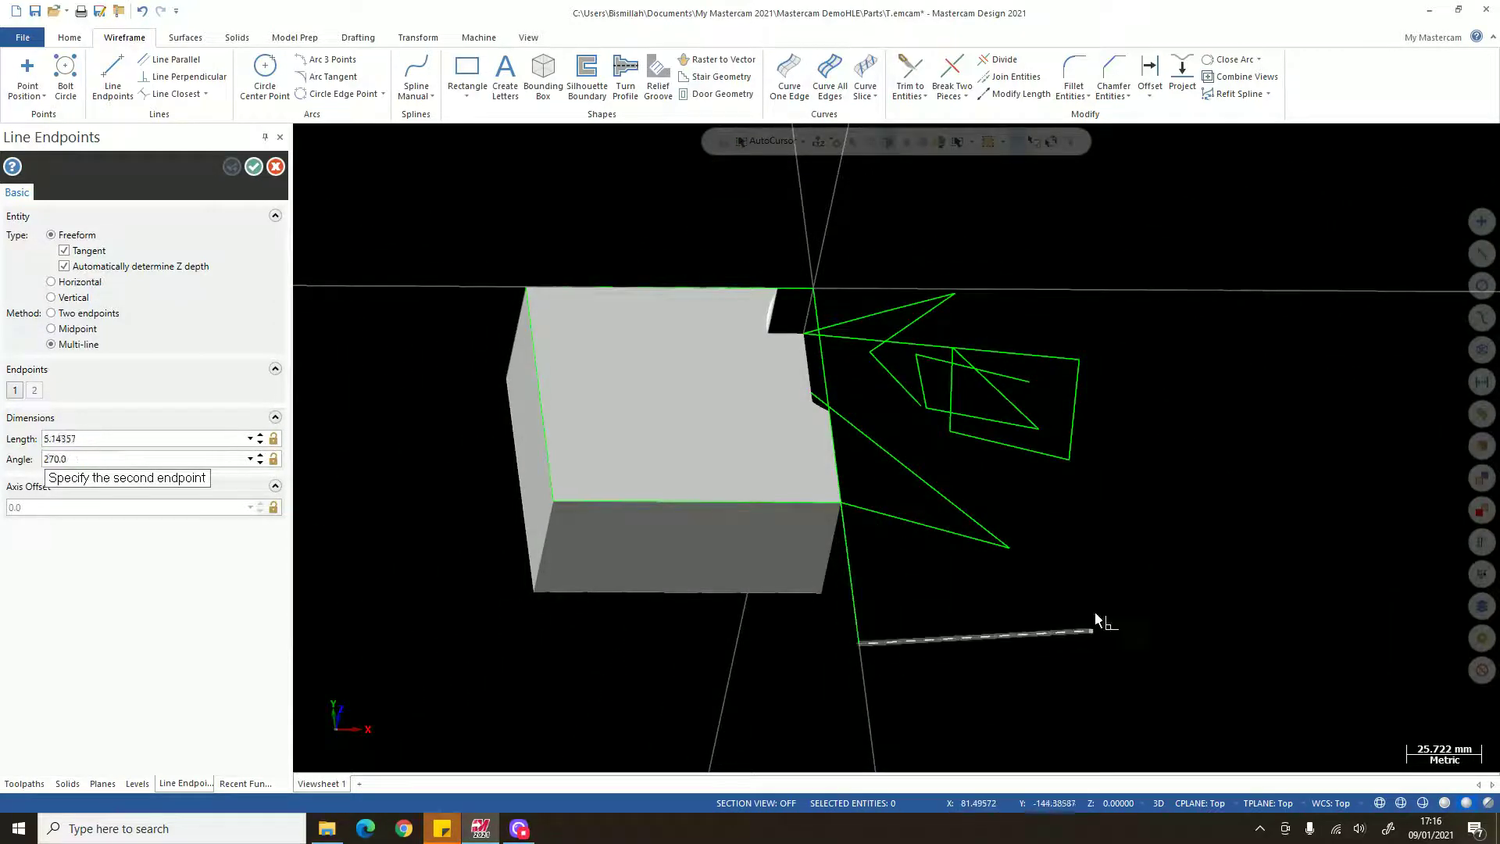
pyautogui.moveTo(1267, 451); pyautogui.dragTo(1196, 397, button='middle')
pyautogui.scroll(2, 922, 459)
pyautogui.scroll(2, 786, 461)
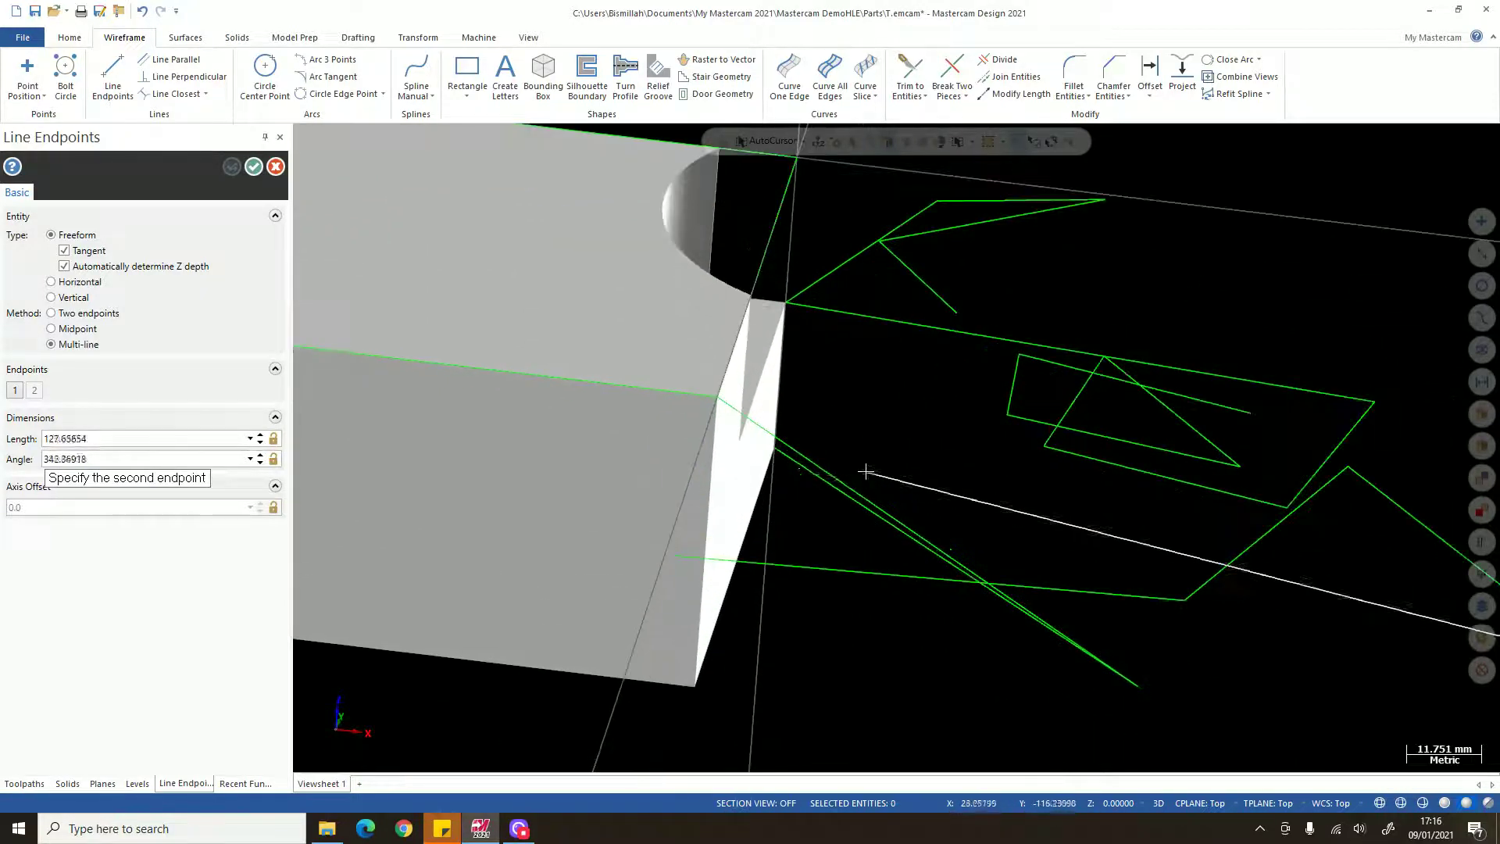
pyautogui.moveTo(864, 472); pyautogui.dragTo(840, 512, button='middle')
pyautogui.scroll(-1, 838, 513)
pyautogui.scroll(3, 757, 523)
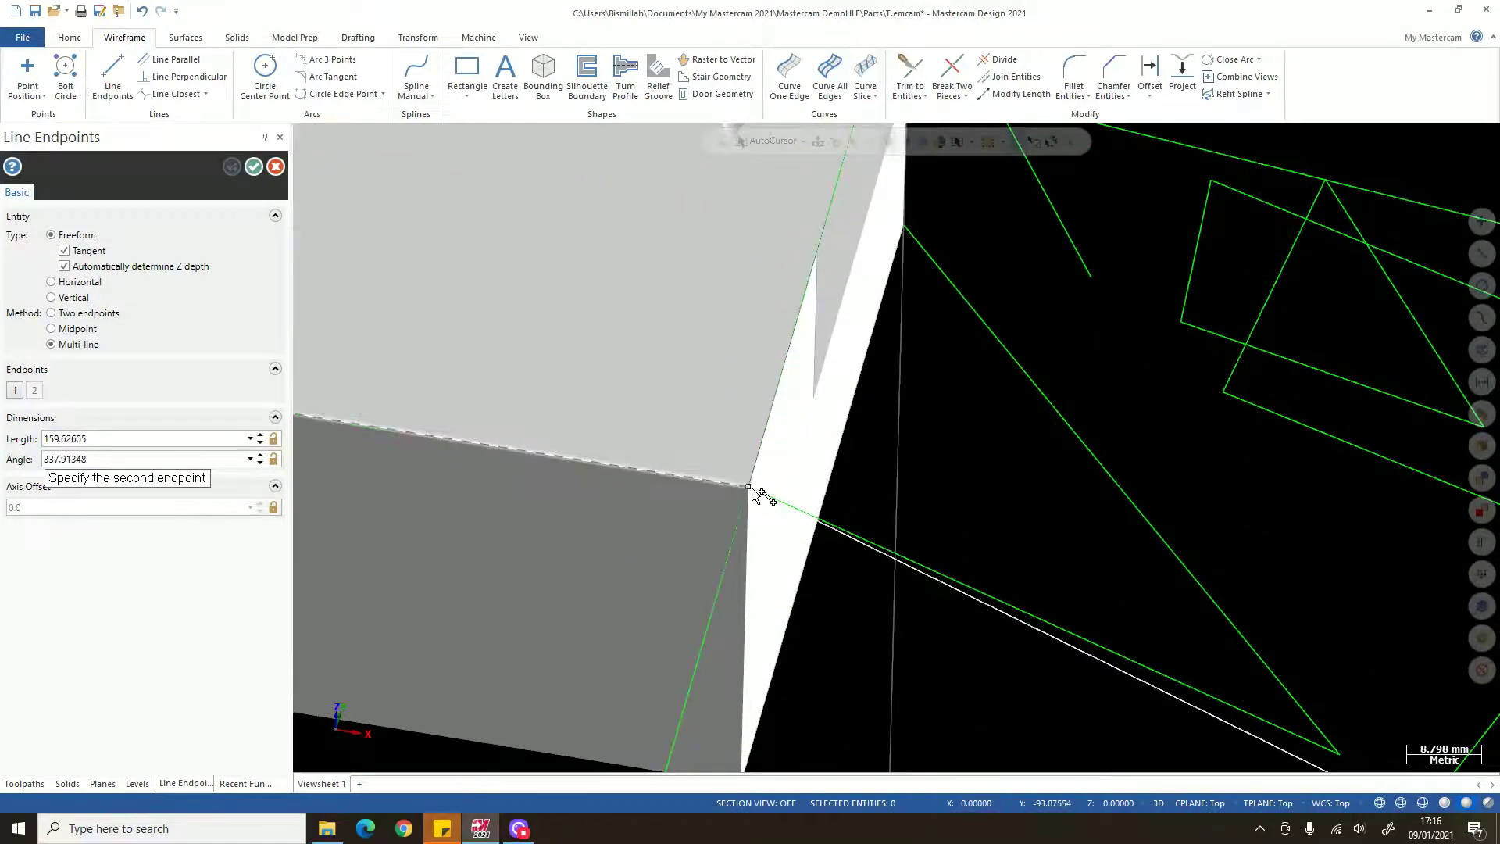
pyautogui.scroll(-5, 768, 503)
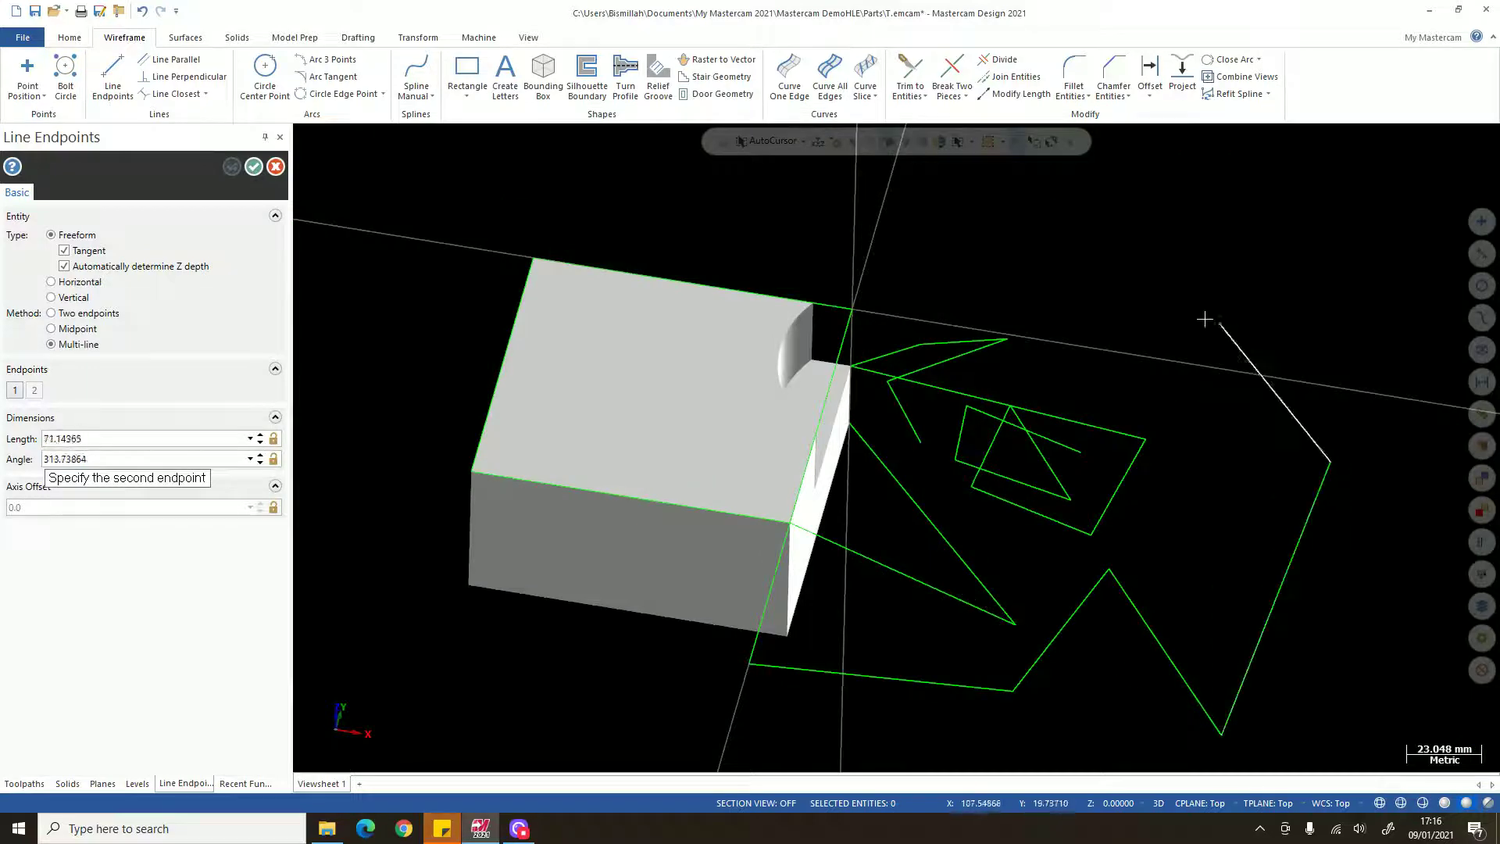
pyautogui.click(1077, 264)
# - Snap the chain to the outer corner of the notch floor, and add further freeform segments in open space
pyautogui.moveTo(1203, 440); pyautogui.dragTo(1164, 426, button='middle')
pyautogui.scroll(2, 910, 491)
pyautogui.click(886, 451)
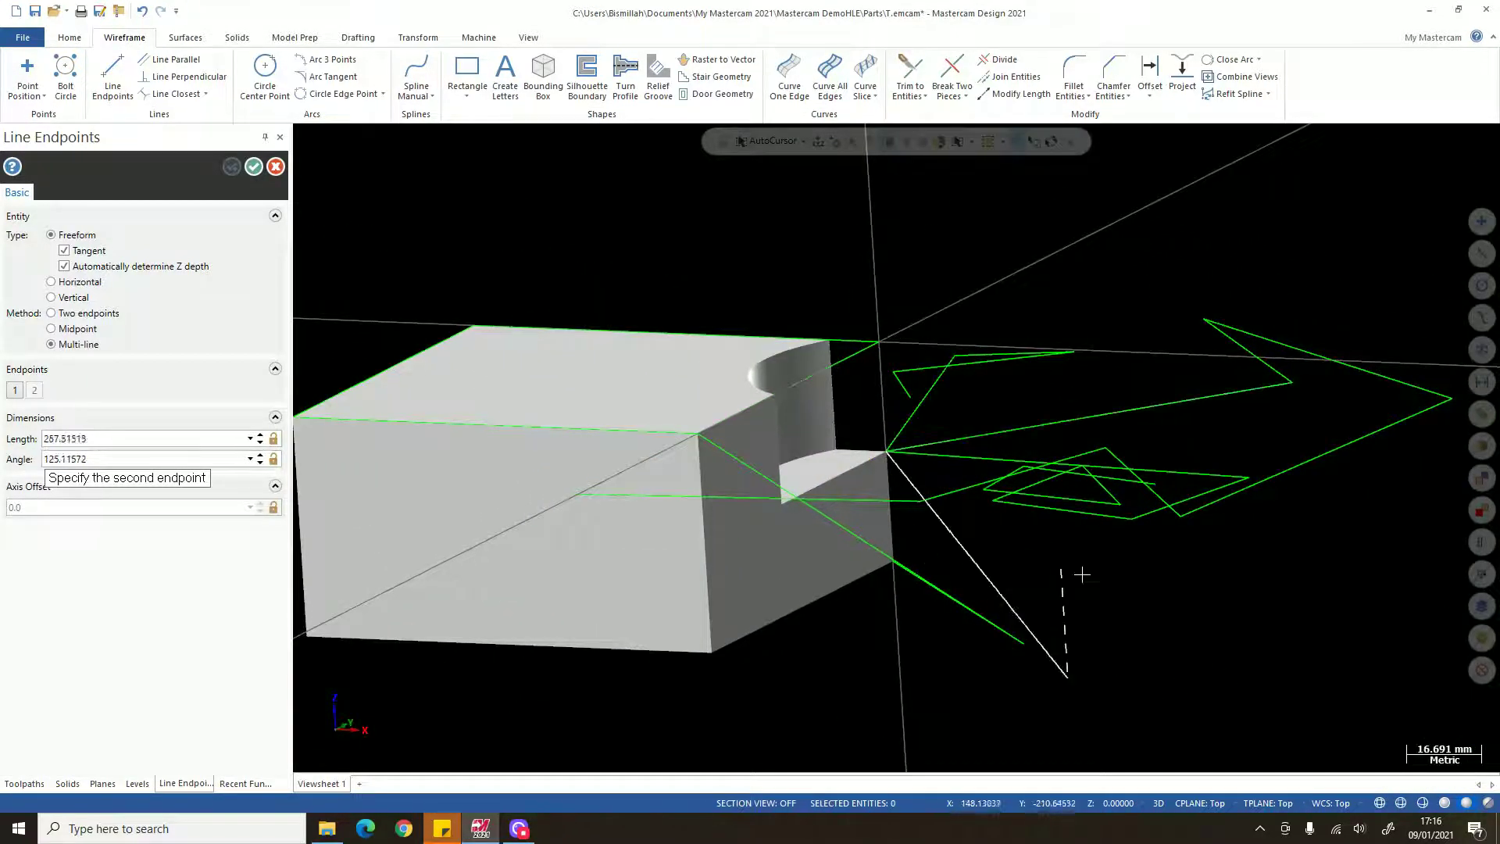
pyautogui.click(1207, 553)
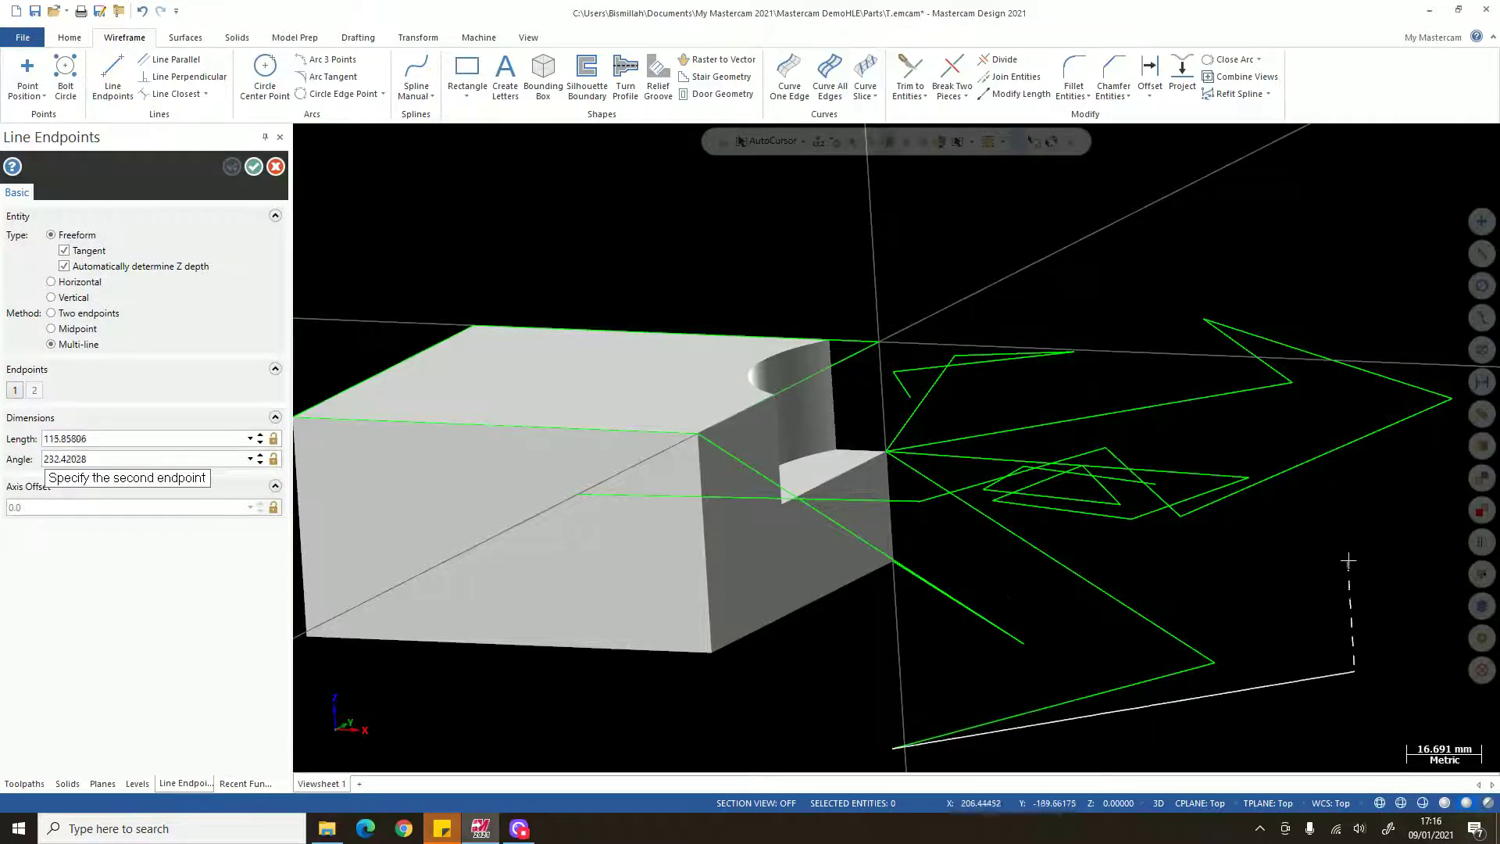
pyautogui.click(1265, 622)
# - Examine the depth levels of the multi-line chain in the front view, and end the line command
pyautogui.scroll(-5, 1257, 500)
pyautogui.moveTo(1253, 539); pyautogui.dragTo(1293, 642, button='middle')
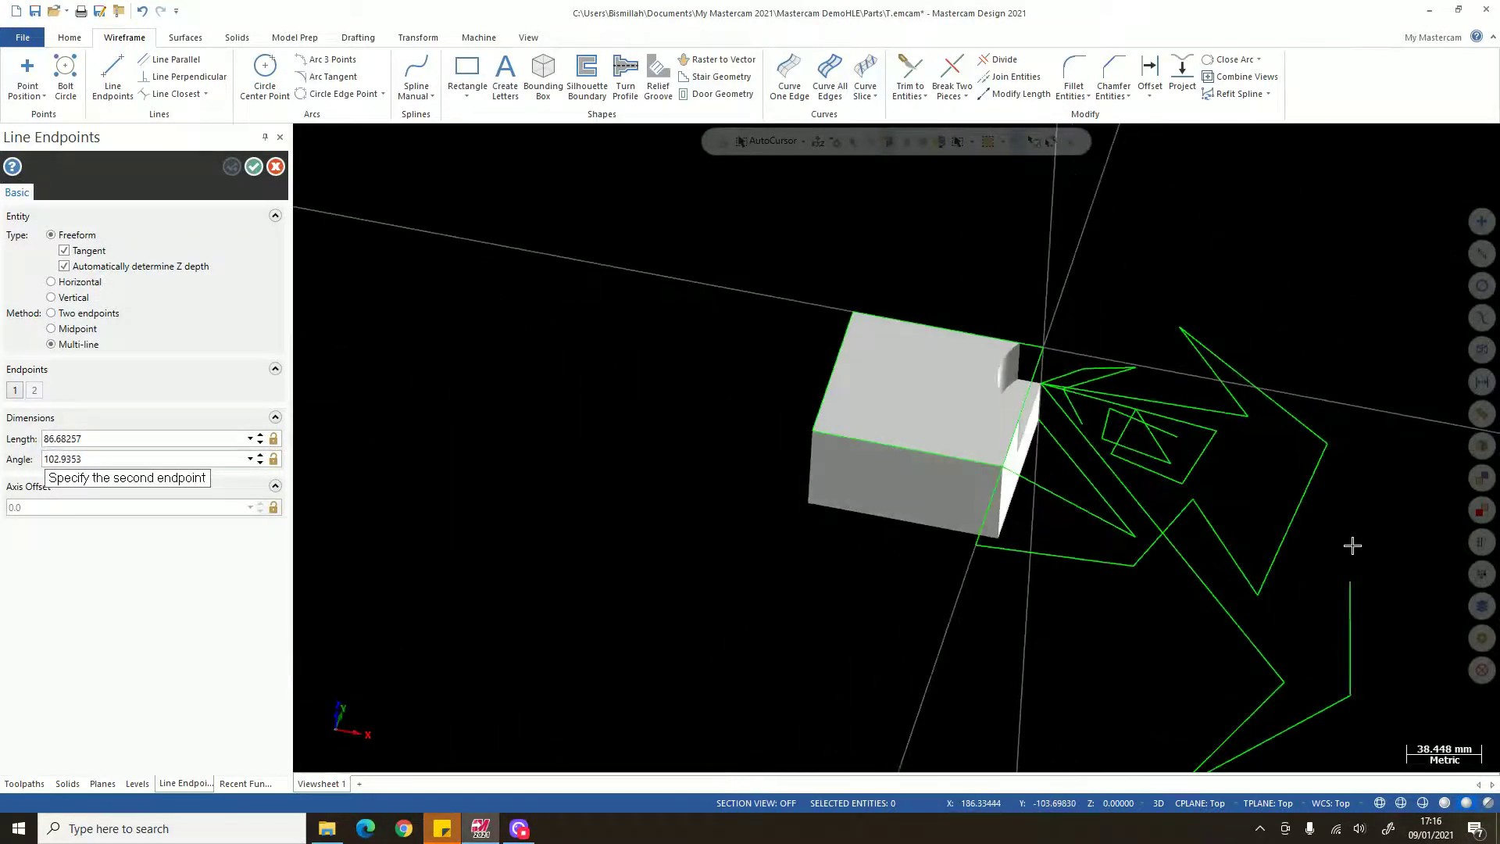
pyautogui.moveTo(1352, 545); pyautogui.dragTo(1352, 368, button='middle')
pyautogui.hotkey('alt', '2')
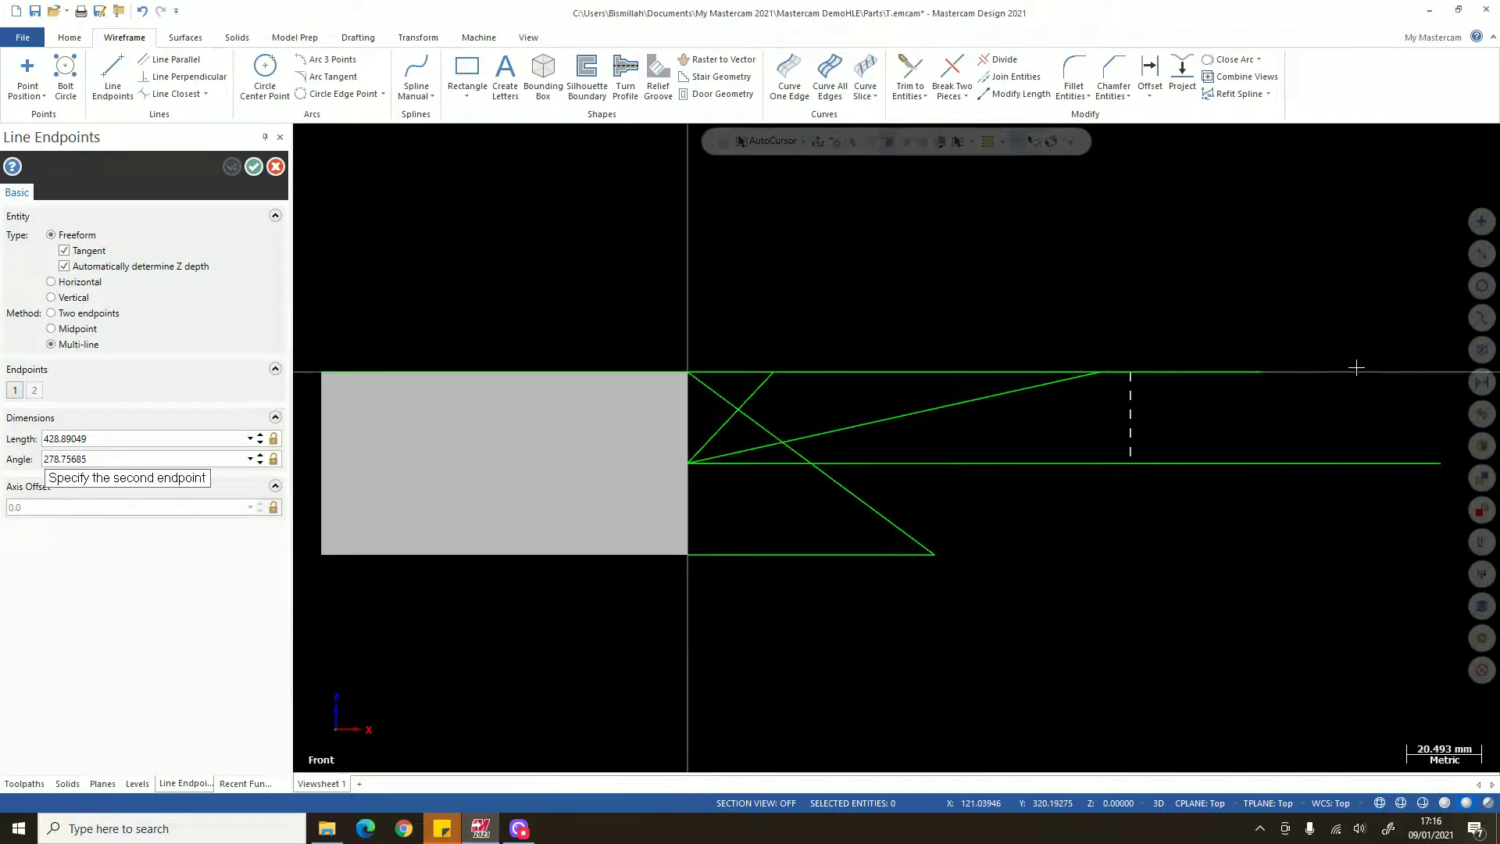
pyautogui.moveTo(1249, 385); pyautogui.dragTo(1060, 478, button='middle')
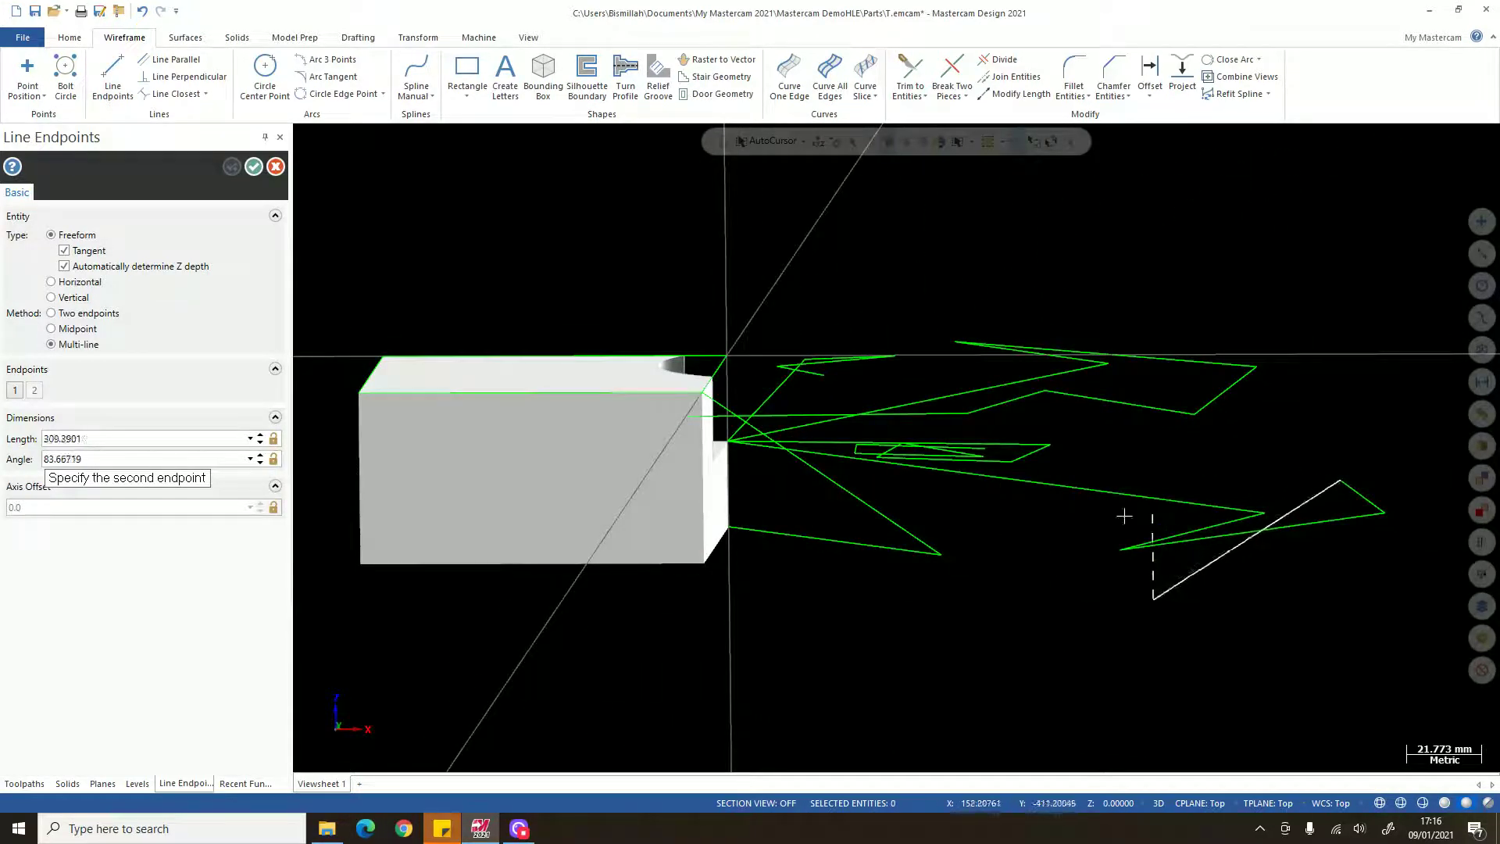
pyautogui.press('Escape')
pyautogui.scroll(-5, 963, 421)
pyautogui.press('Escape')
# - Delete the multi-line chains and the leftover segments beside the block
pyautogui.moveTo(951, 402); pyautogui.dragTo(855, 334)
pyautogui.press('Delete')
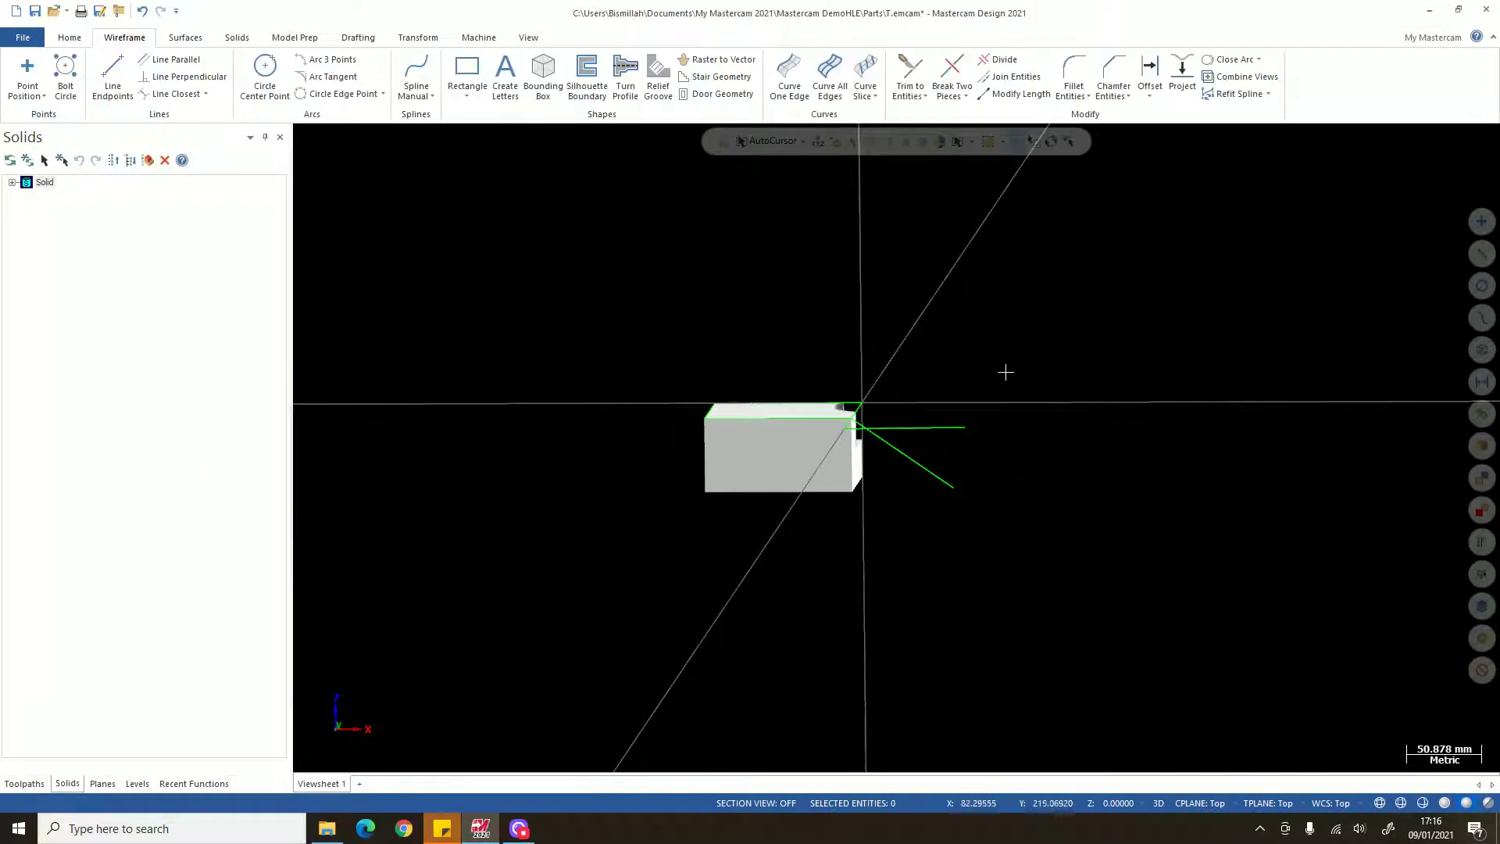
pyautogui.scroll(2, 1005, 371)
pyautogui.click(906, 449)
pyautogui.press('Delete')
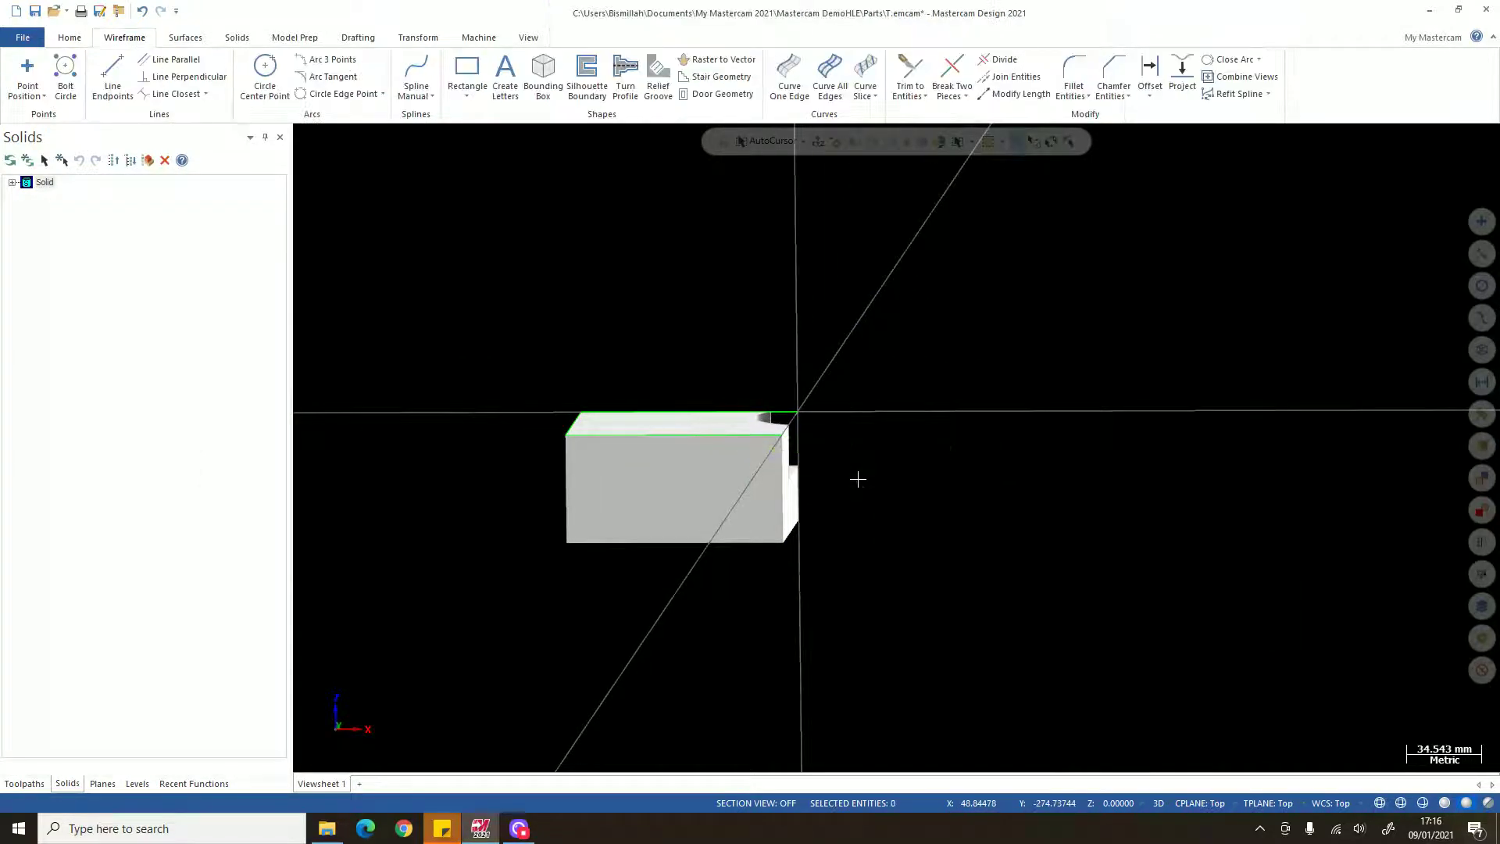
# - Start the Line Endpoints command as a freeform multi-line with Automatically determine Z depth enabled, looking at the block's notch side
pyautogui.moveTo(857, 480); pyautogui.dragTo(883, 461, button='middle')
pyautogui.scroll(2, 547, 438)
pyautogui.hotkey('alt', '1')
pyautogui.click(112, 78)
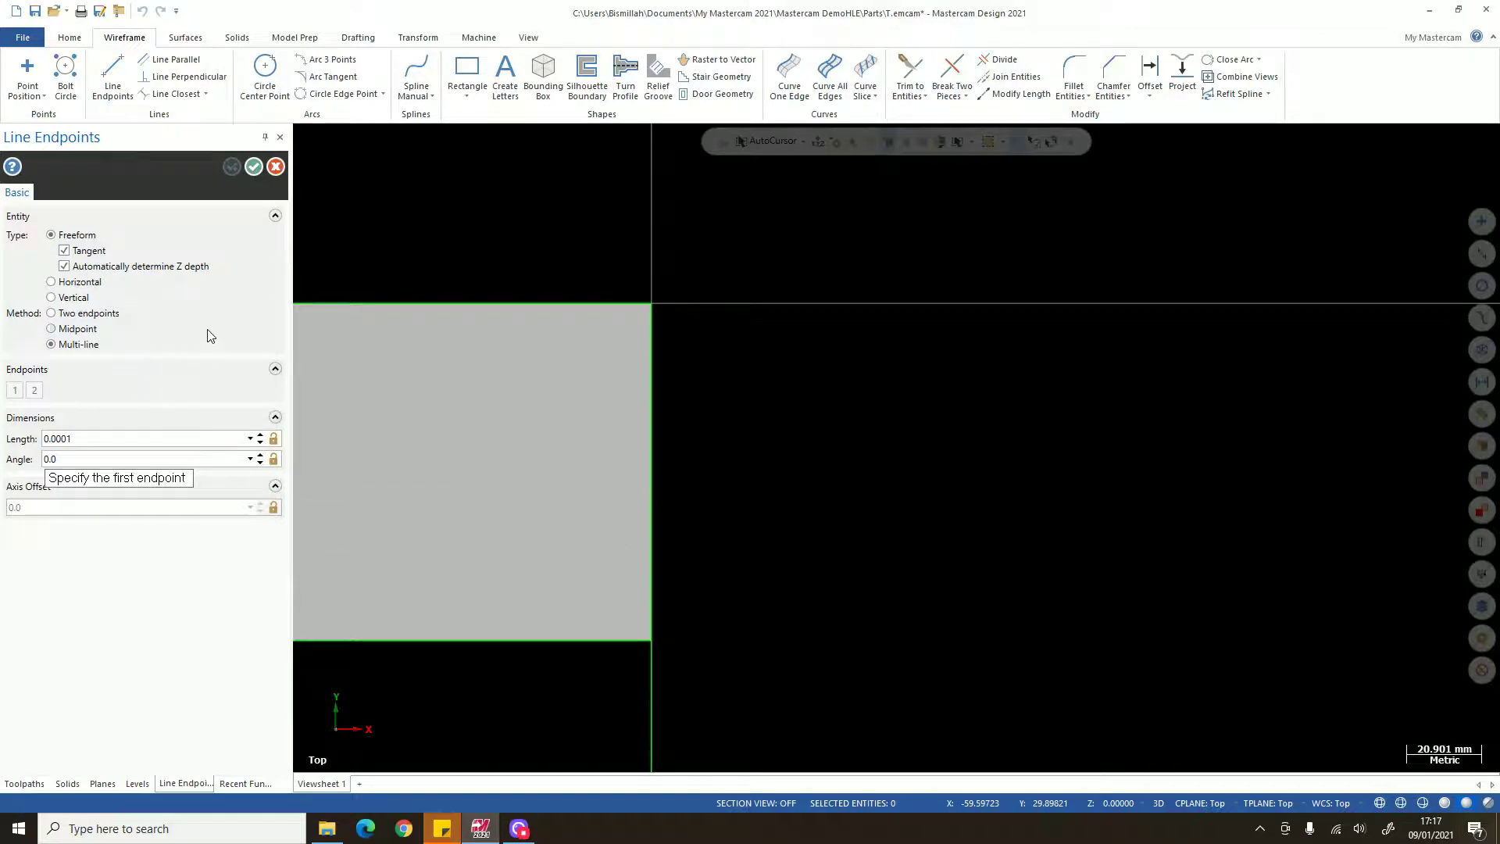
pyautogui.scroll(-5, 818, 350)
pyautogui.scroll(5, 675, 426)
pyautogui.moveTo(630, 419); pyautogui.dragTo(636, 368, button='middle')
pyautogui.scroll(-2, 905, 394)
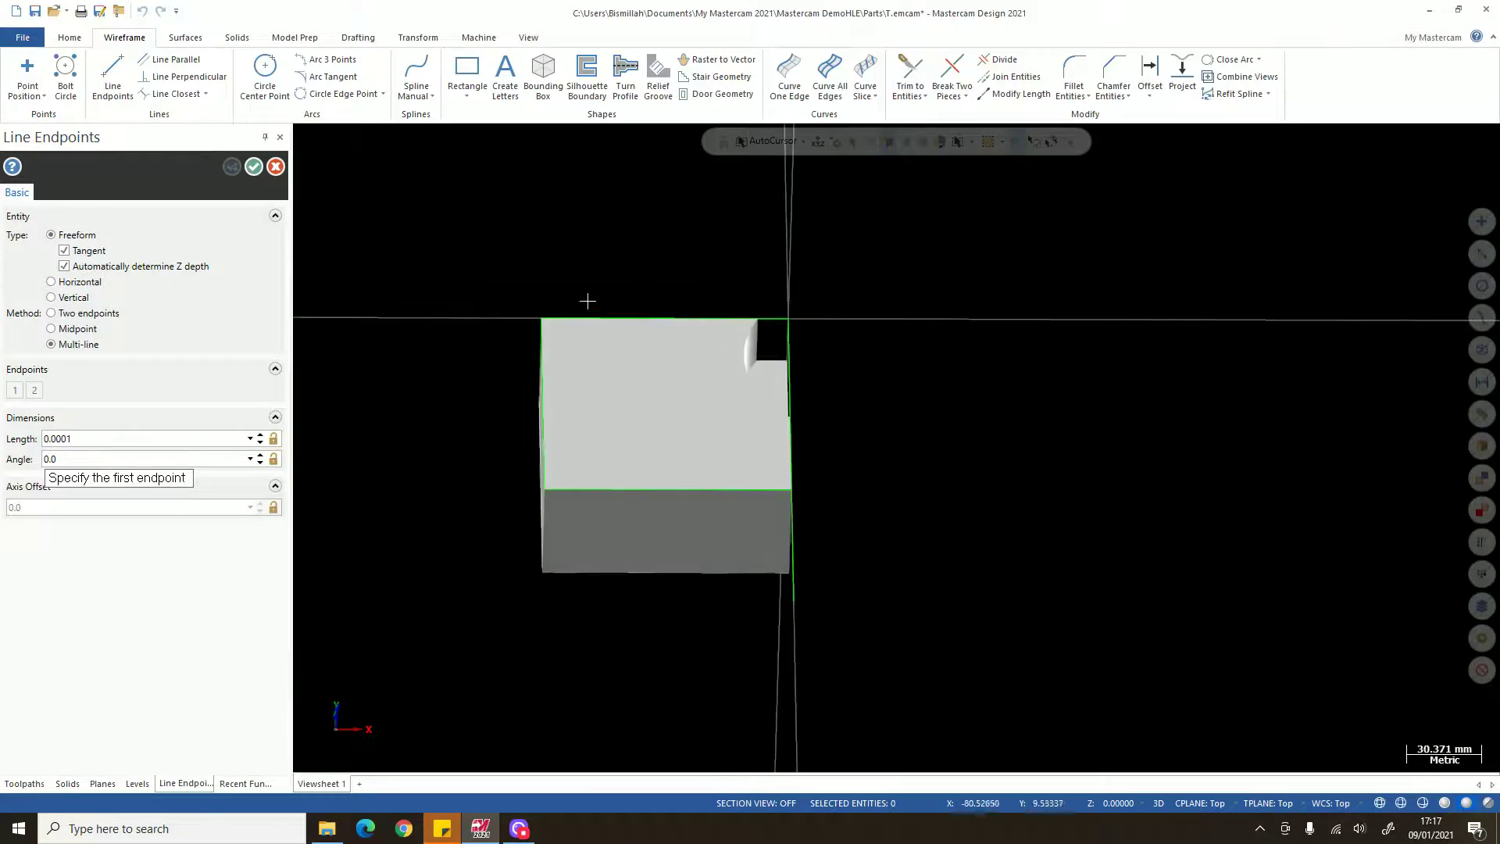